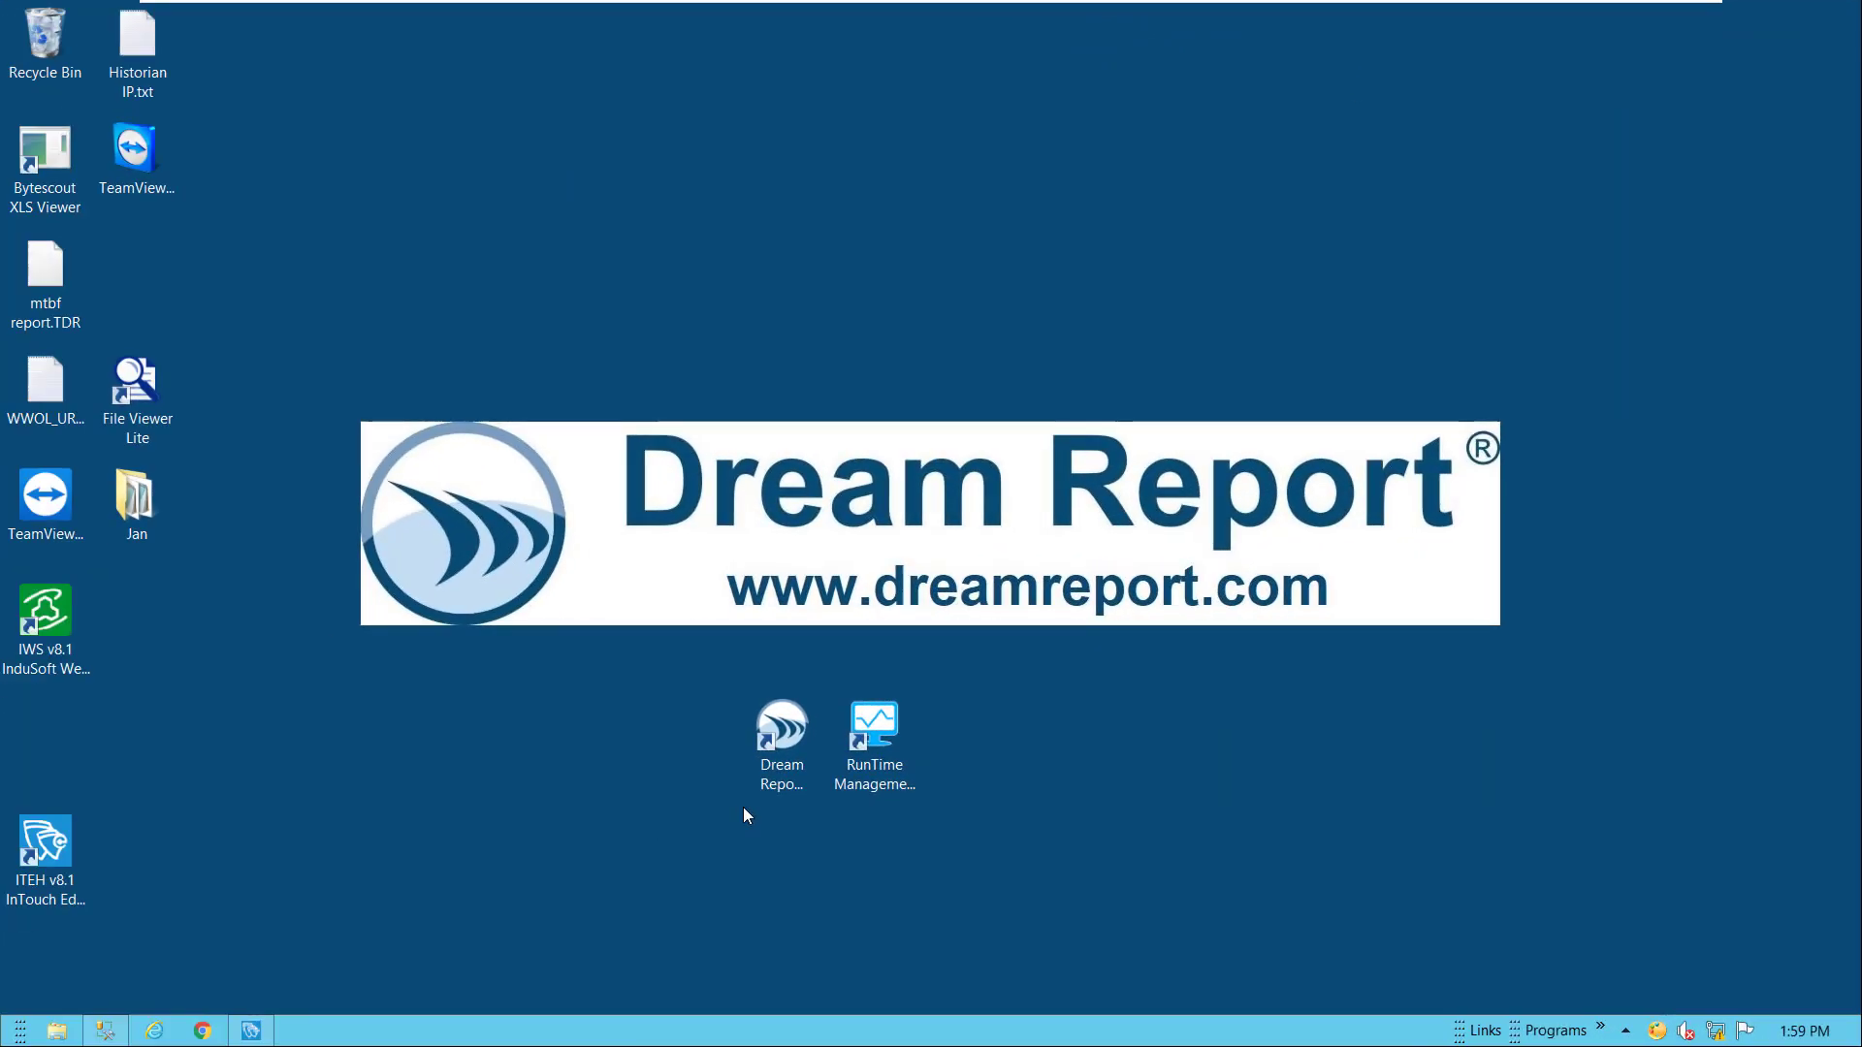
# Restore the InTouch Edge HMI window with the PCDemo.APP project loaded
pyautogui.click(274, 1039)
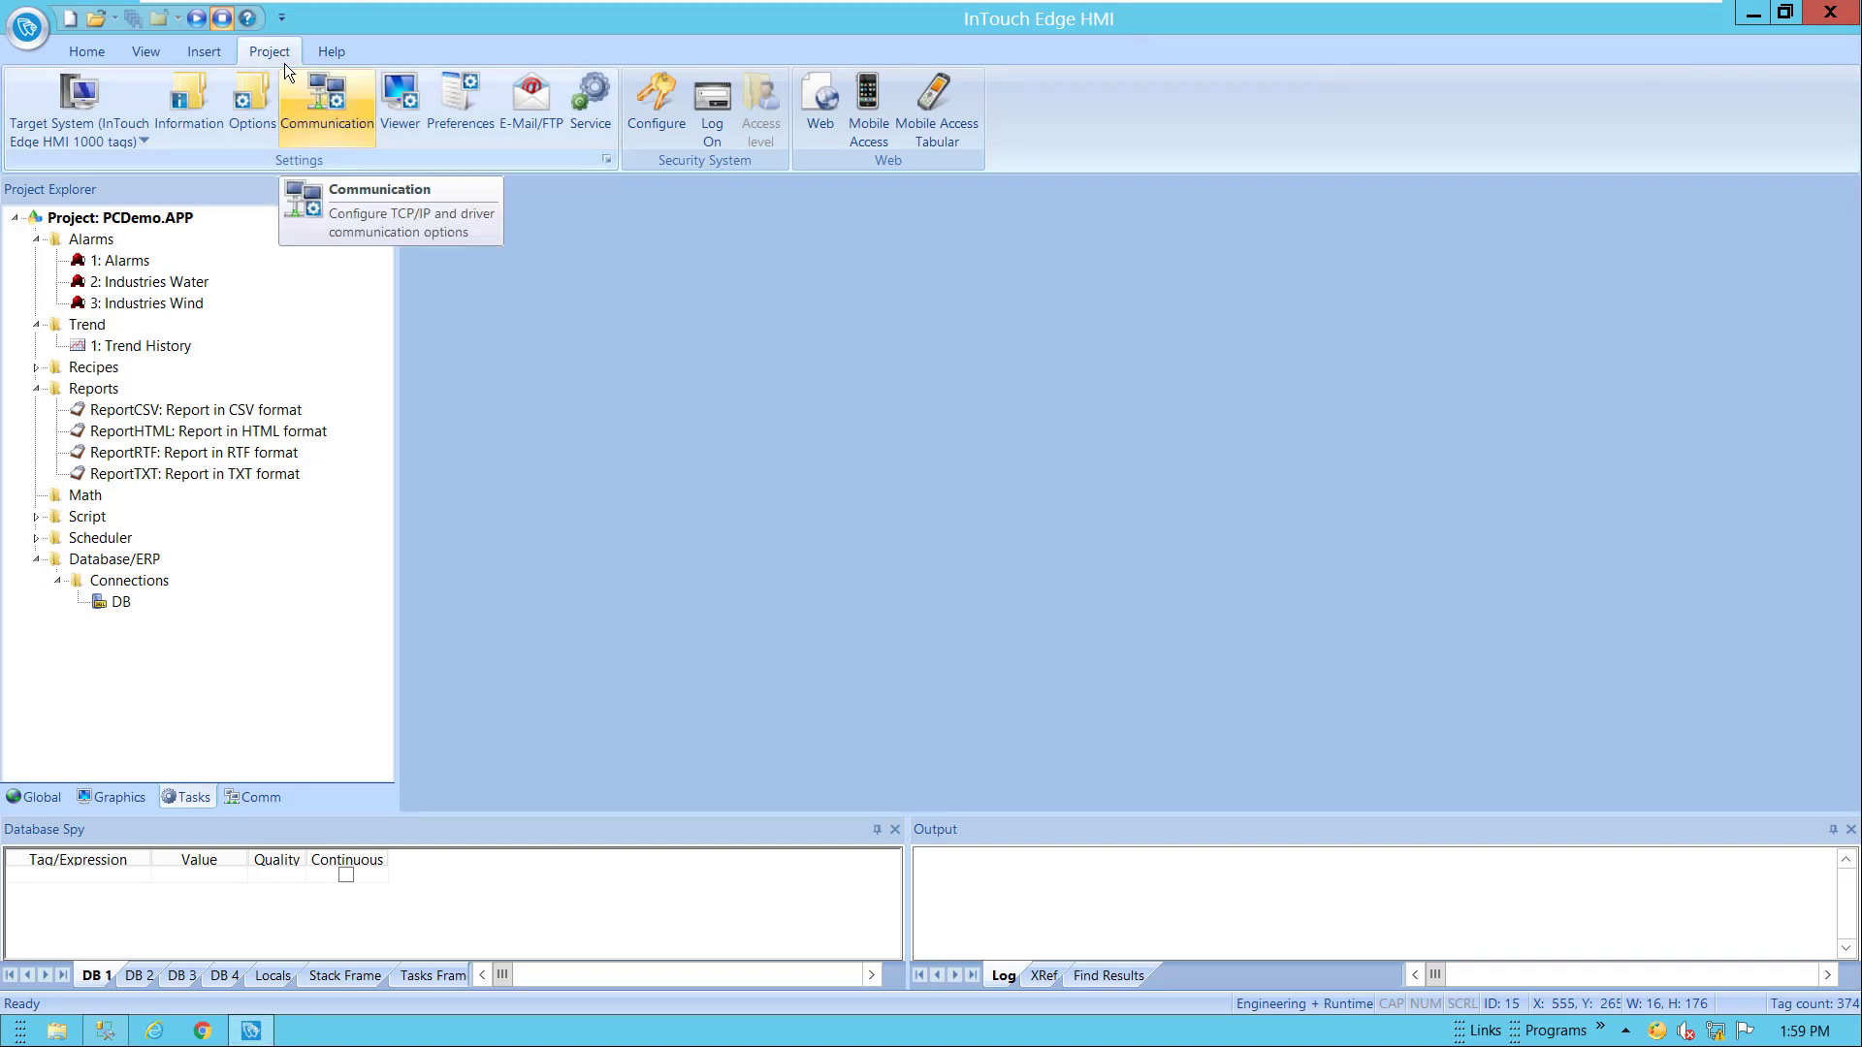
# Open Communication settings, keeping data server ports 51234 (encrypted) and 1234 both enabled
pyautogui.click(330, 95)
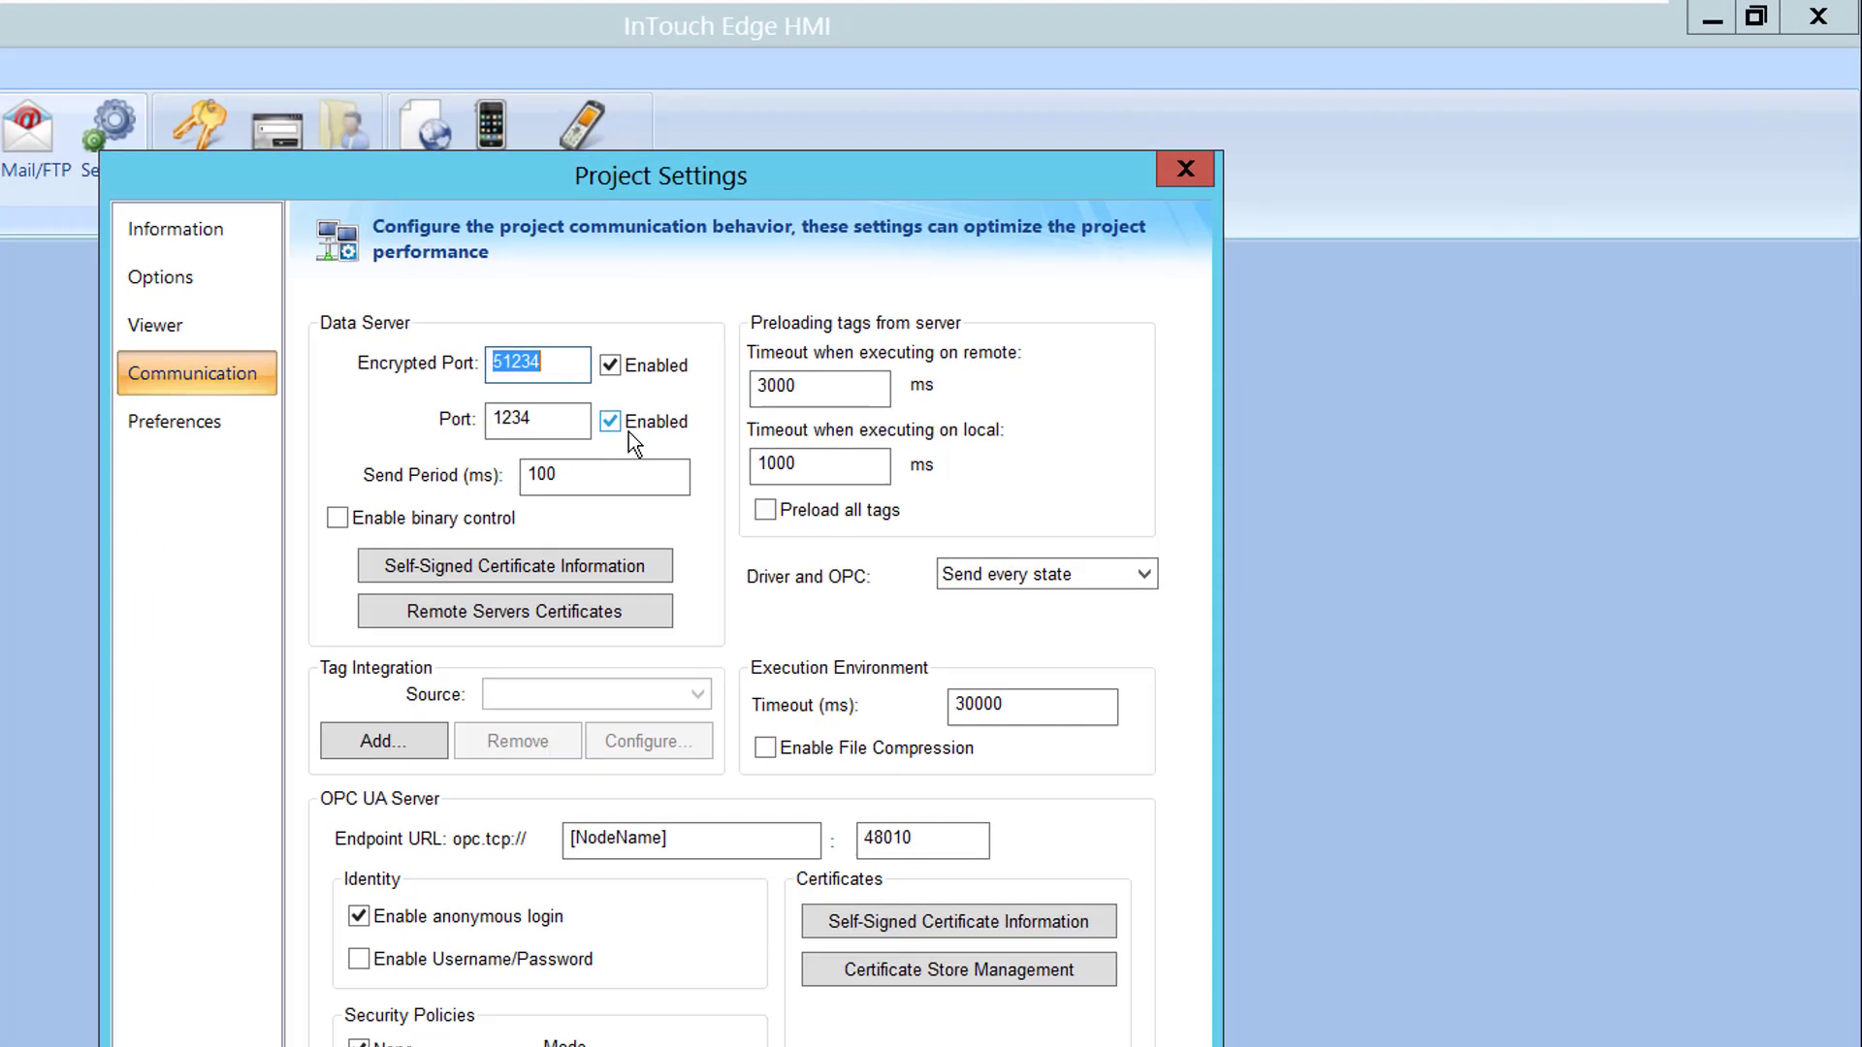
pyautogui.click(949, 309)
pyautogui.click(614, 437)
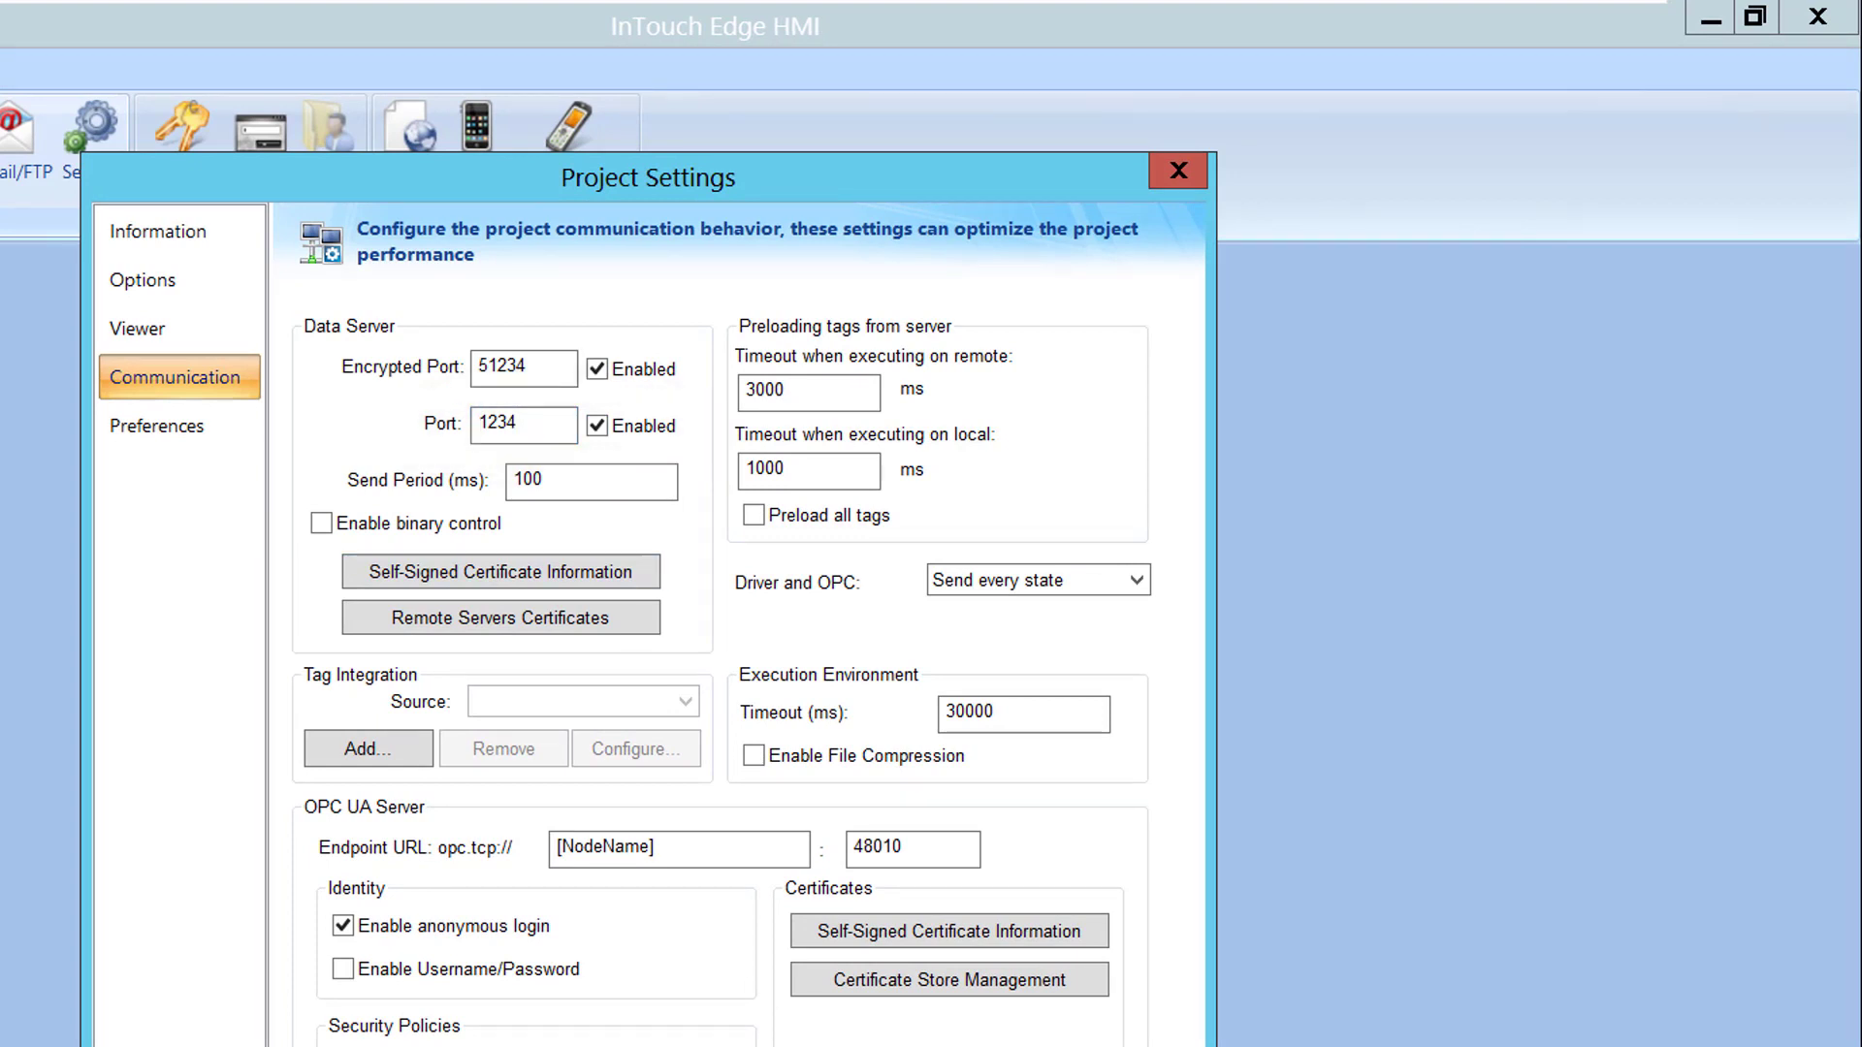
# Keep the default database on Local Time and alarm history format Database with 30 days
pyautogui.click(145, 280)
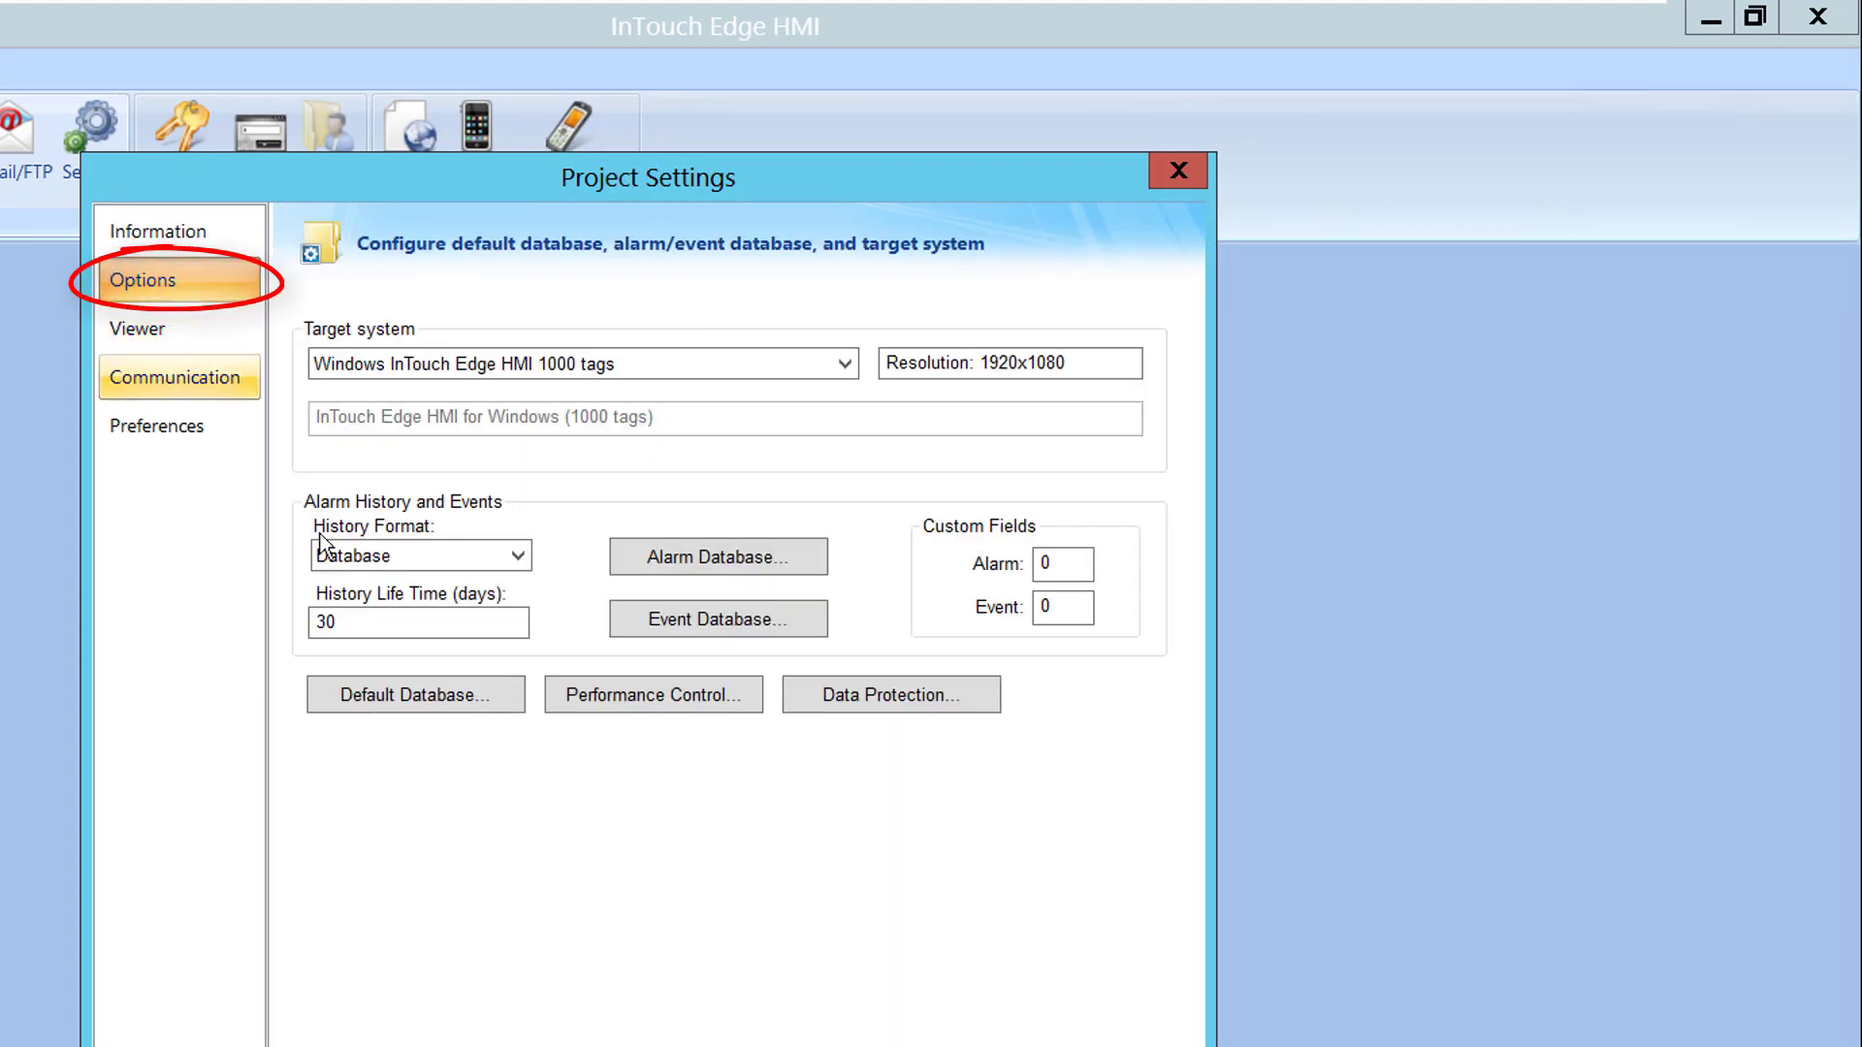
pyautogui.click(411, 698)
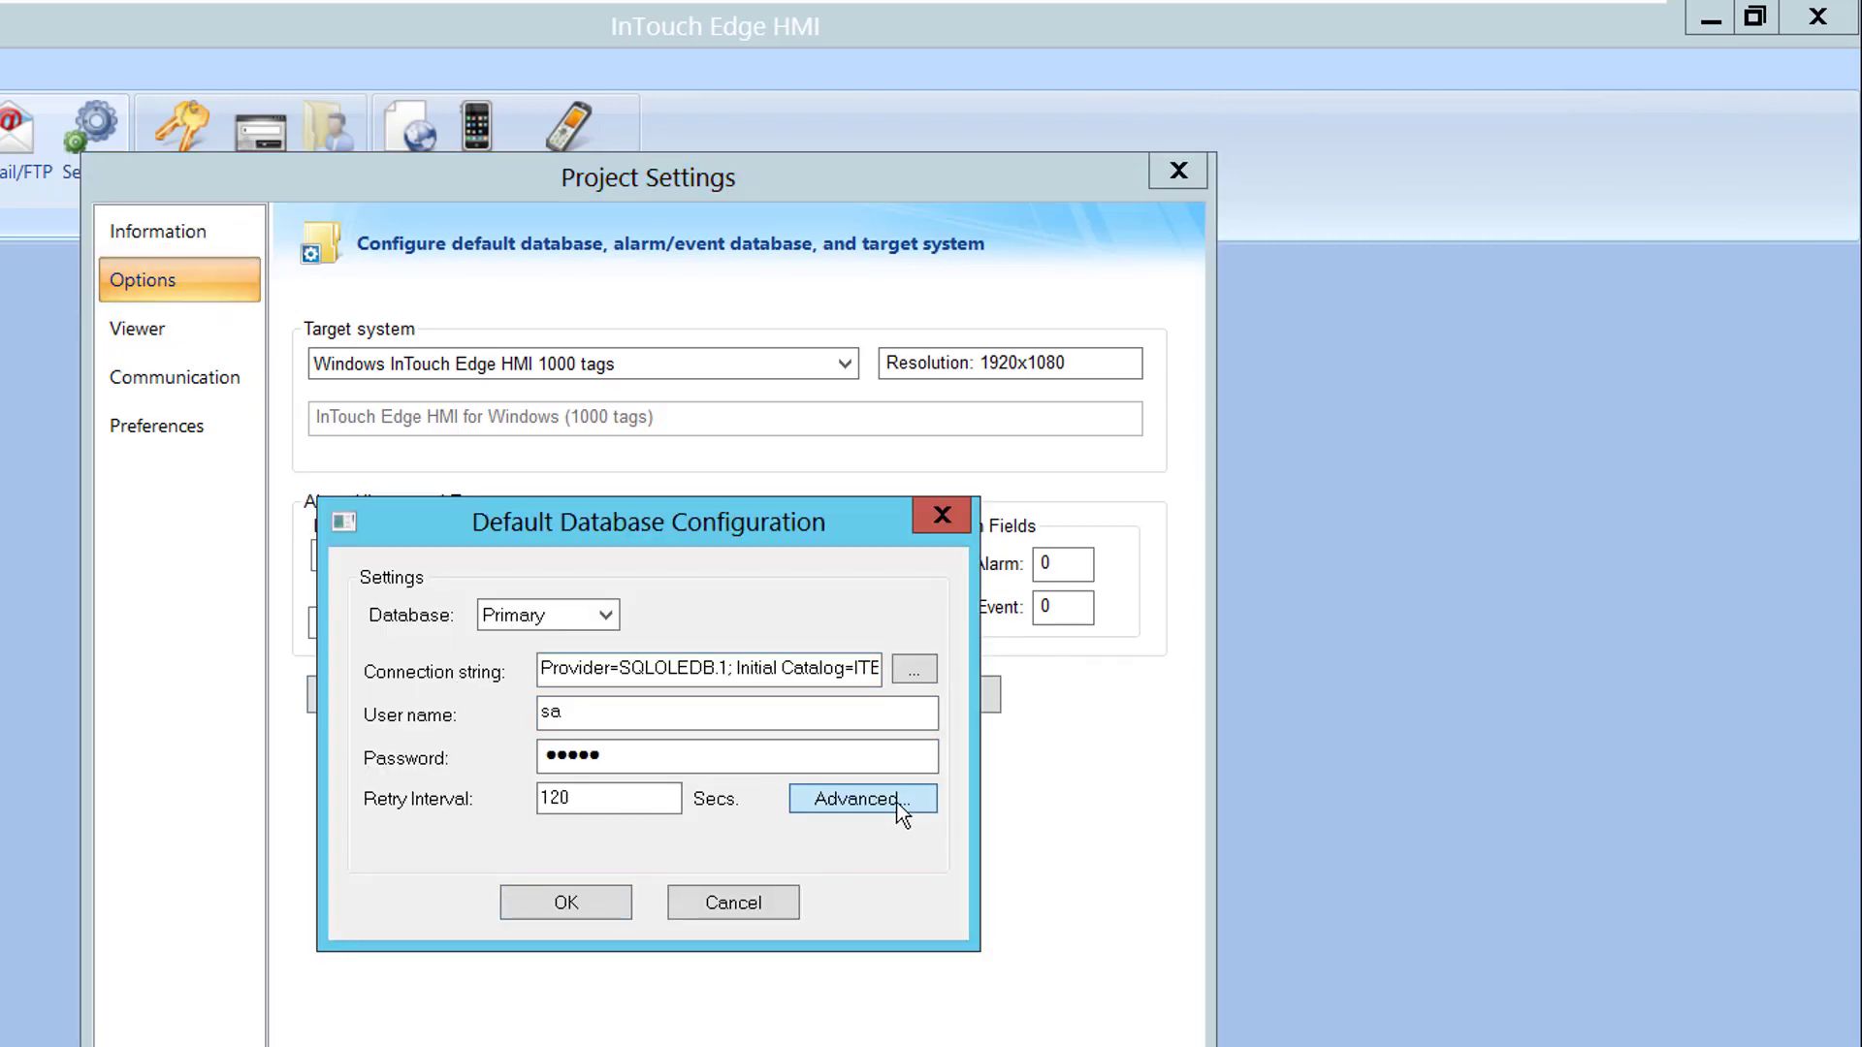
pyautogui.click(858, 799)
pyautogui.click(624, 636)
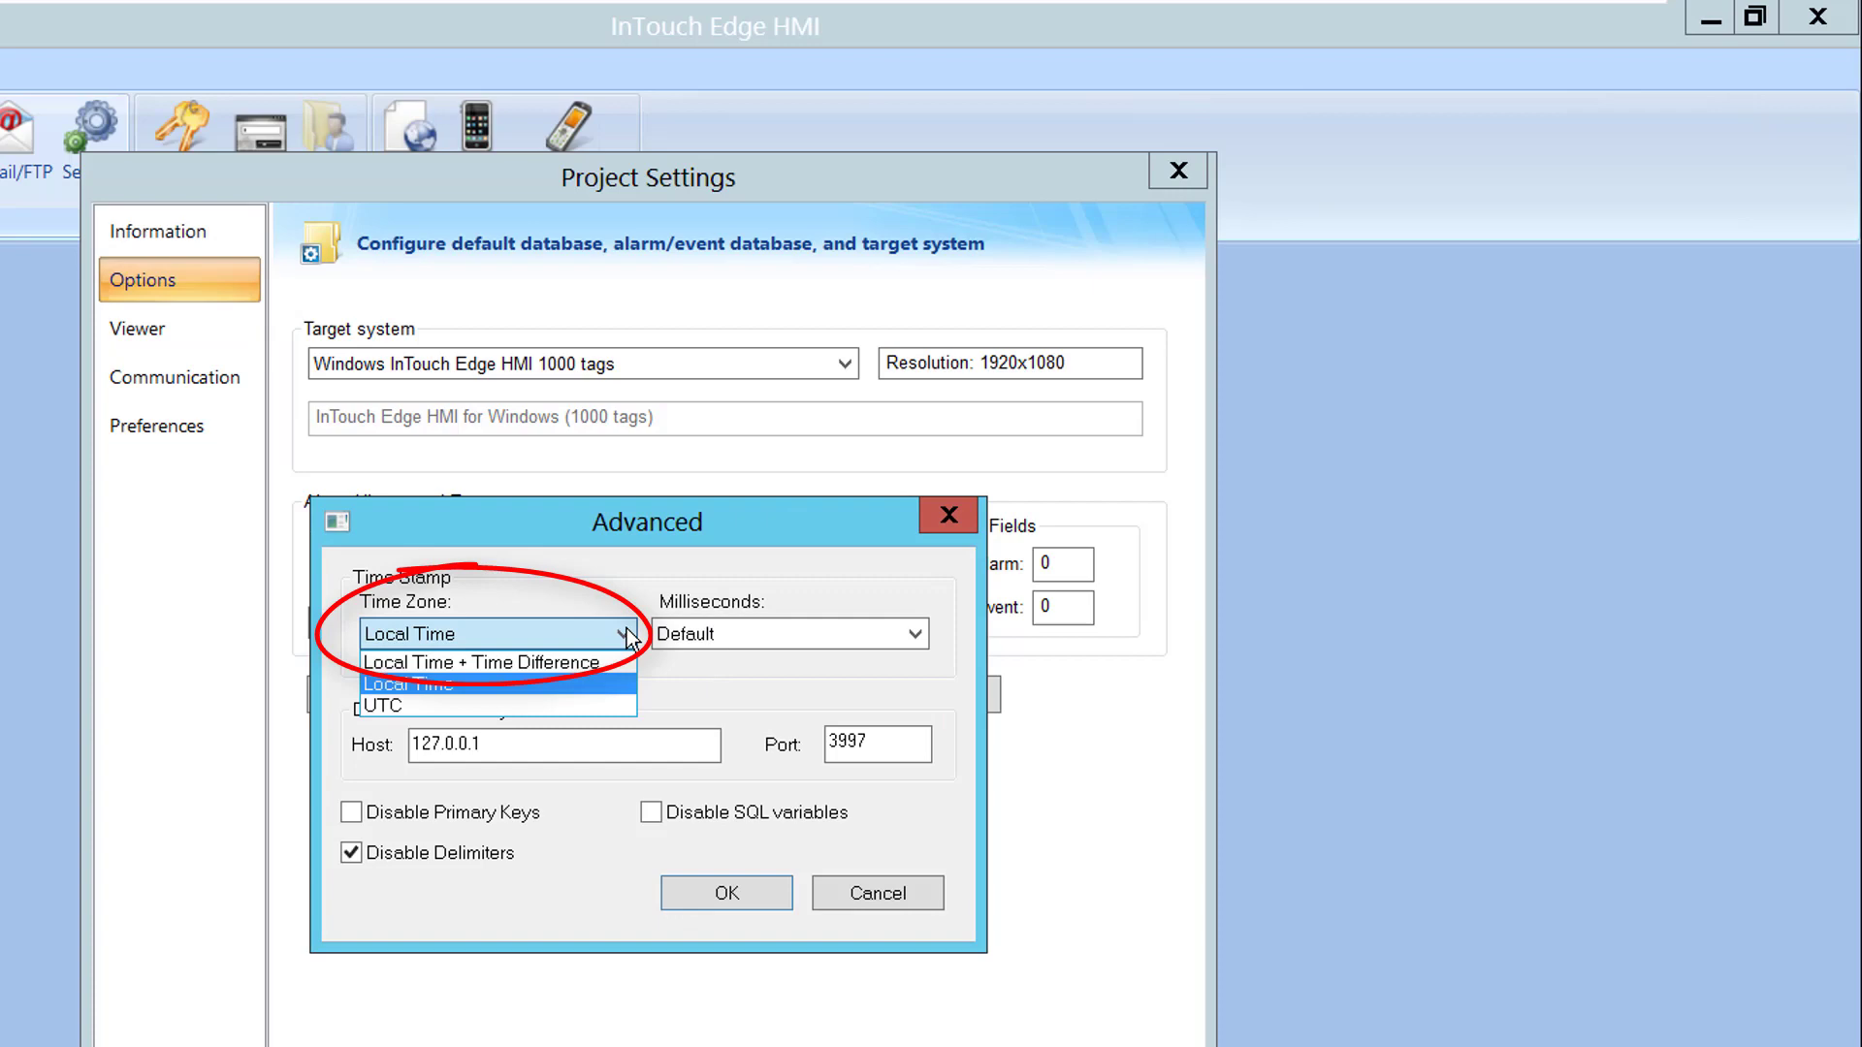
pyautogui.click(630, 640)
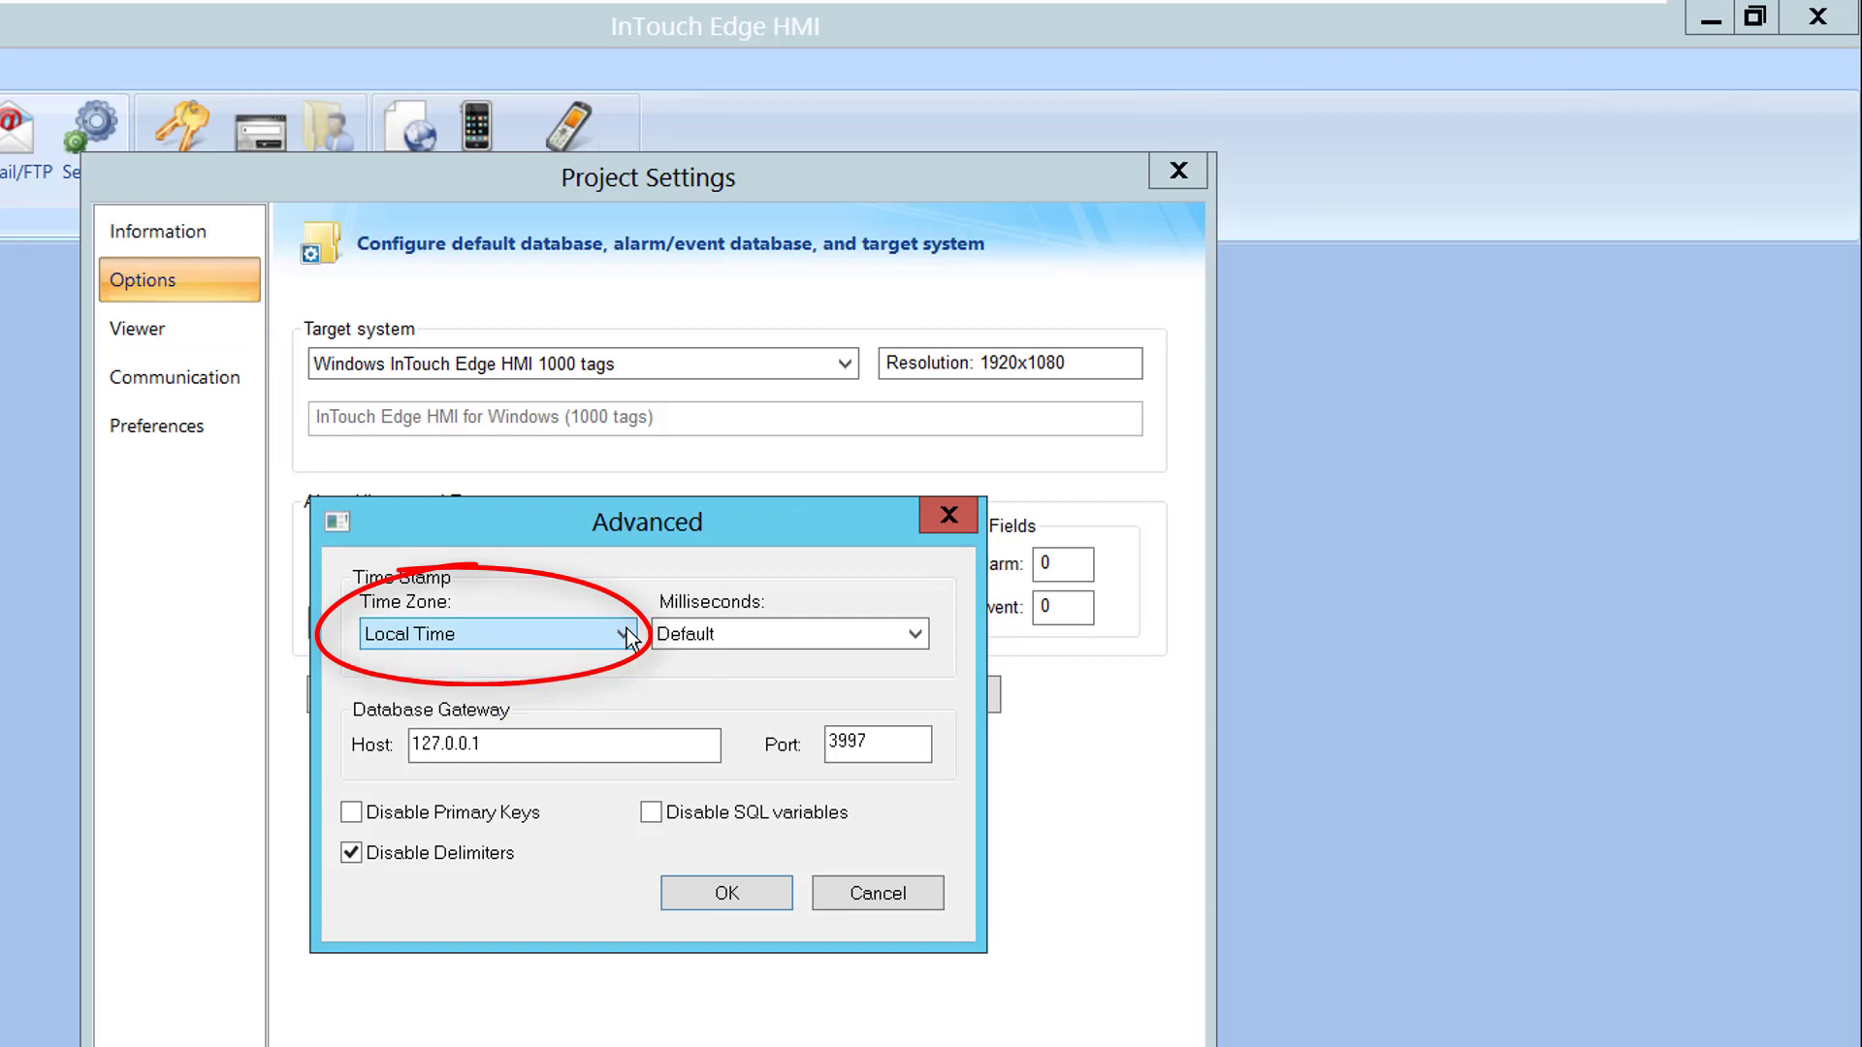
pyautogui.click(722, 897)
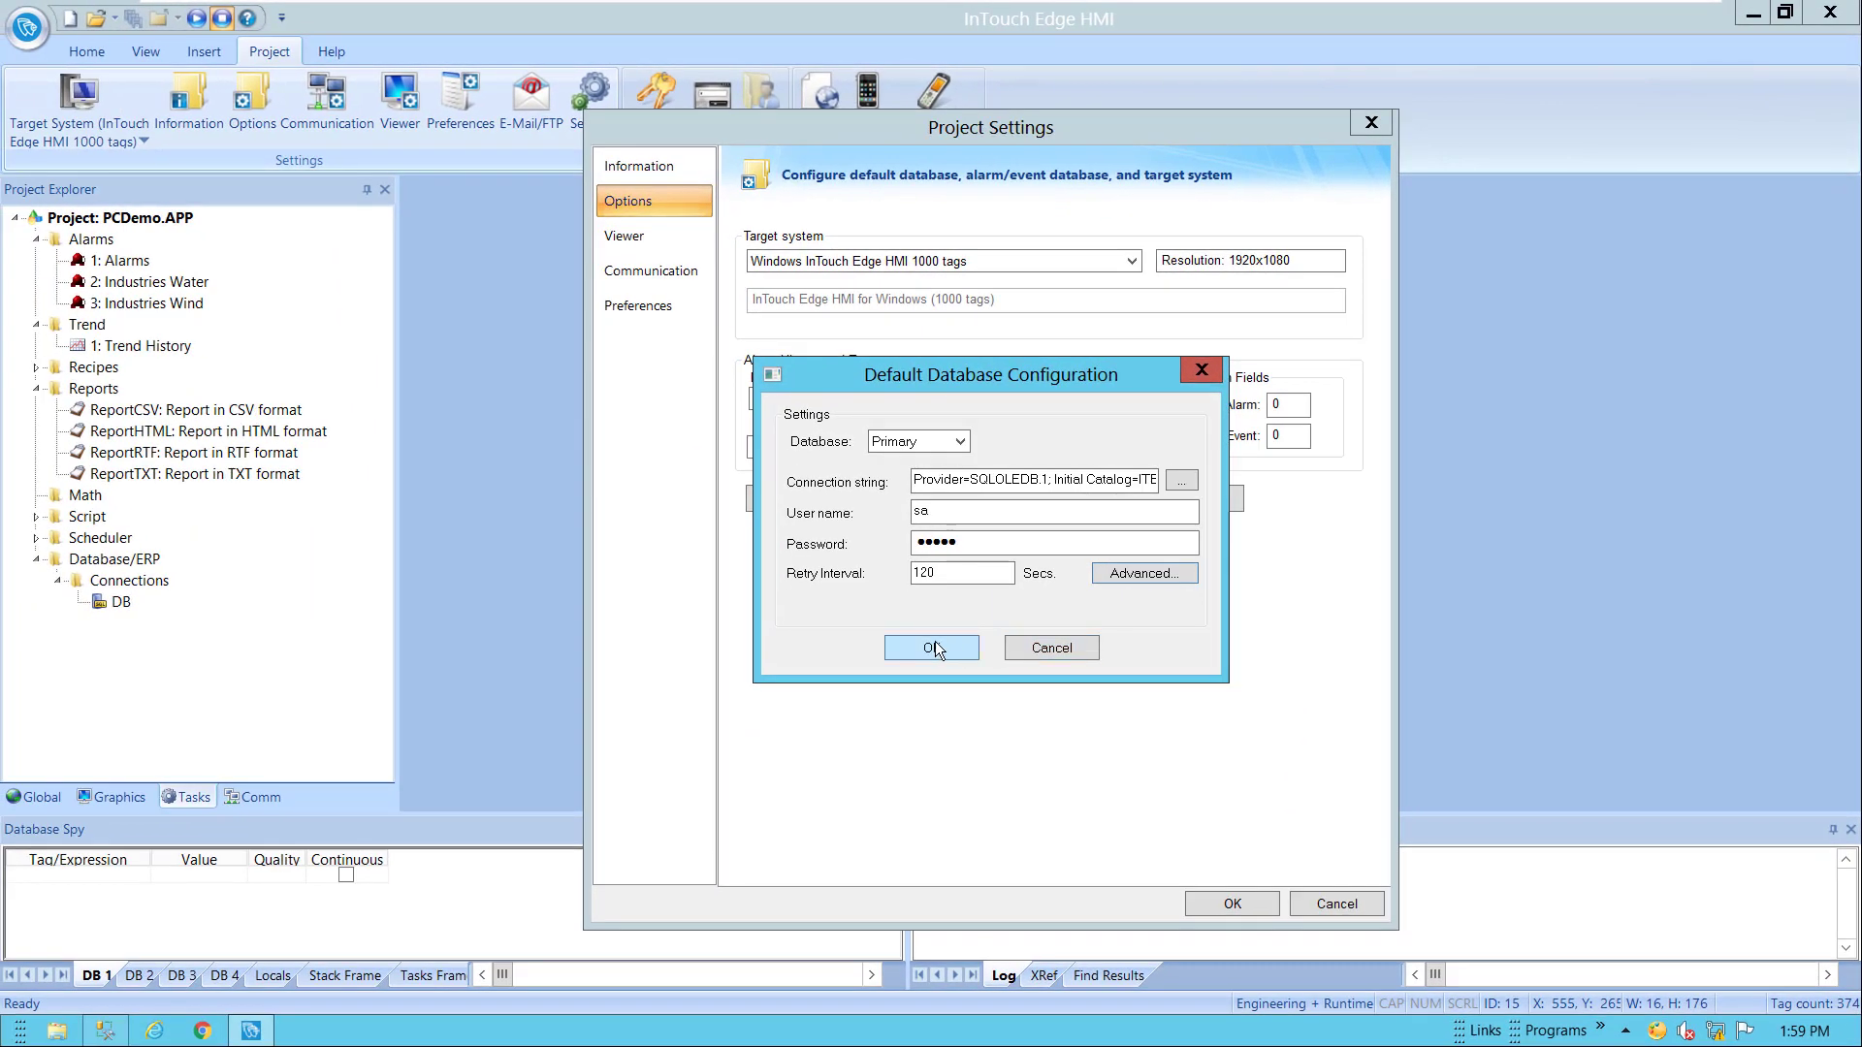
pyautogui.click(933, 648)
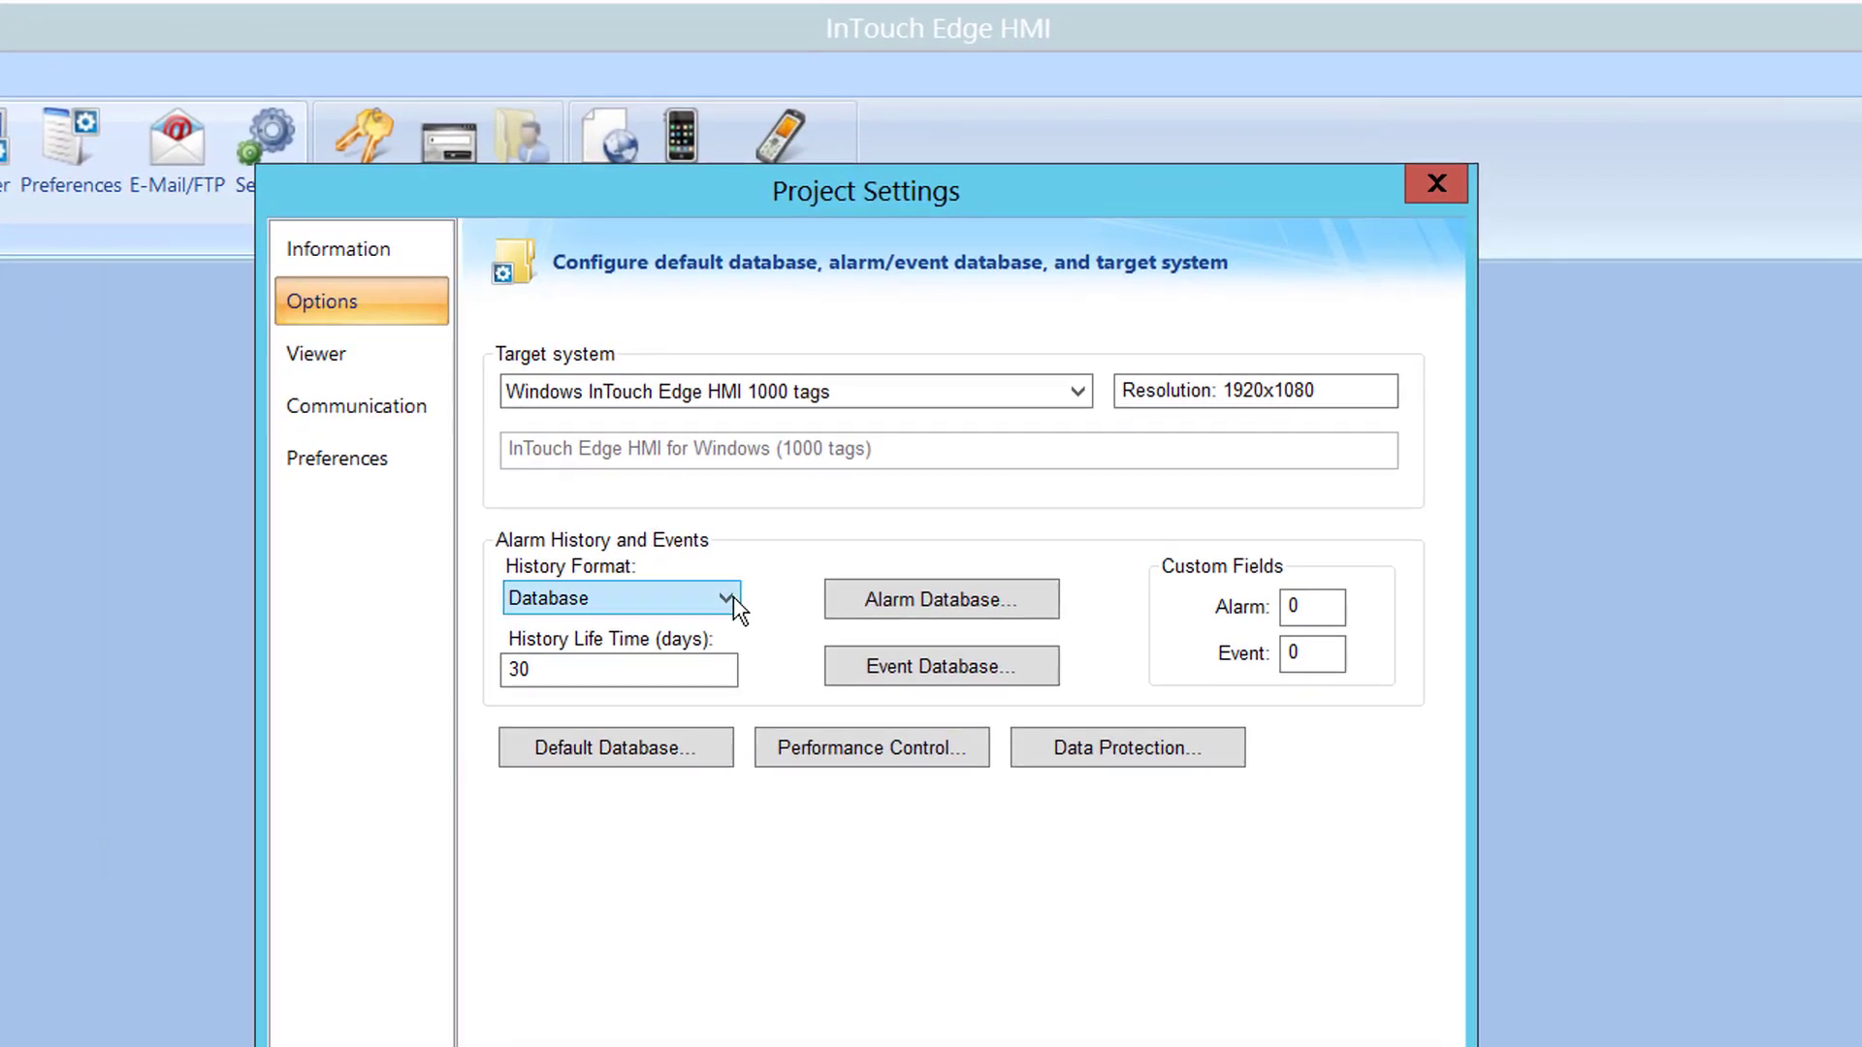
pyautogui.click(733, 598)
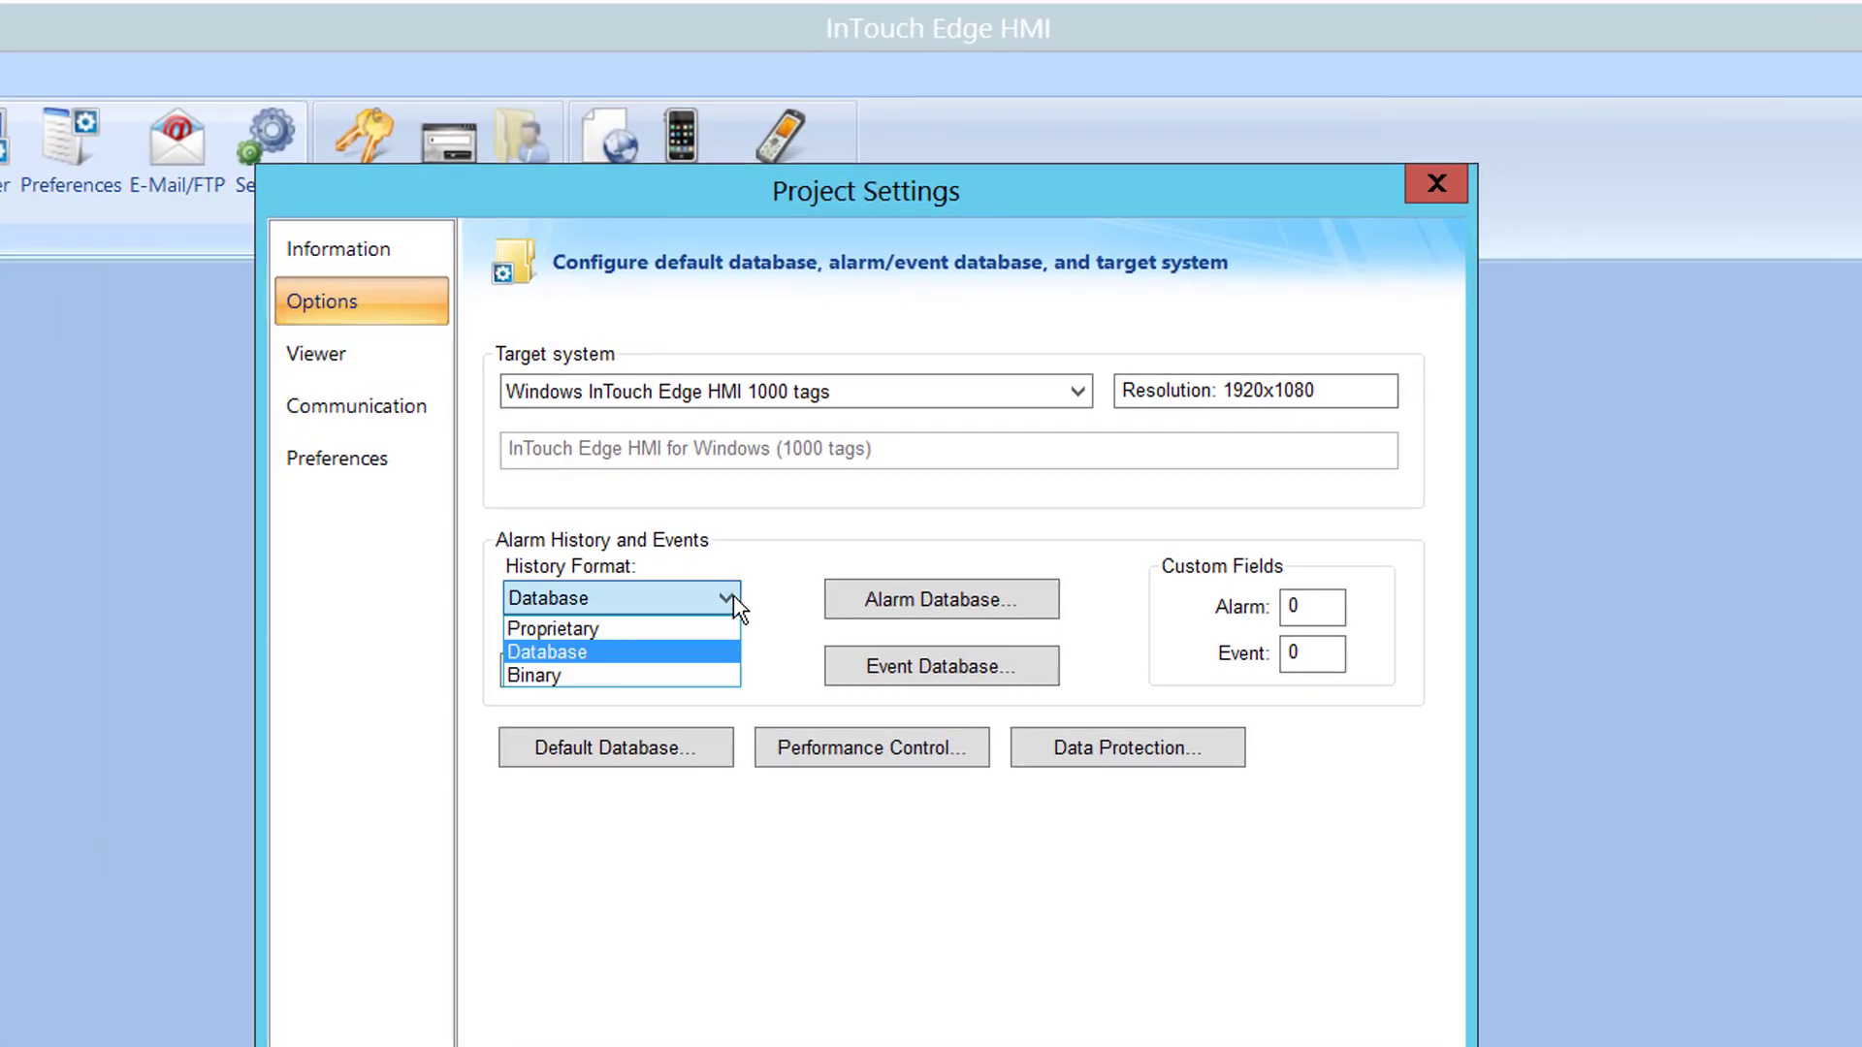
pyautogui.click(678, 661)
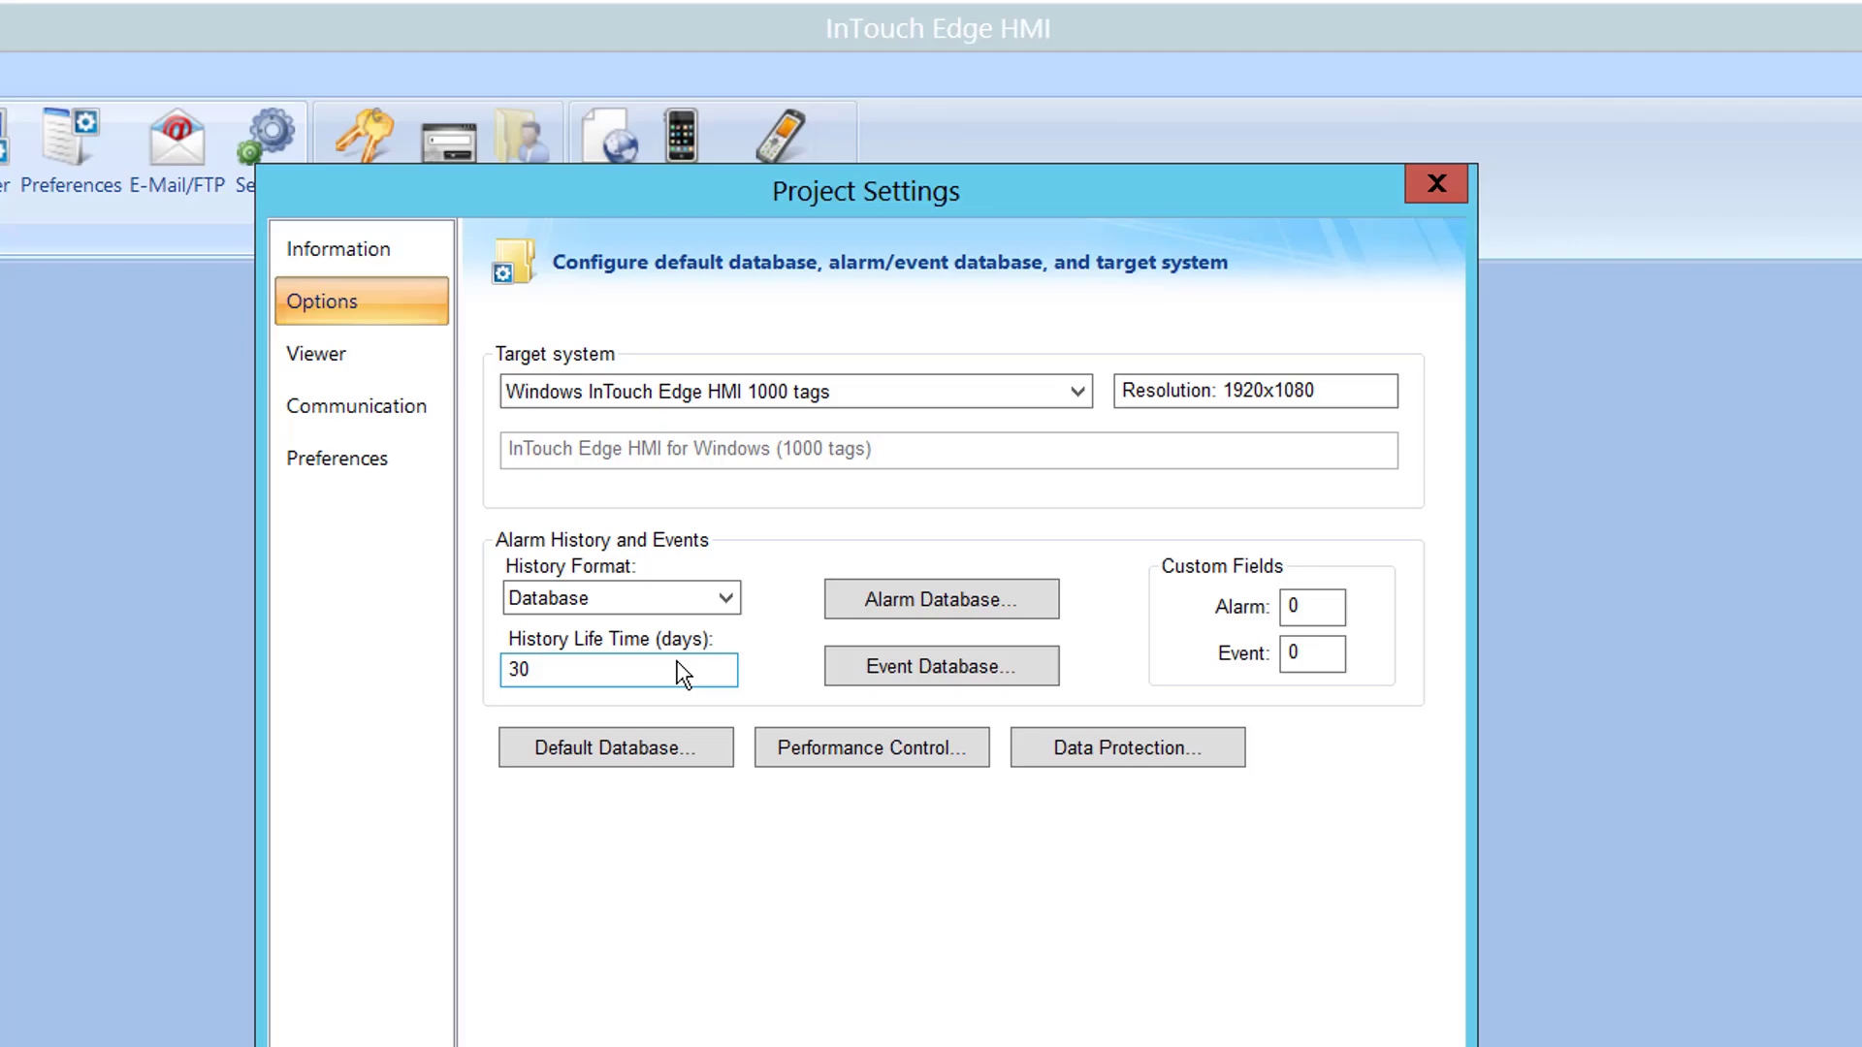
# Close Project Settings, briefly run PCDemo to view its tank screen, then minimize InTouch Edge HMI
pyautogui.press('Return')
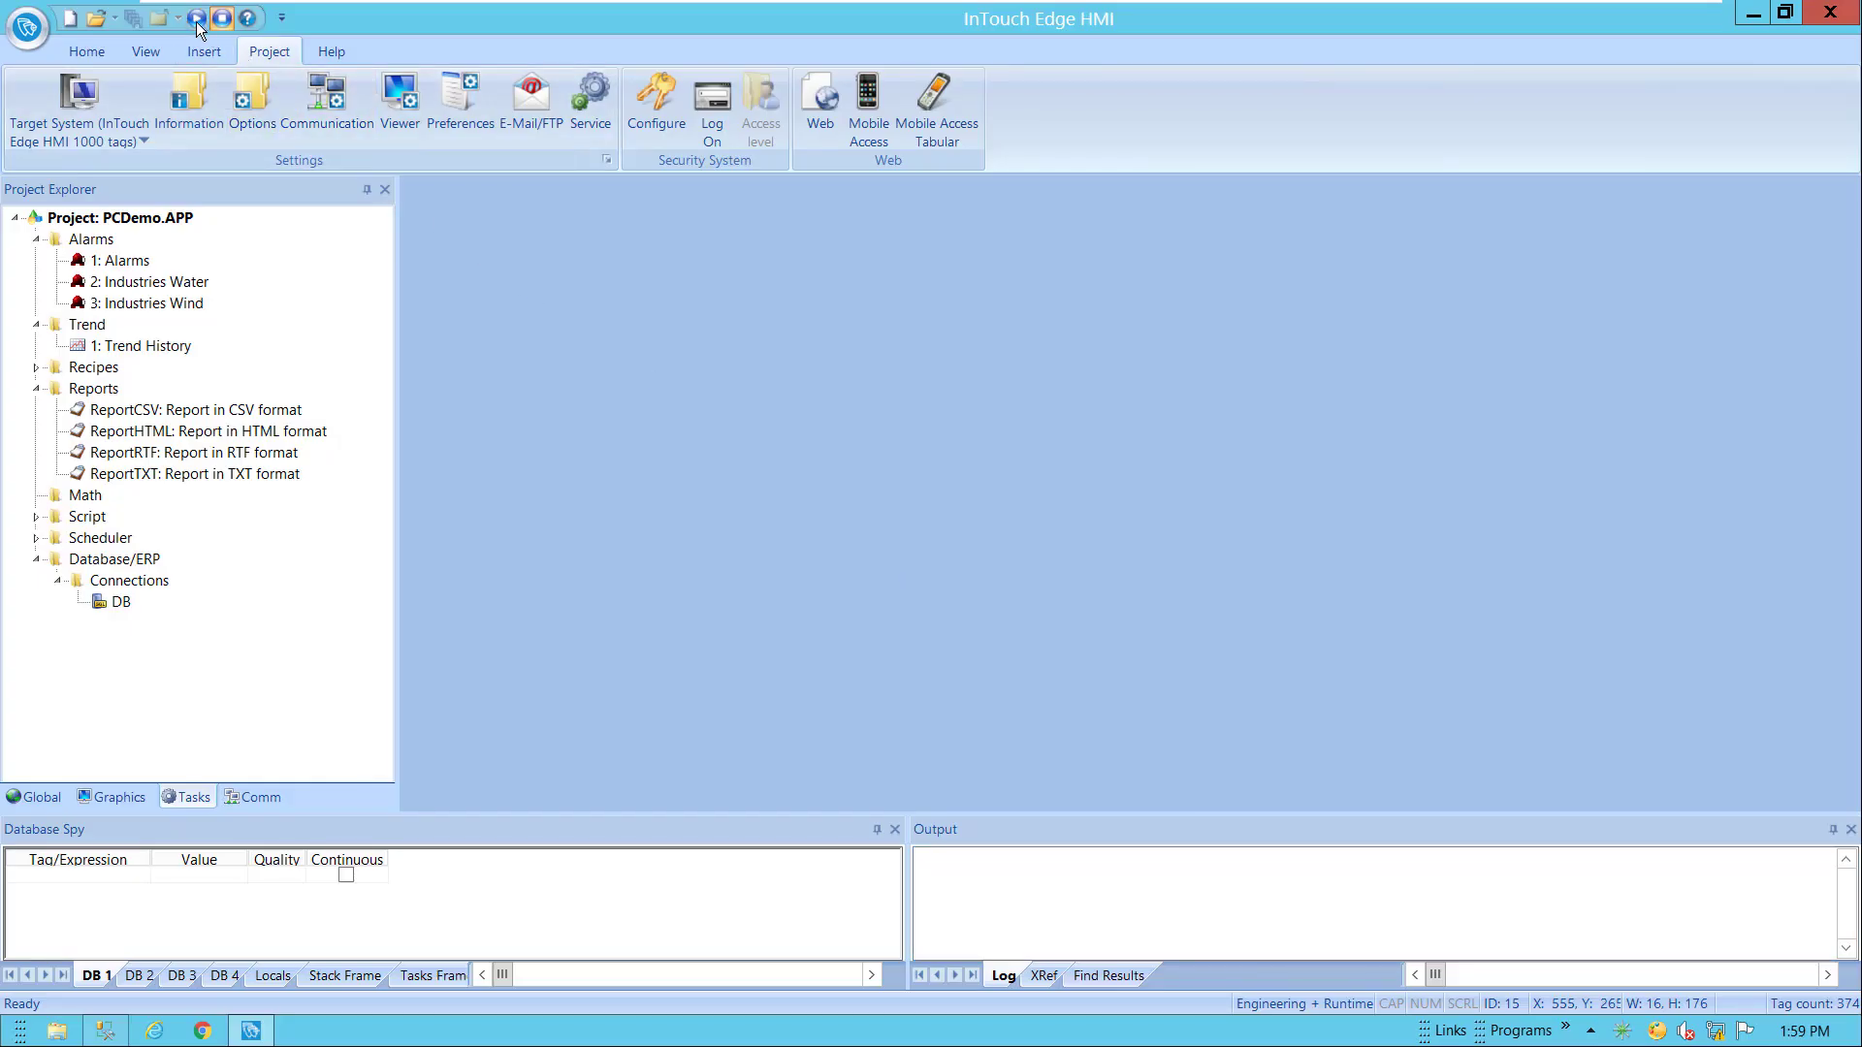
pyautogui.click(196, 19)
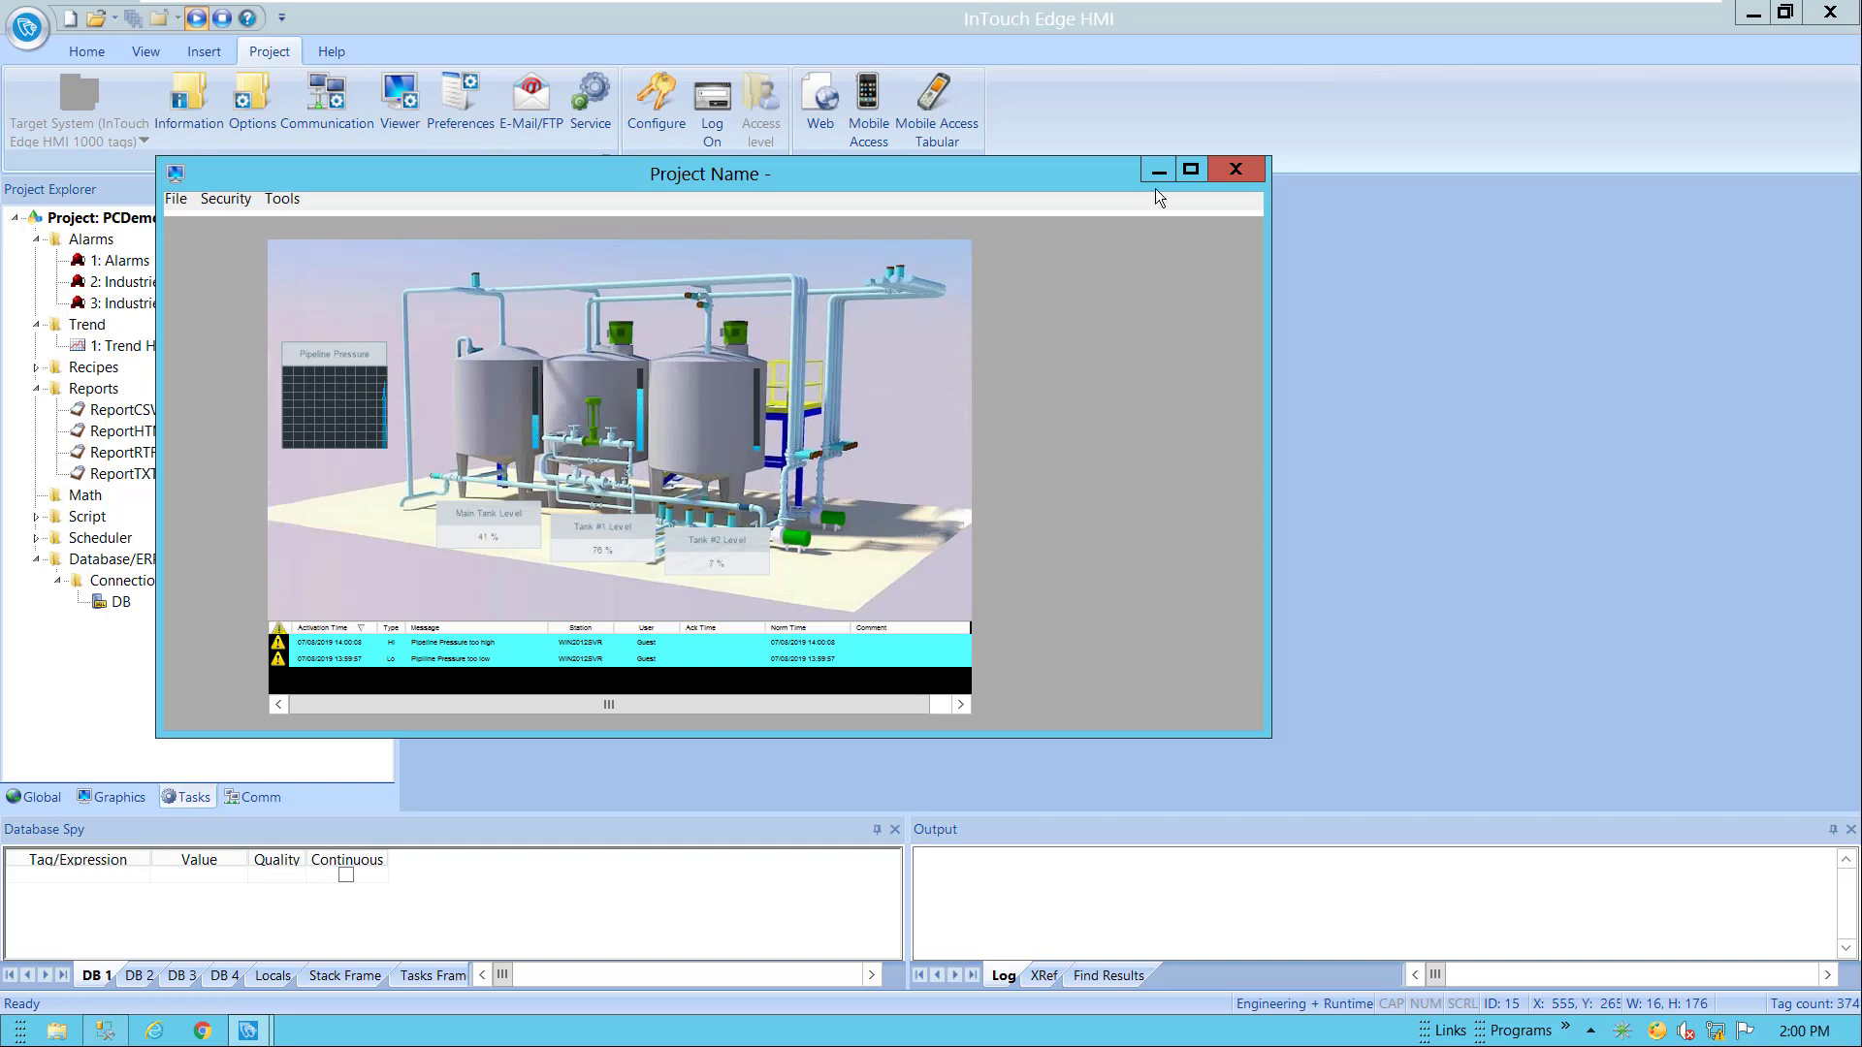
pyautogui.click(1160, 172)
pyautogui.click(1753, 16)
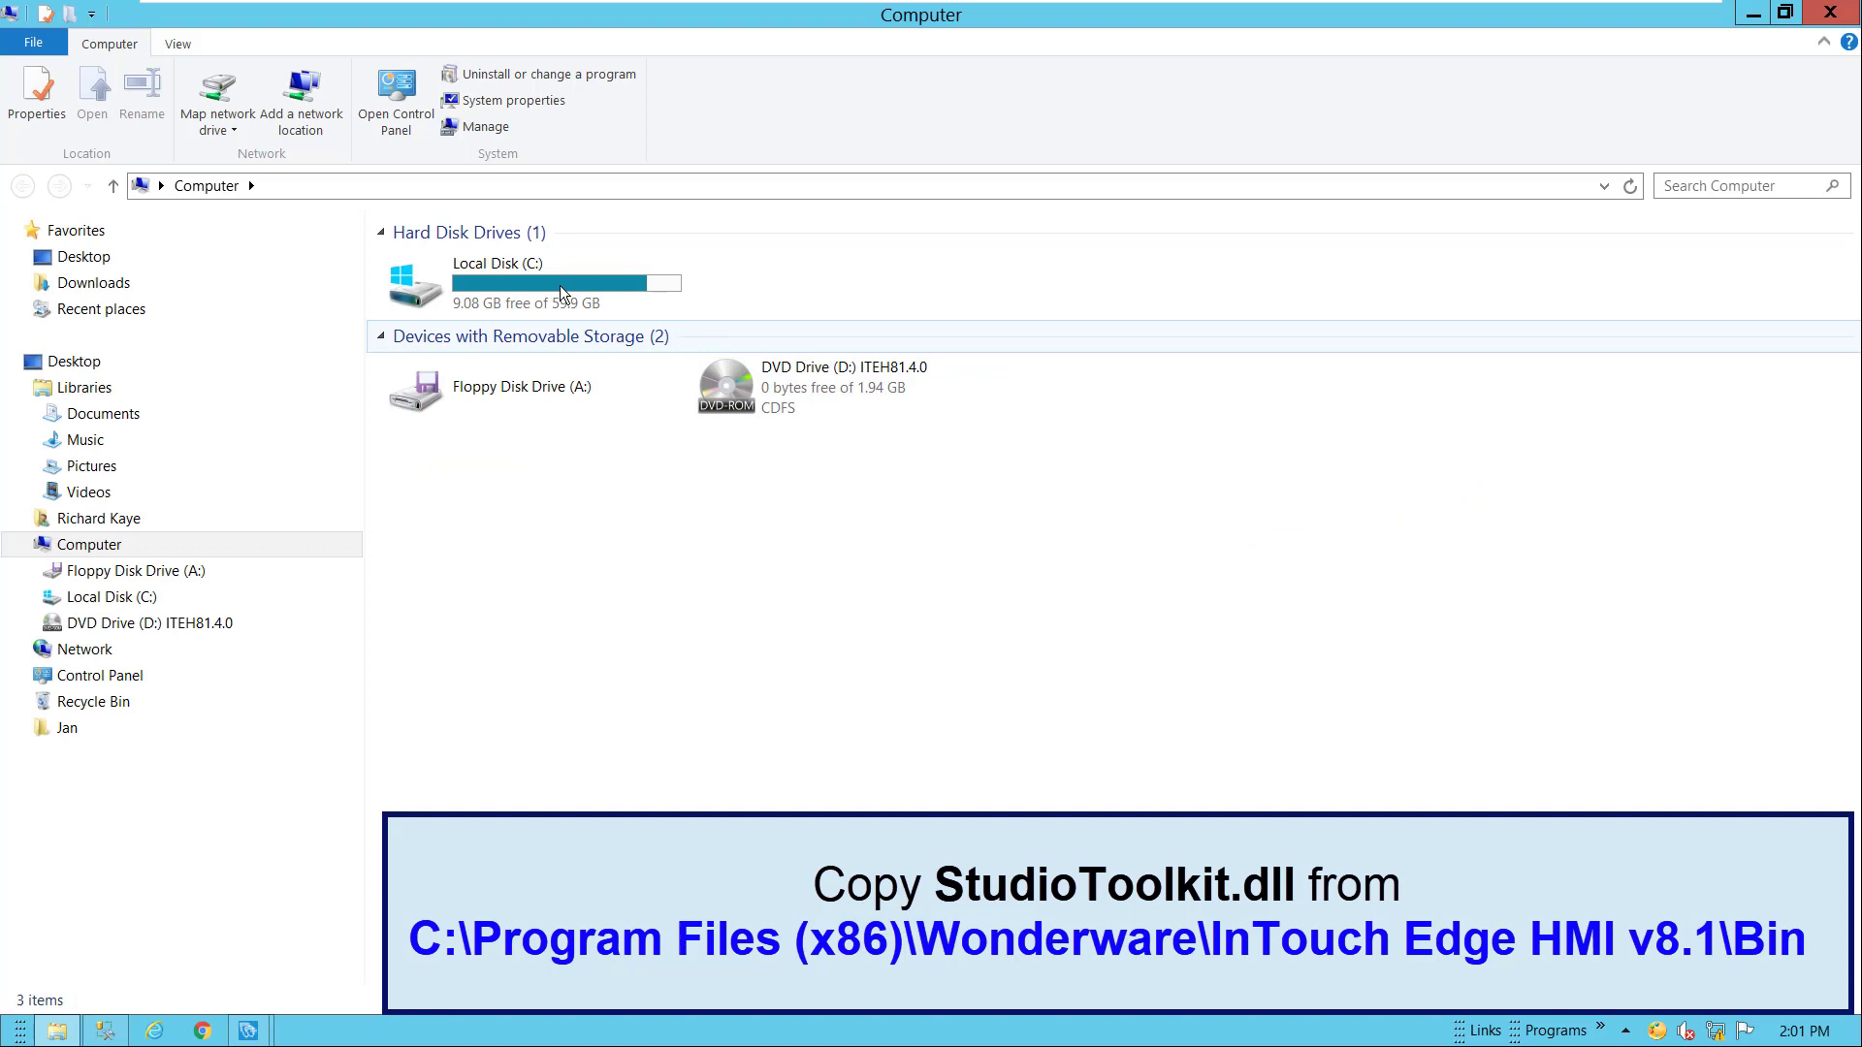
# Copy StudioToolkit.dll from the InTouch Edge HMI v8.1 Bin folder into C:\ODS\Dream Report\System, replacing it
pyautogui.click(561, 291)
pyautogui.doubleClick(561, 291)
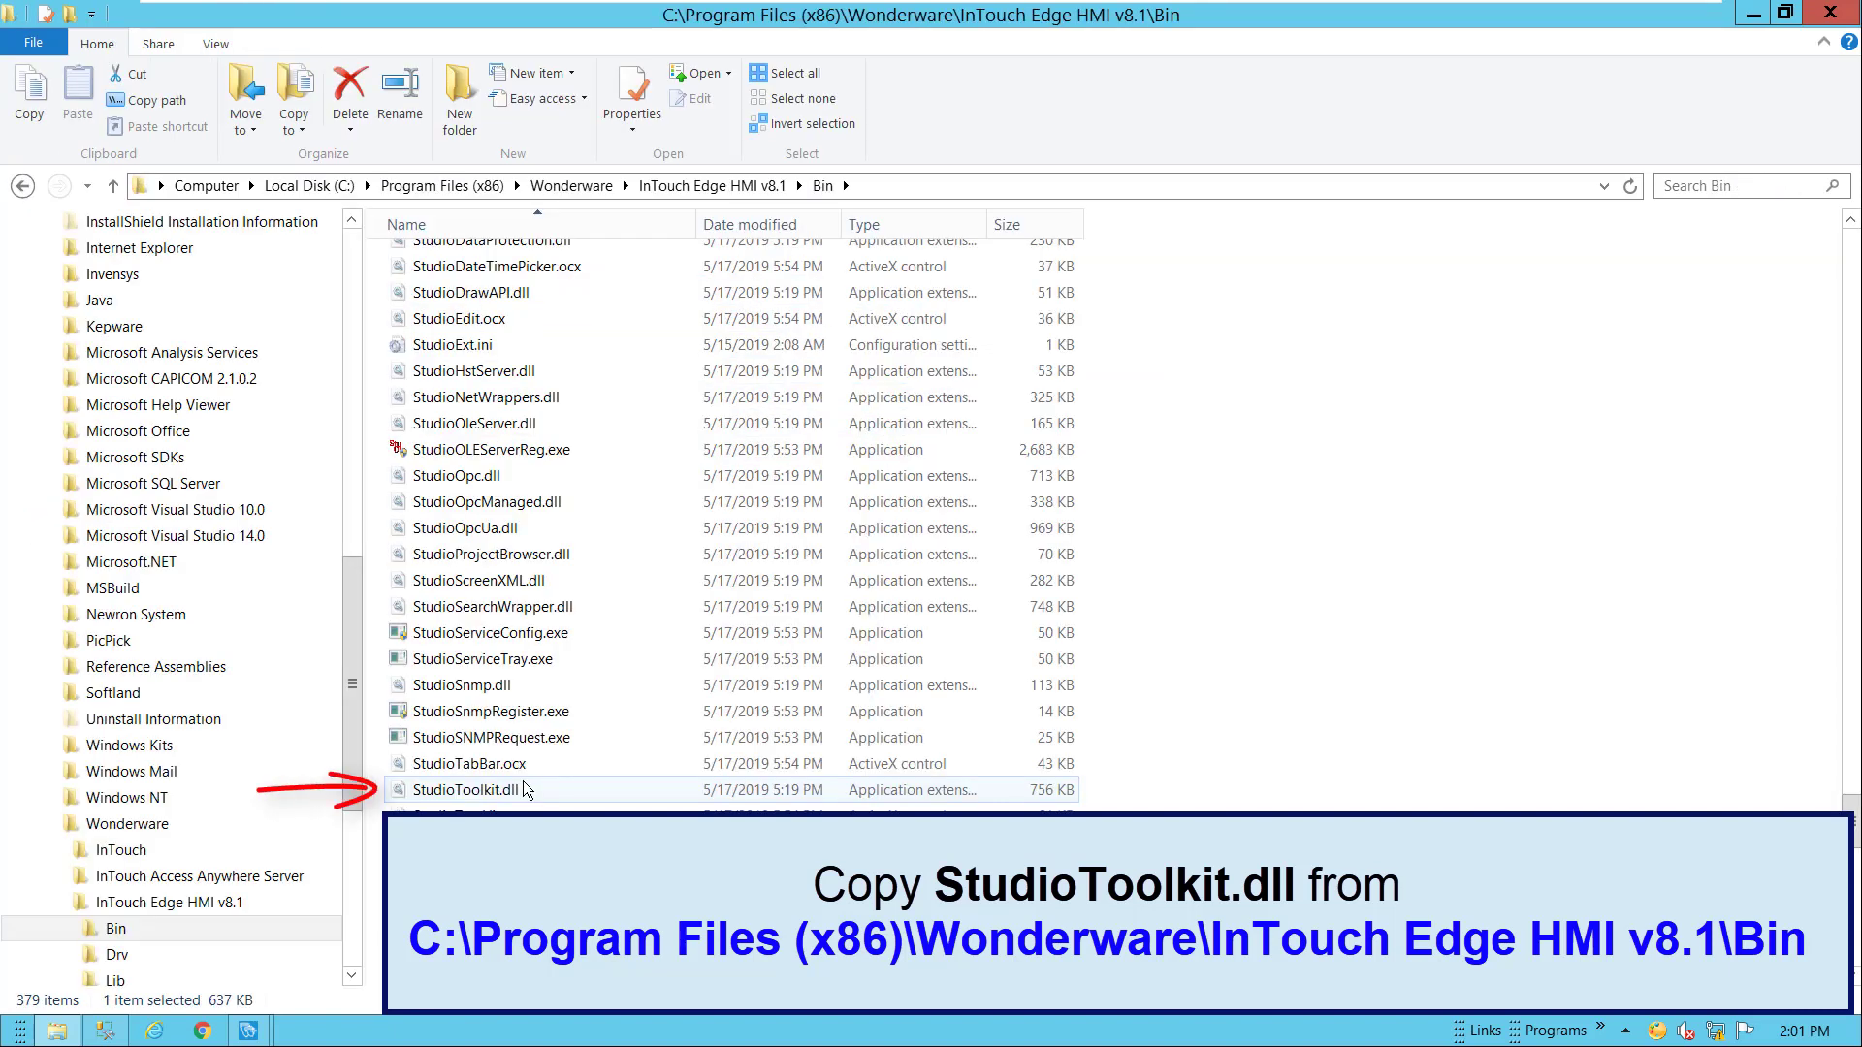
pyautogui.click(524, 790)
pyautogui.rightClick(523, 790)
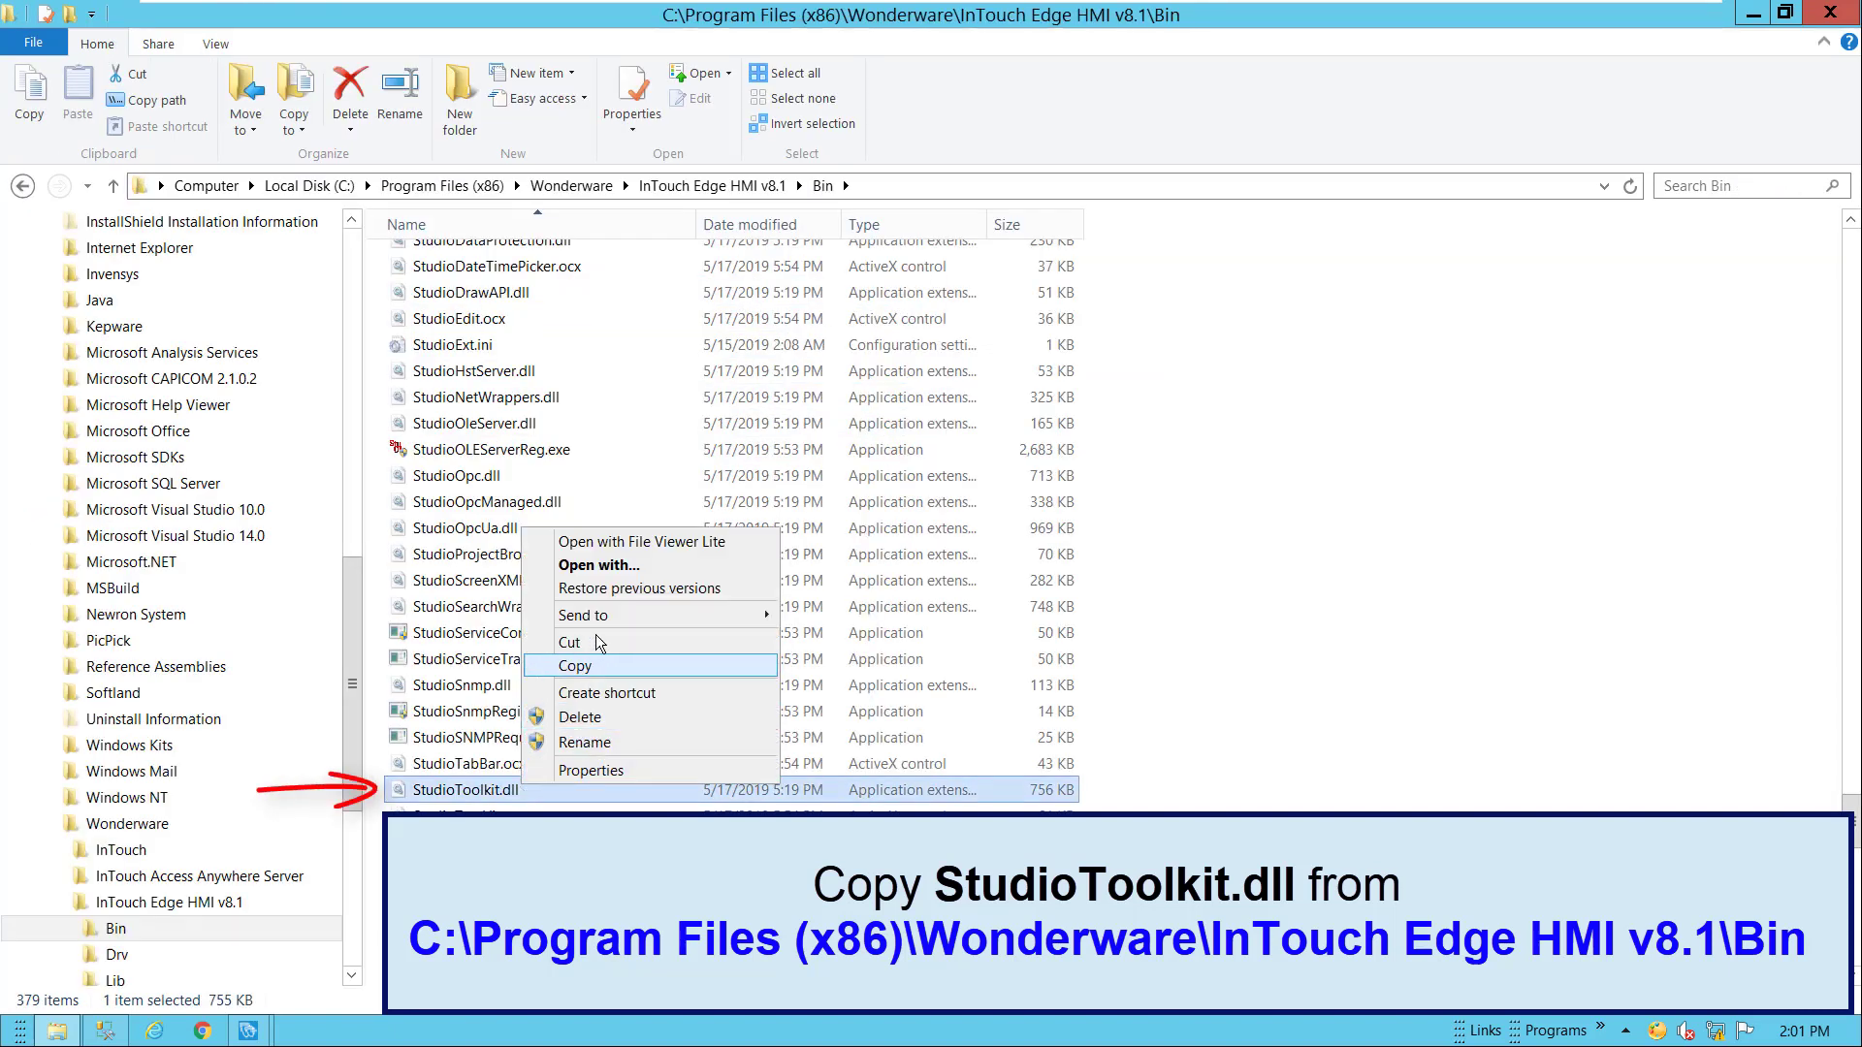
pyautogui.click(575, 665)
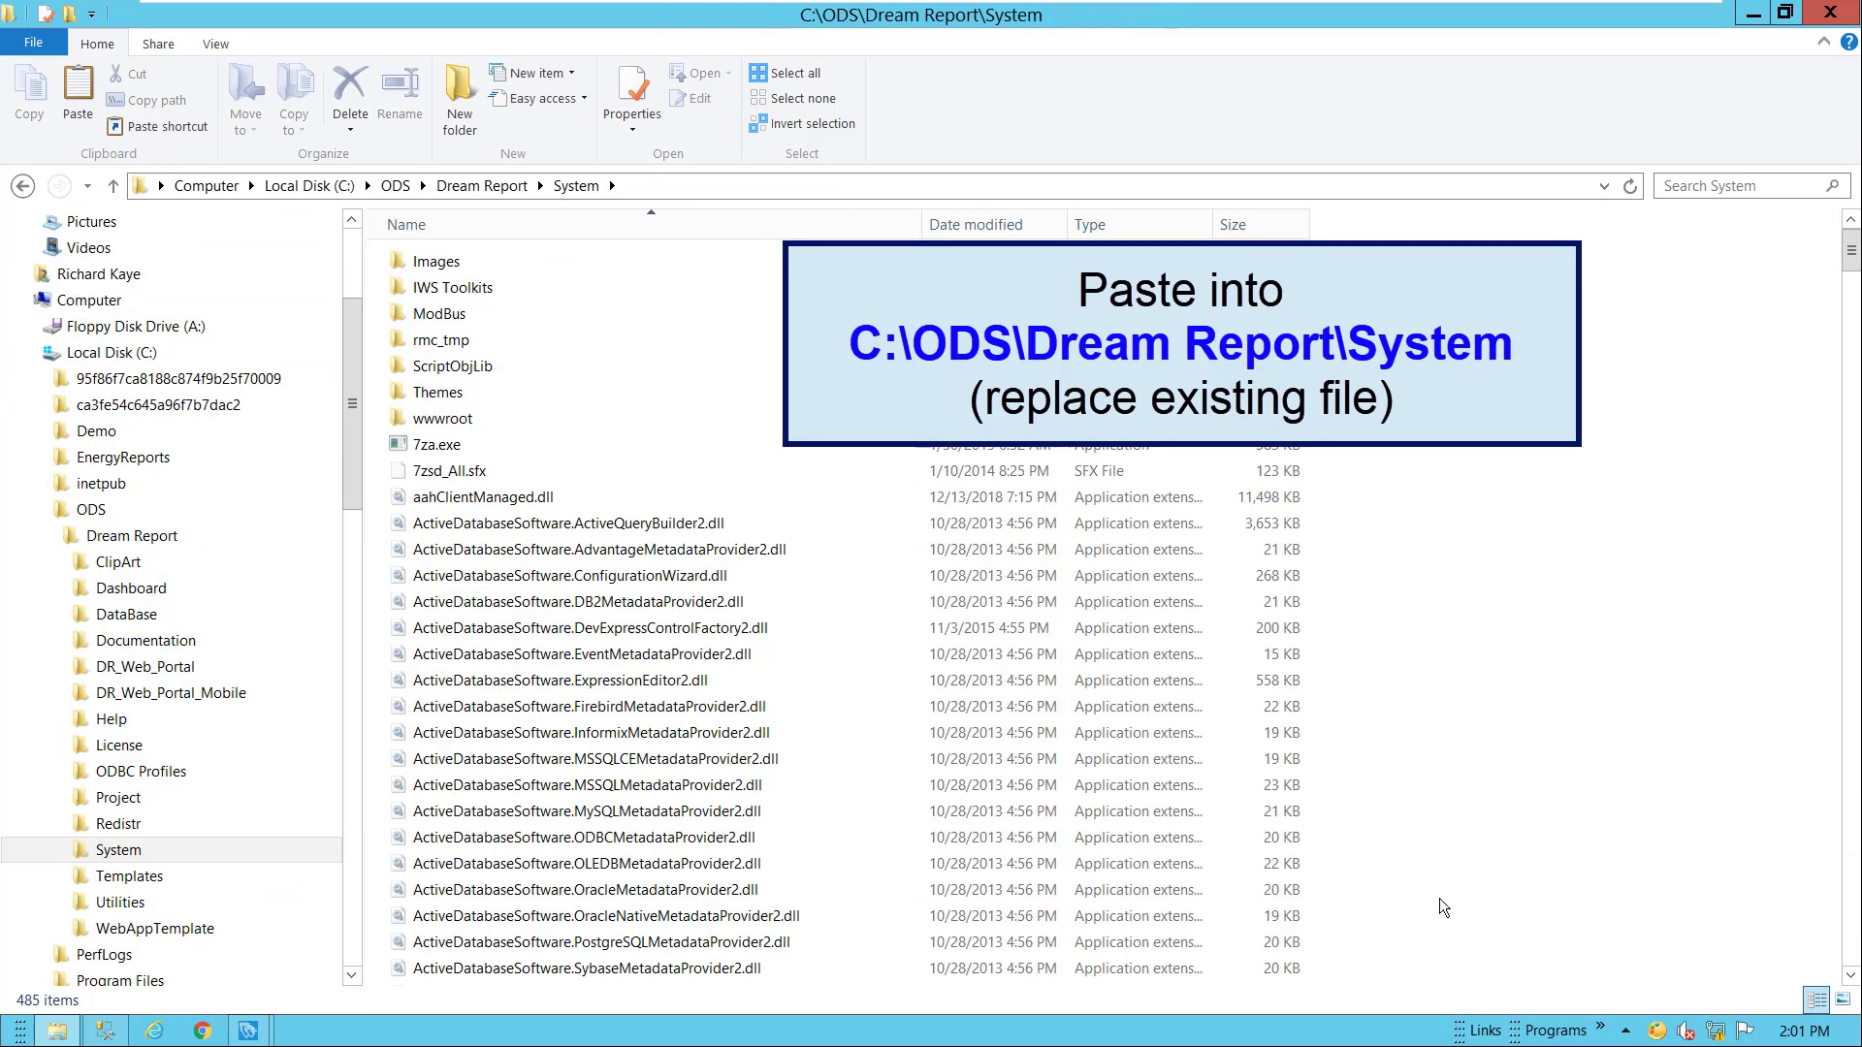
pyautogui.rightClick(1440, 894)
pyautogui.click(1490, 776)
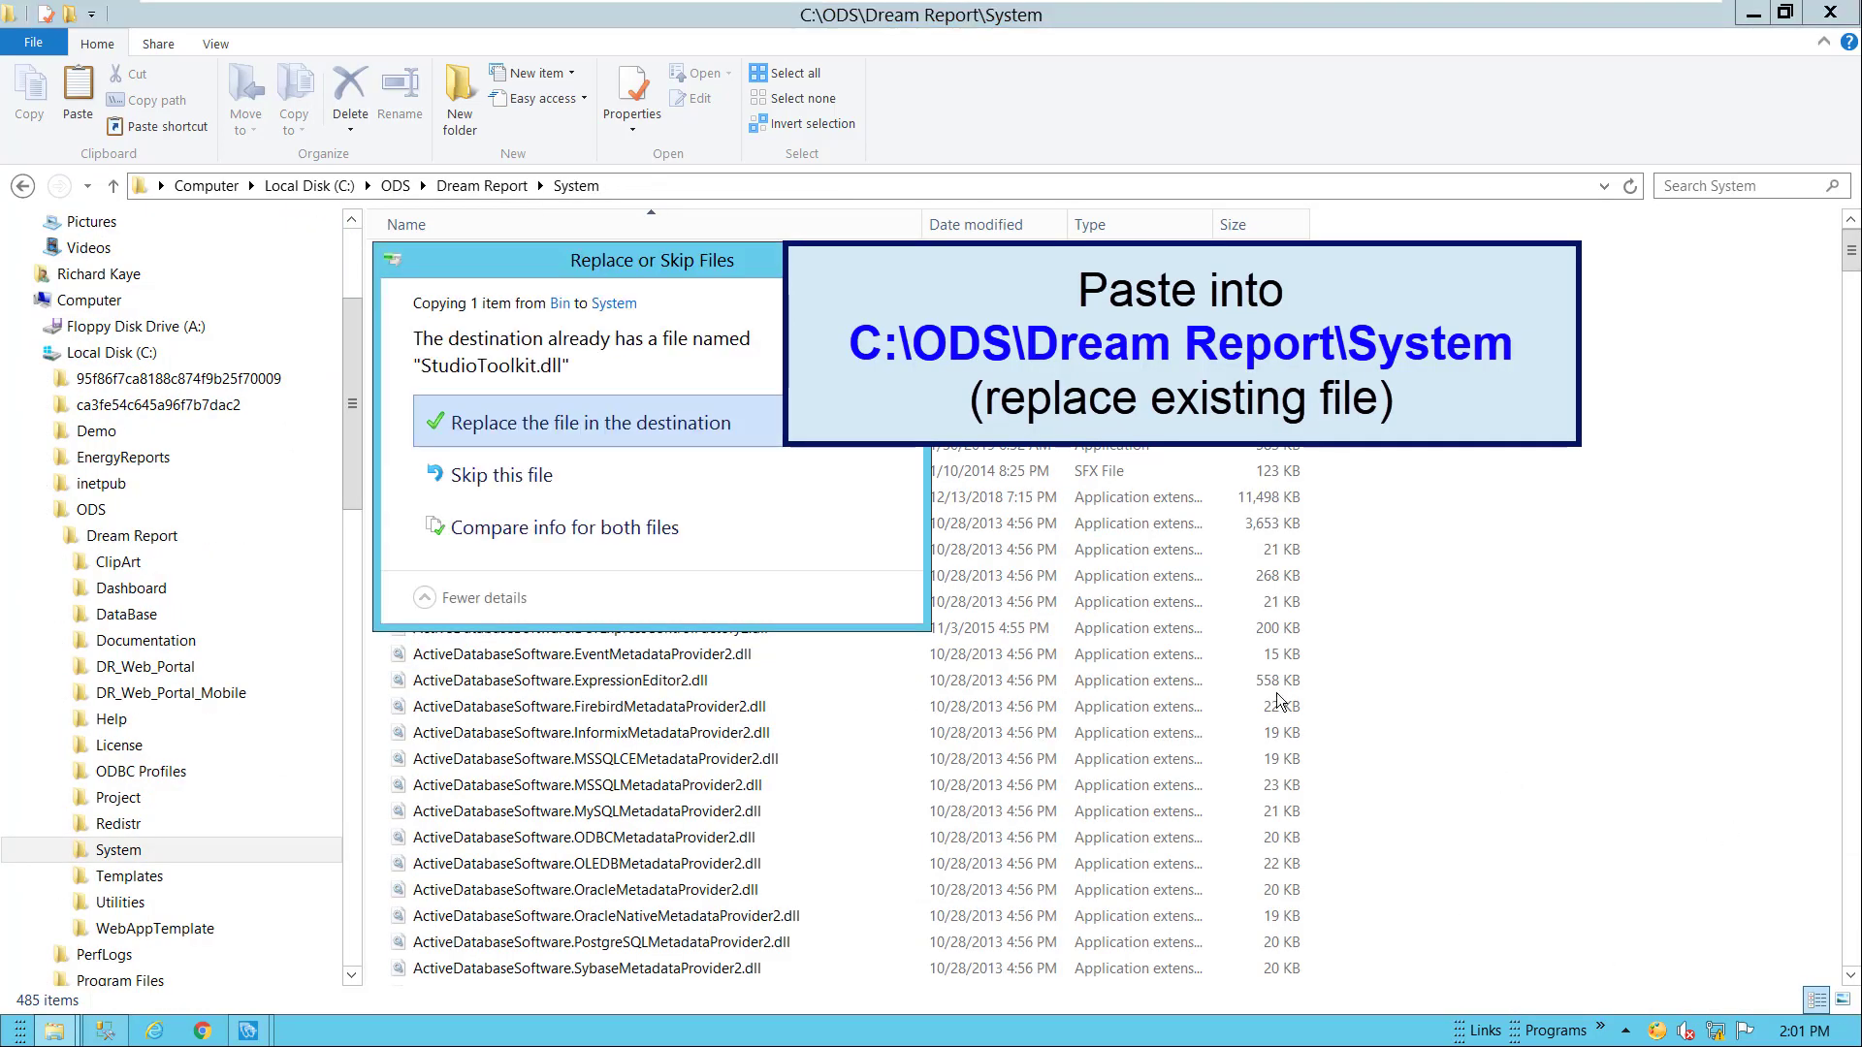
pyautogui.click(692, 425)
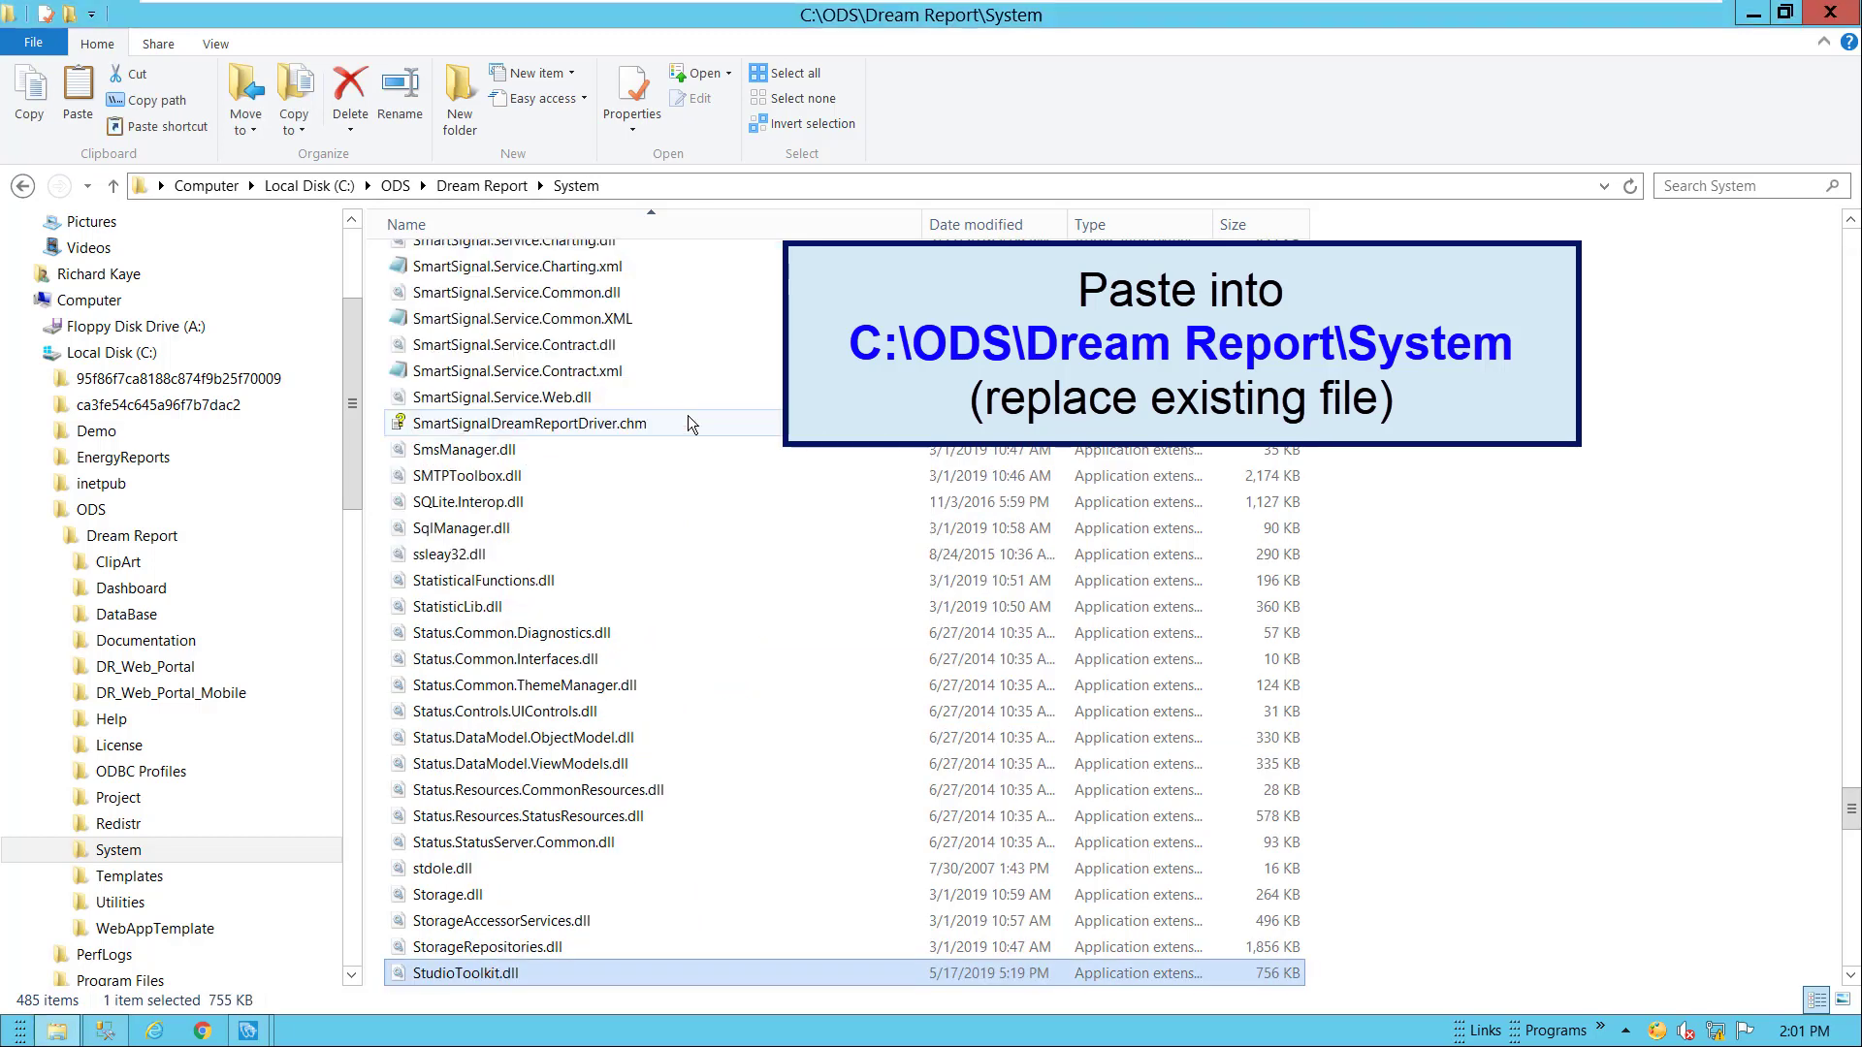
pyautogui.click(1753, 15)
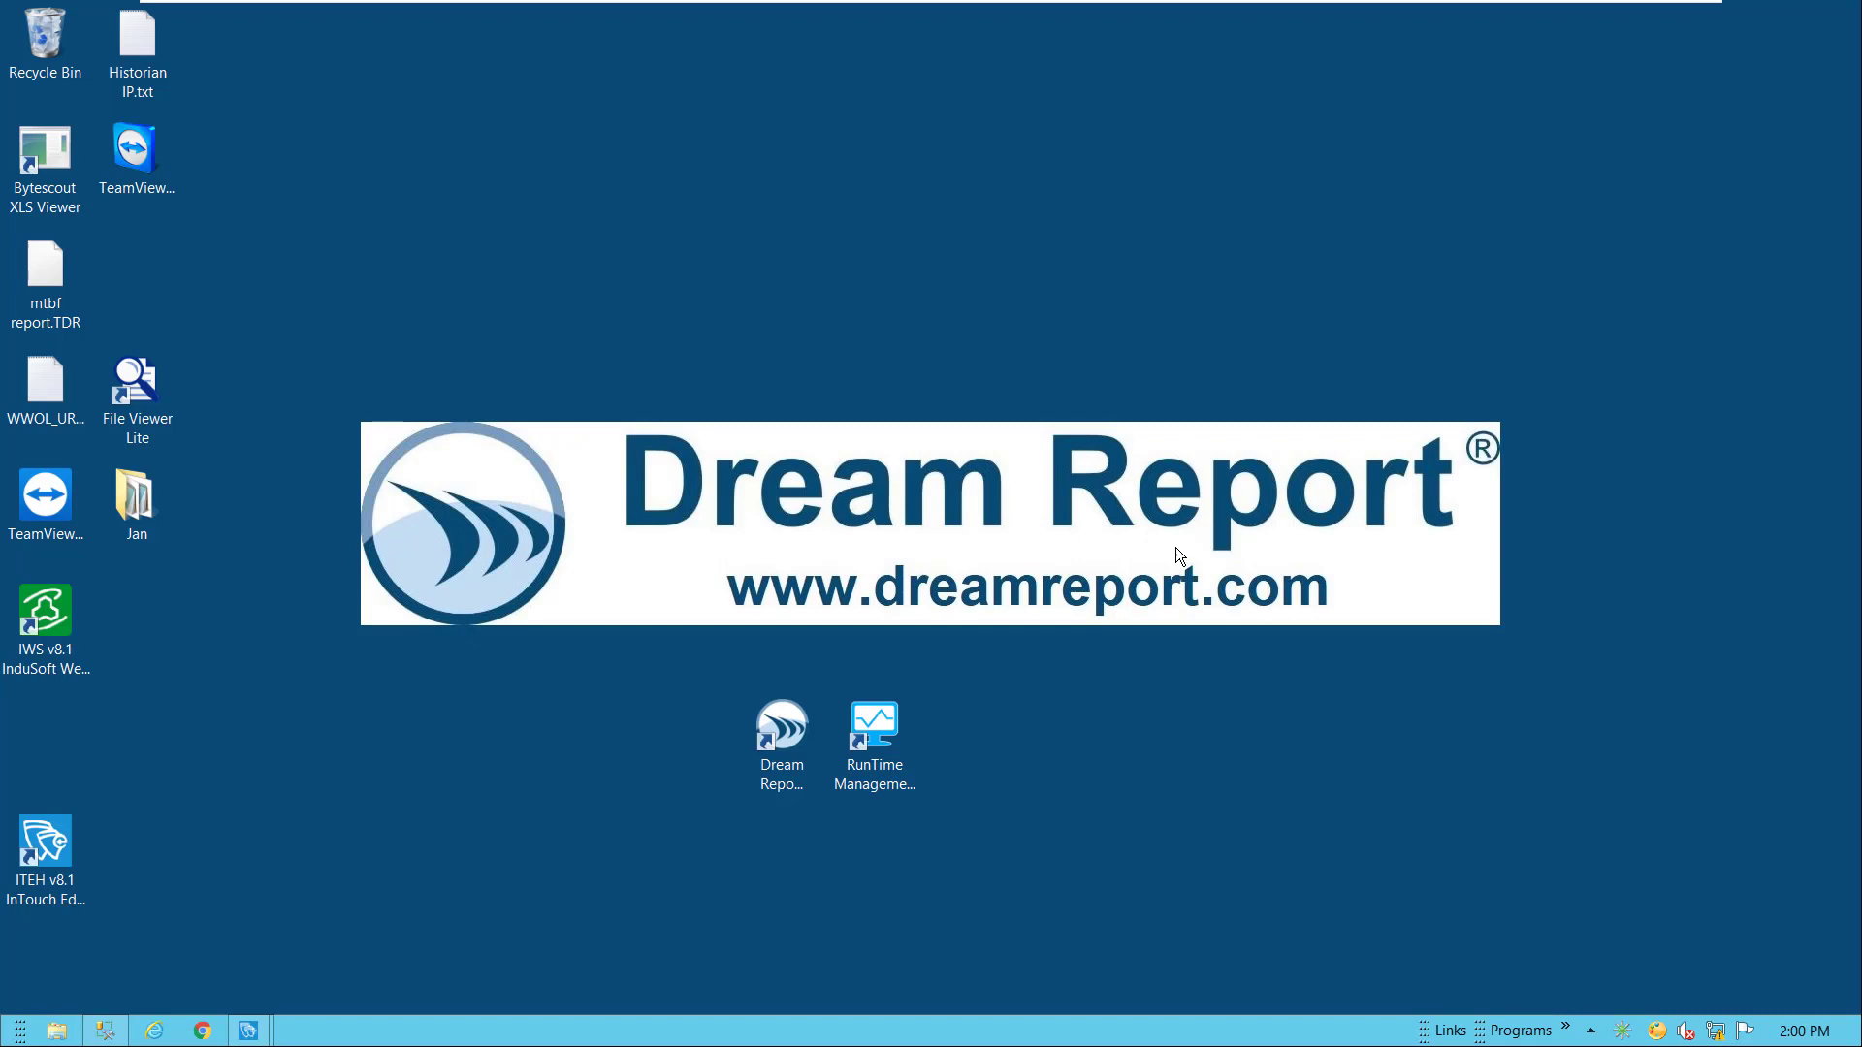
# Launch Dream Report and start a new project named ITEHMI_Reports
pyautogui.doubleClick(782, 729)
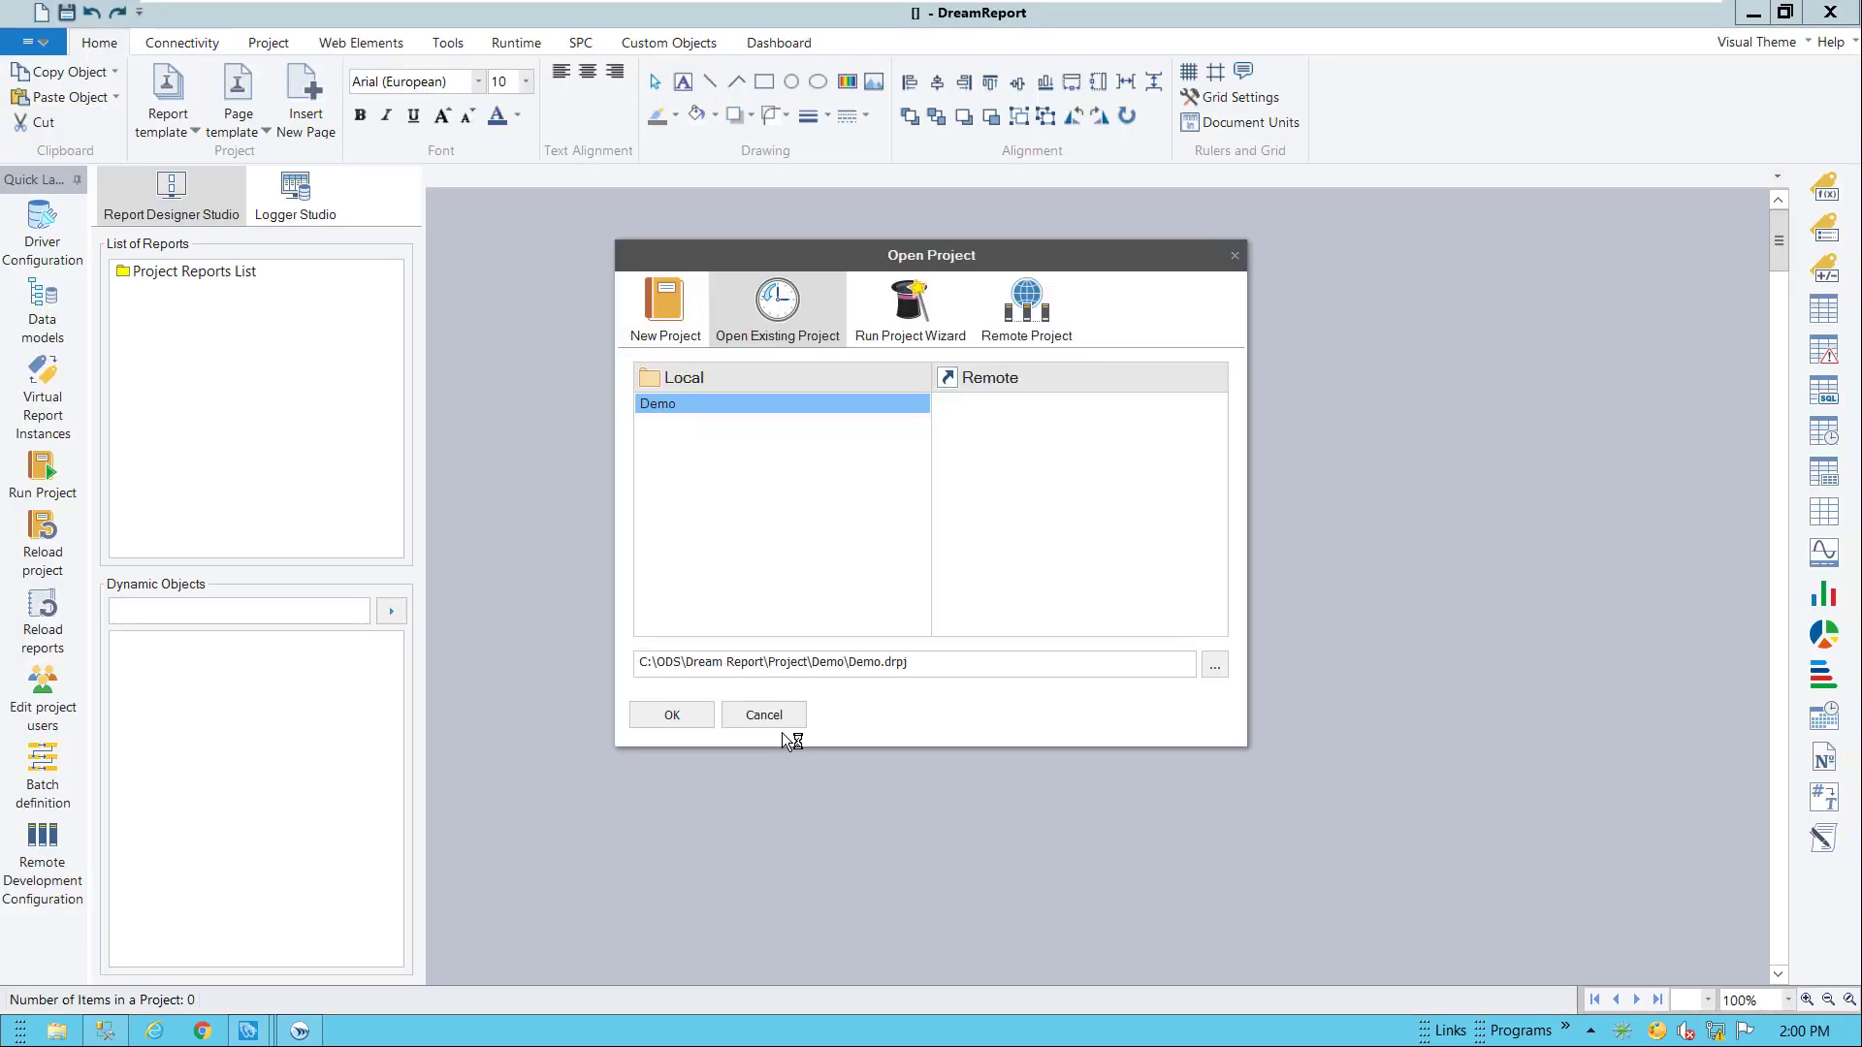
pyautogui.click(676, 321)
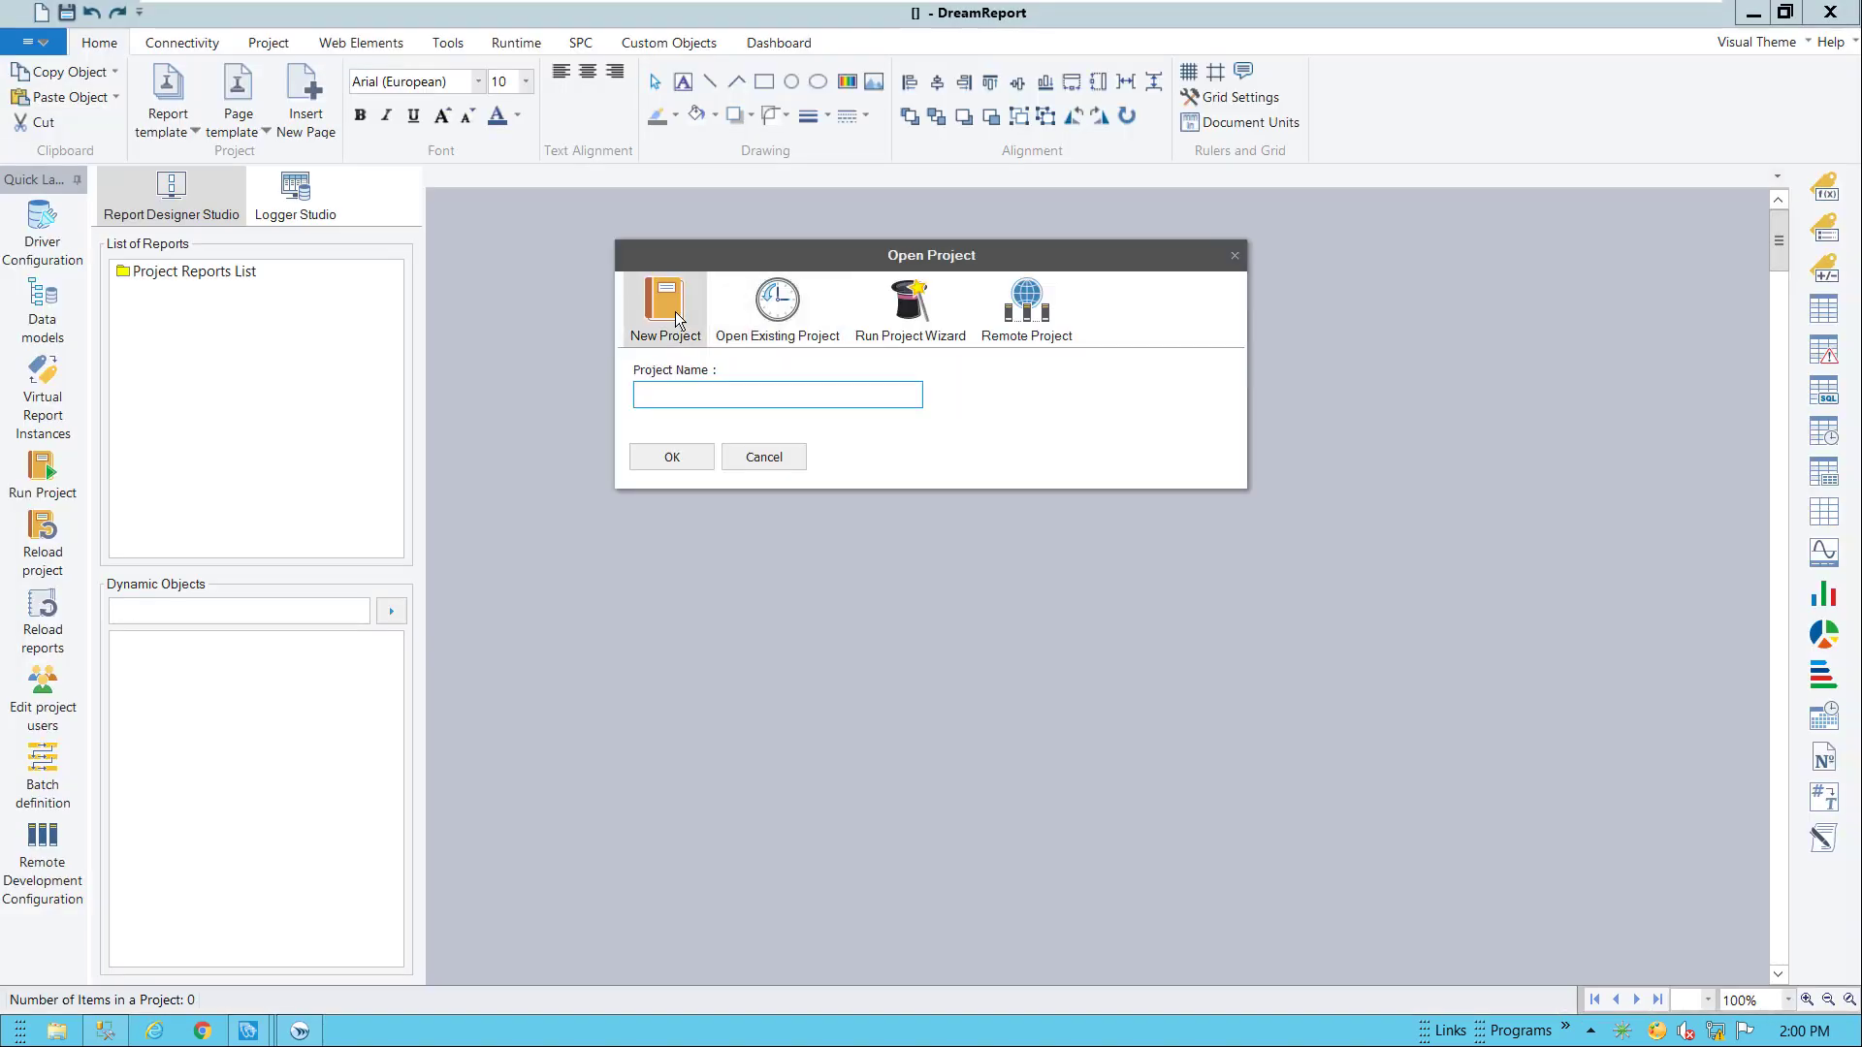
pyautogui.write('ITEHMI_Reports')
# Confirm the ITEHMI_Reports project and browse the Wonderware data sources to the InTouch Edge HMI types
pyautogui.click(672, 456)
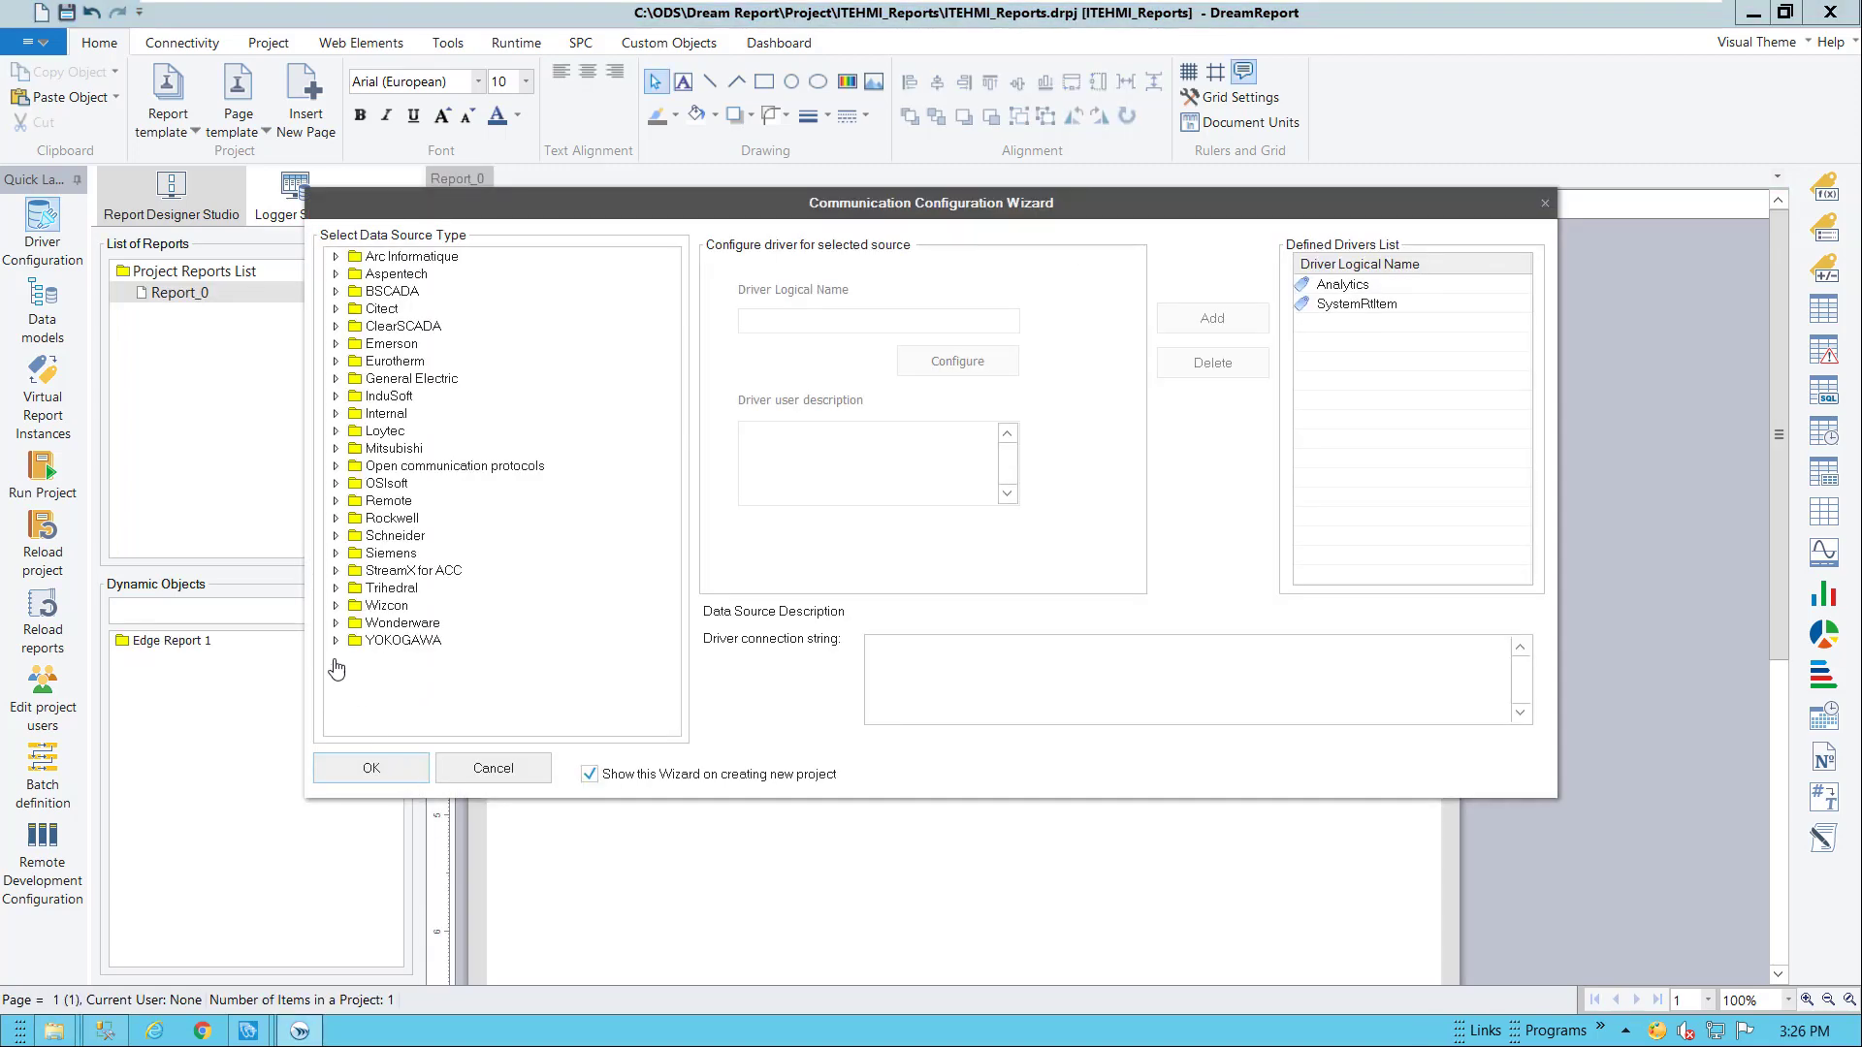
pyautogui.click(336, 624)
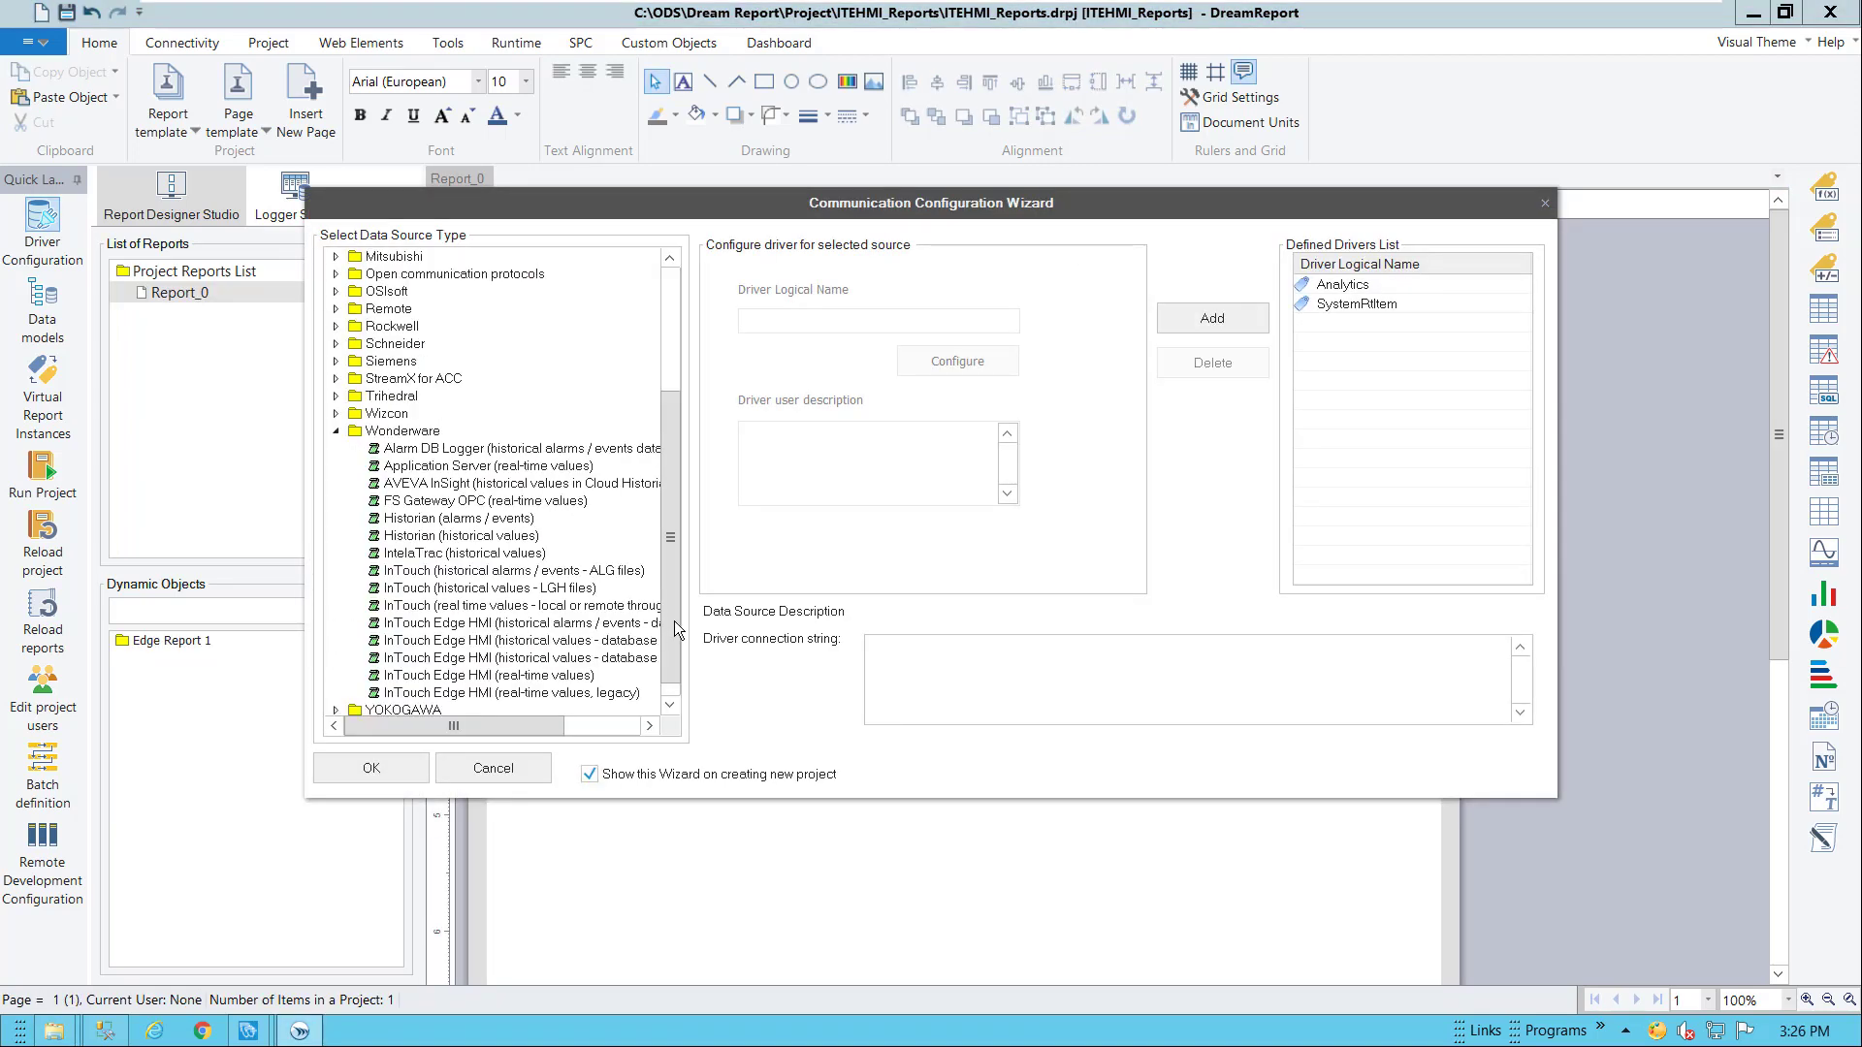
pyautogui.moveTo(676, 631); pyautogui.dragTo(677, 644)
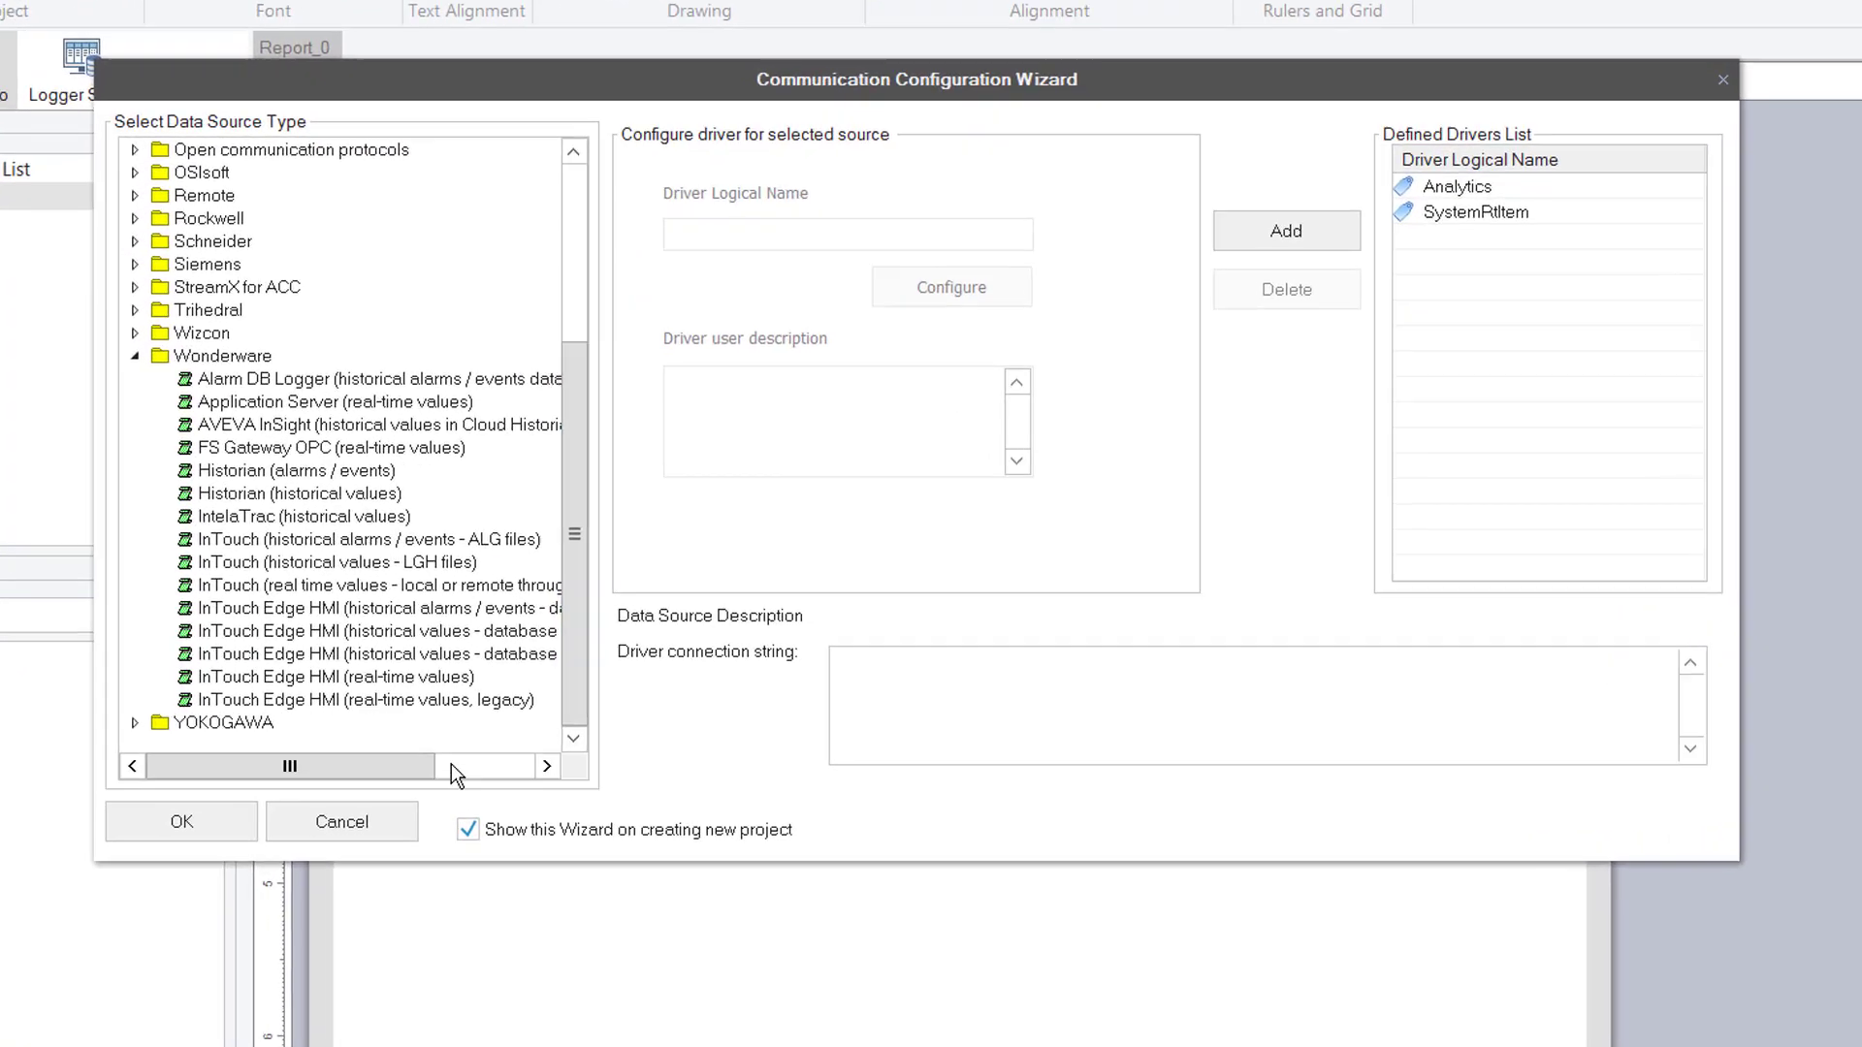
pyautogui.moveTo(405, 770)
pyautogui.mouseDown()
pyautogui.moveTo(441, 771)
pyautogui.moveTo(432, 716)
pyautogui.moveTo(395, 669)
pyautogui.mouseUp()
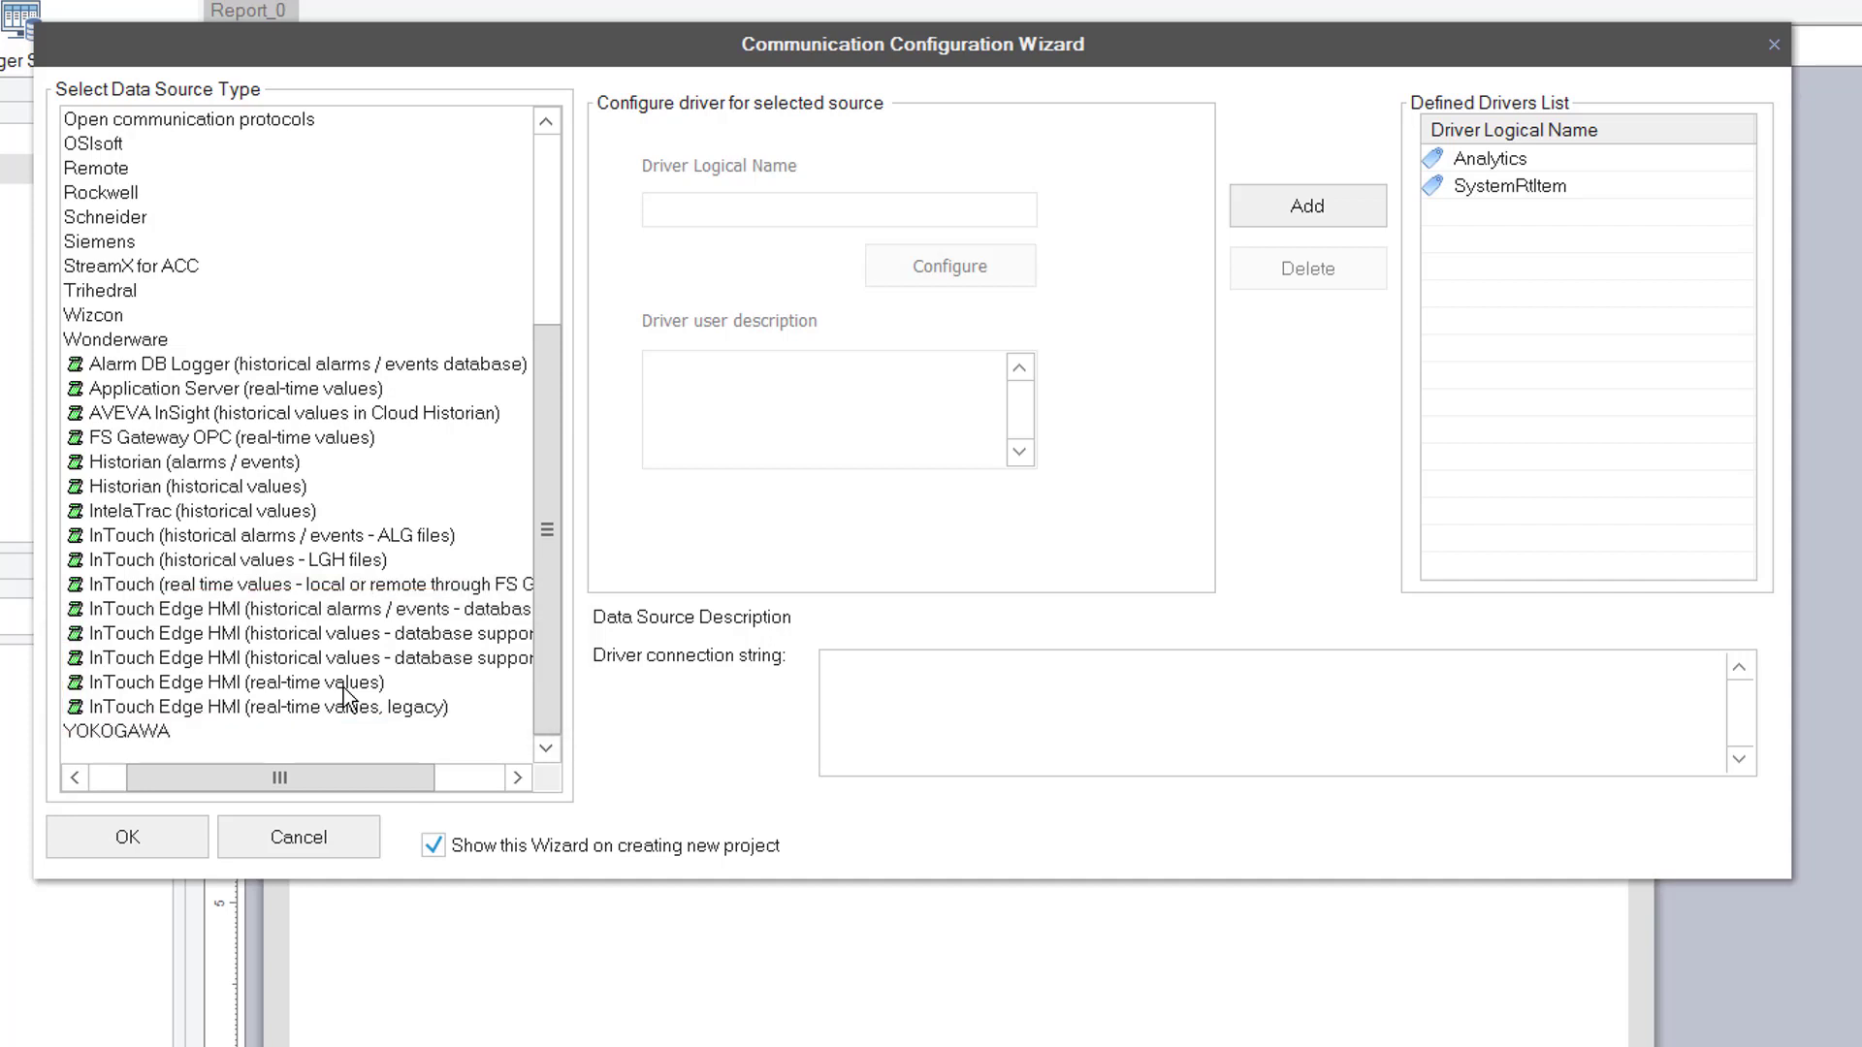
# Configure the InTouch Edge HMI real-time source to load the PCDemo project configuration
pyautogui.click(343, 684)
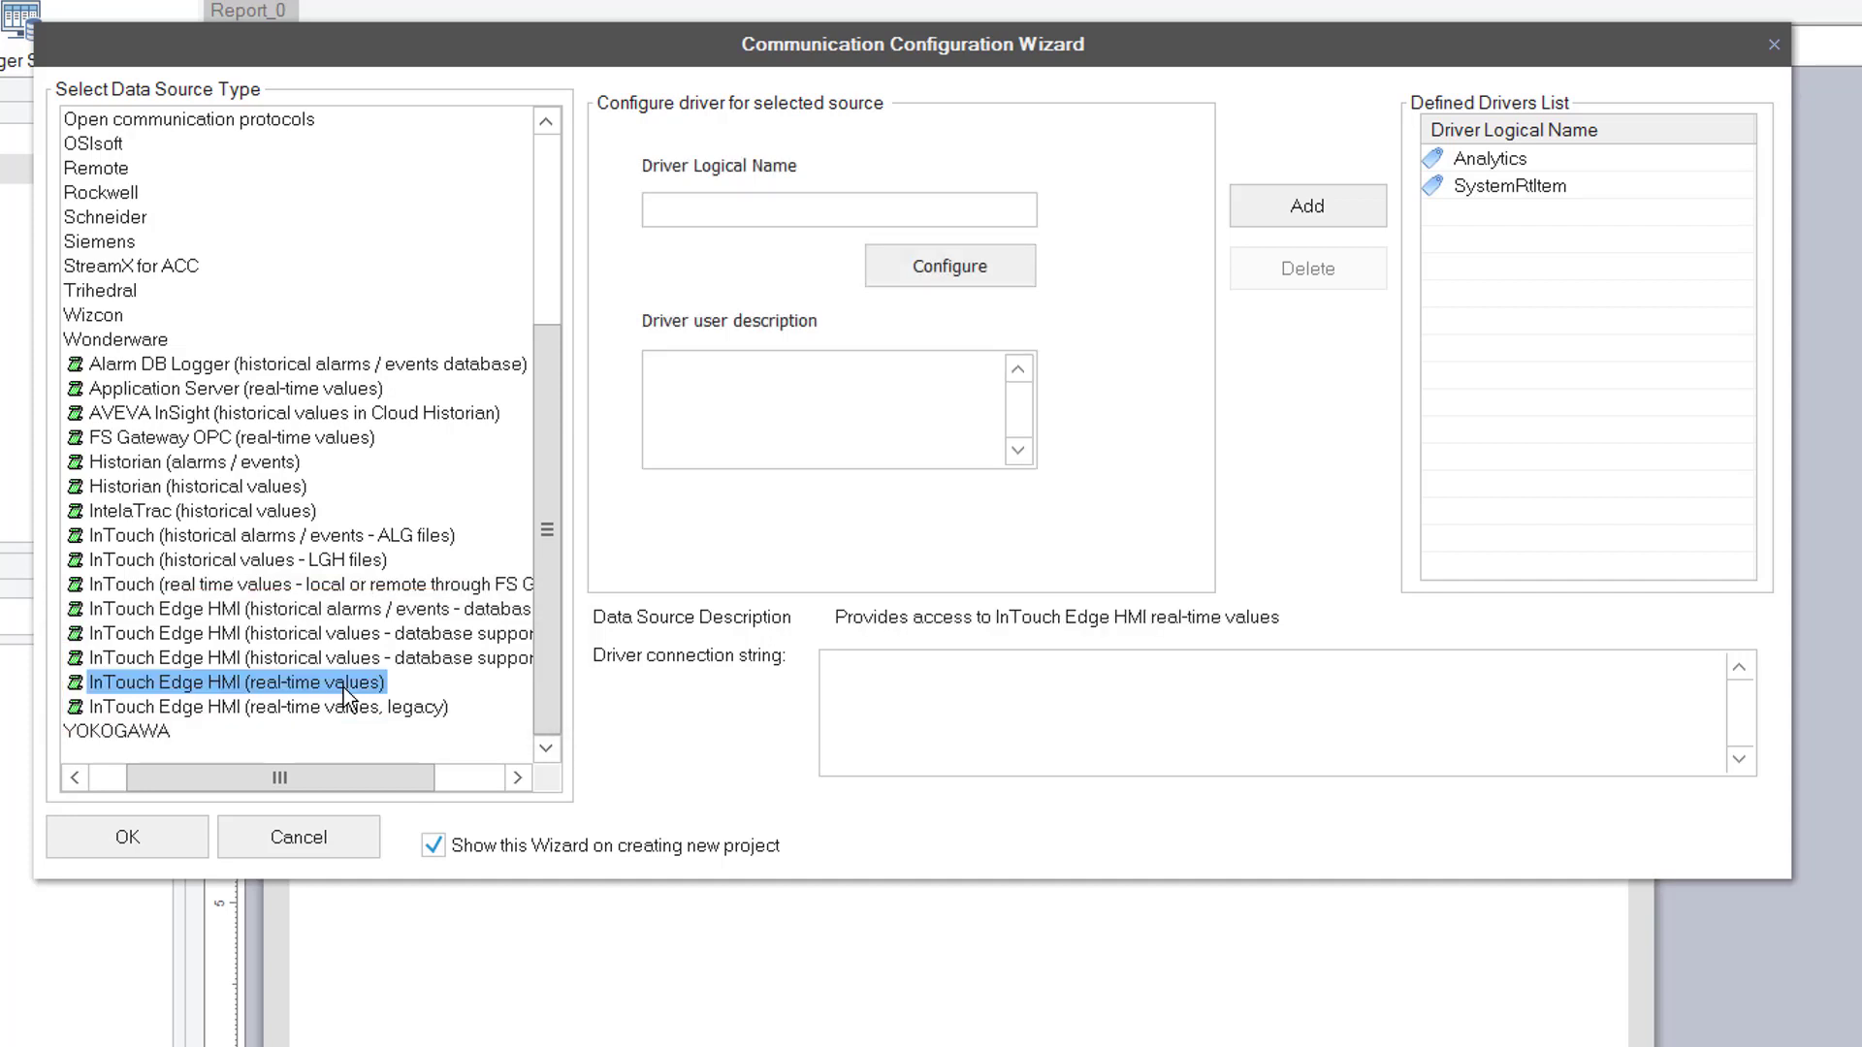
pyautogui.click(954, 266)
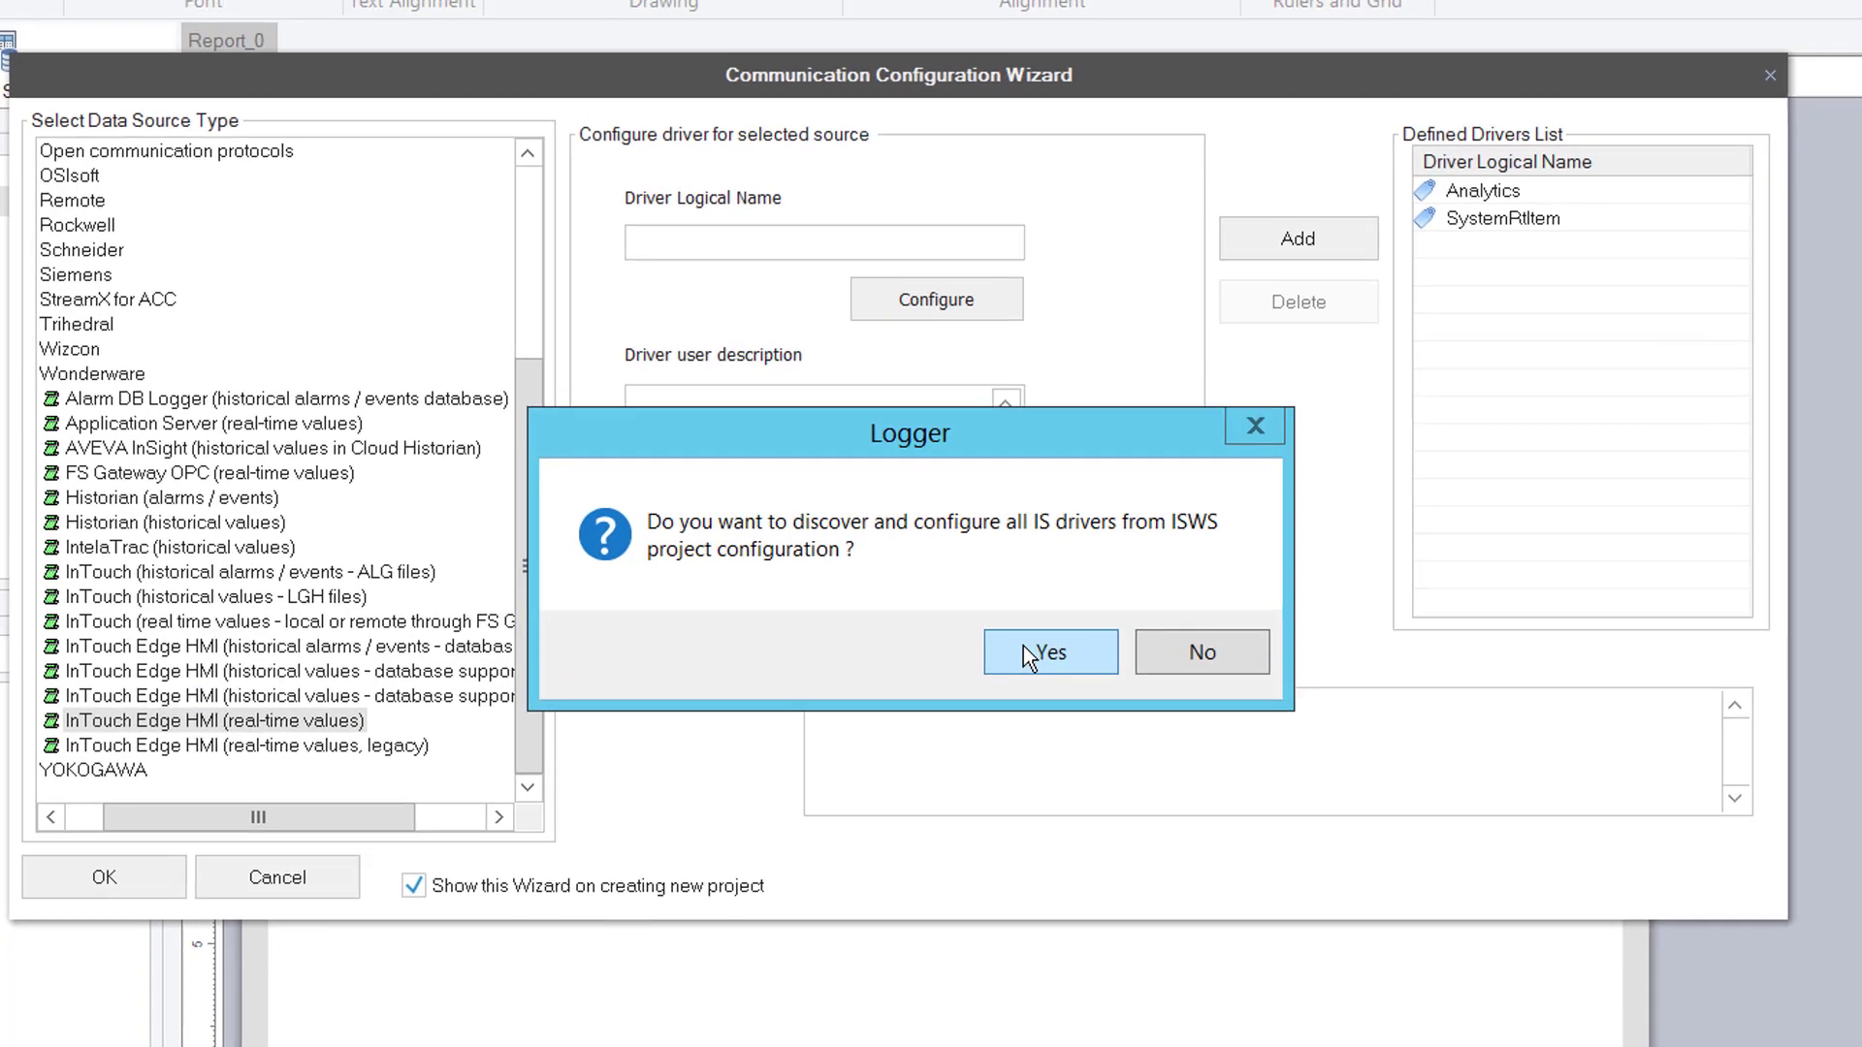
pyautogui.click(1036, 611)
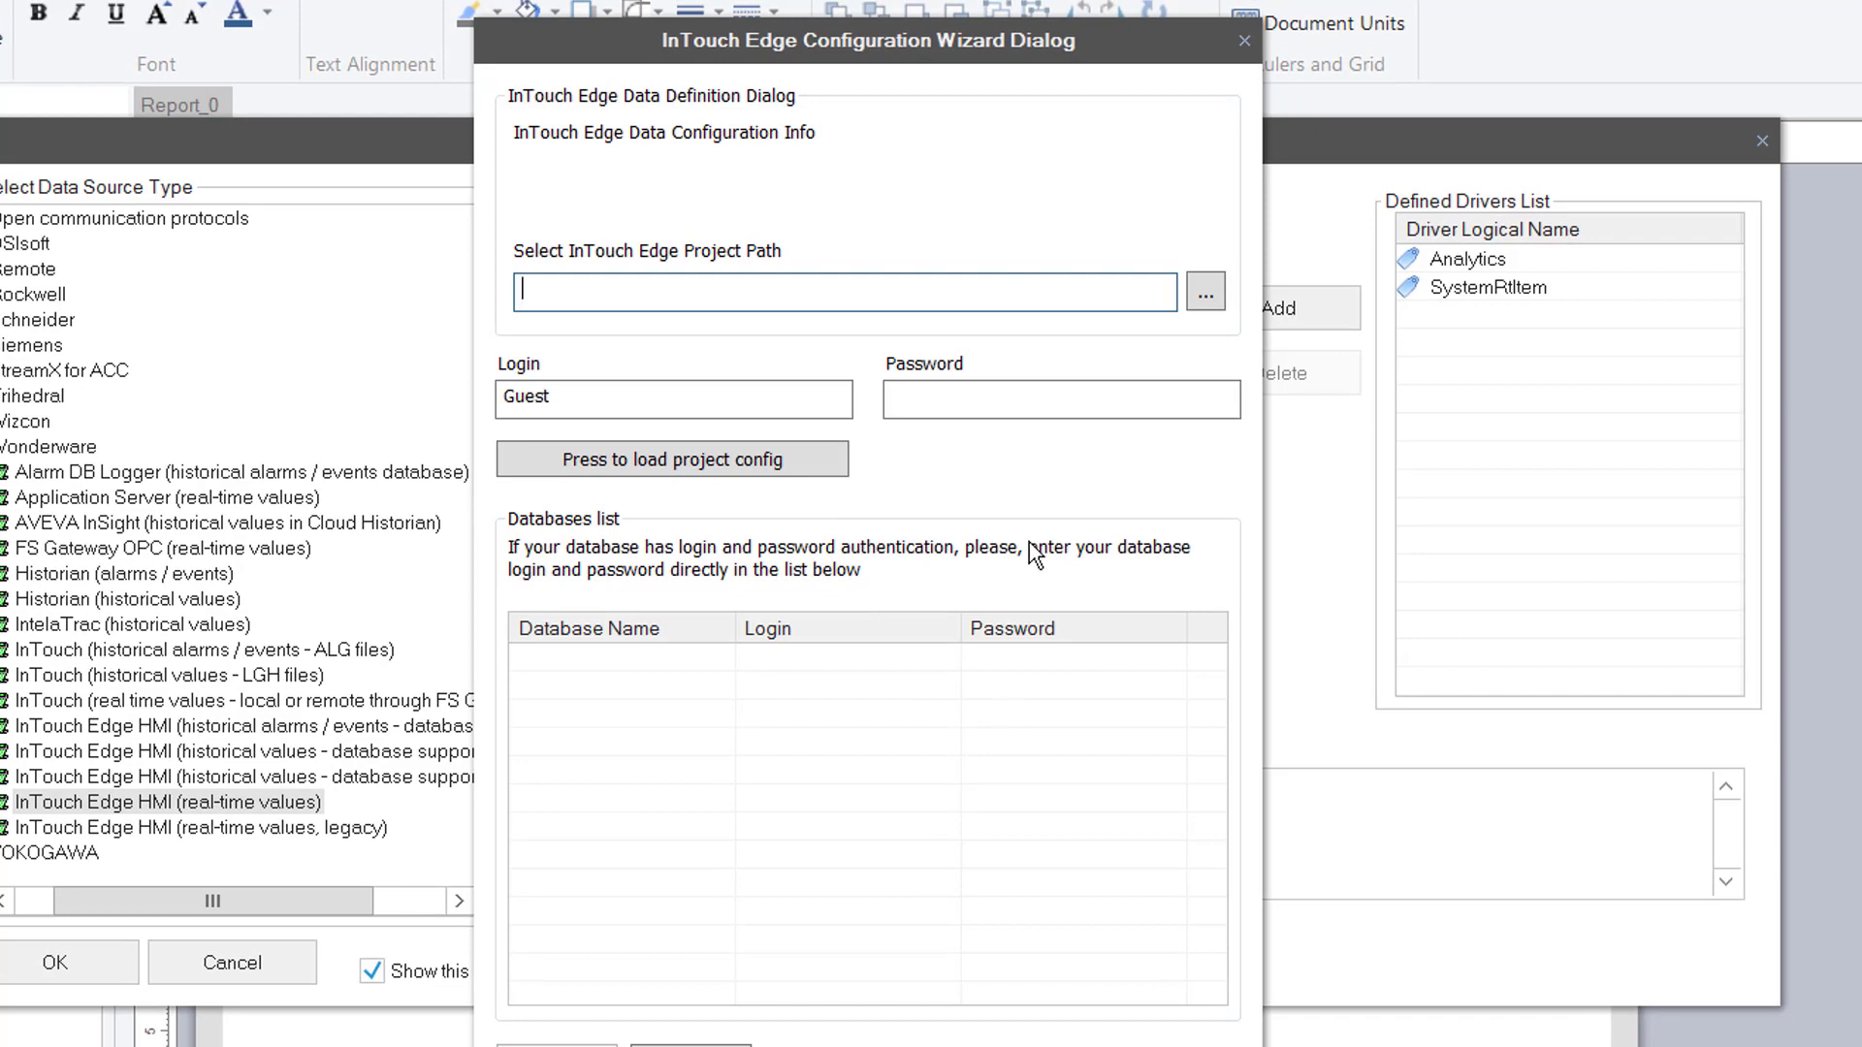
pyautogui.click(1206, 292)
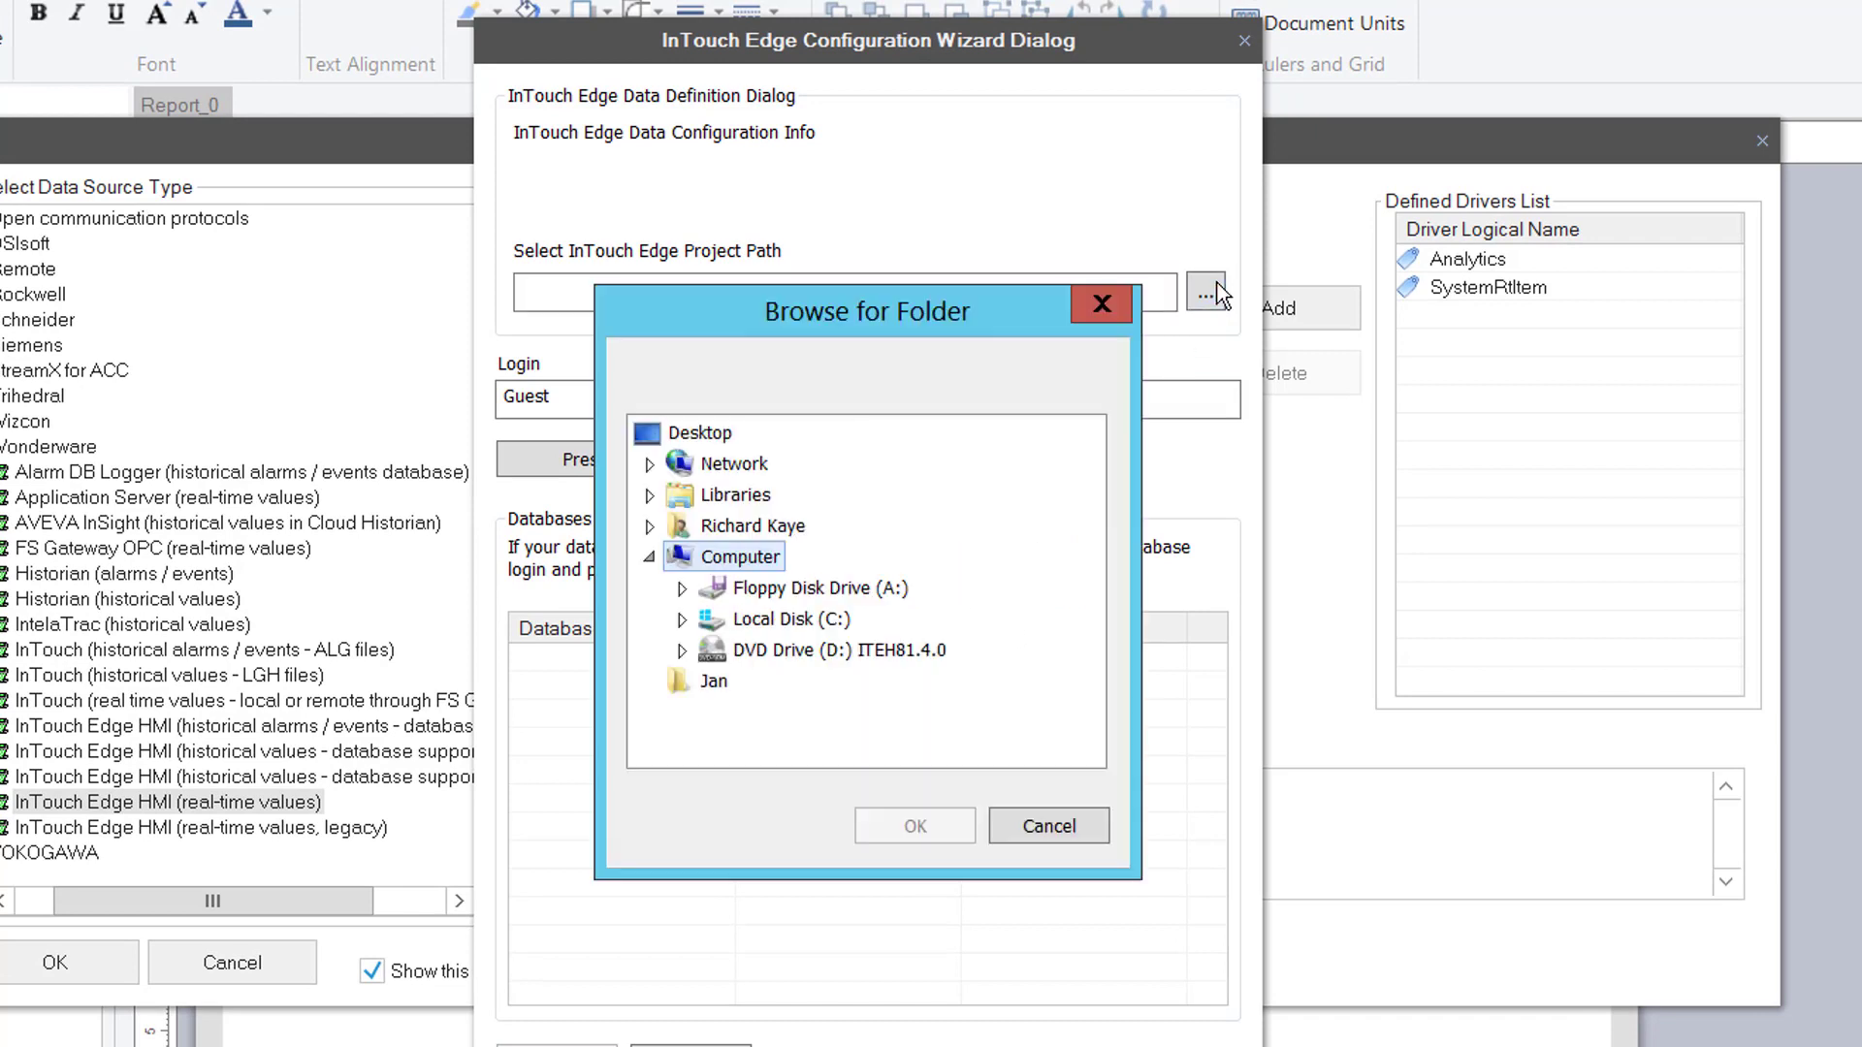
pyautogui.click(745, 497)
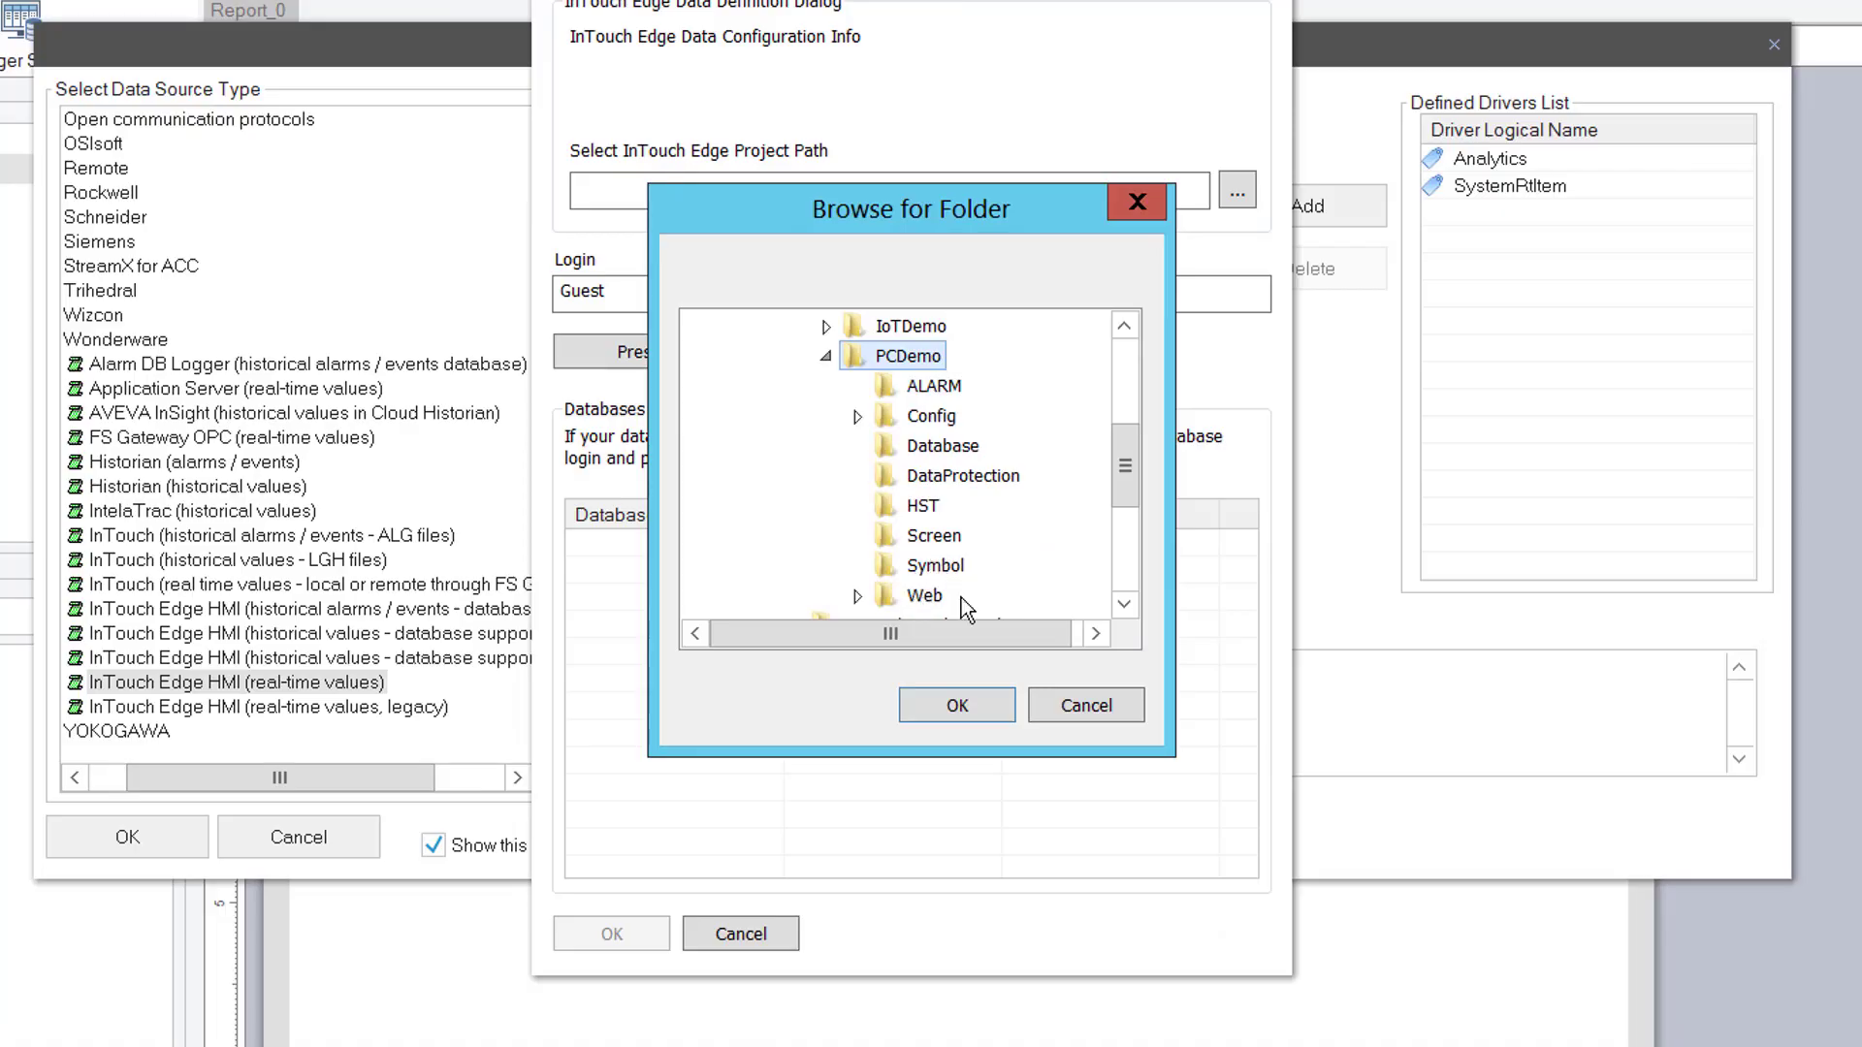
pyautogui.click(962, 707)
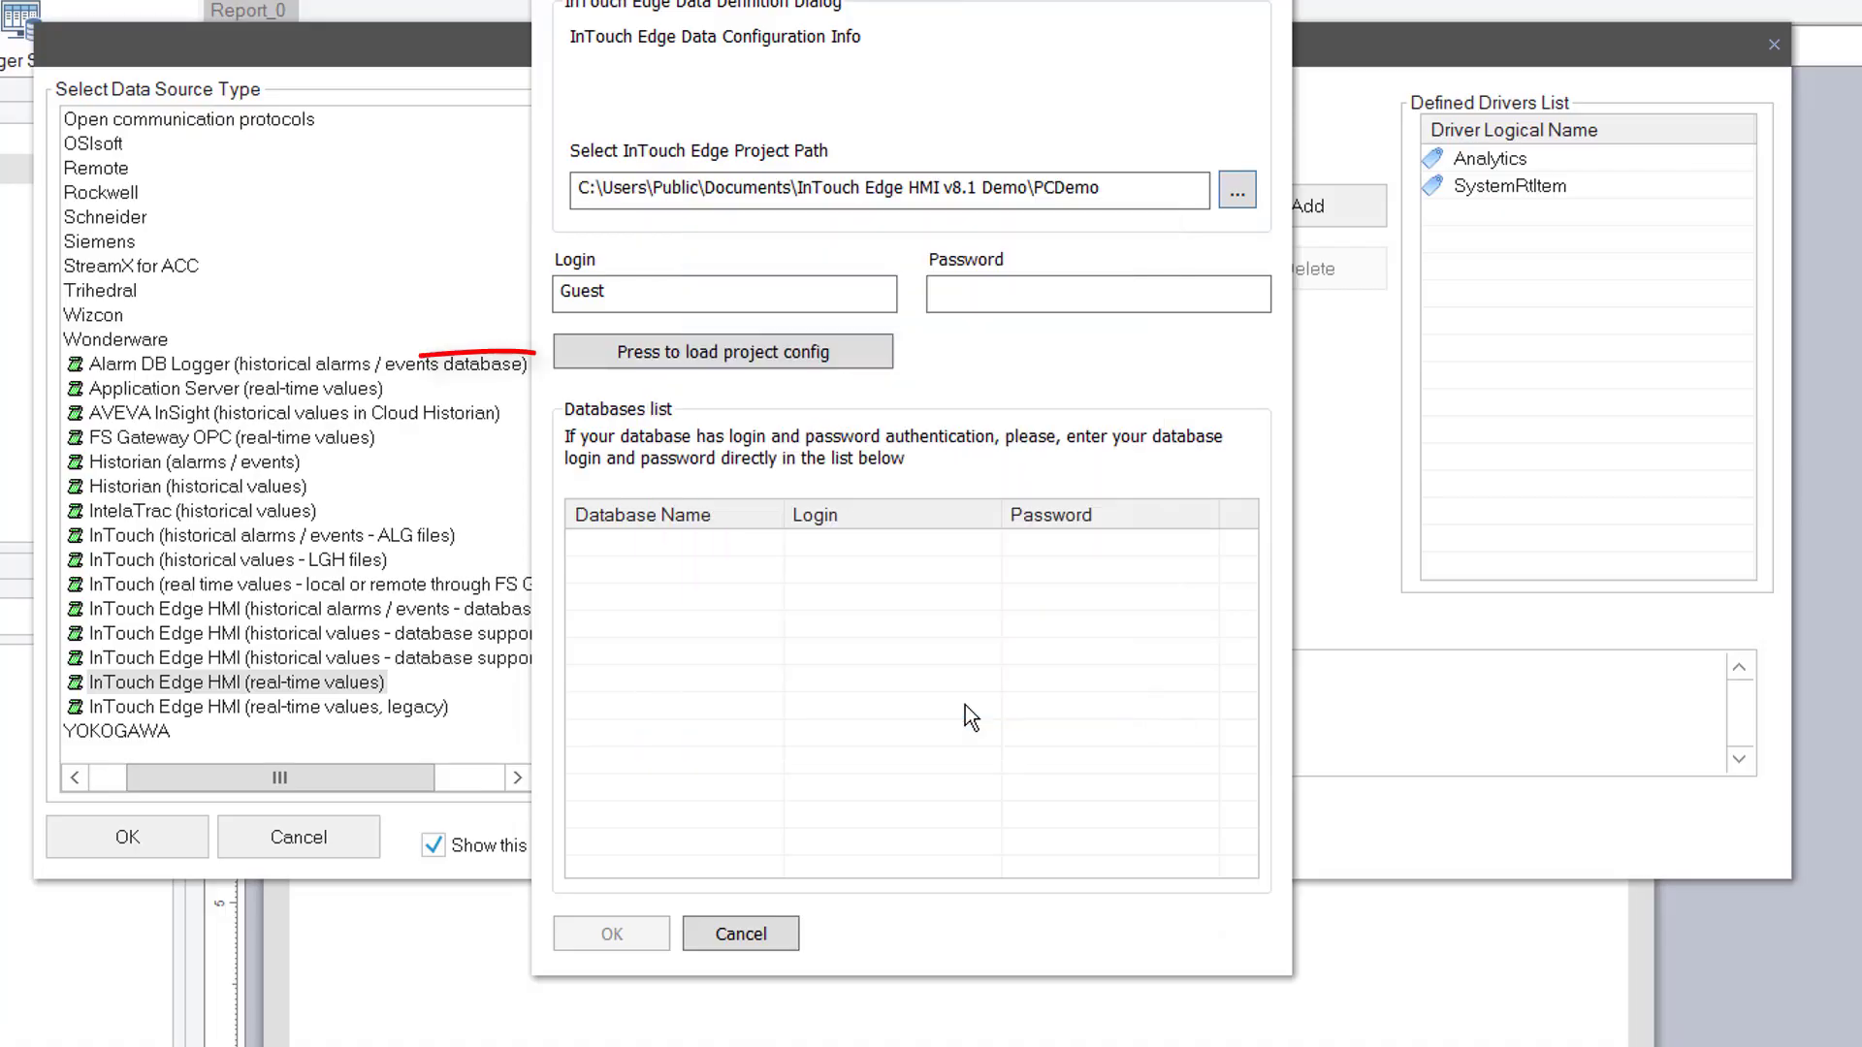
pyautogui.click(828, 351)
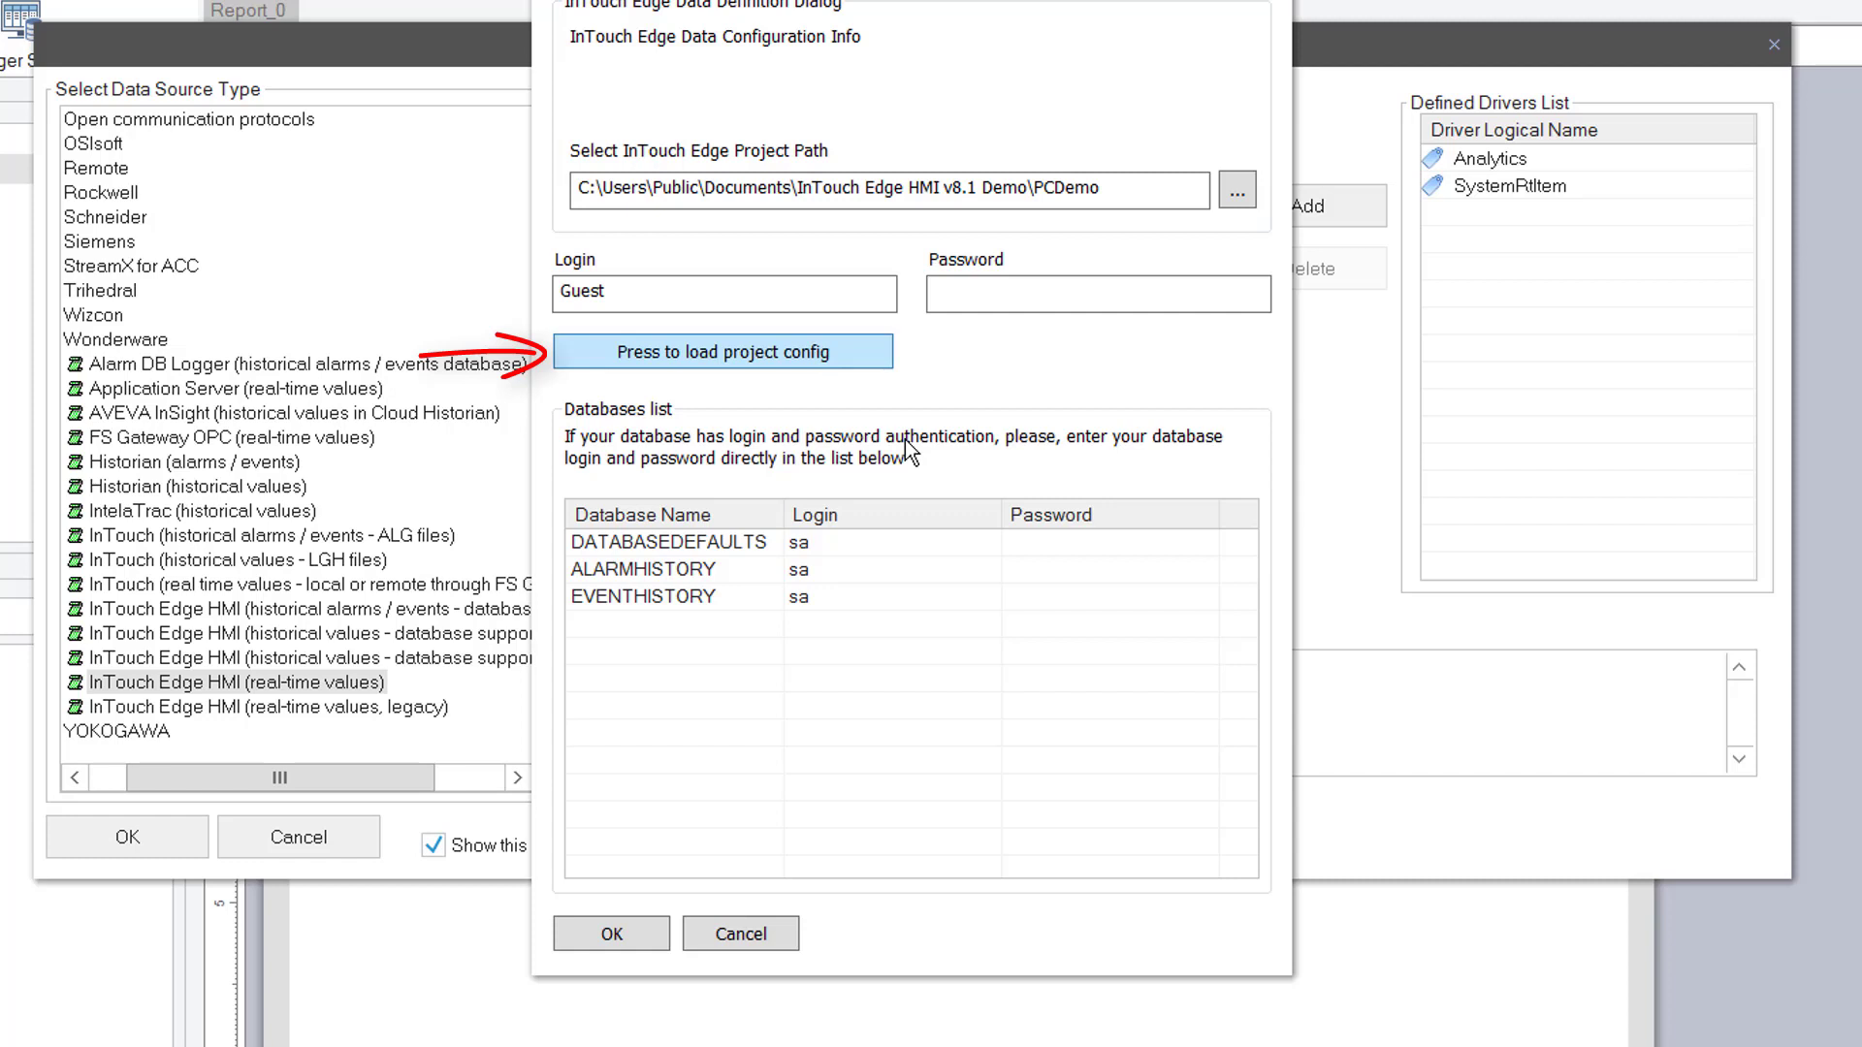
# Enter the SQL password for the DATABASEDEFAULTS, ALARMHISTORY and EVENTHISTORY databases
pyautogui.click(1094, 545)
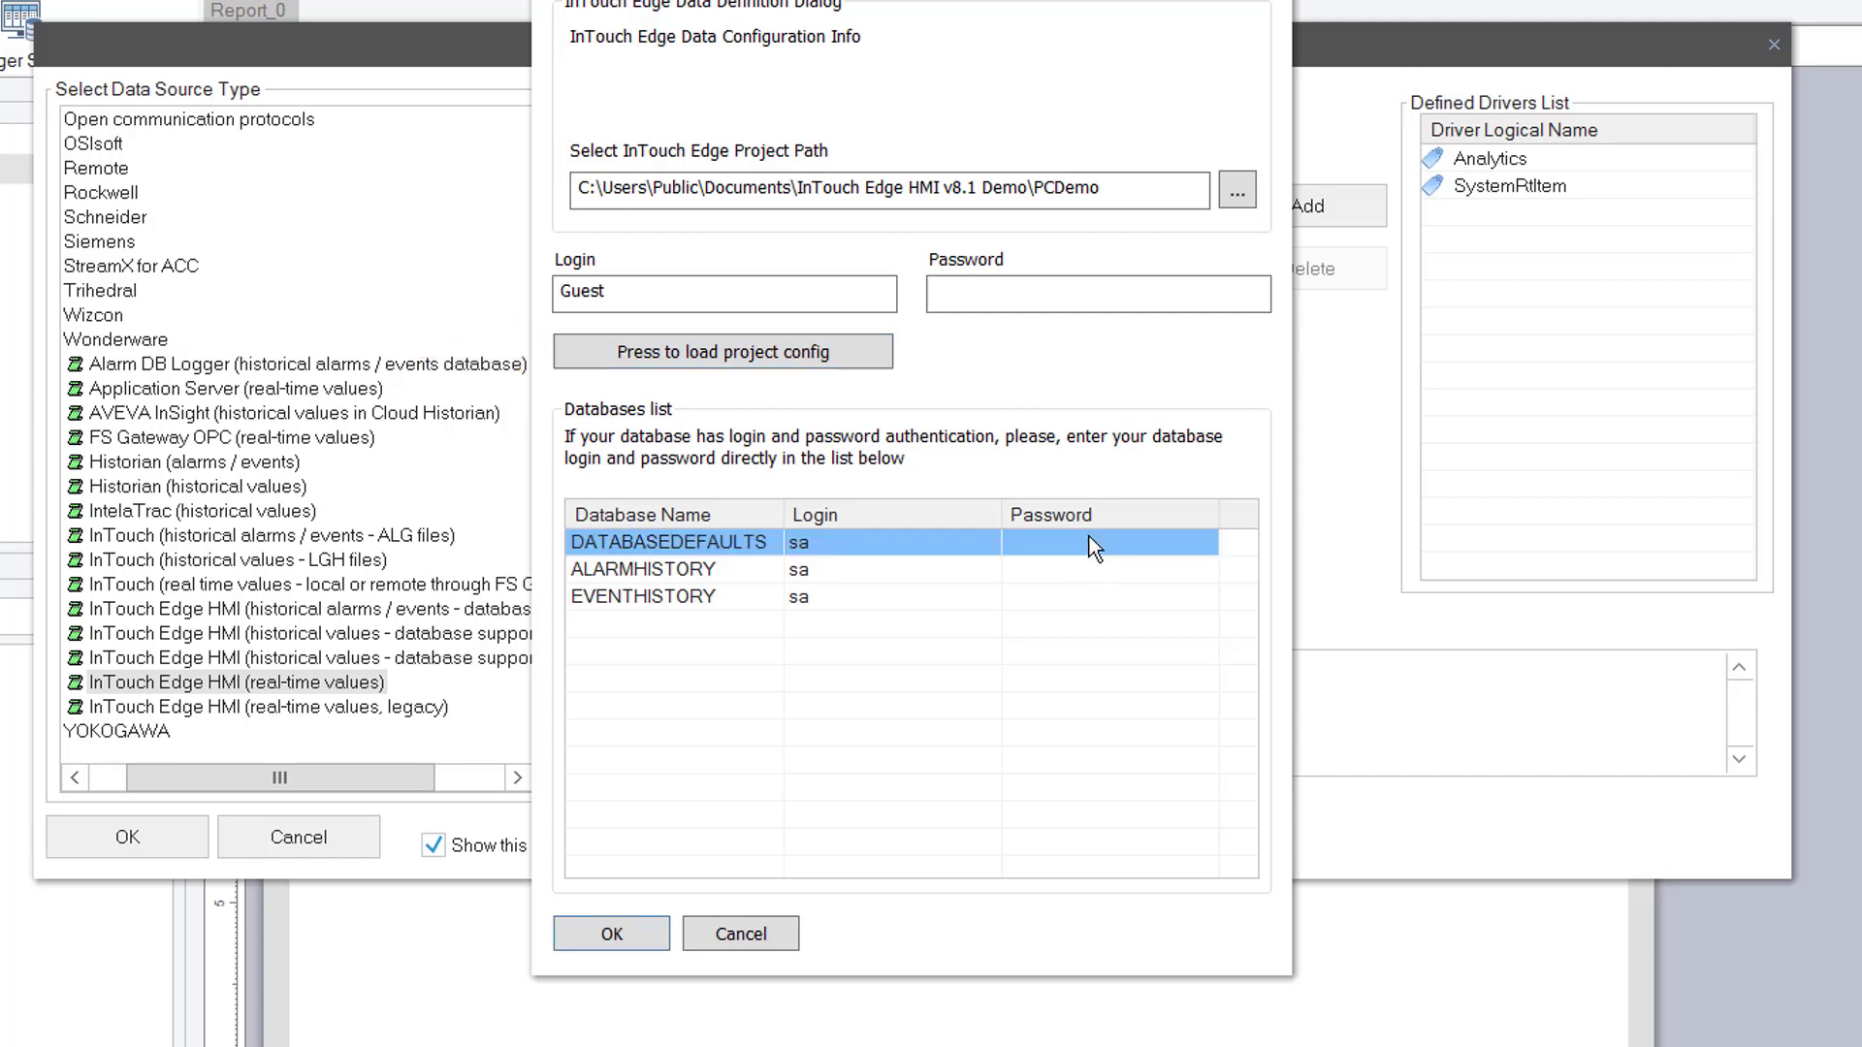
pyautogui.write('sa12')
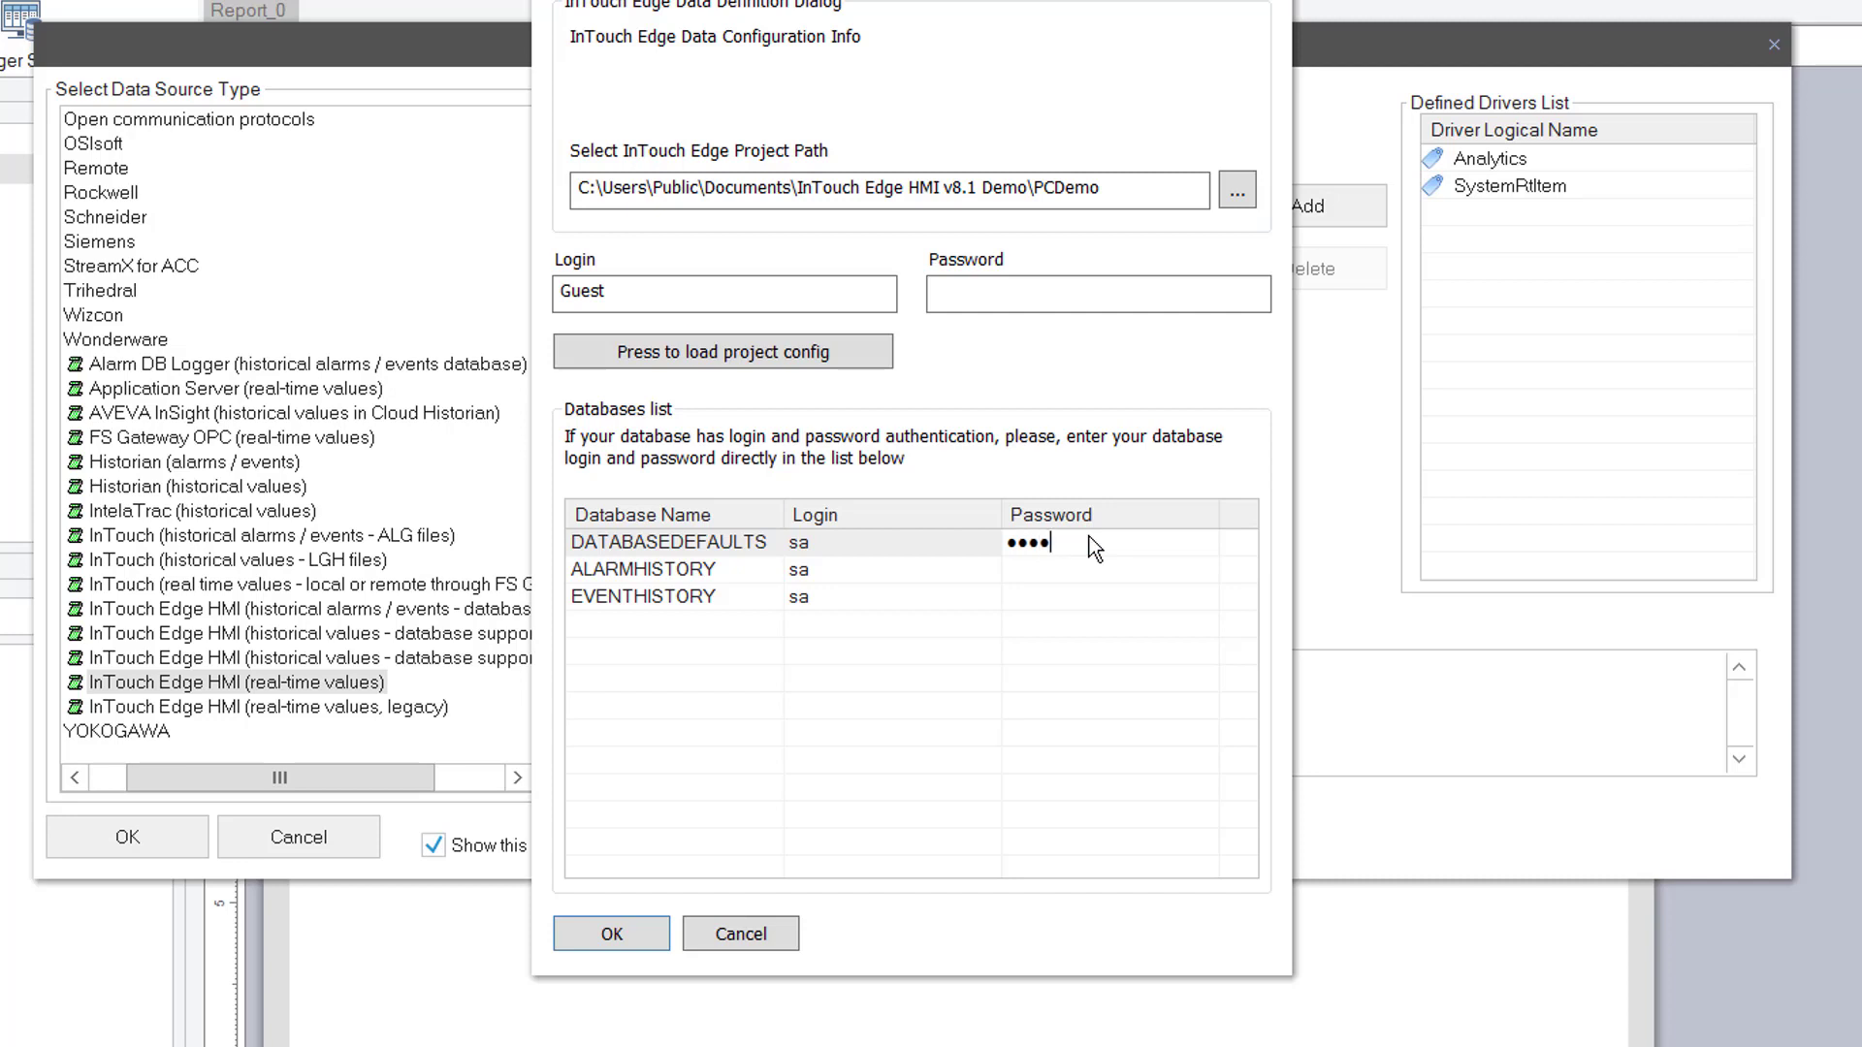
pyautogui.write('3')
pyautogui.click(1059, 570)
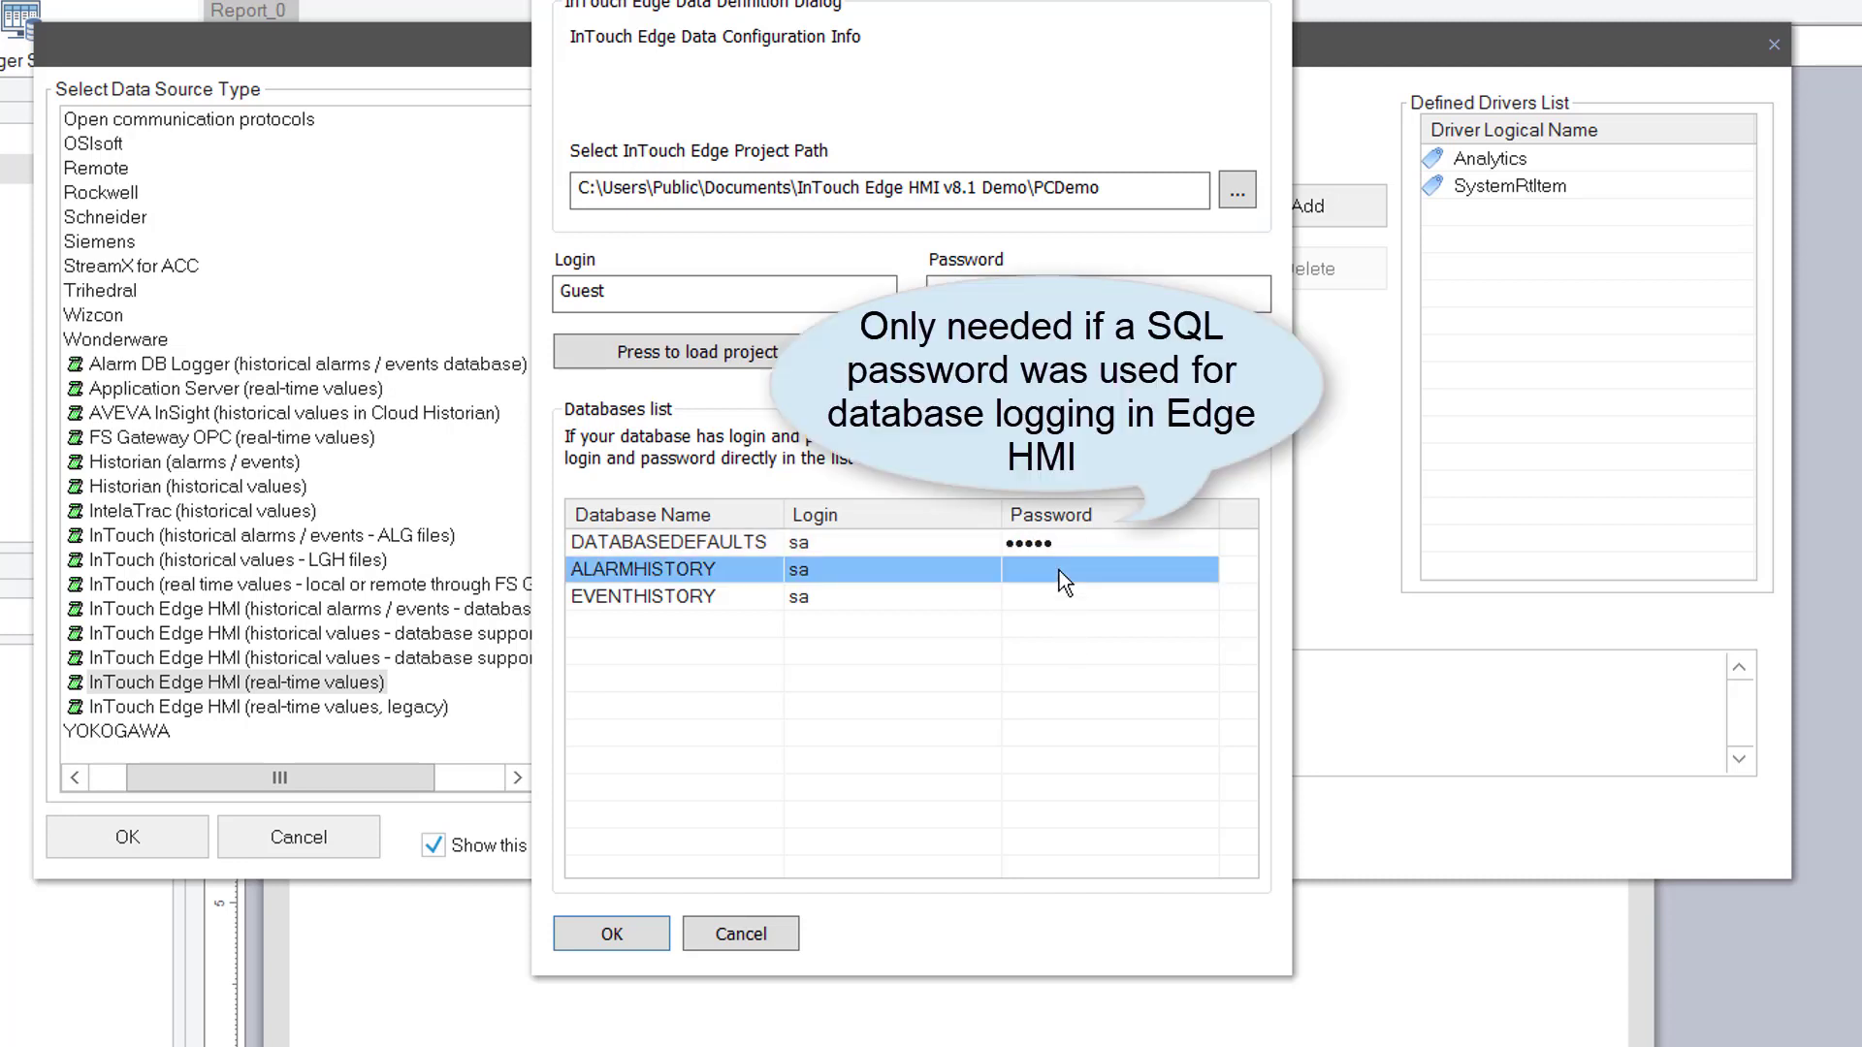
pyautogui.write('s')
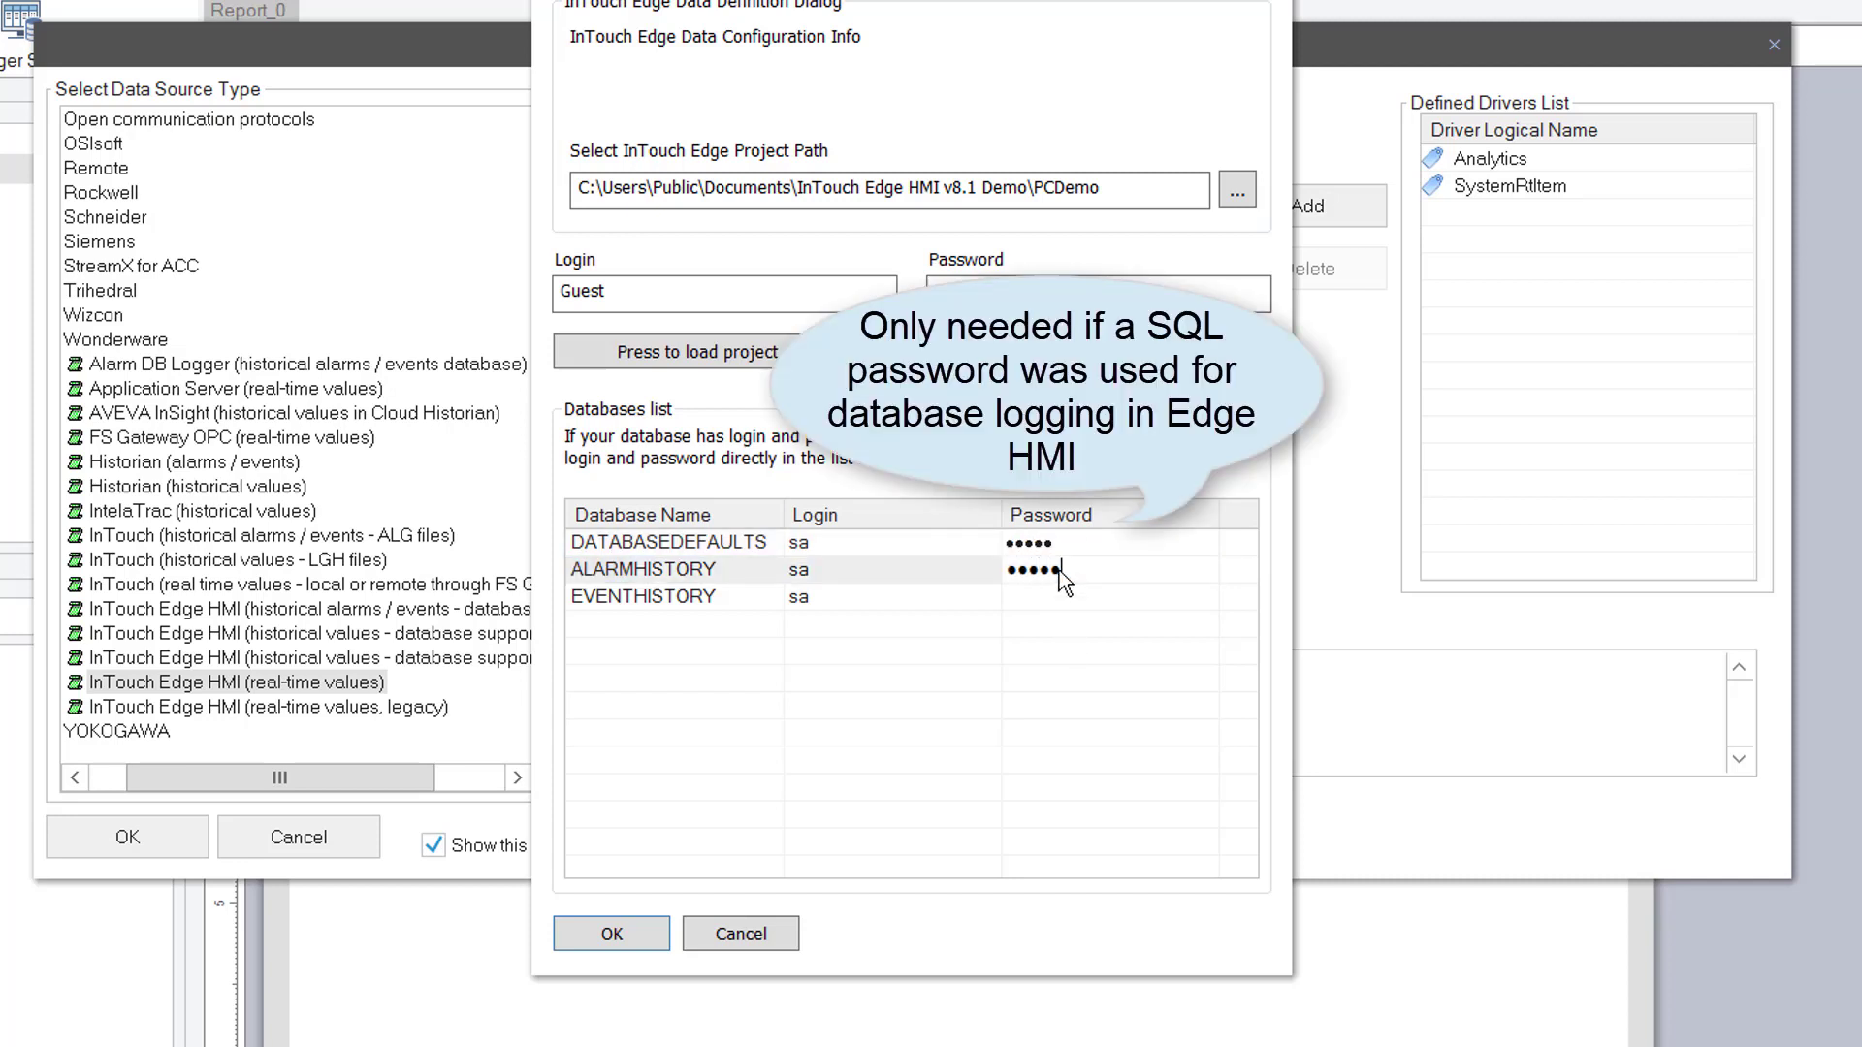
pyautogui.write('a123')
pyautogui.click(1067, 600)
pyautogui.write('s')
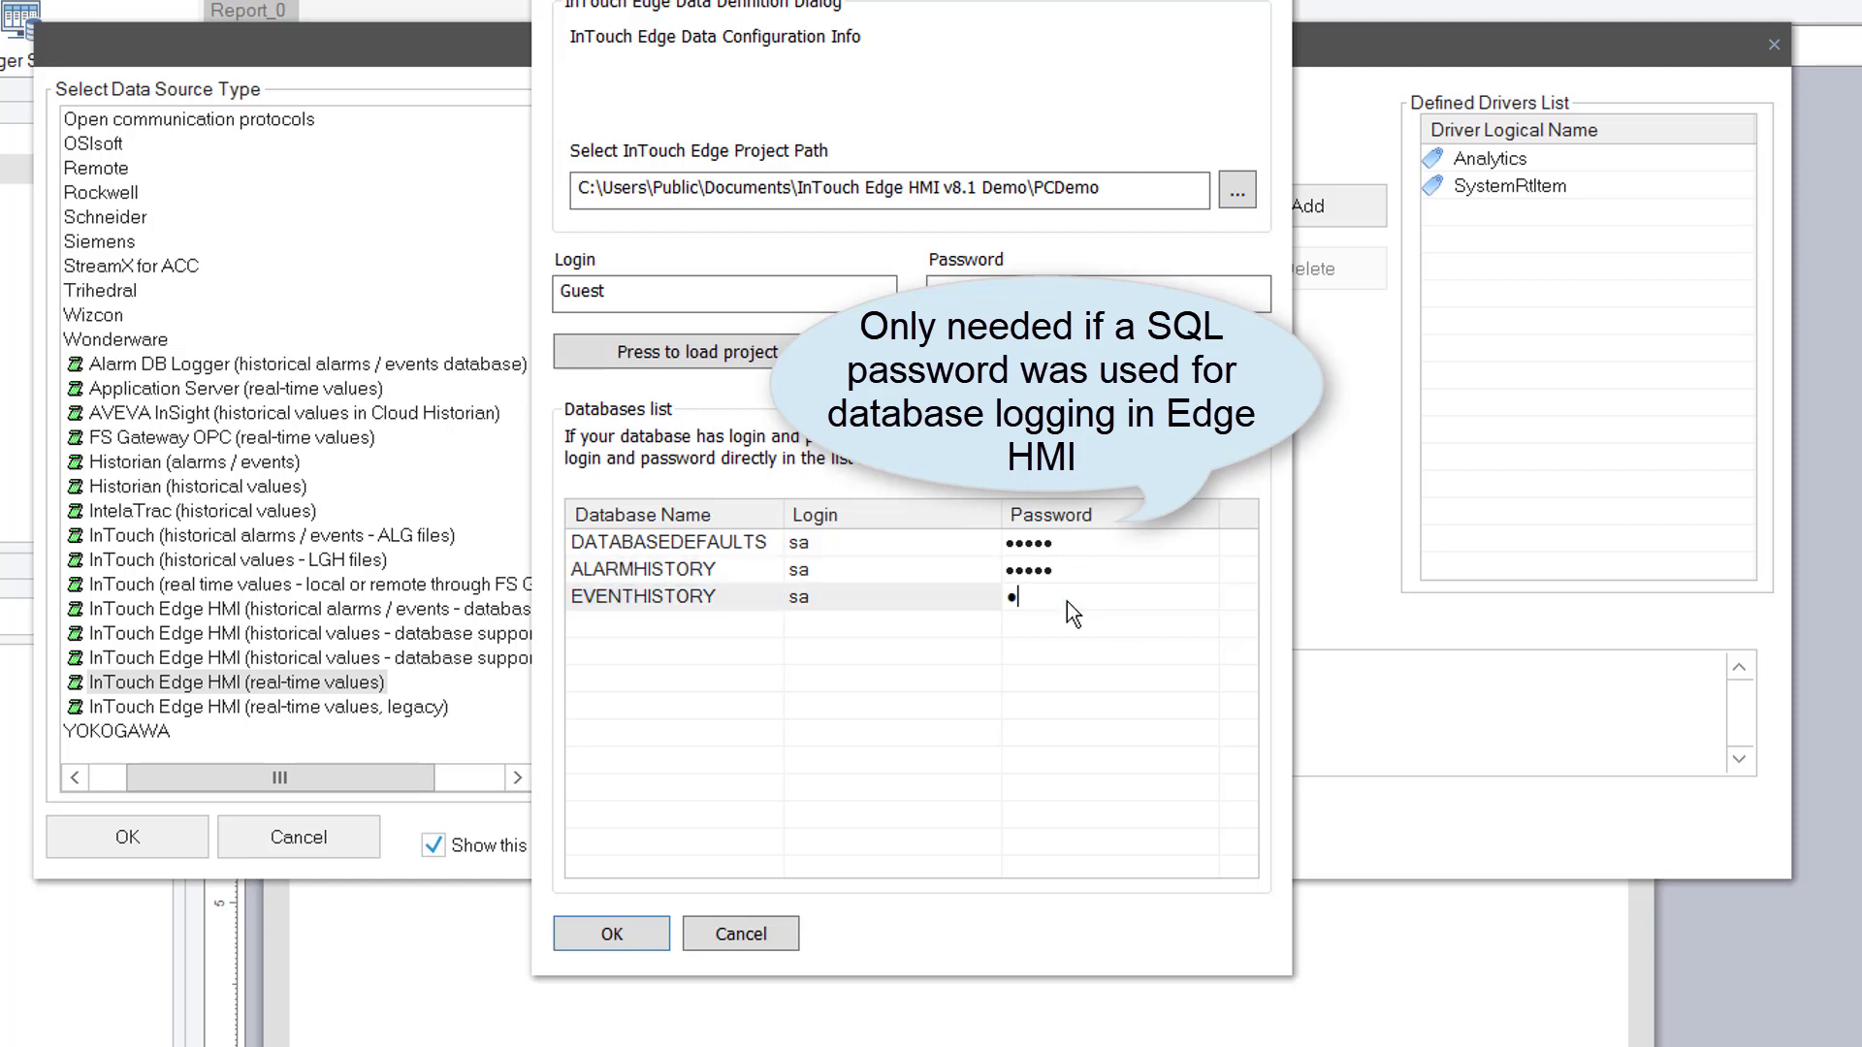
pyautogui.write('a123')
pyautogui.click(645, 572)
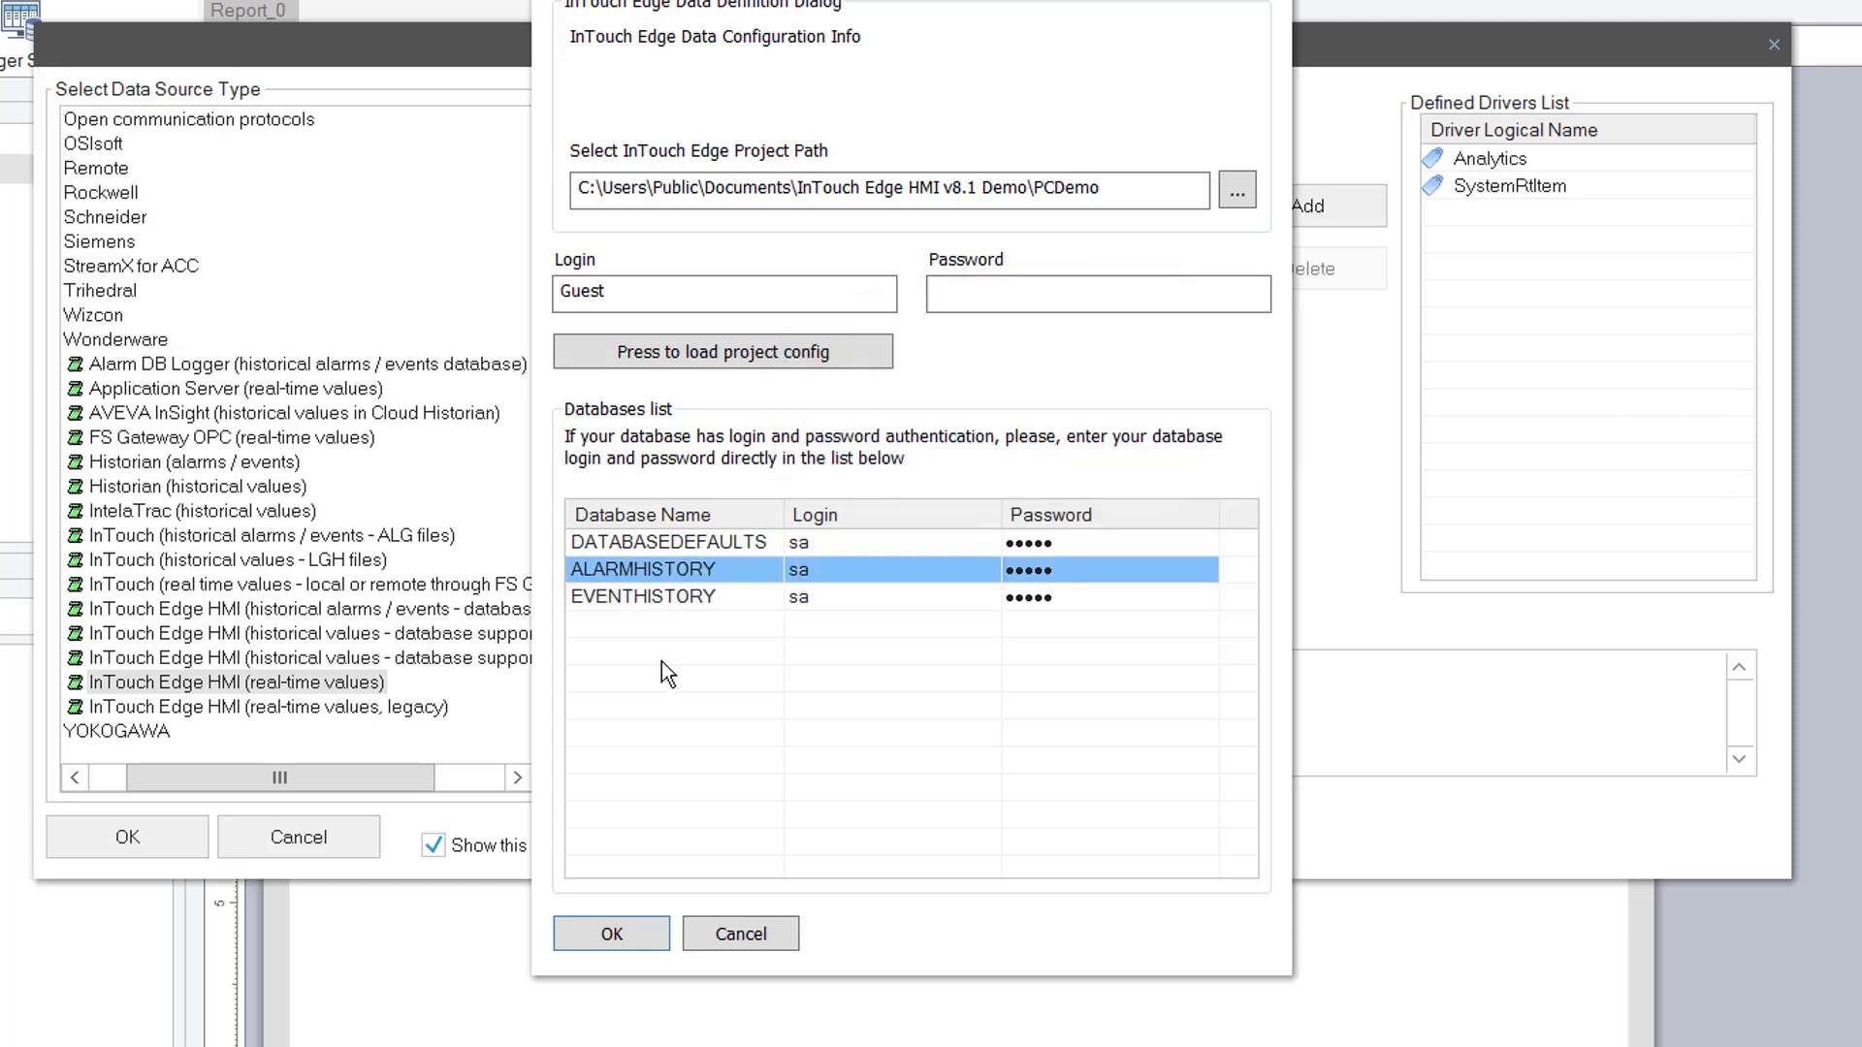
# Create the InTouch Edge Alarm, Events, HdaItem and RtItem drivers, review them, and close the wizard
pyautogui.click(624, 933)
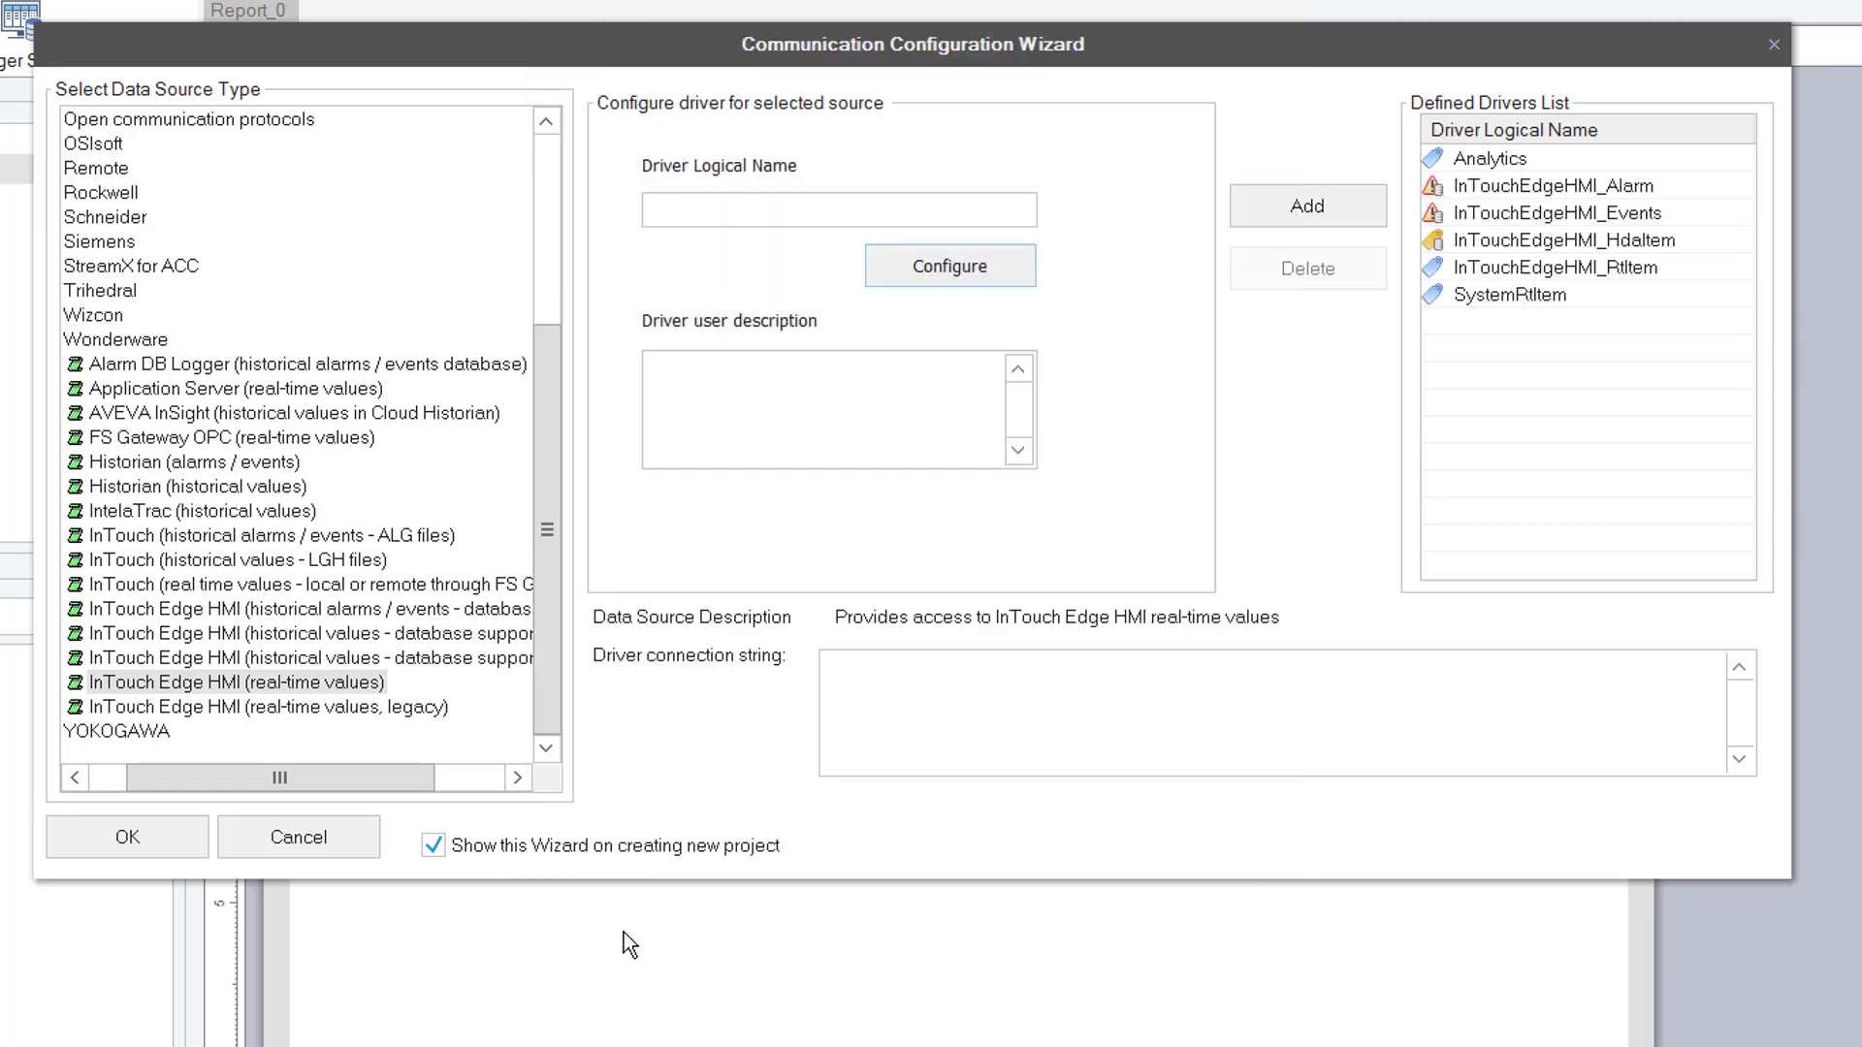
pyautogui.click(1639, 187)
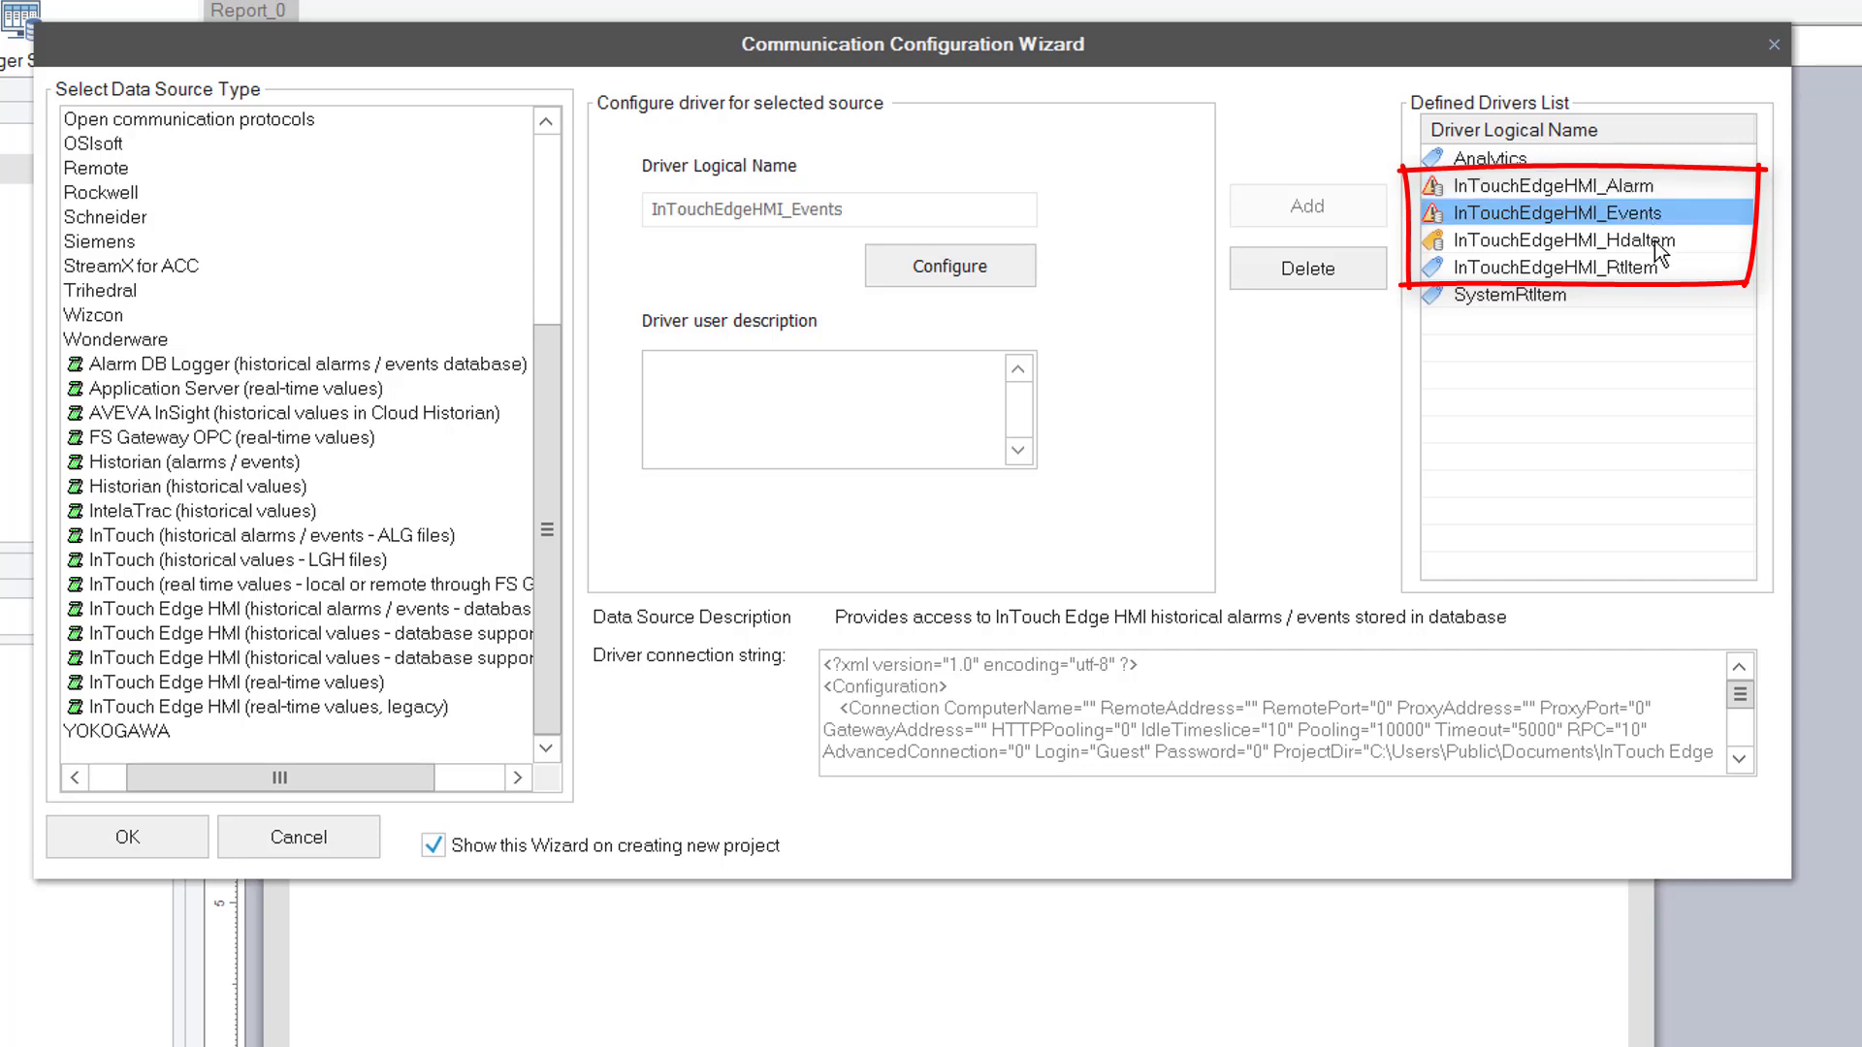
pyautogui.click(1660, 249)
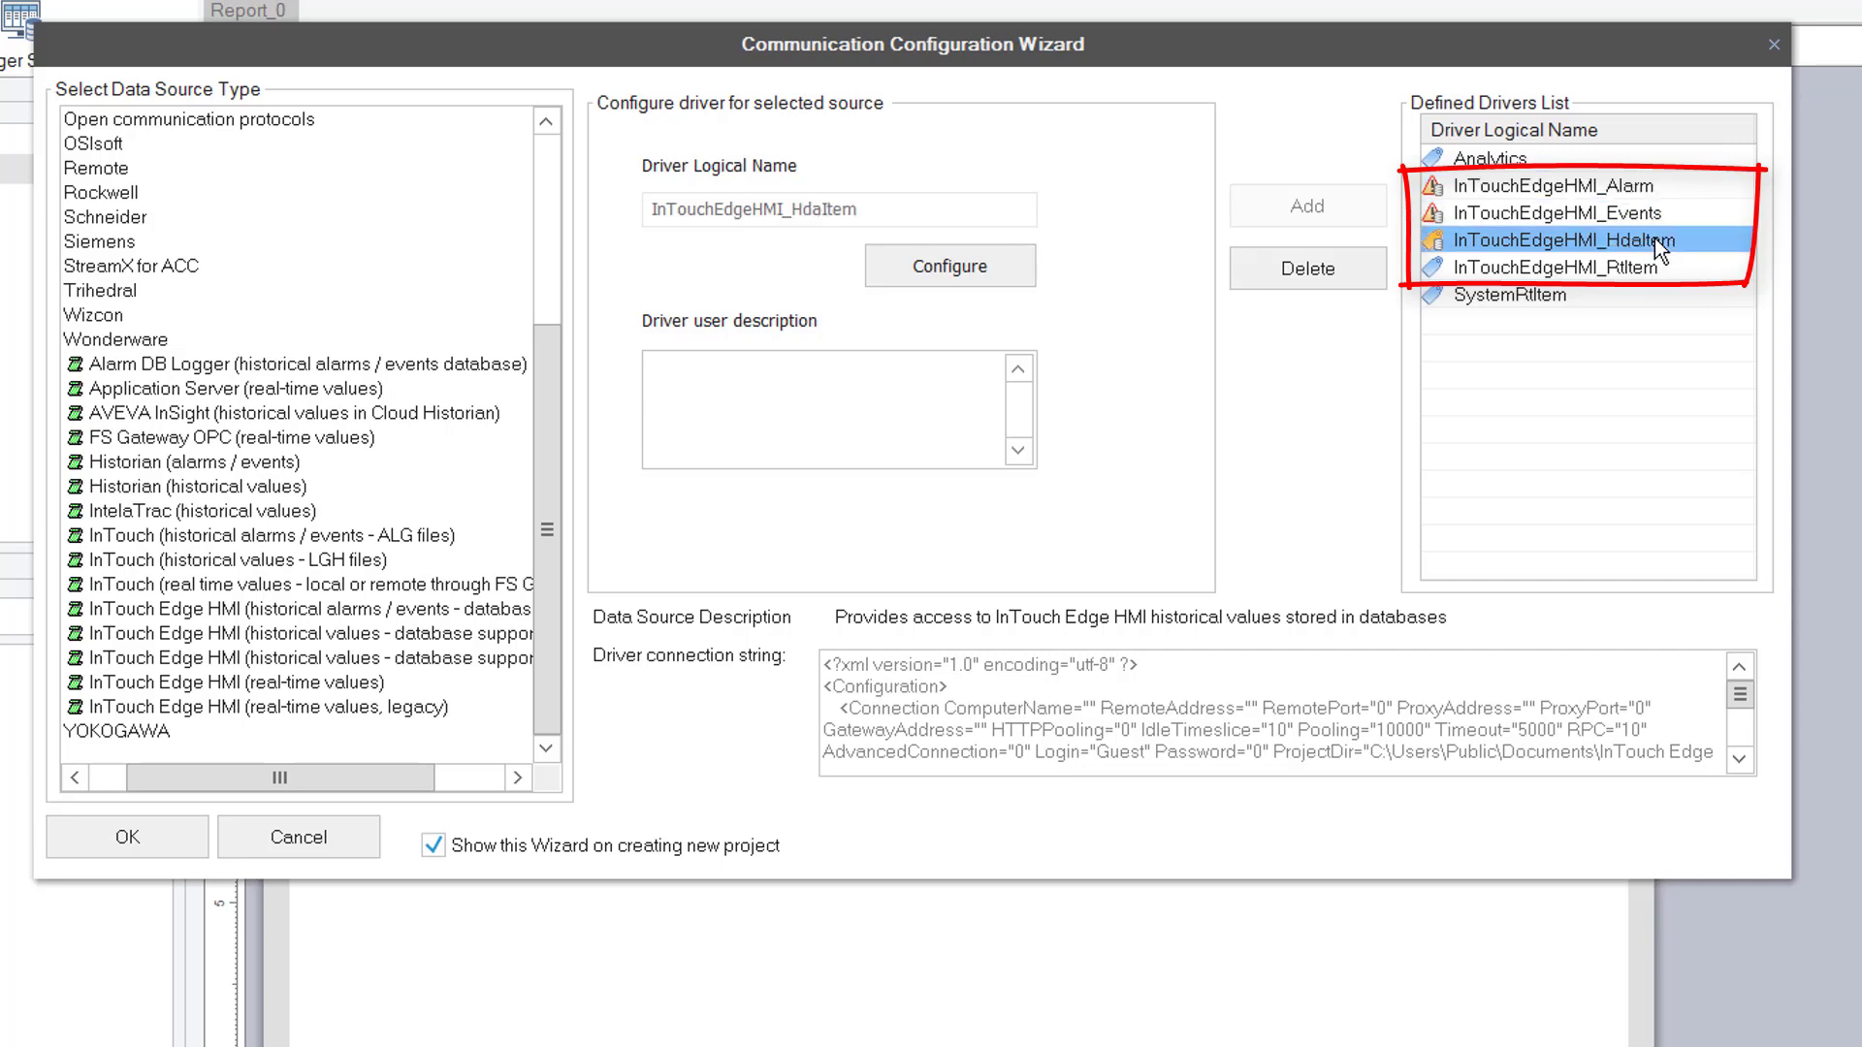
pyautogui.click(1650, 270)
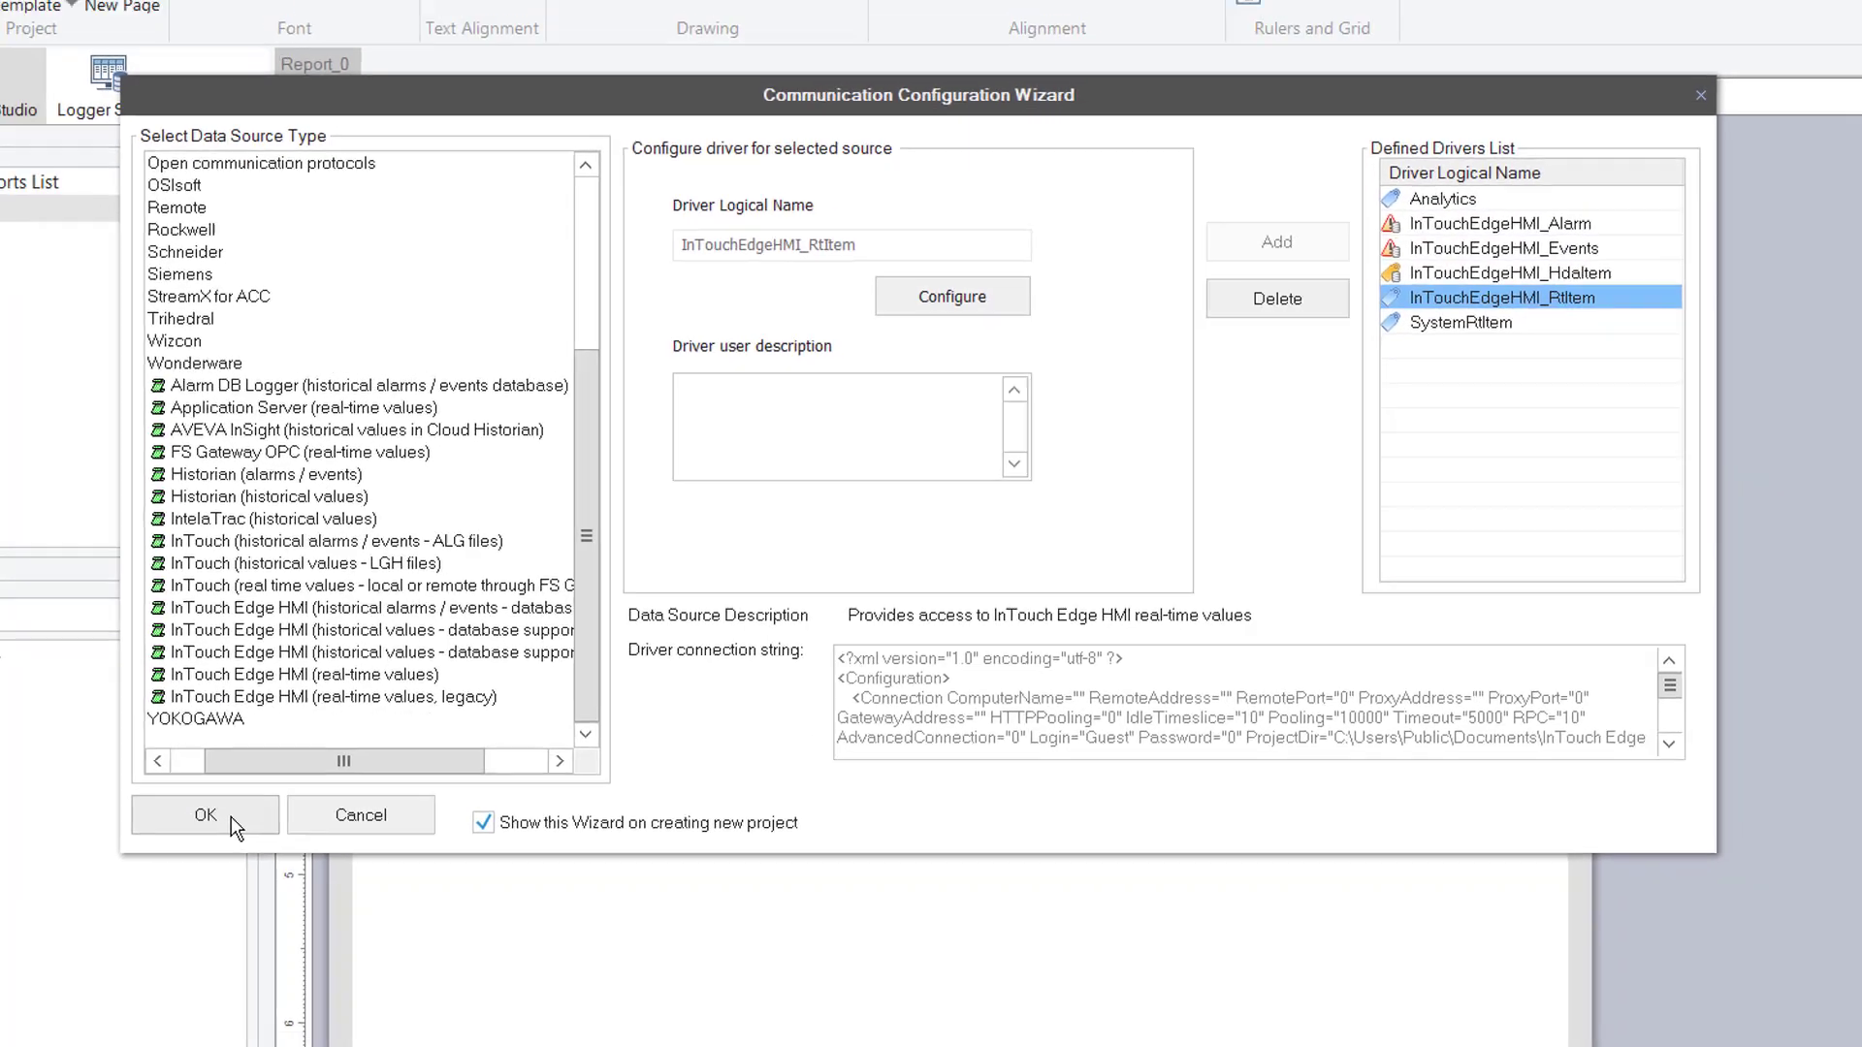
pyautogui.click(155, 840)
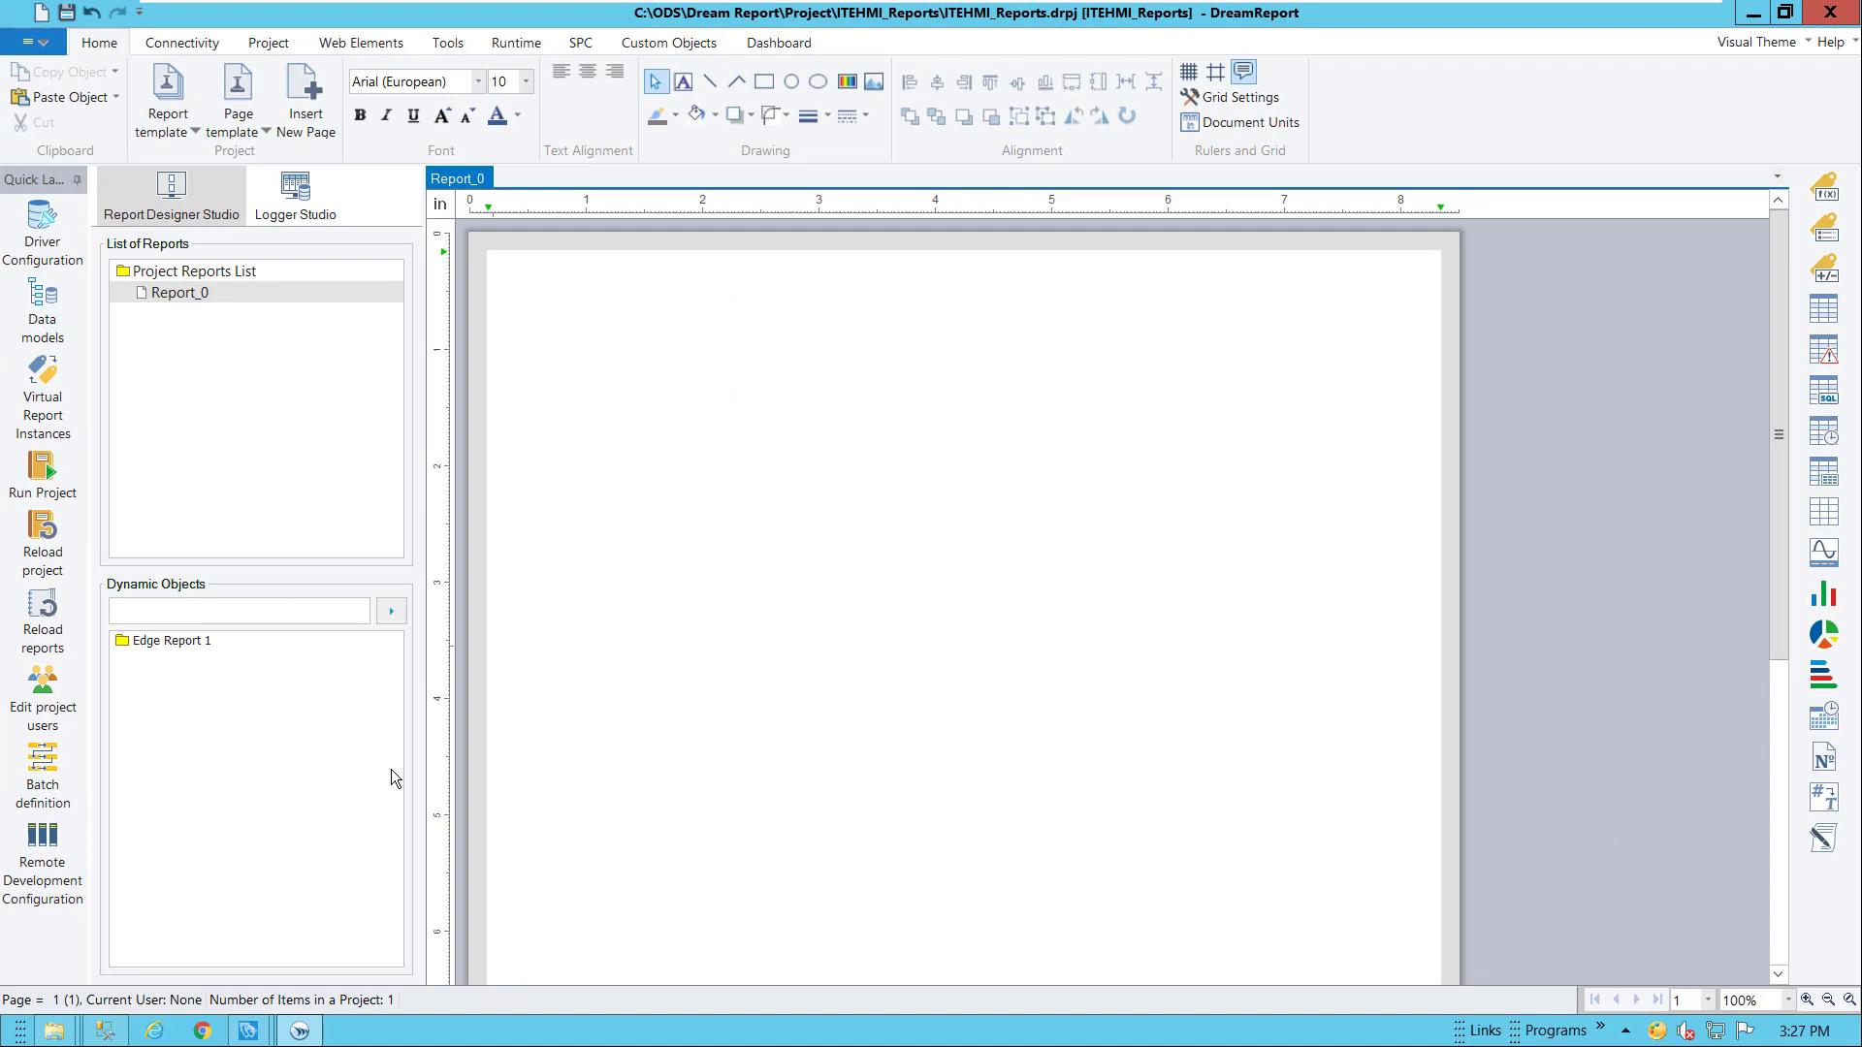
# Rename Report_0 to 'Test Report 1', reviewing its time definition and PDF file format settings
pyautogui.doubleClick(180, 293)
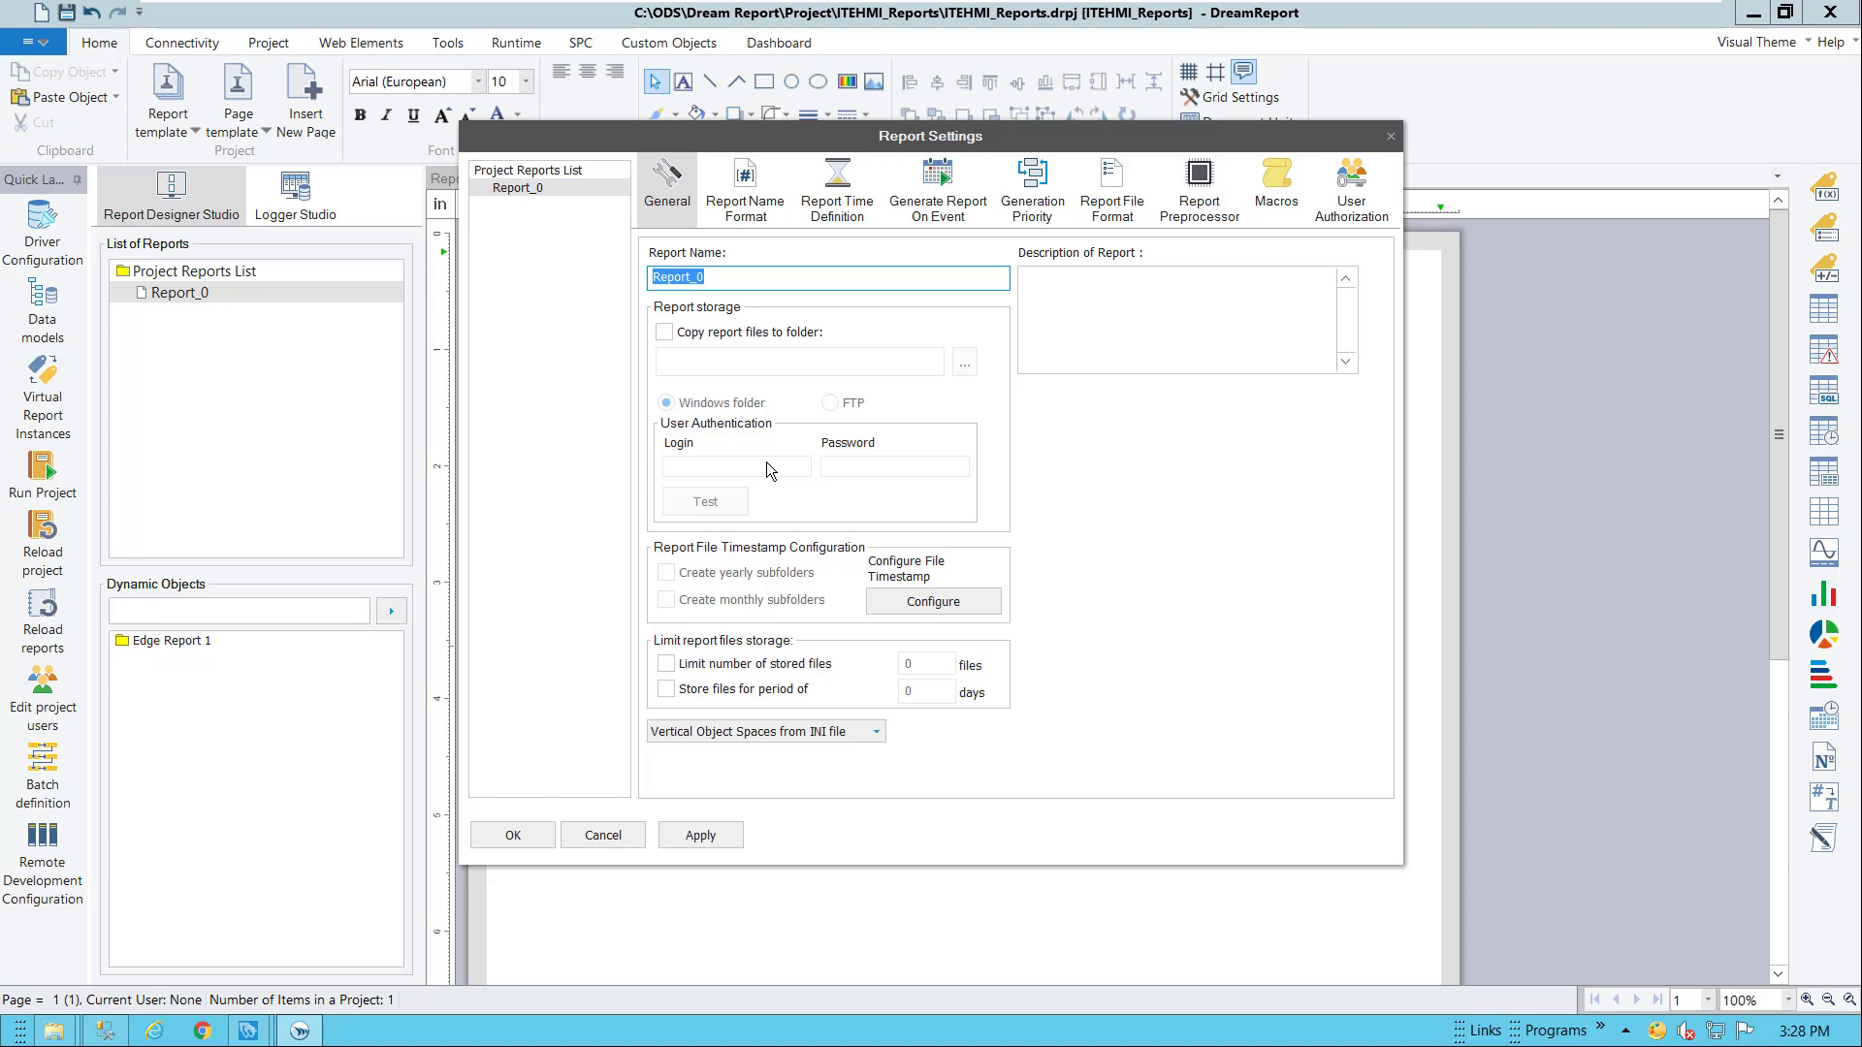
pyautogui.write('Test Report 1')
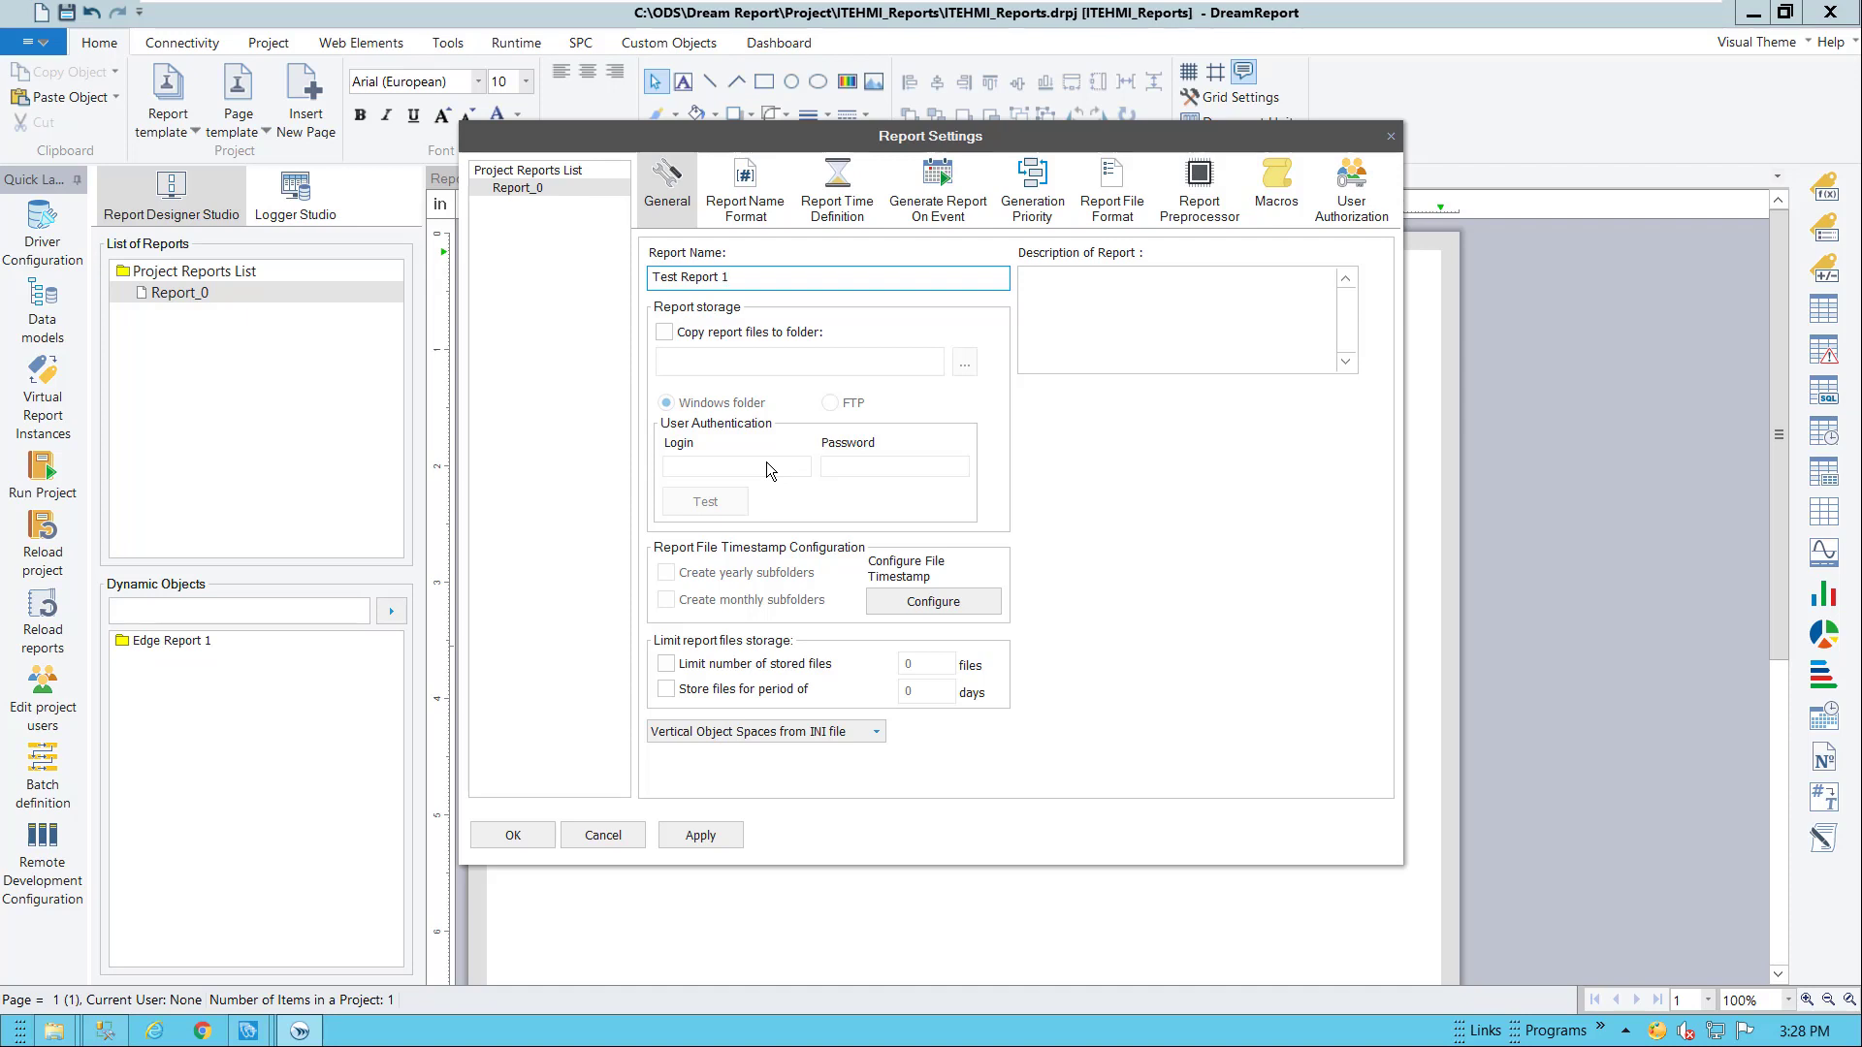
pyautogui.click(822, 204)
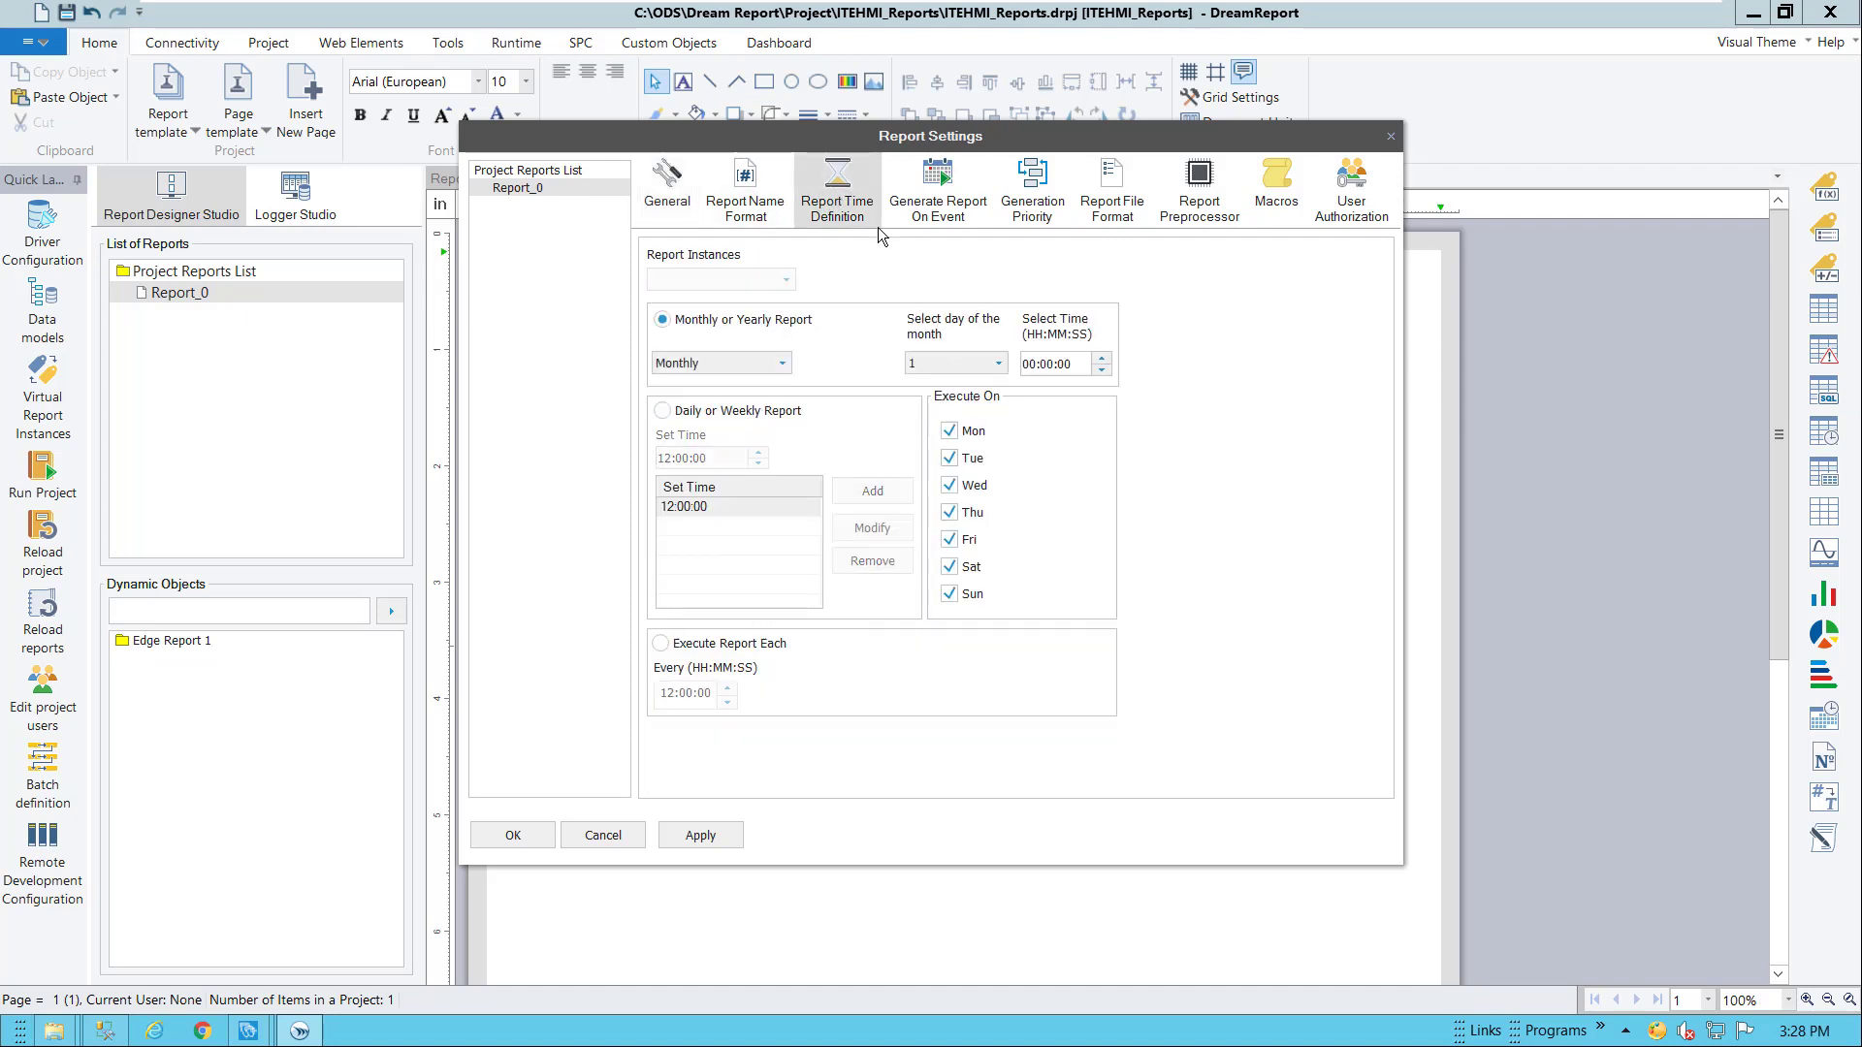
pyautogui.click(1123, 201)
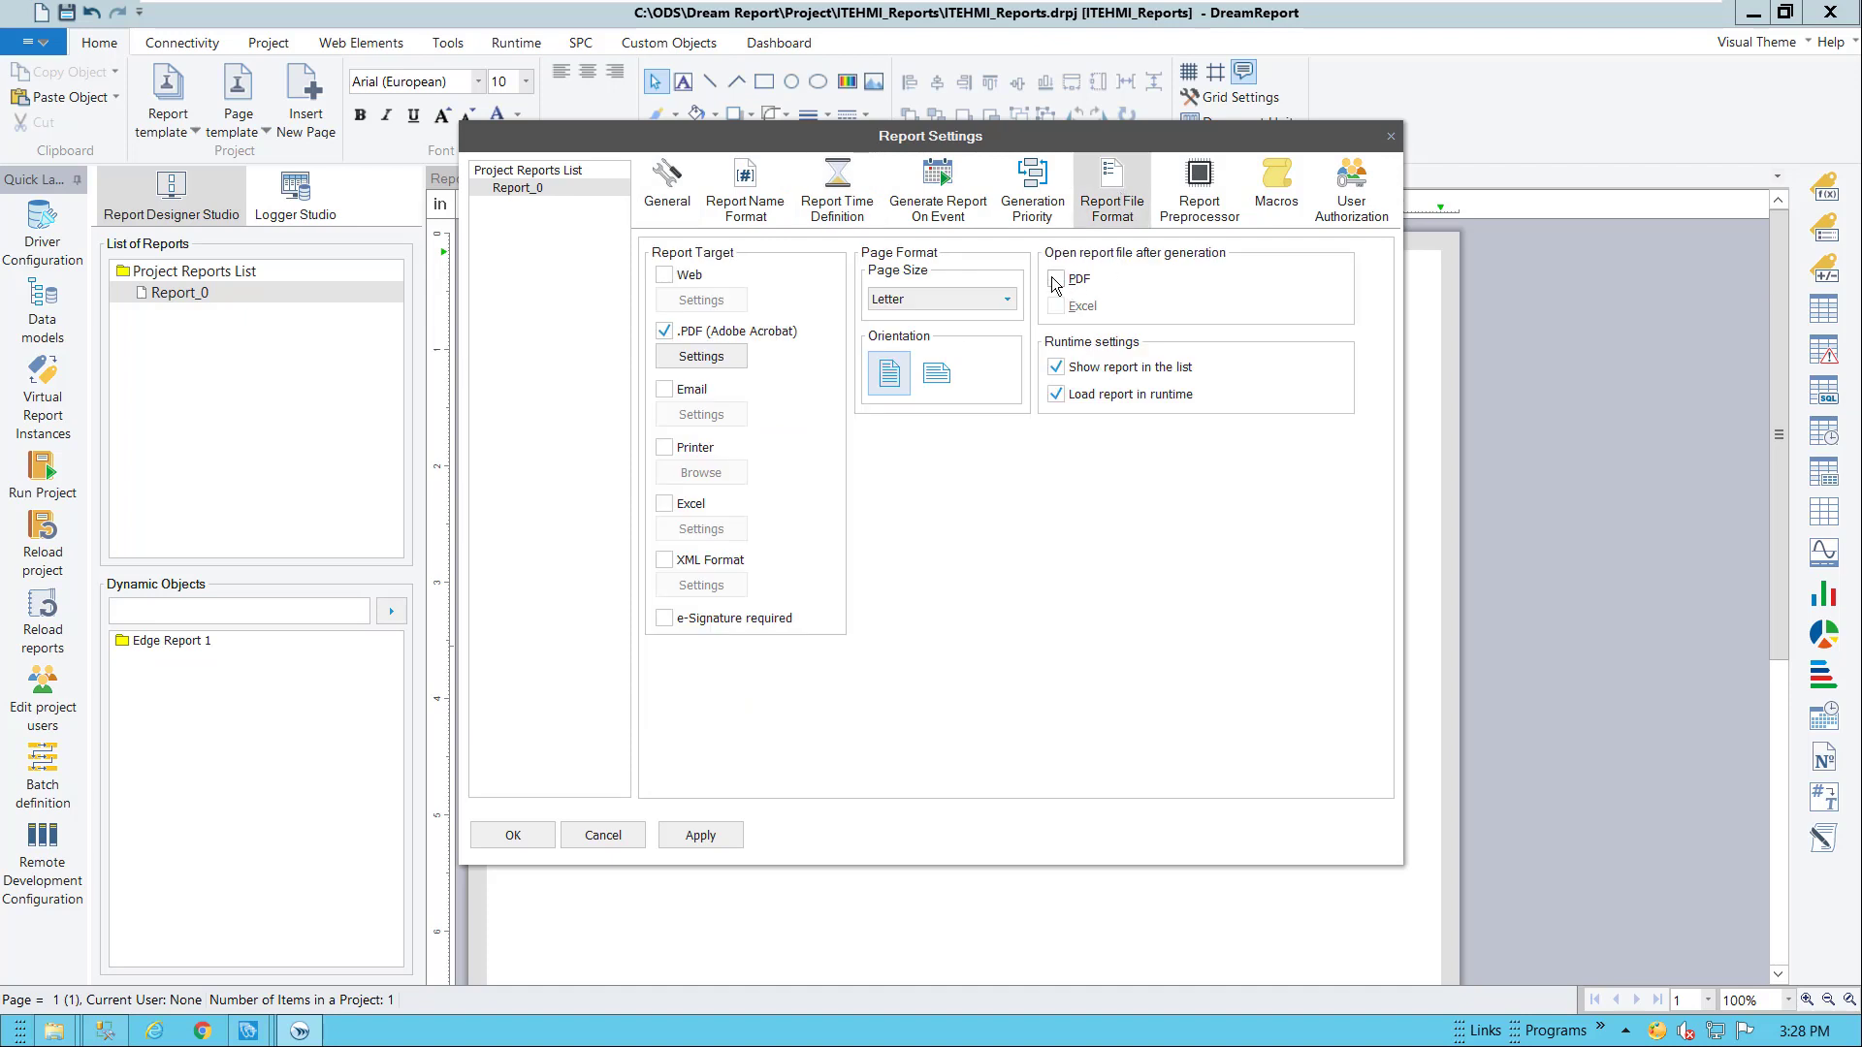
pyautogui.click(532, 836)
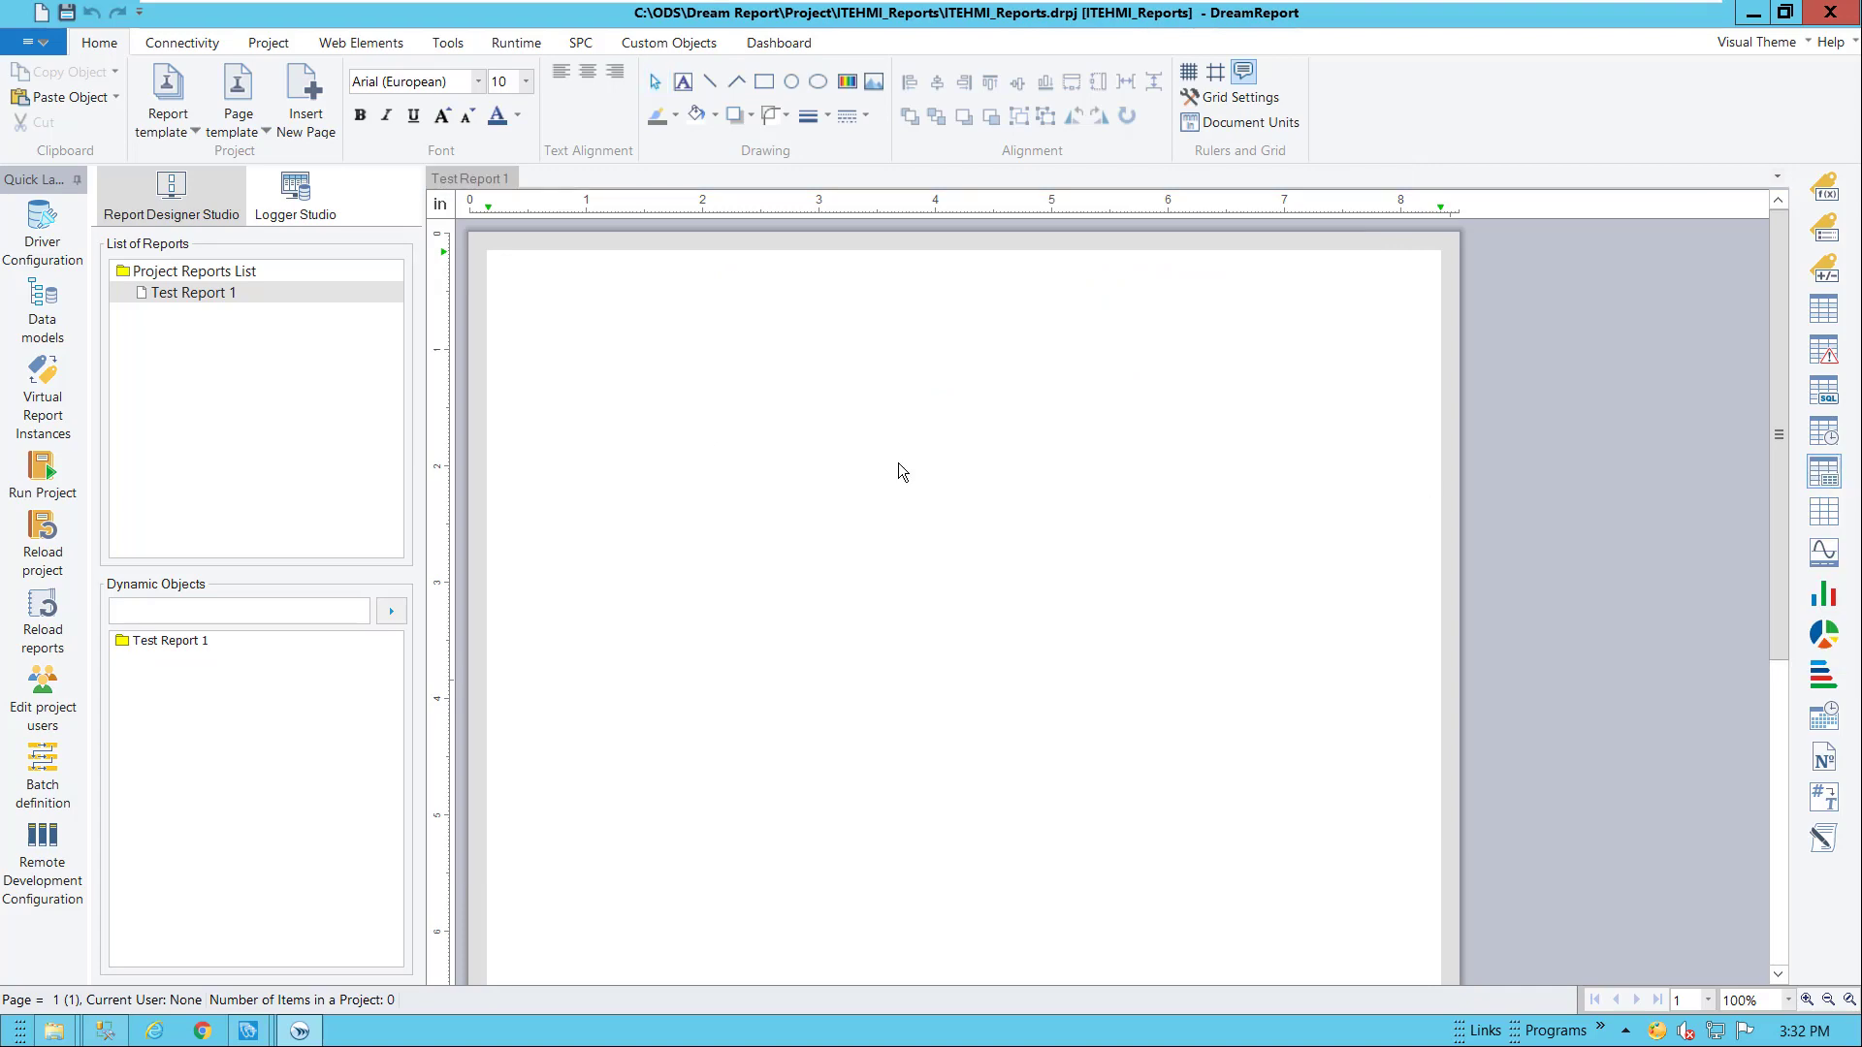
# Draw a statistical table and add the Features_Trends pens plus Industries_Water Level1 and Level3 from InTouchEdgeHMI_HdaItem
pyautogui.moveTo(521, 335); pyautogui.dragTo(1412, 575)
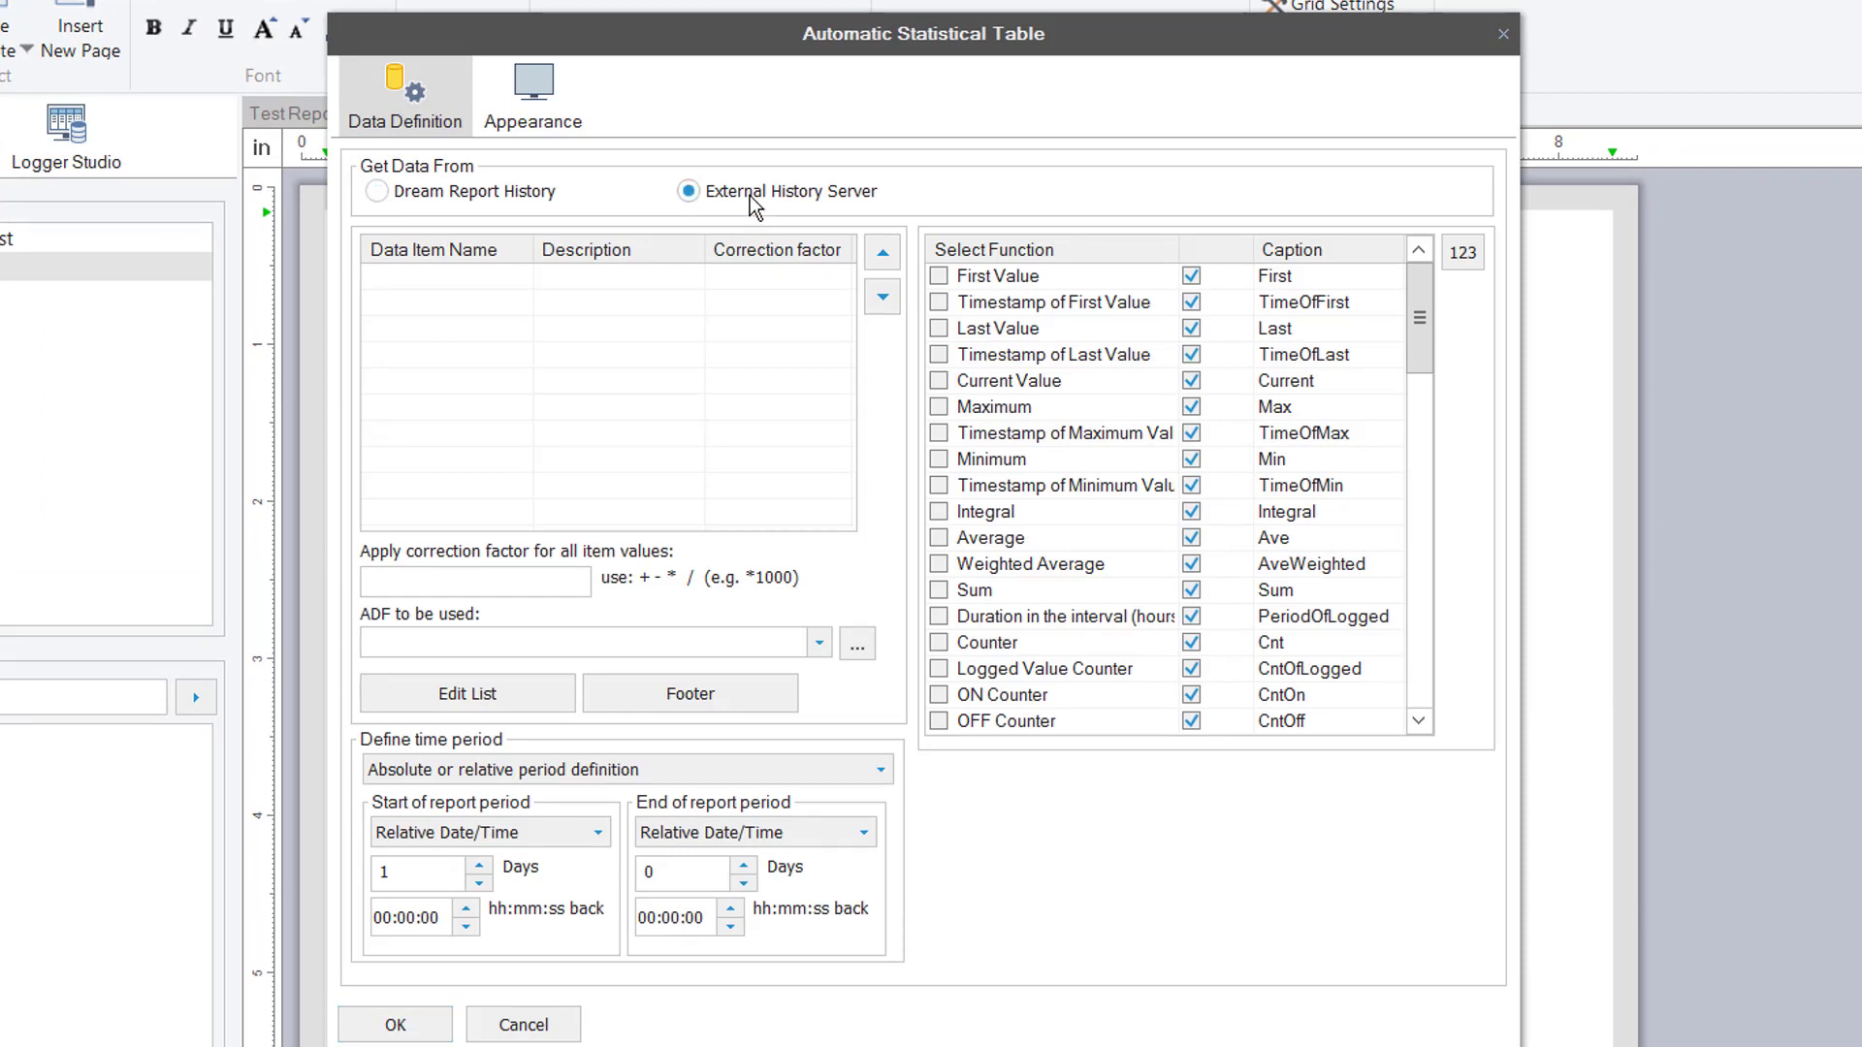
pyautogui.click(532, 696)
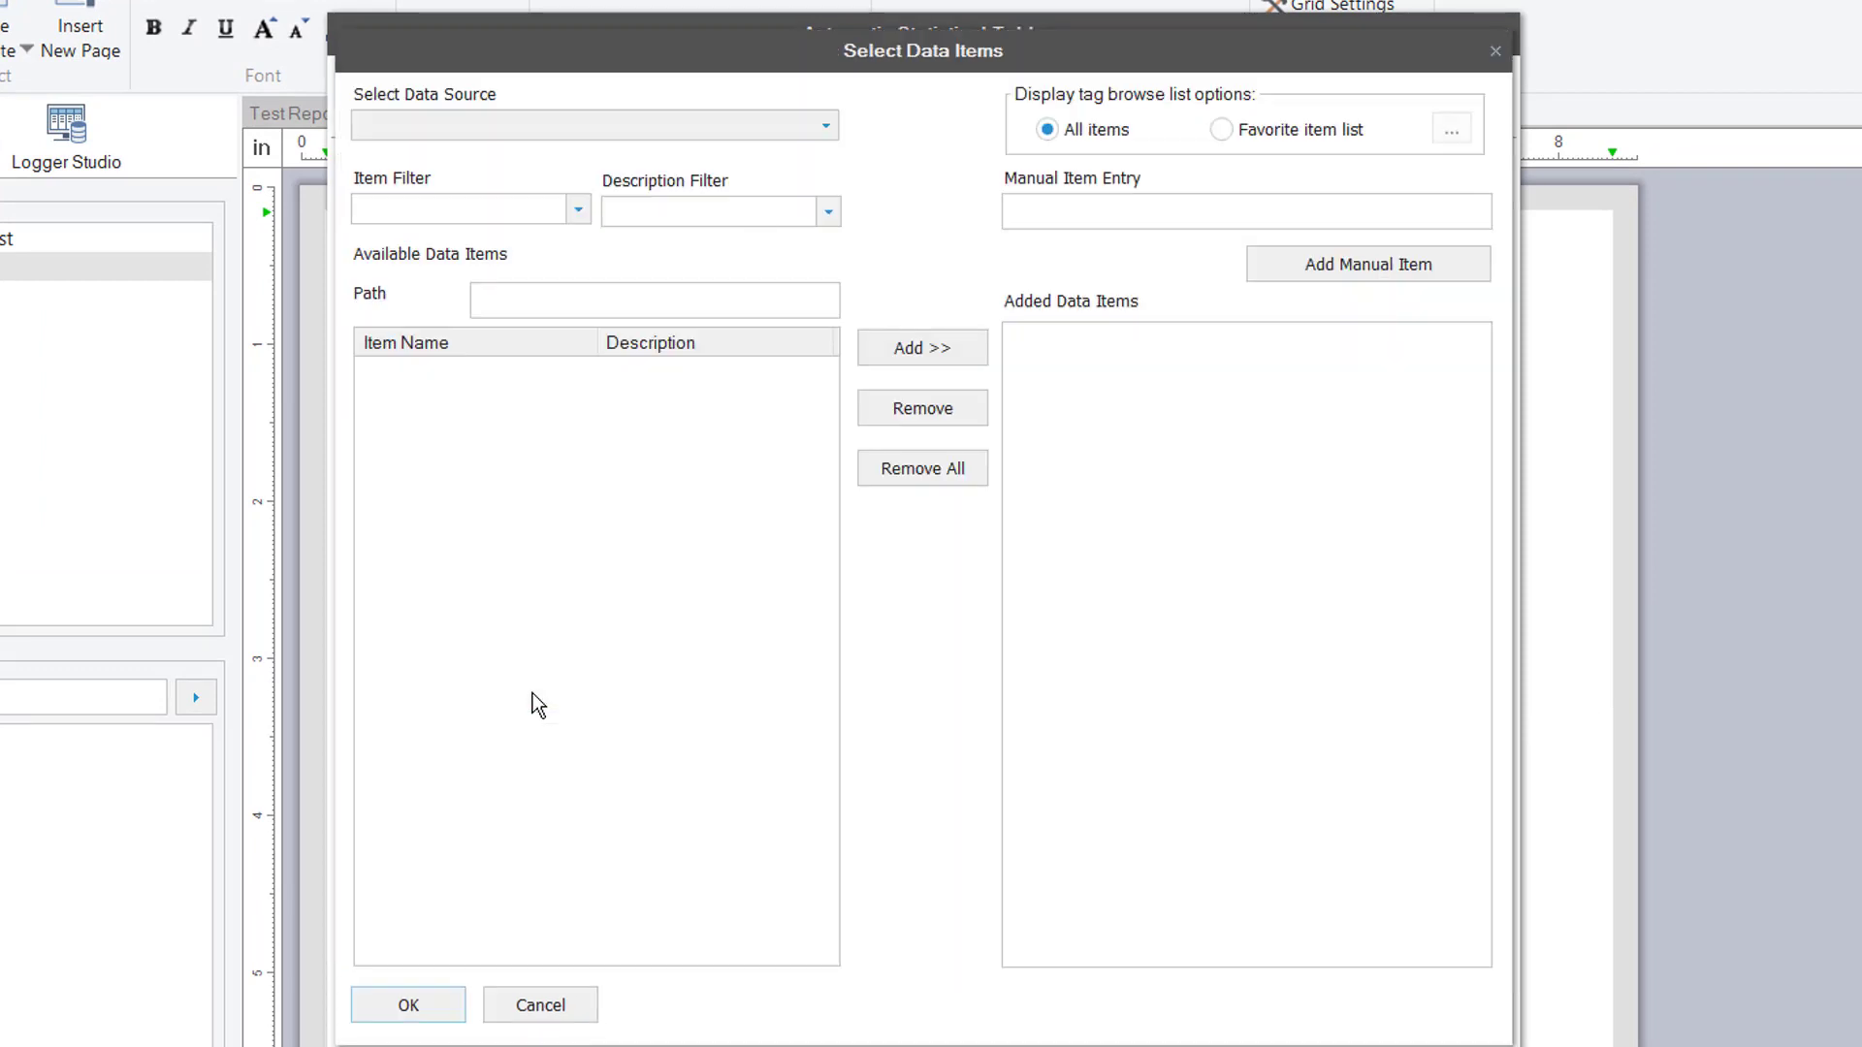
pyautogui.click(827, 128)
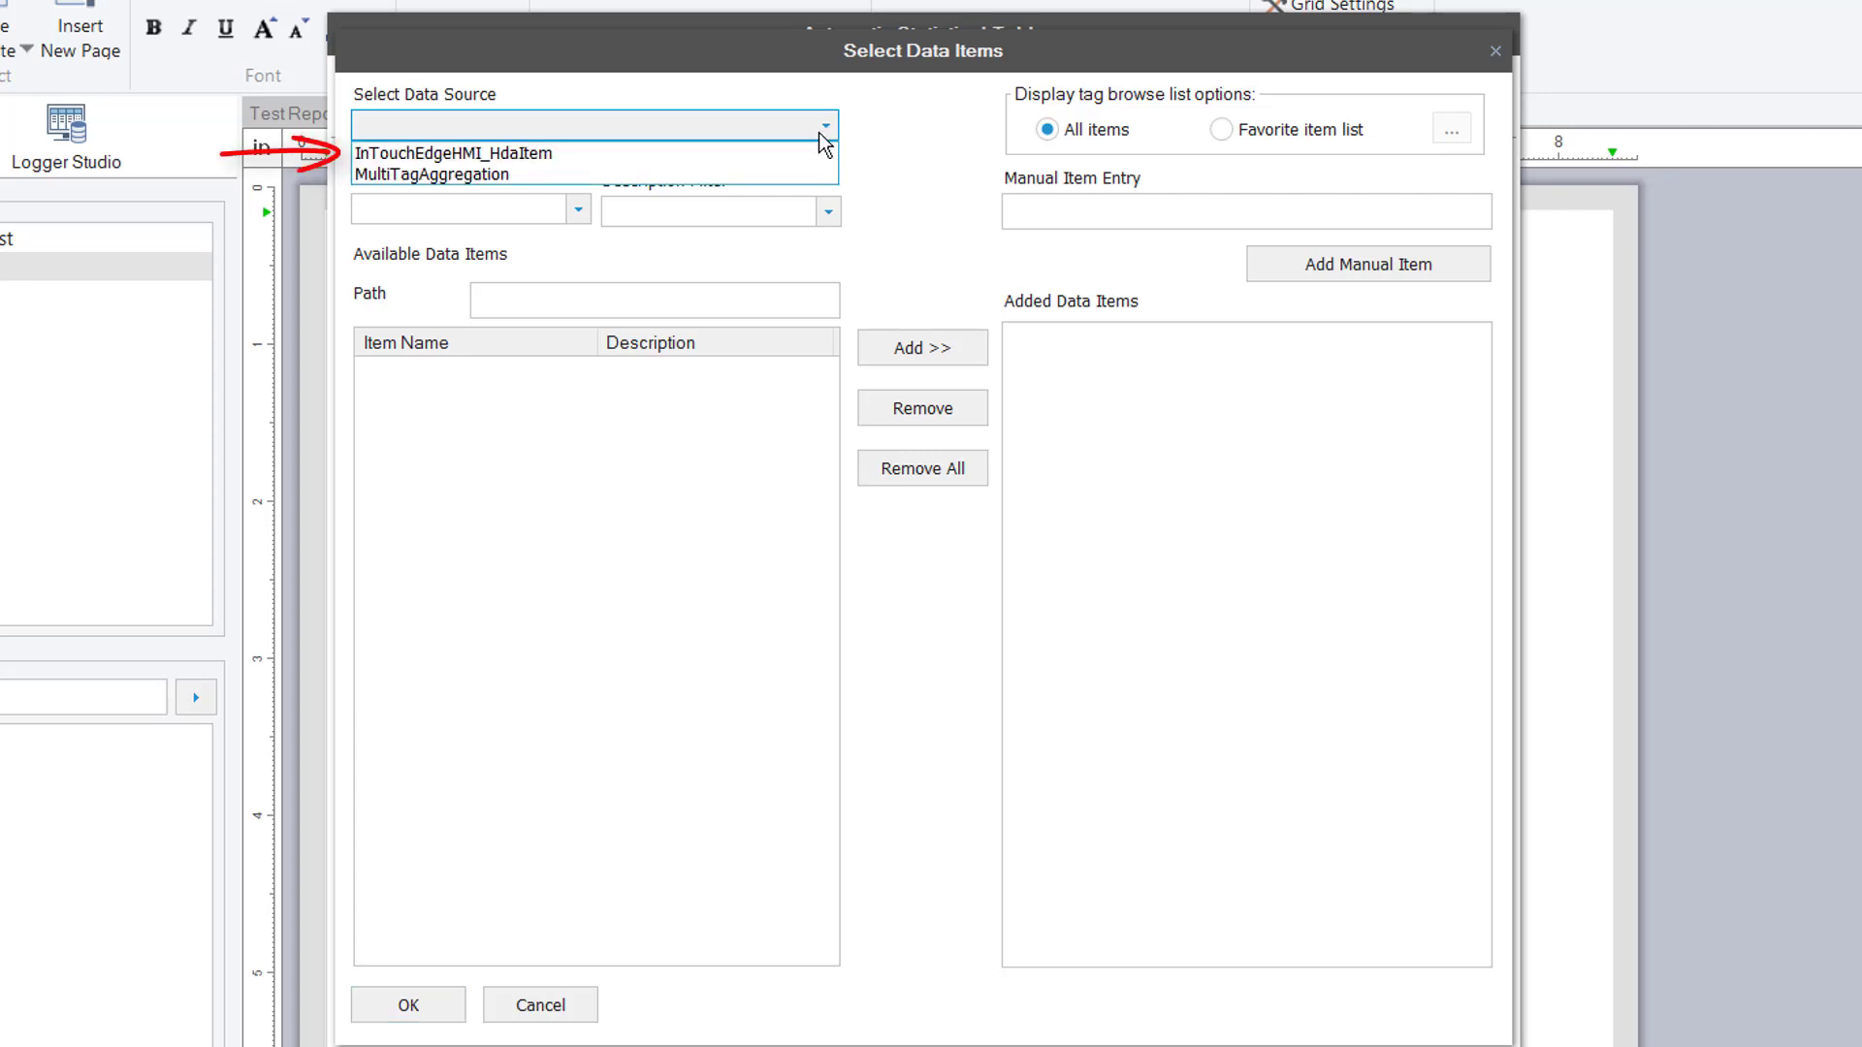
pyautogui.click(683, 154)
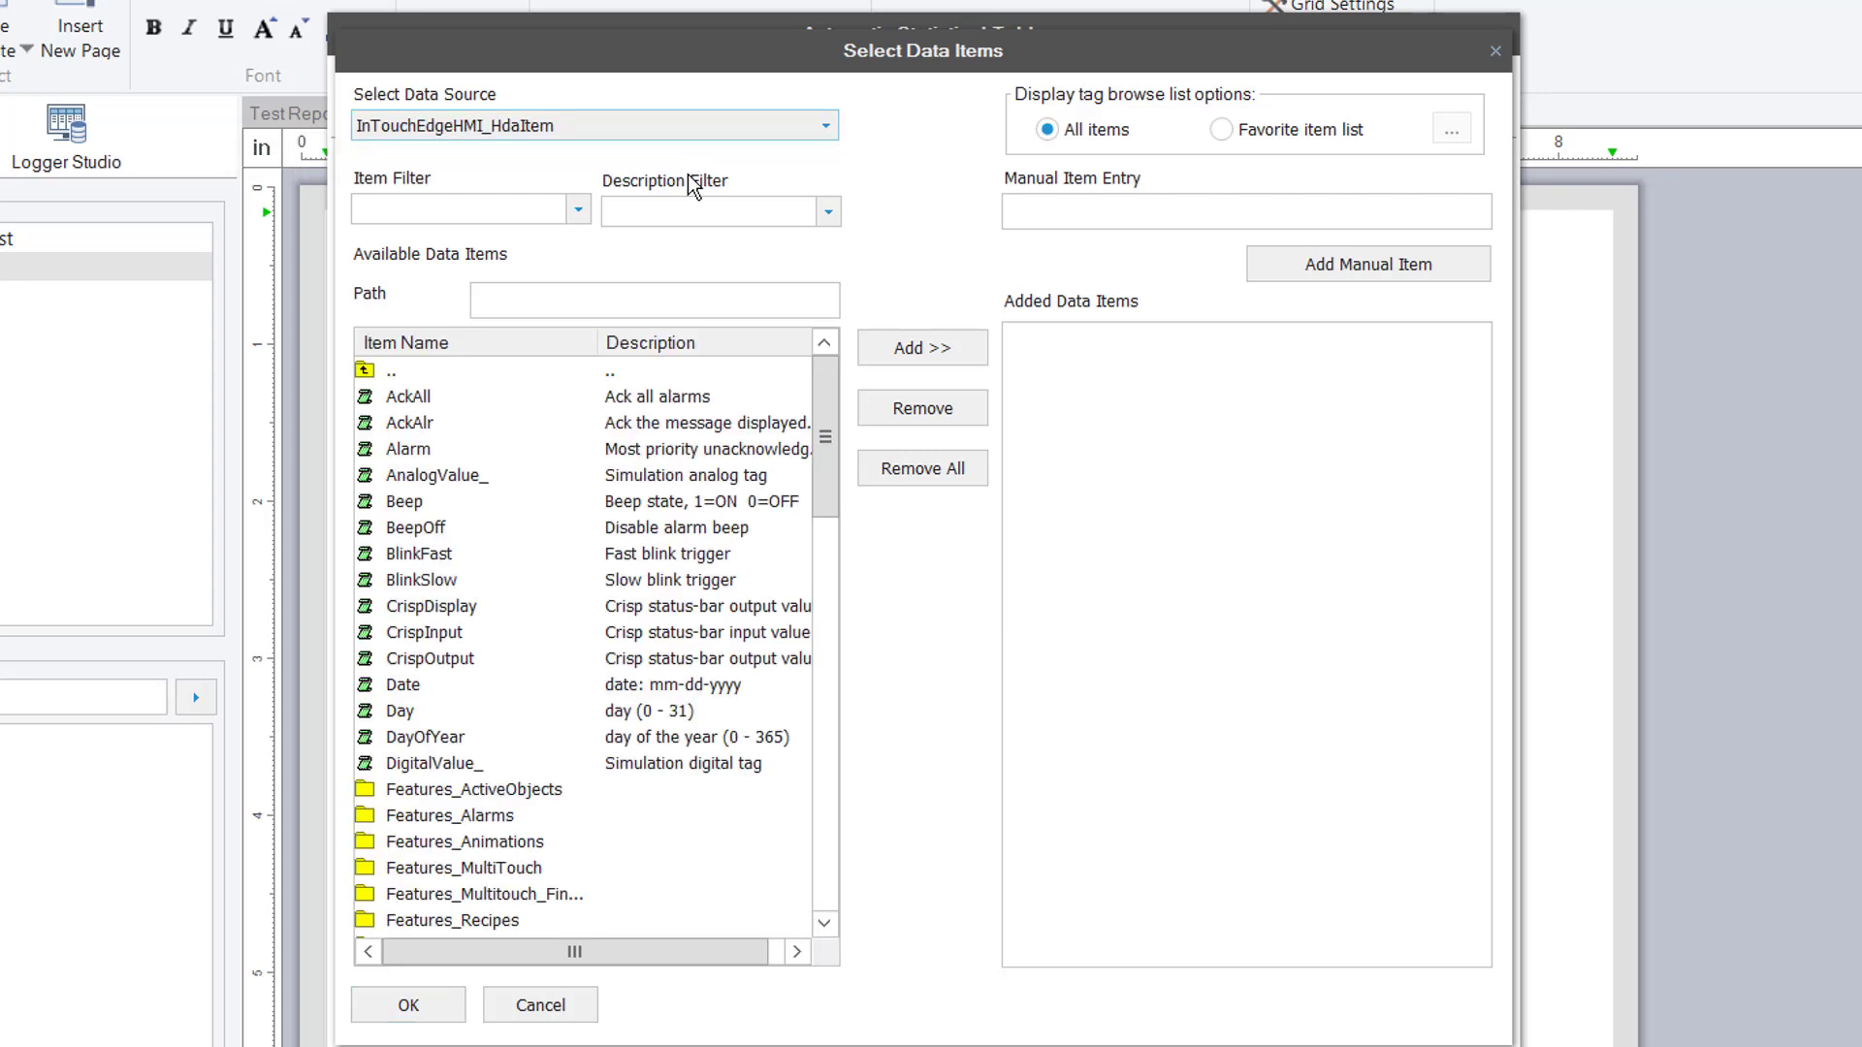
pyautogui.moveTo(827, 433); pyautogui.dragTo(829, 715)
pyautogui.doubleClick(502, 529)
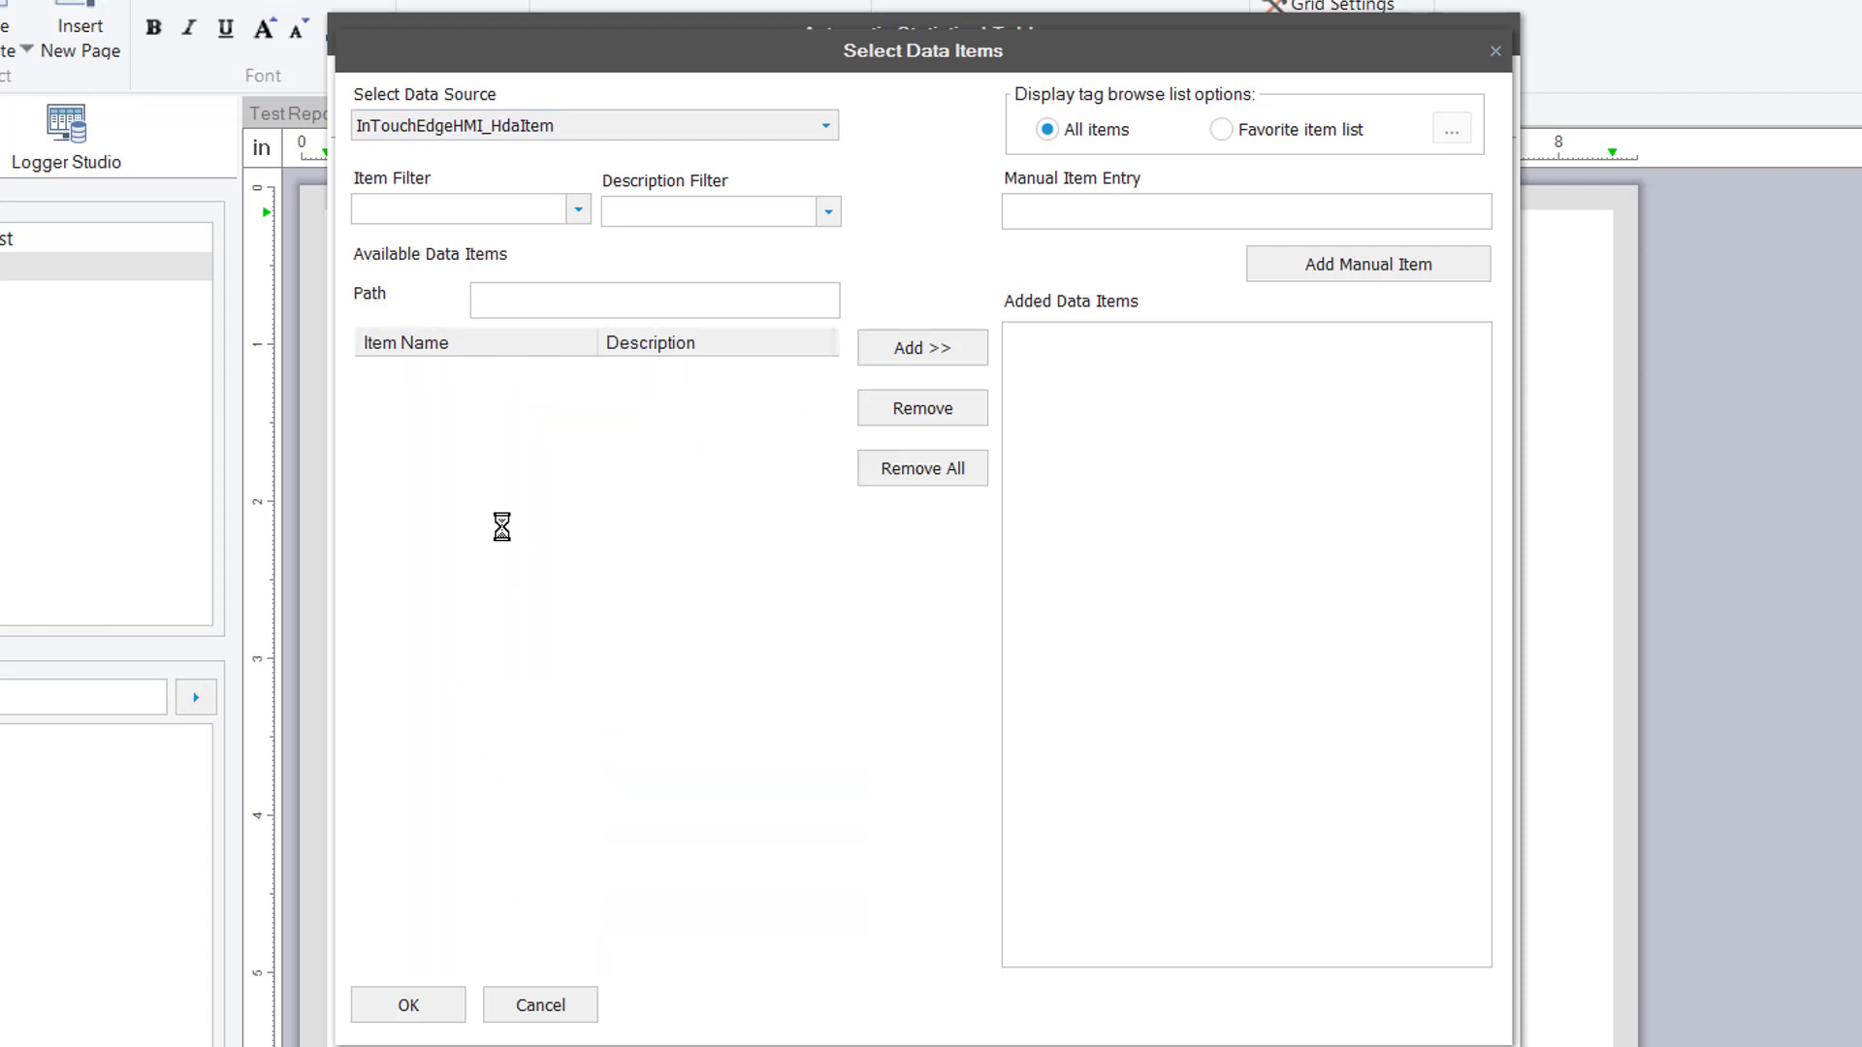
pyautogui.click(424, 397)
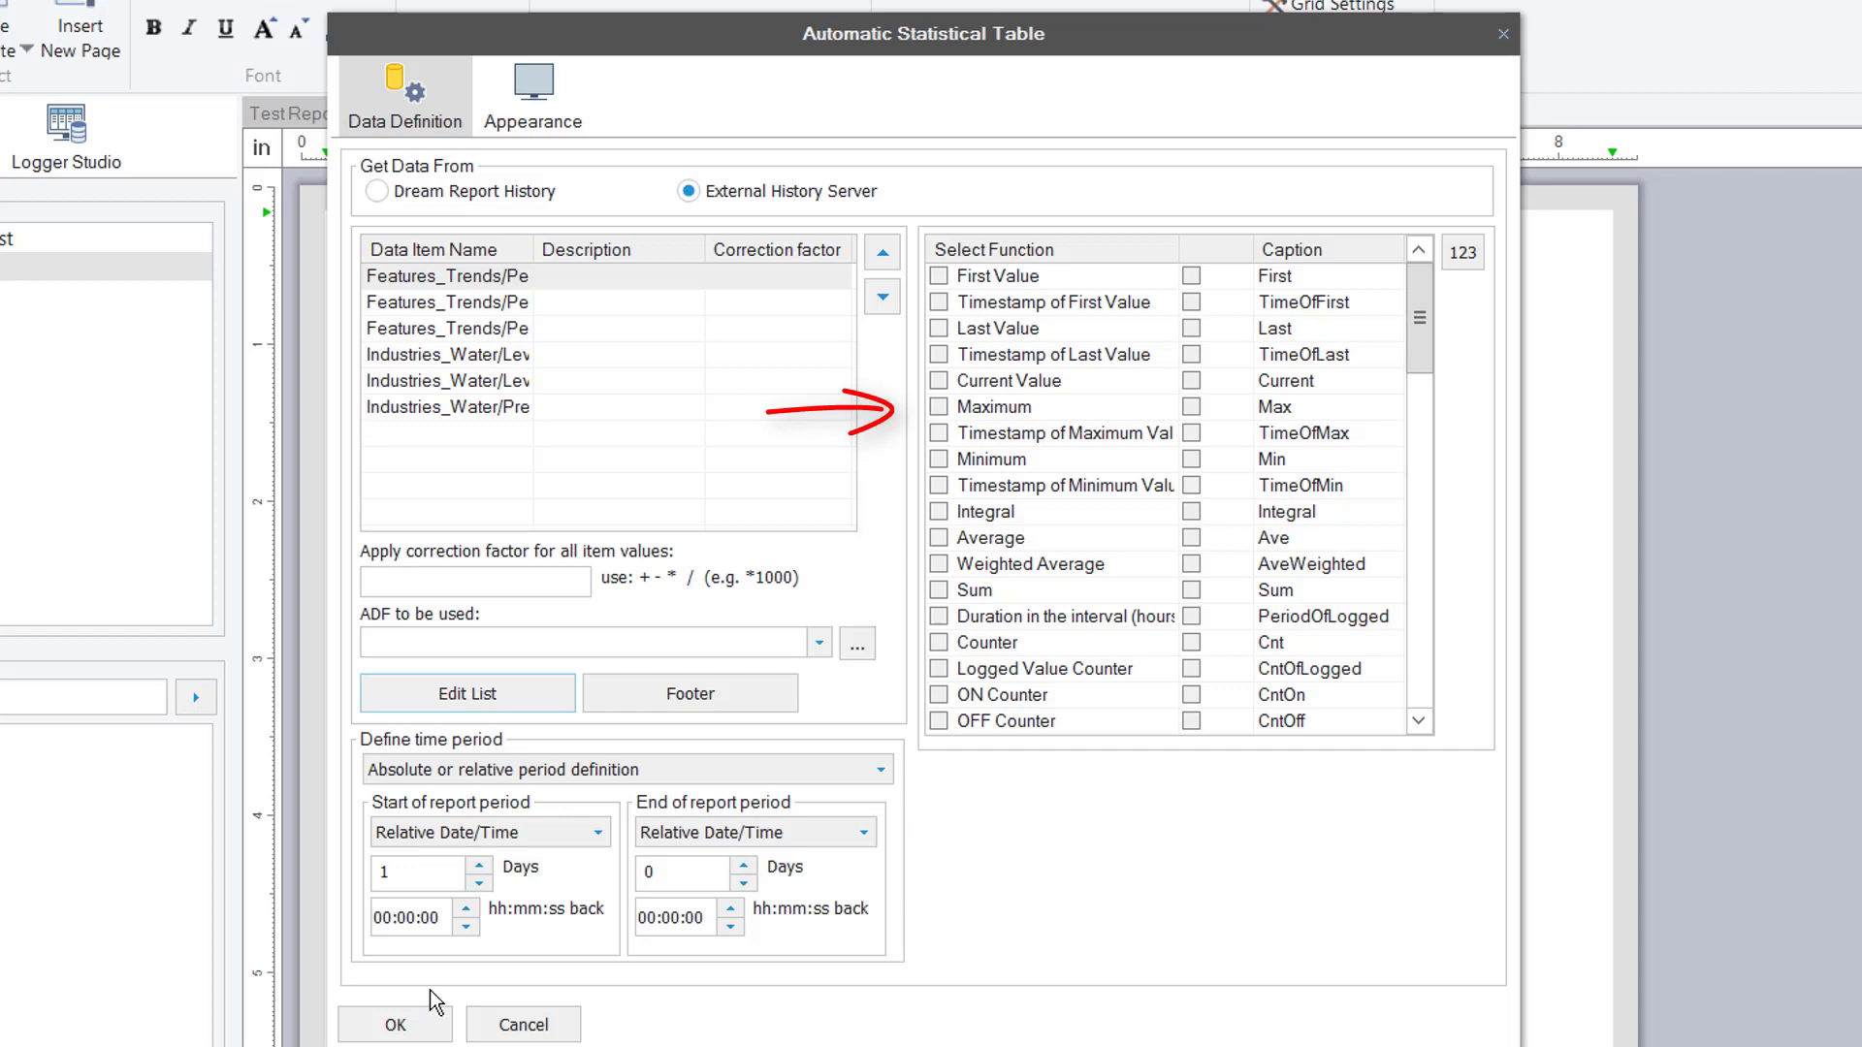
# Include maximum, minimum, their timestamps, and average values in the statistical table
pyautogui.click(938, 407)
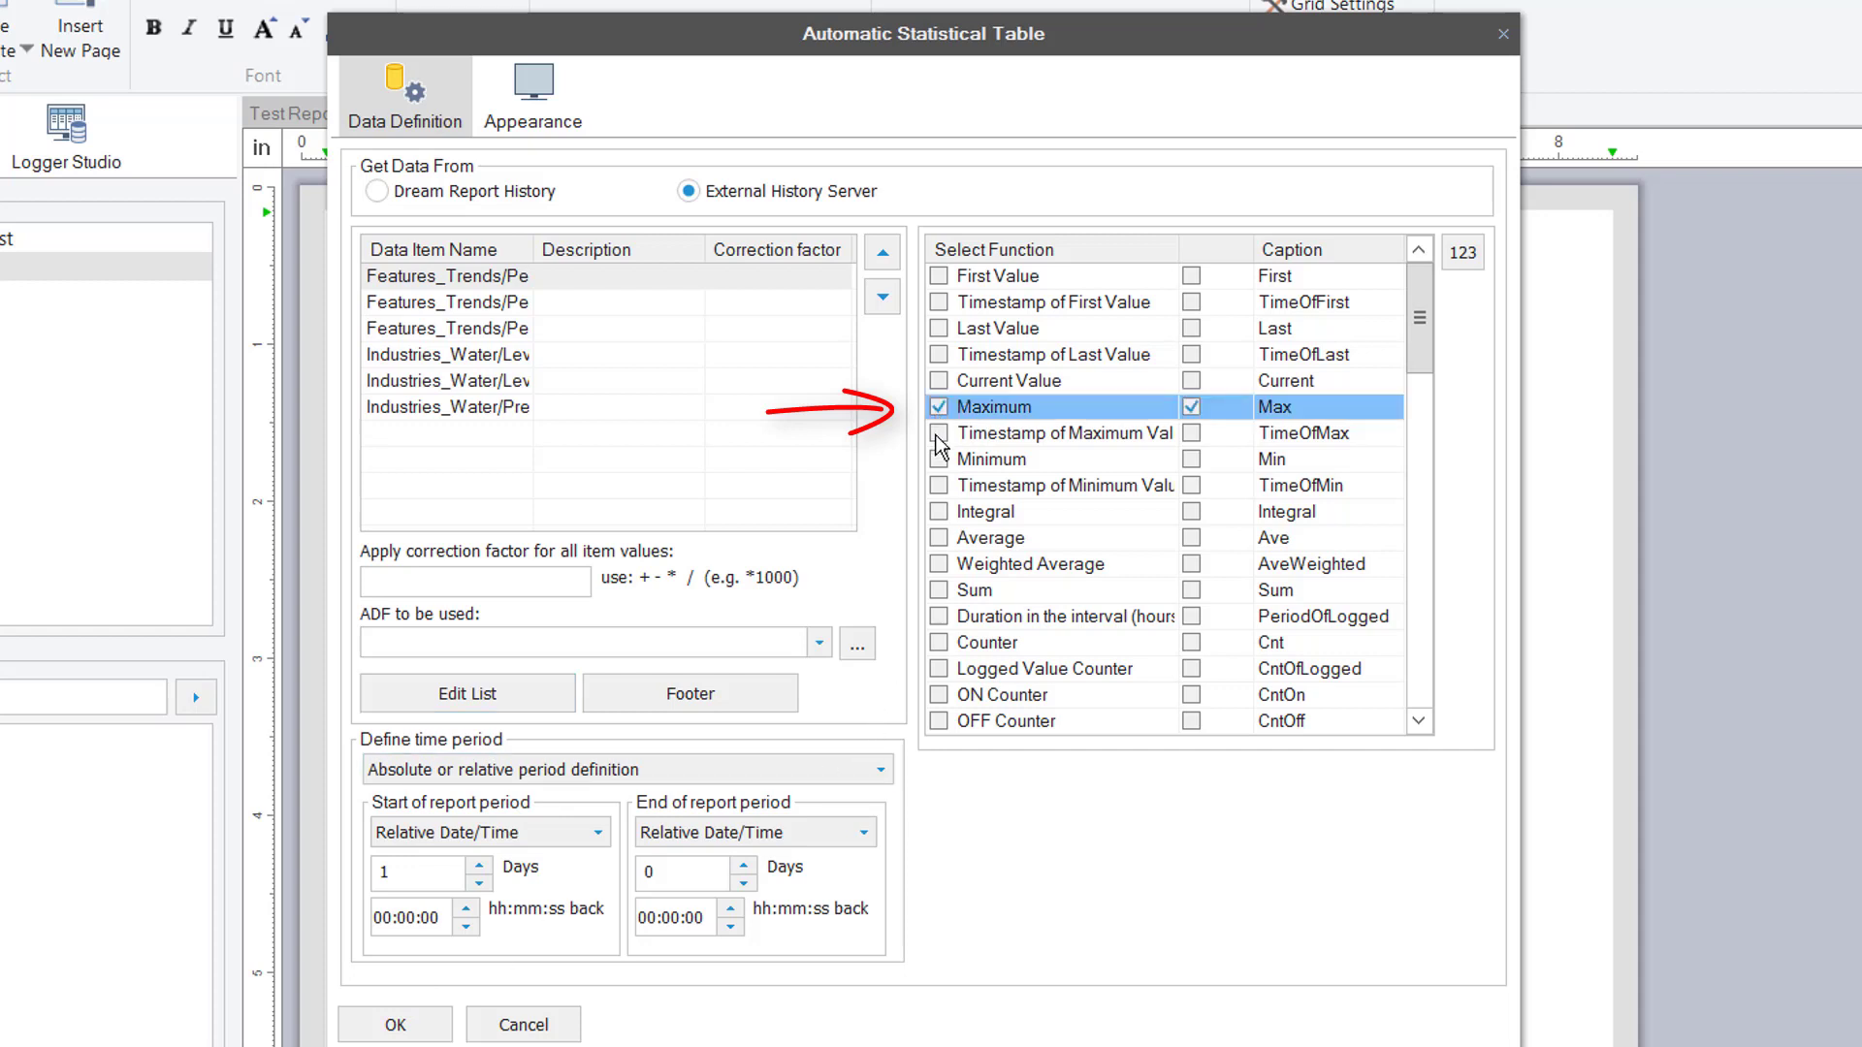
pyautogui.click(939, 434)
pyautogui.click(939, 460)
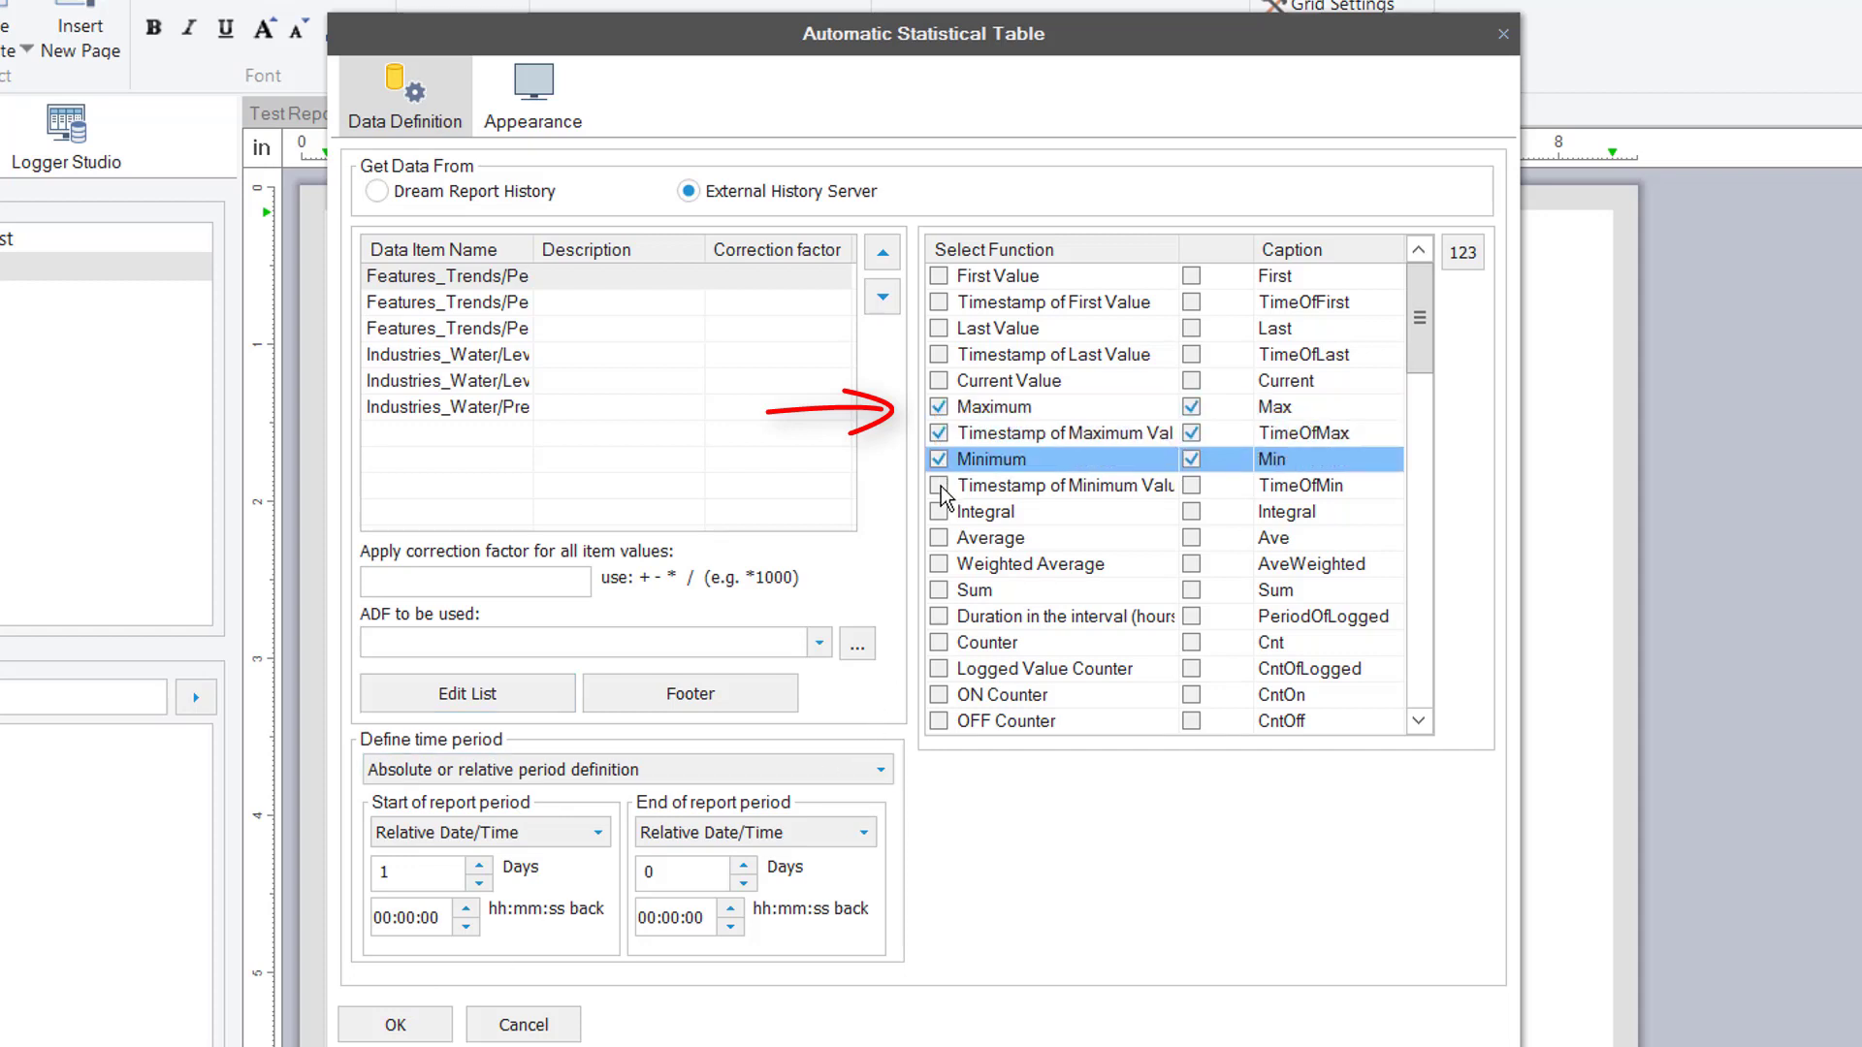
pyautogui.click(938, 486)
pyautogui.click(938, 538)
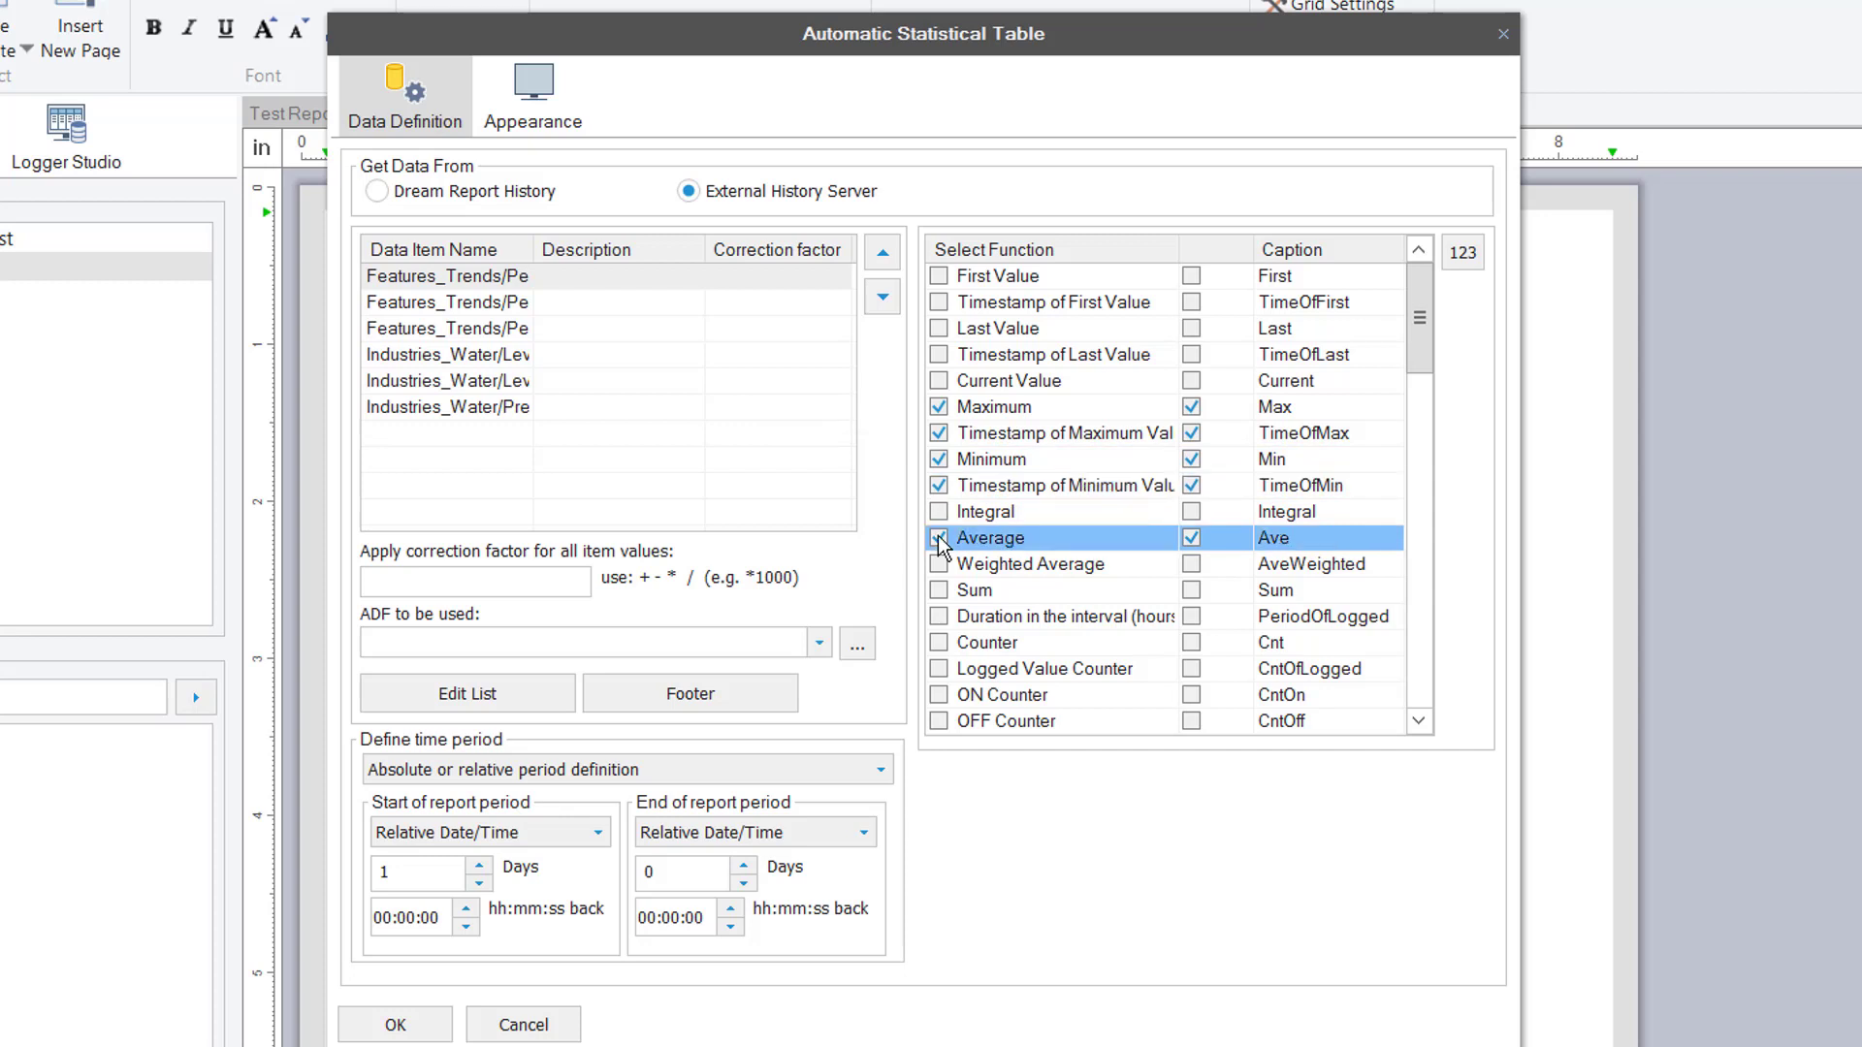
# Set the table's time period to a fixed 5 minutes
pyautogui.click(589, 766)
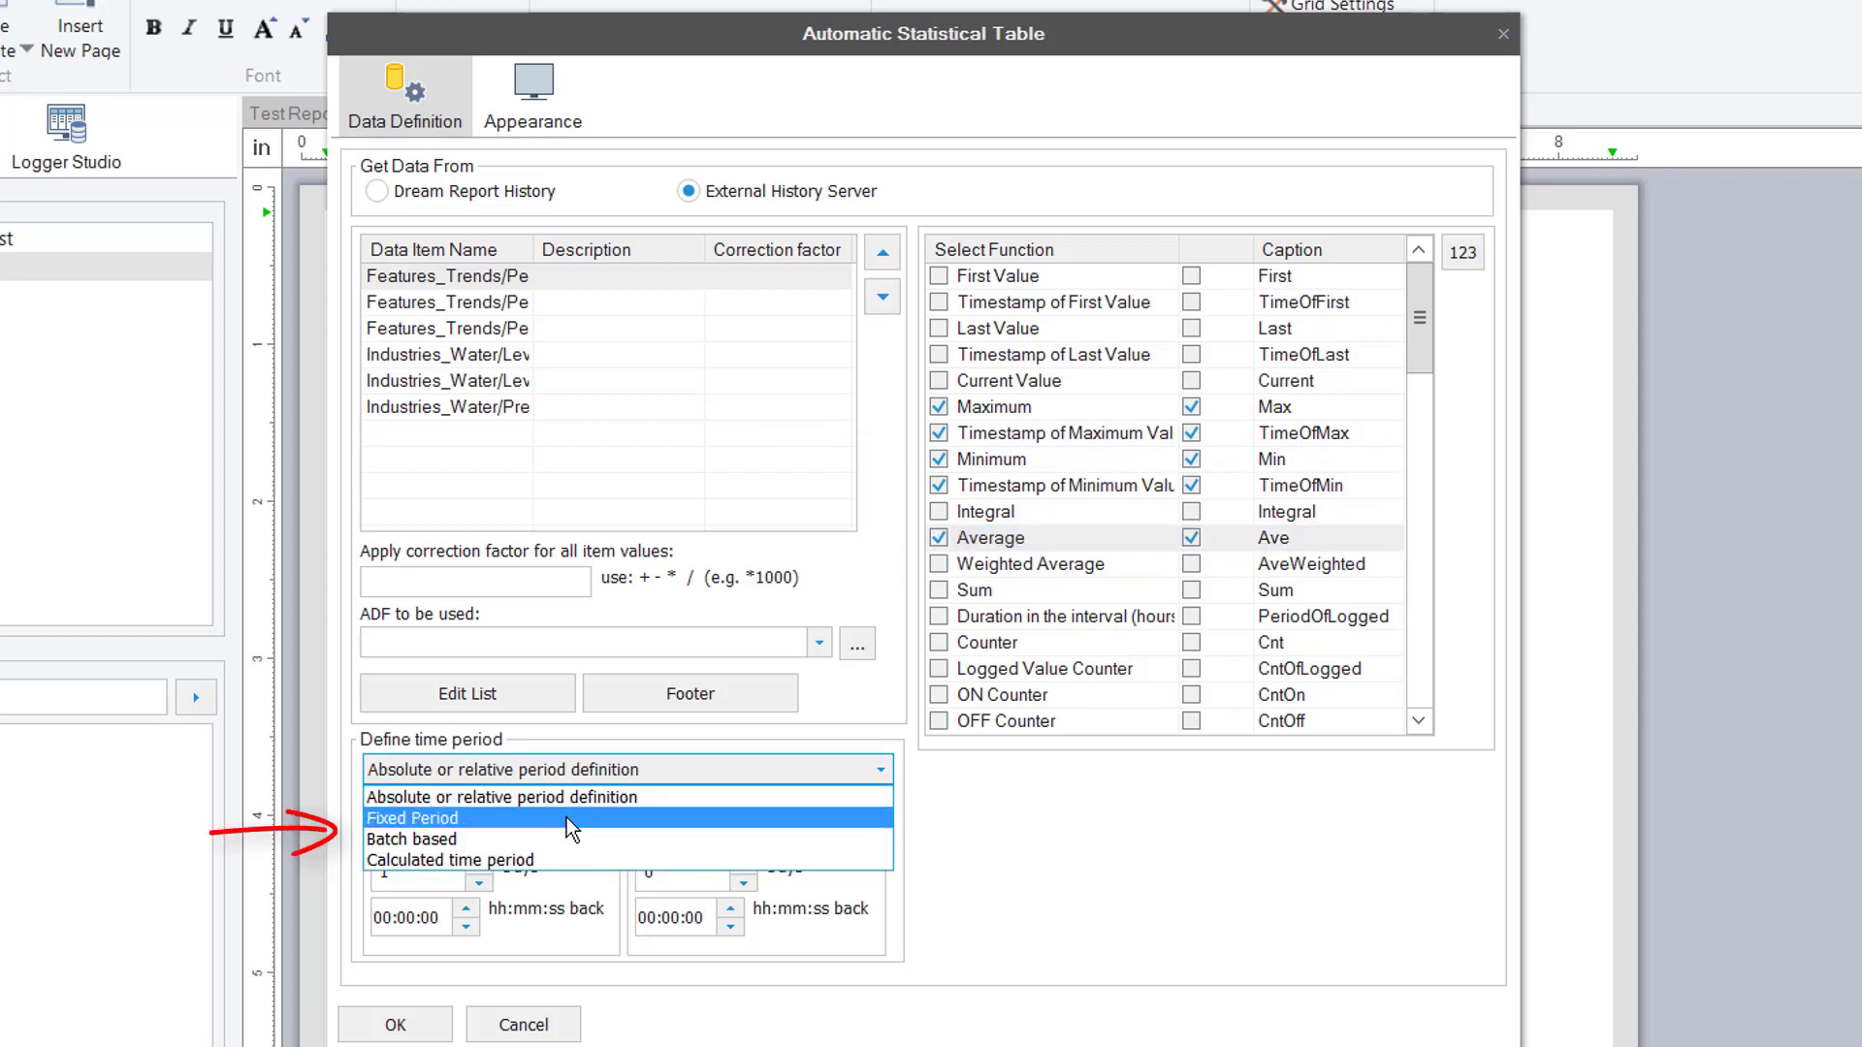
pyautogui.click(566, 817)
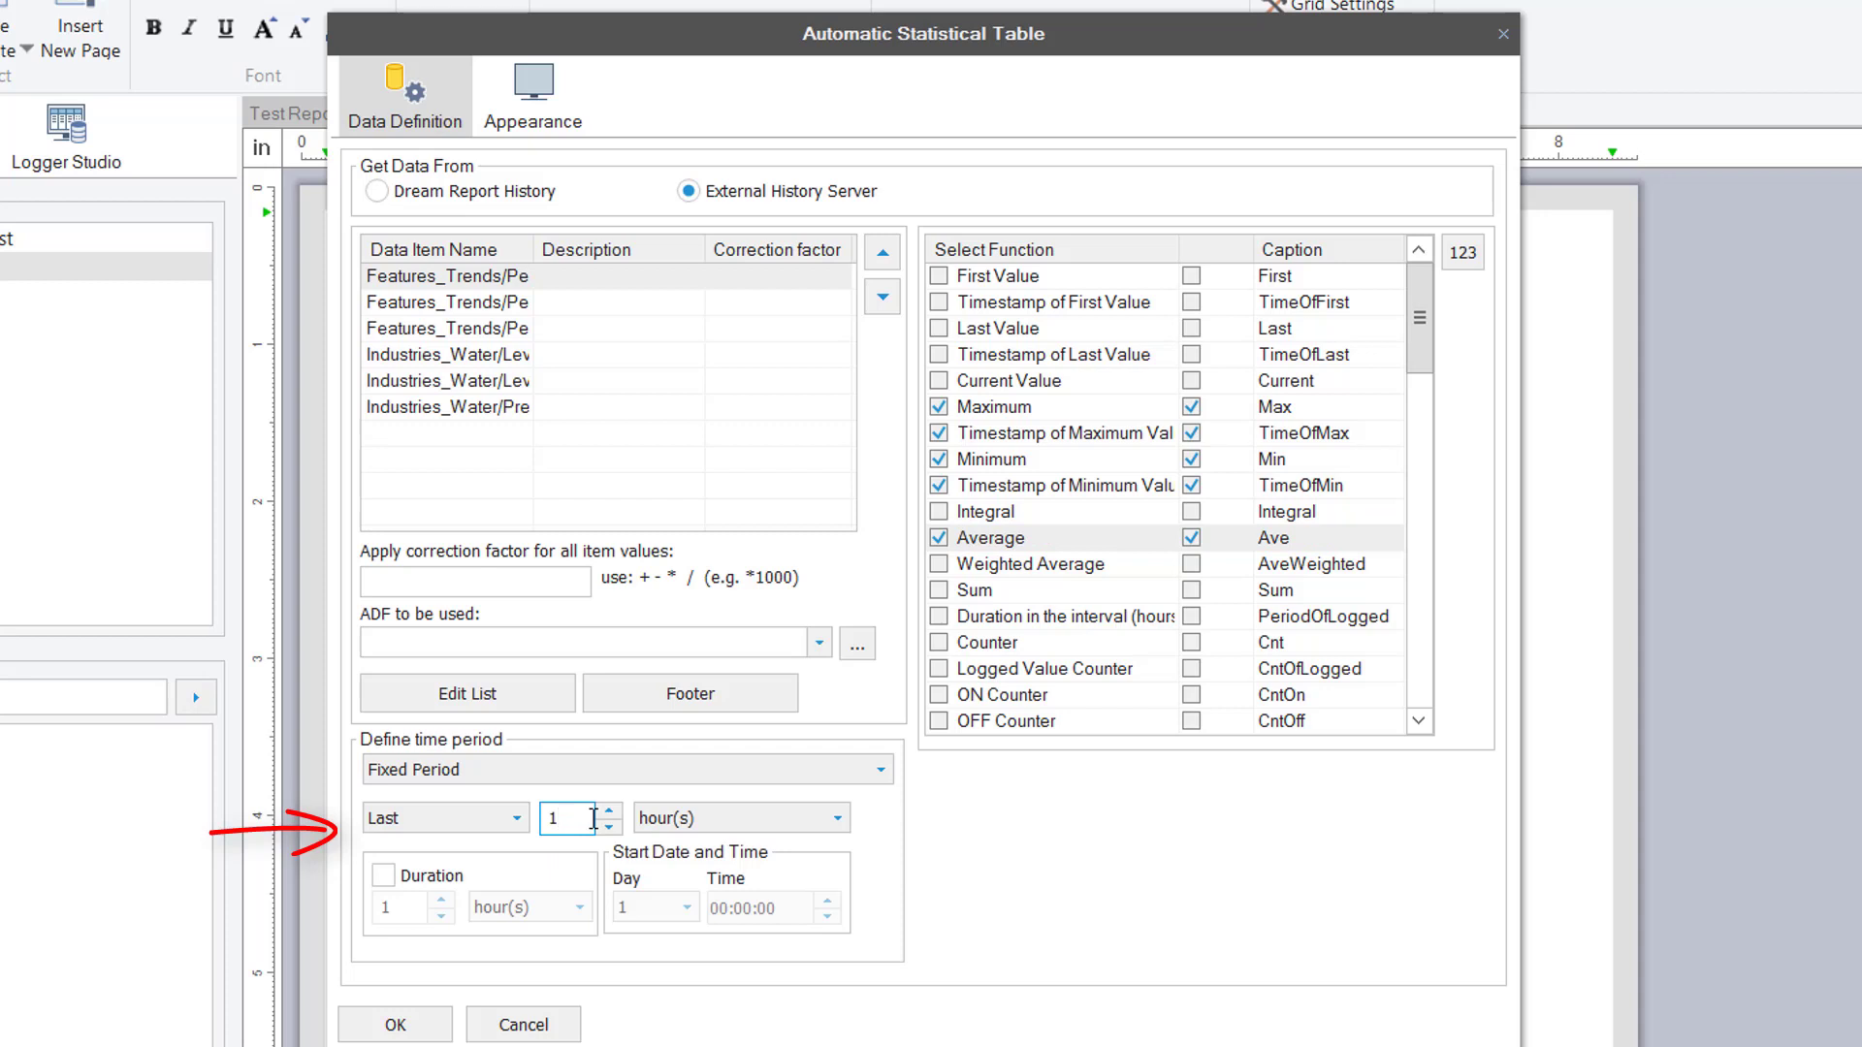
pyautogui.write('5')
pyautogui.click(679, 819)
pyautogui.click(698, 846)
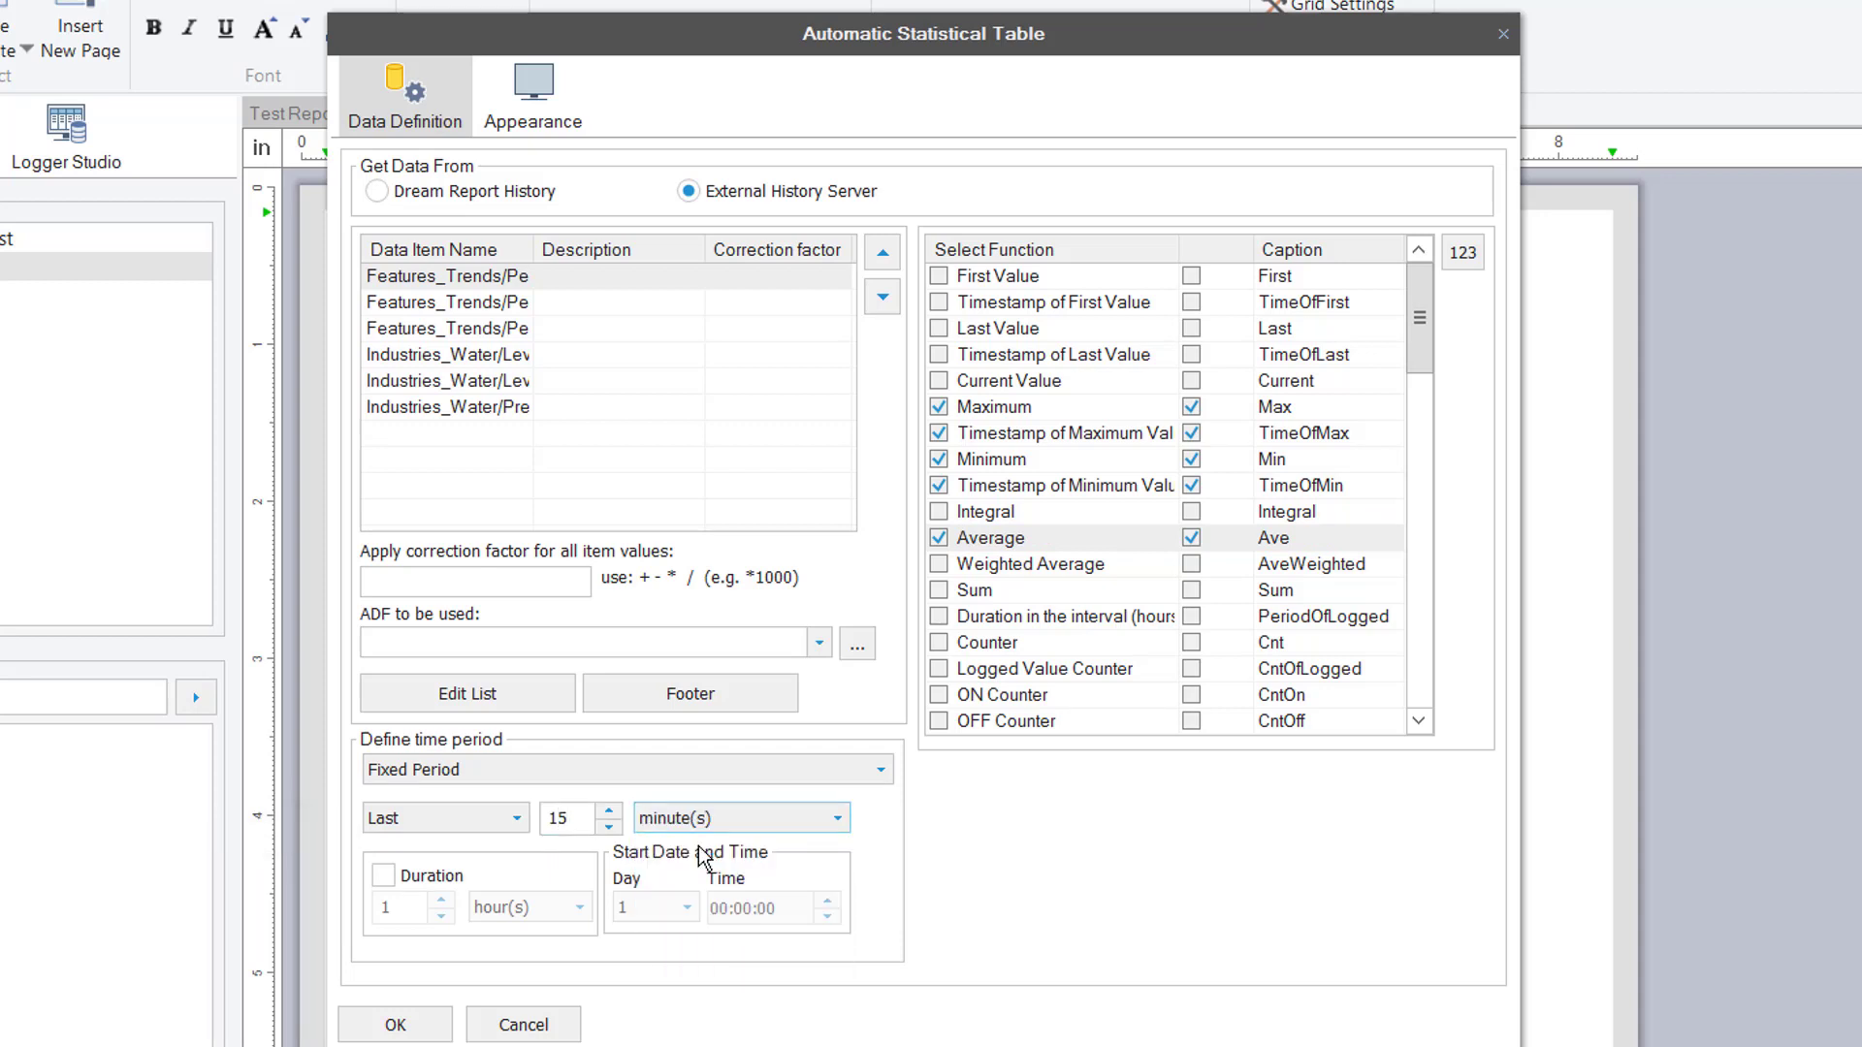
# Widen the item column and enter descriptions such as 'Ramp Down' and 'Water Pressure'
pyautogui.moveTo(534, 251); pyautogui.dragTo(624, 251)
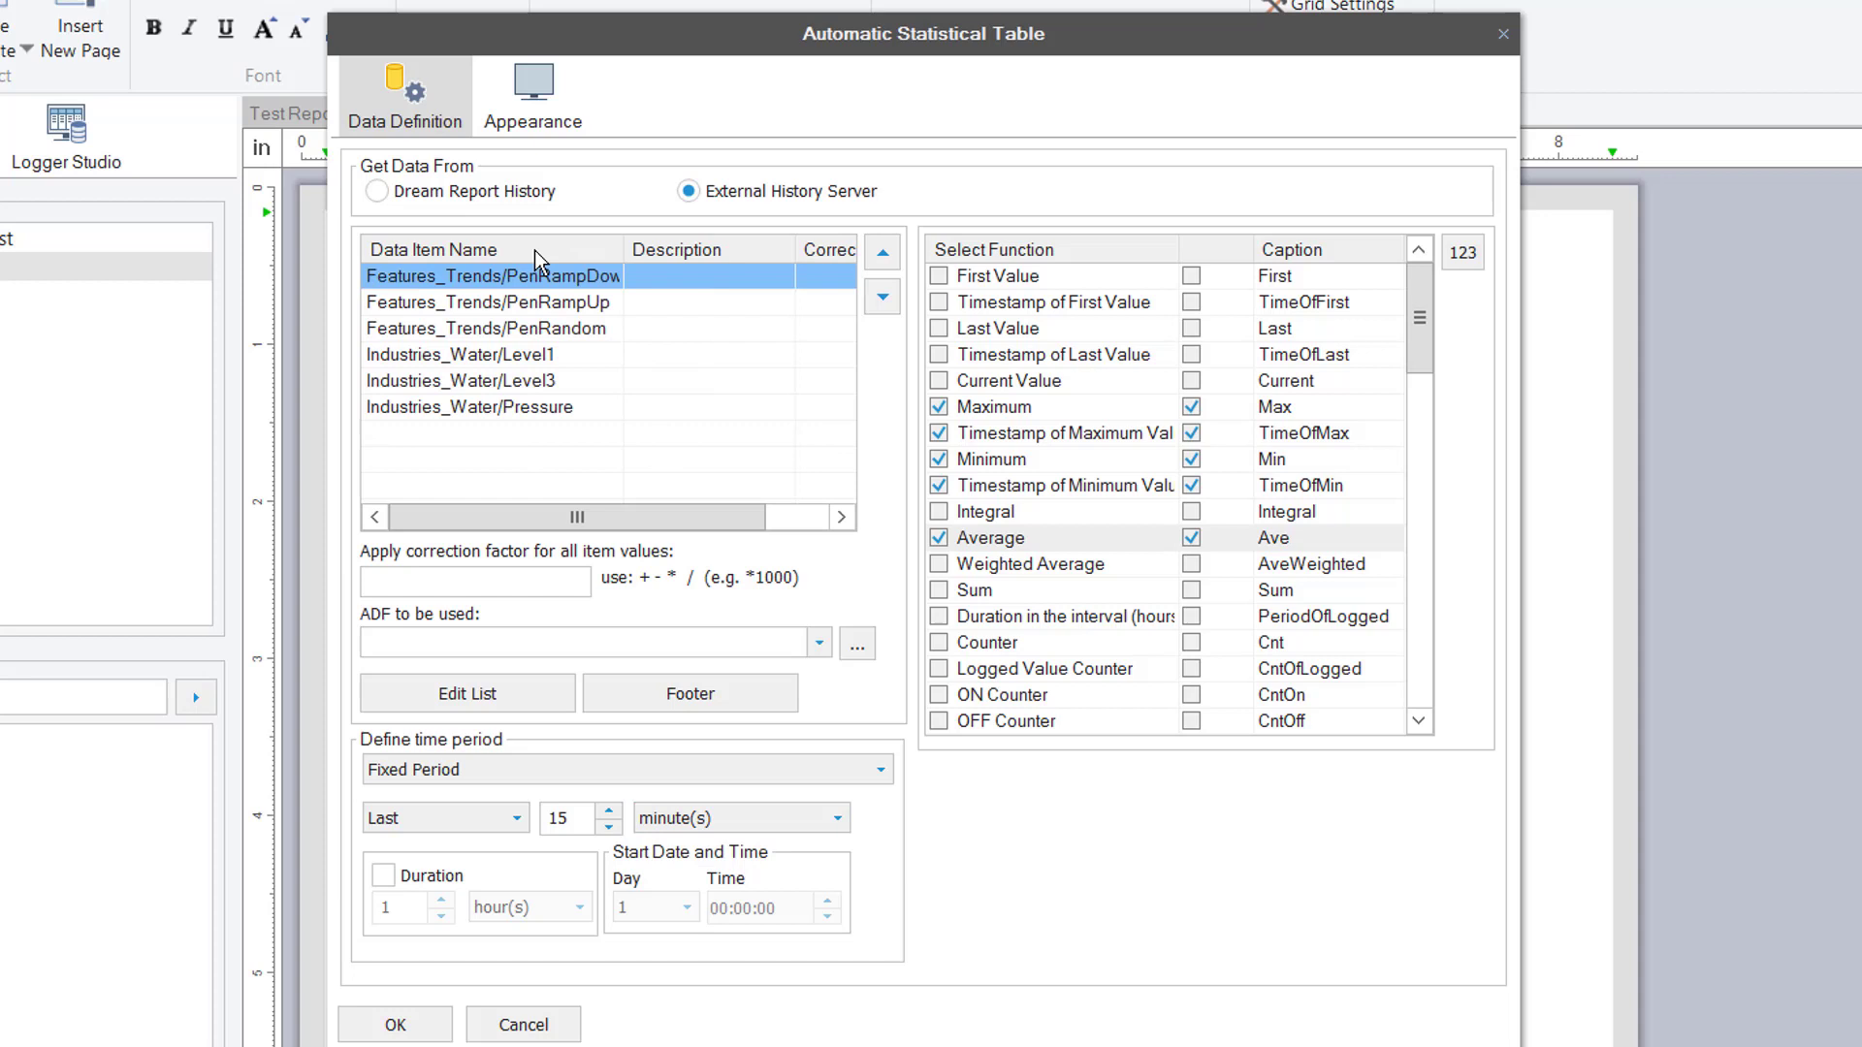
pyautogui.click(667, 270)
pyautogui.write('Ram')
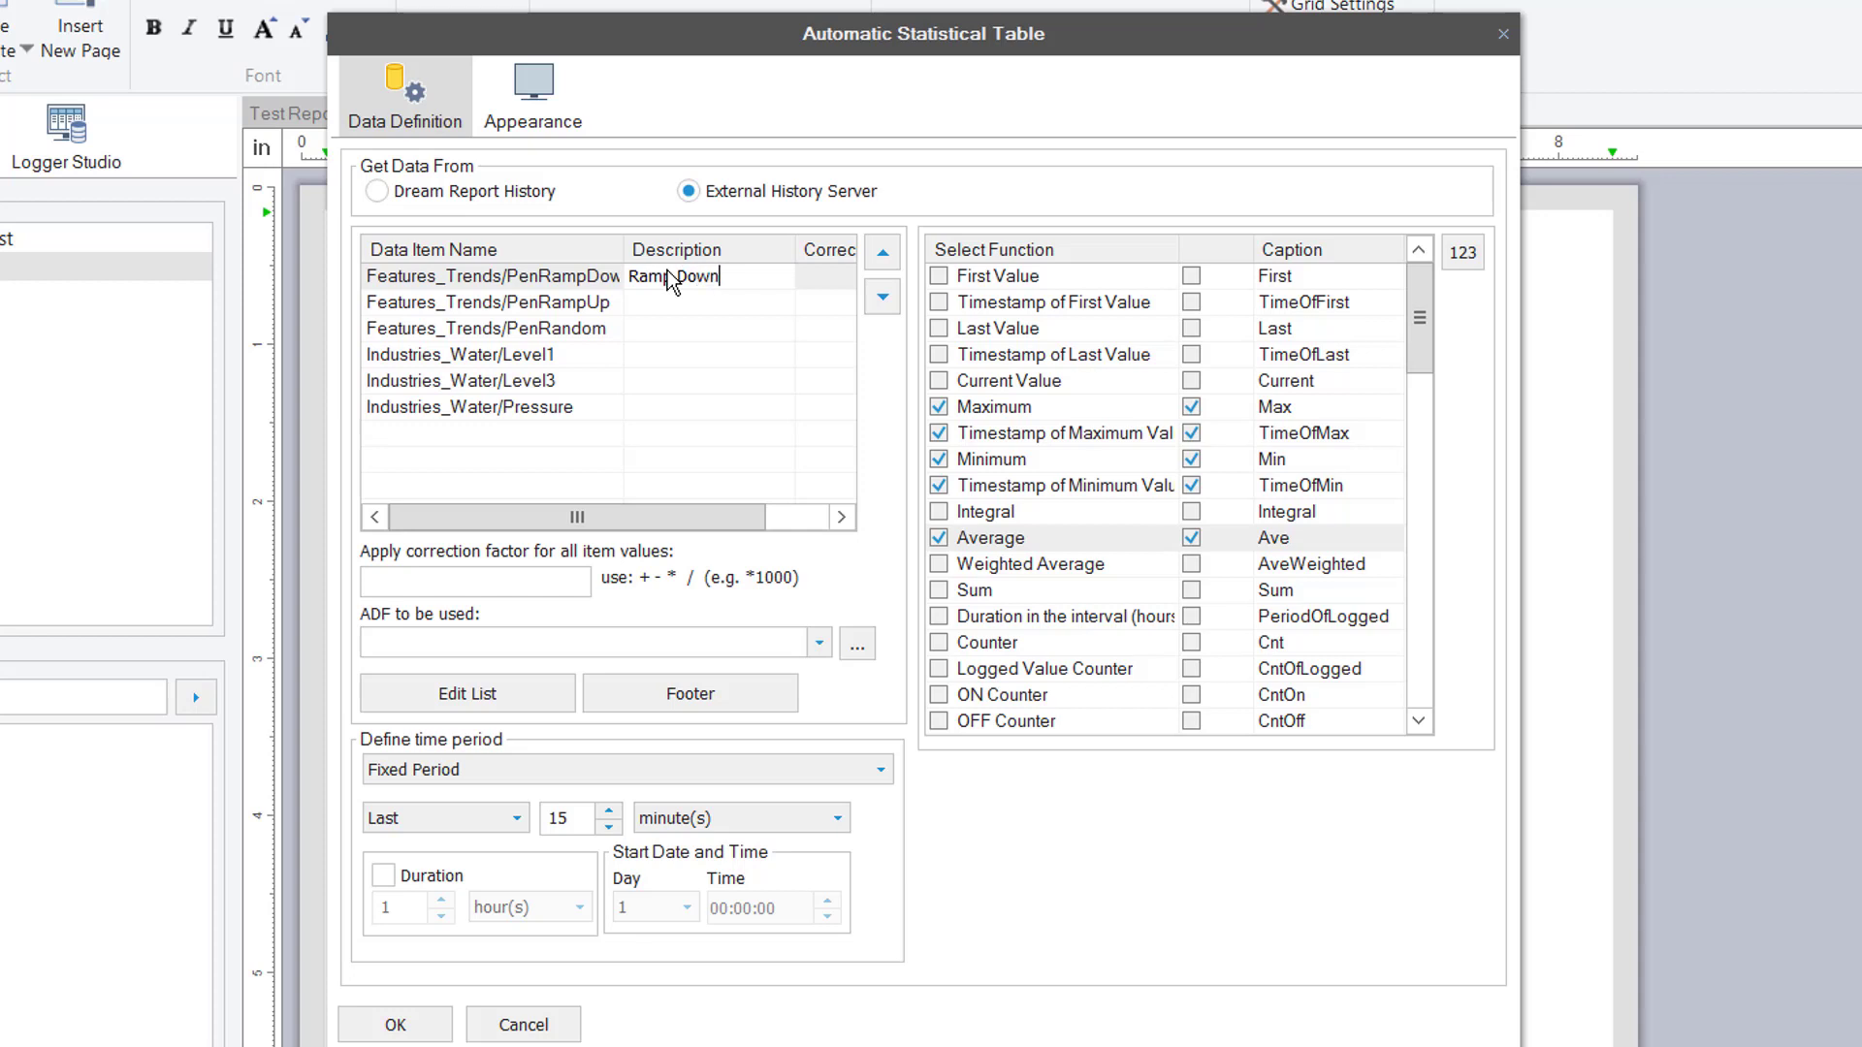
pyautogui.write('p Down')
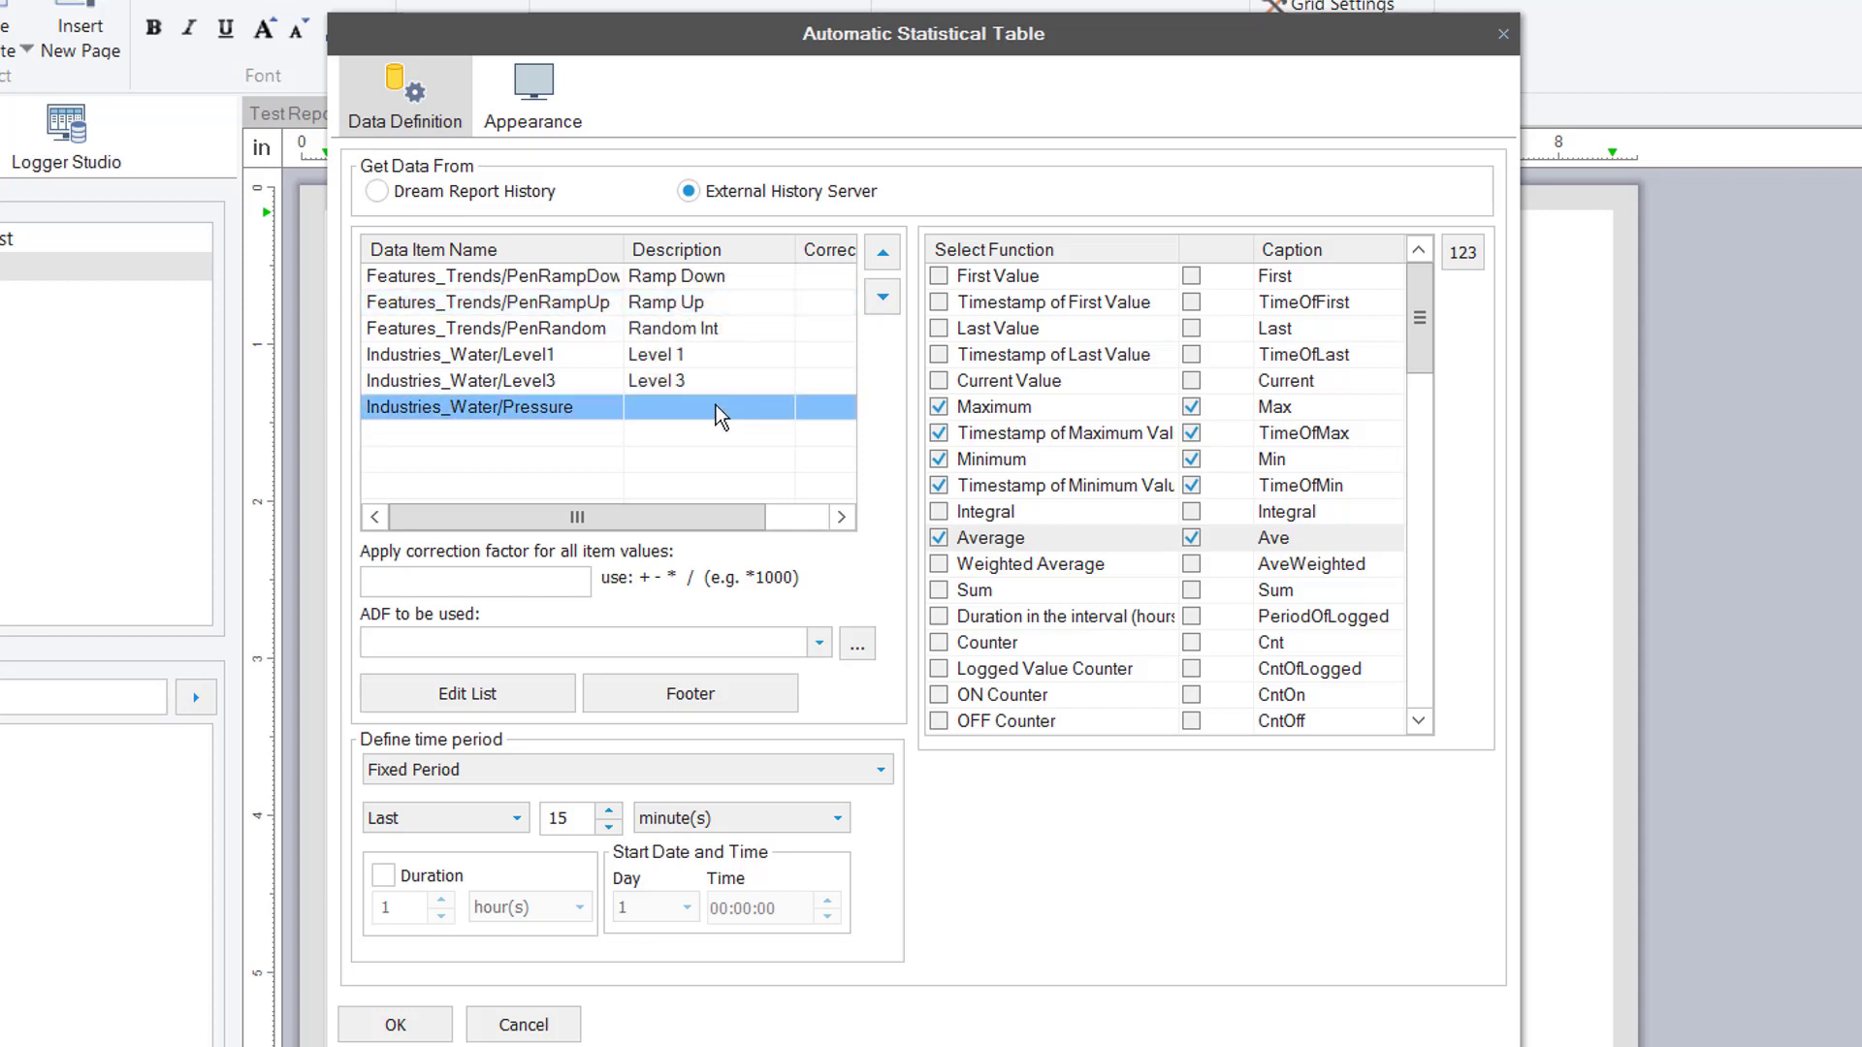
pyautogui.click(716, 407)
pyautogui.write('Water Pressure')
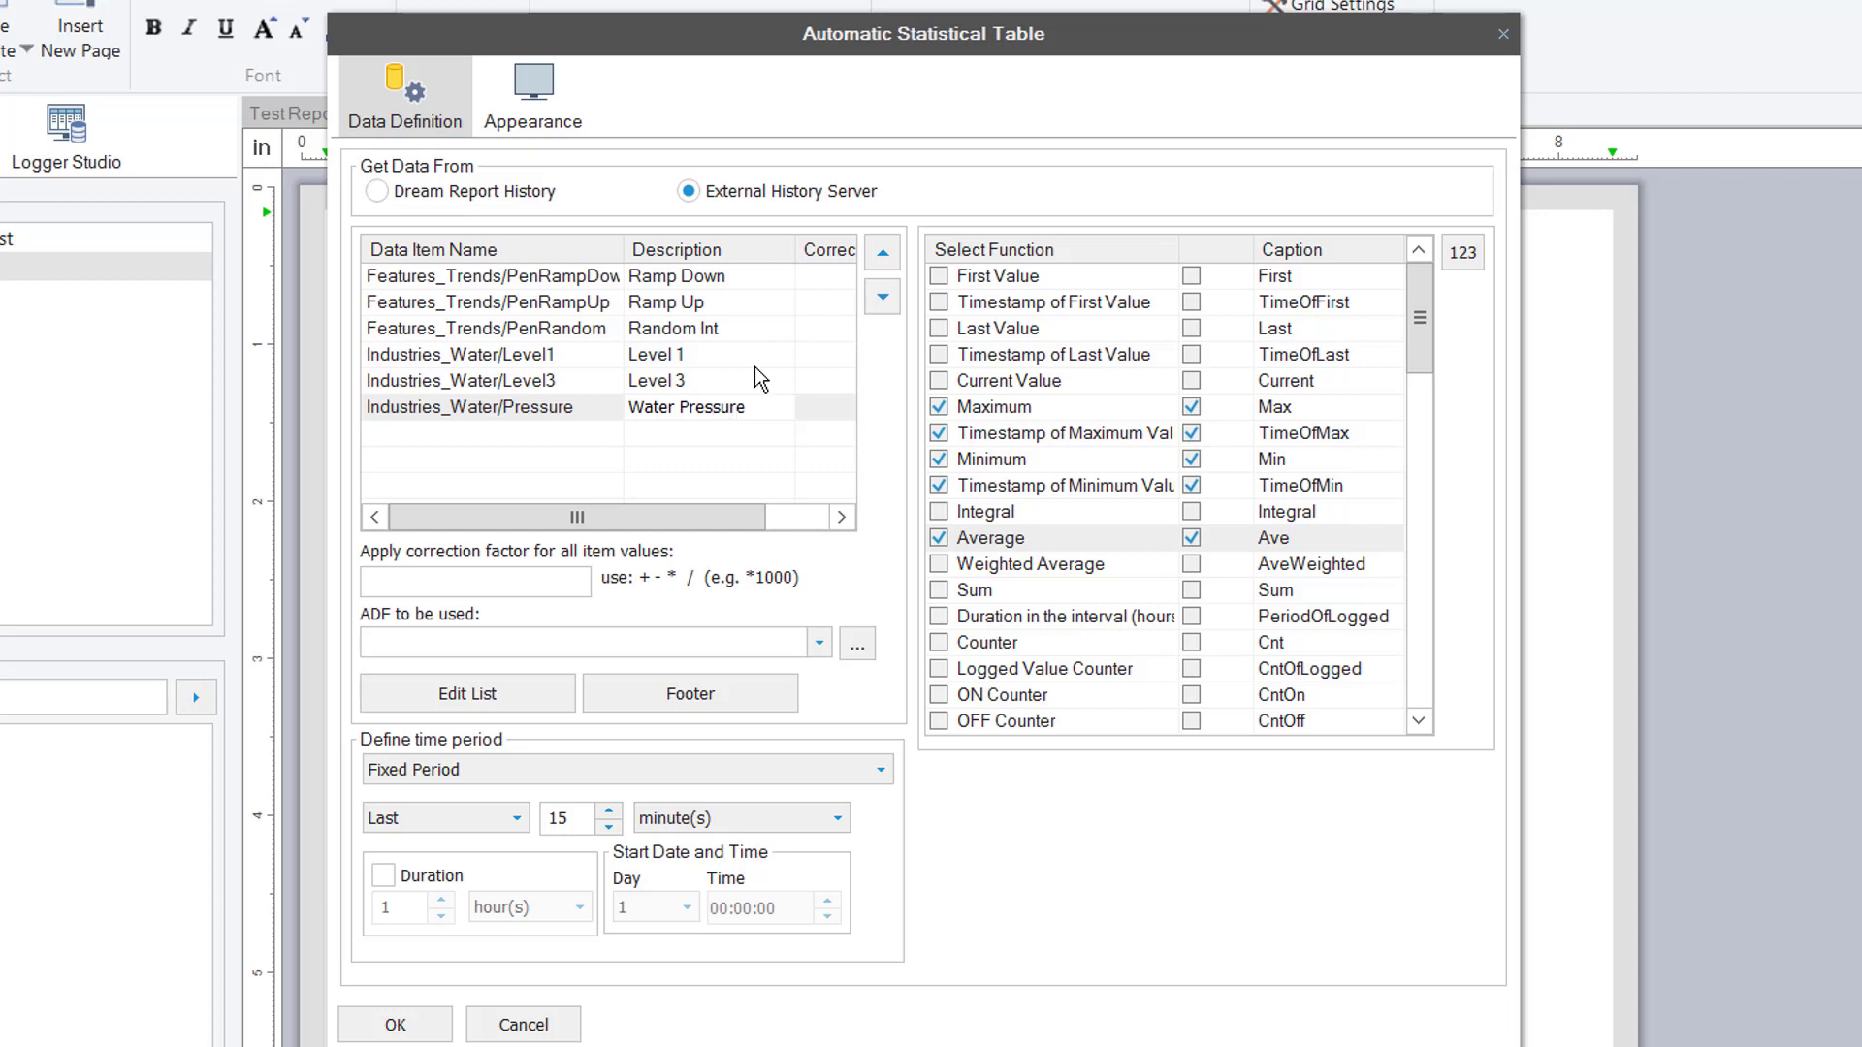
# Name the table 'Data Summary', showing descriptions instead of item names, and insert it
pyautogui.click(554, 112)
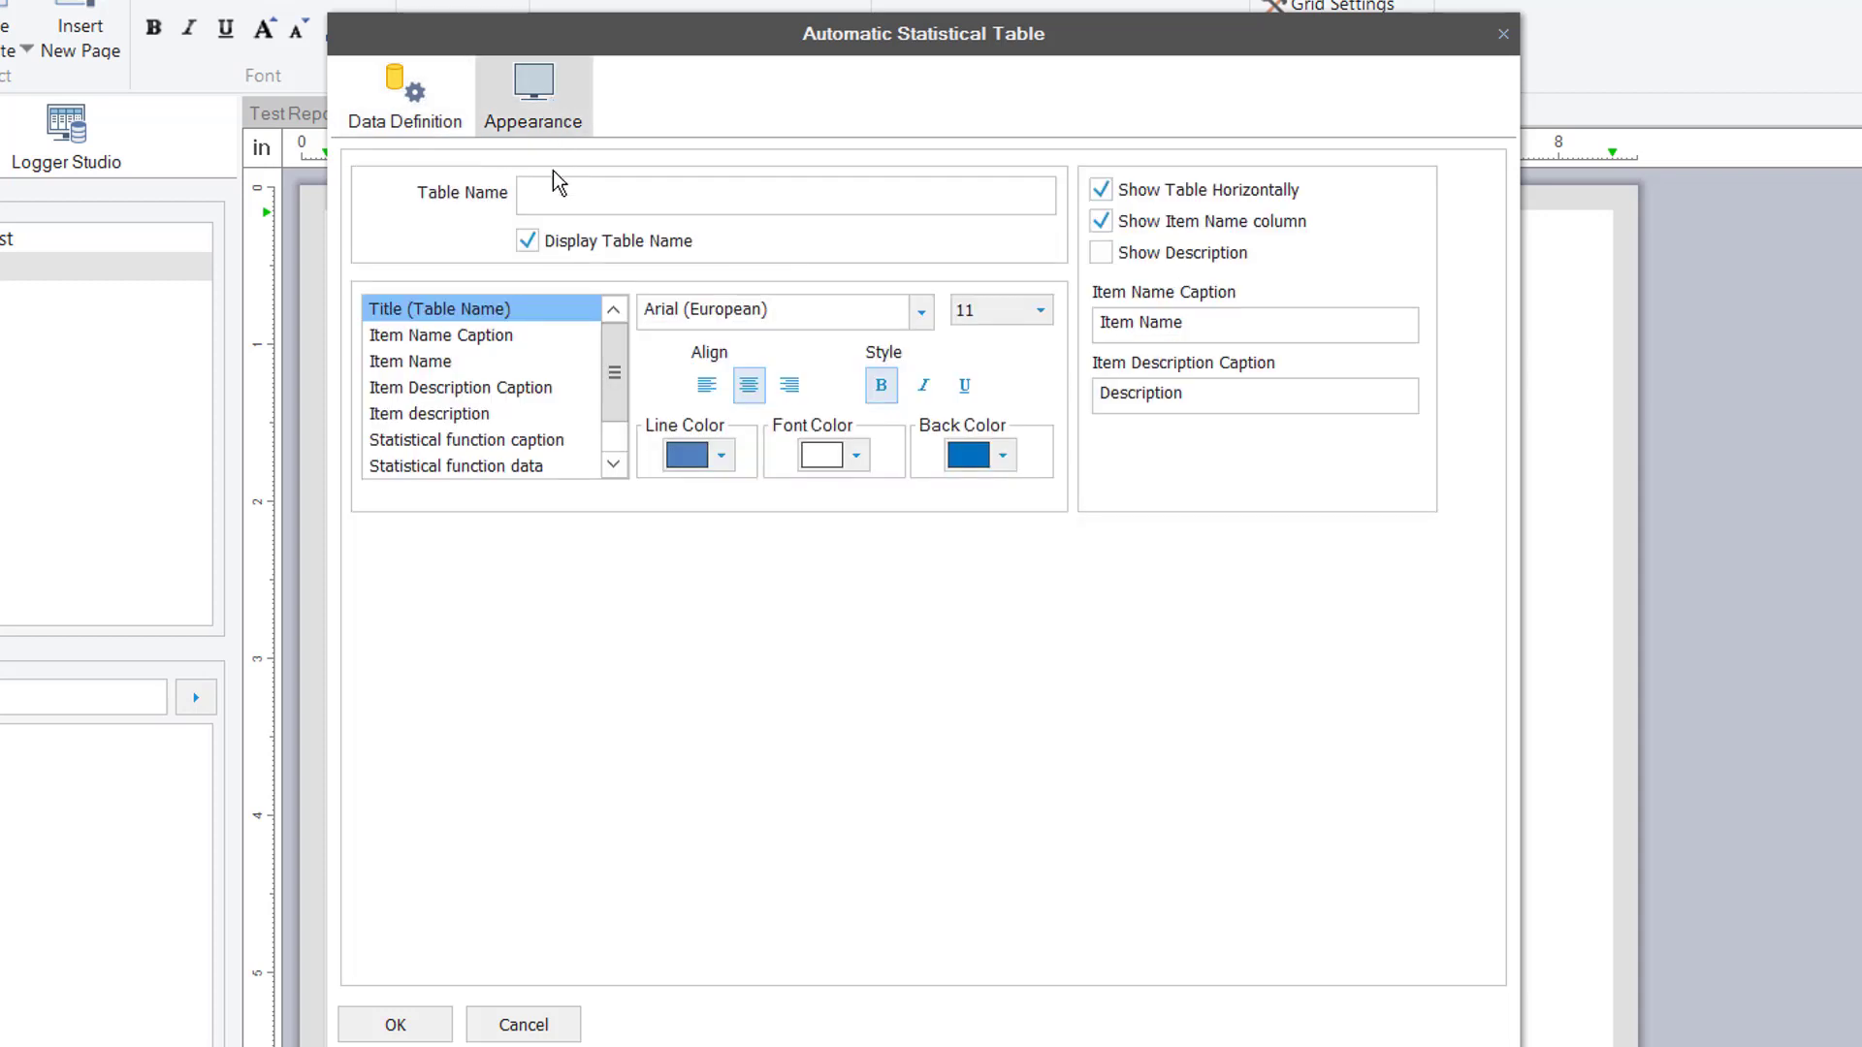
pyautogui.click(572, 199)
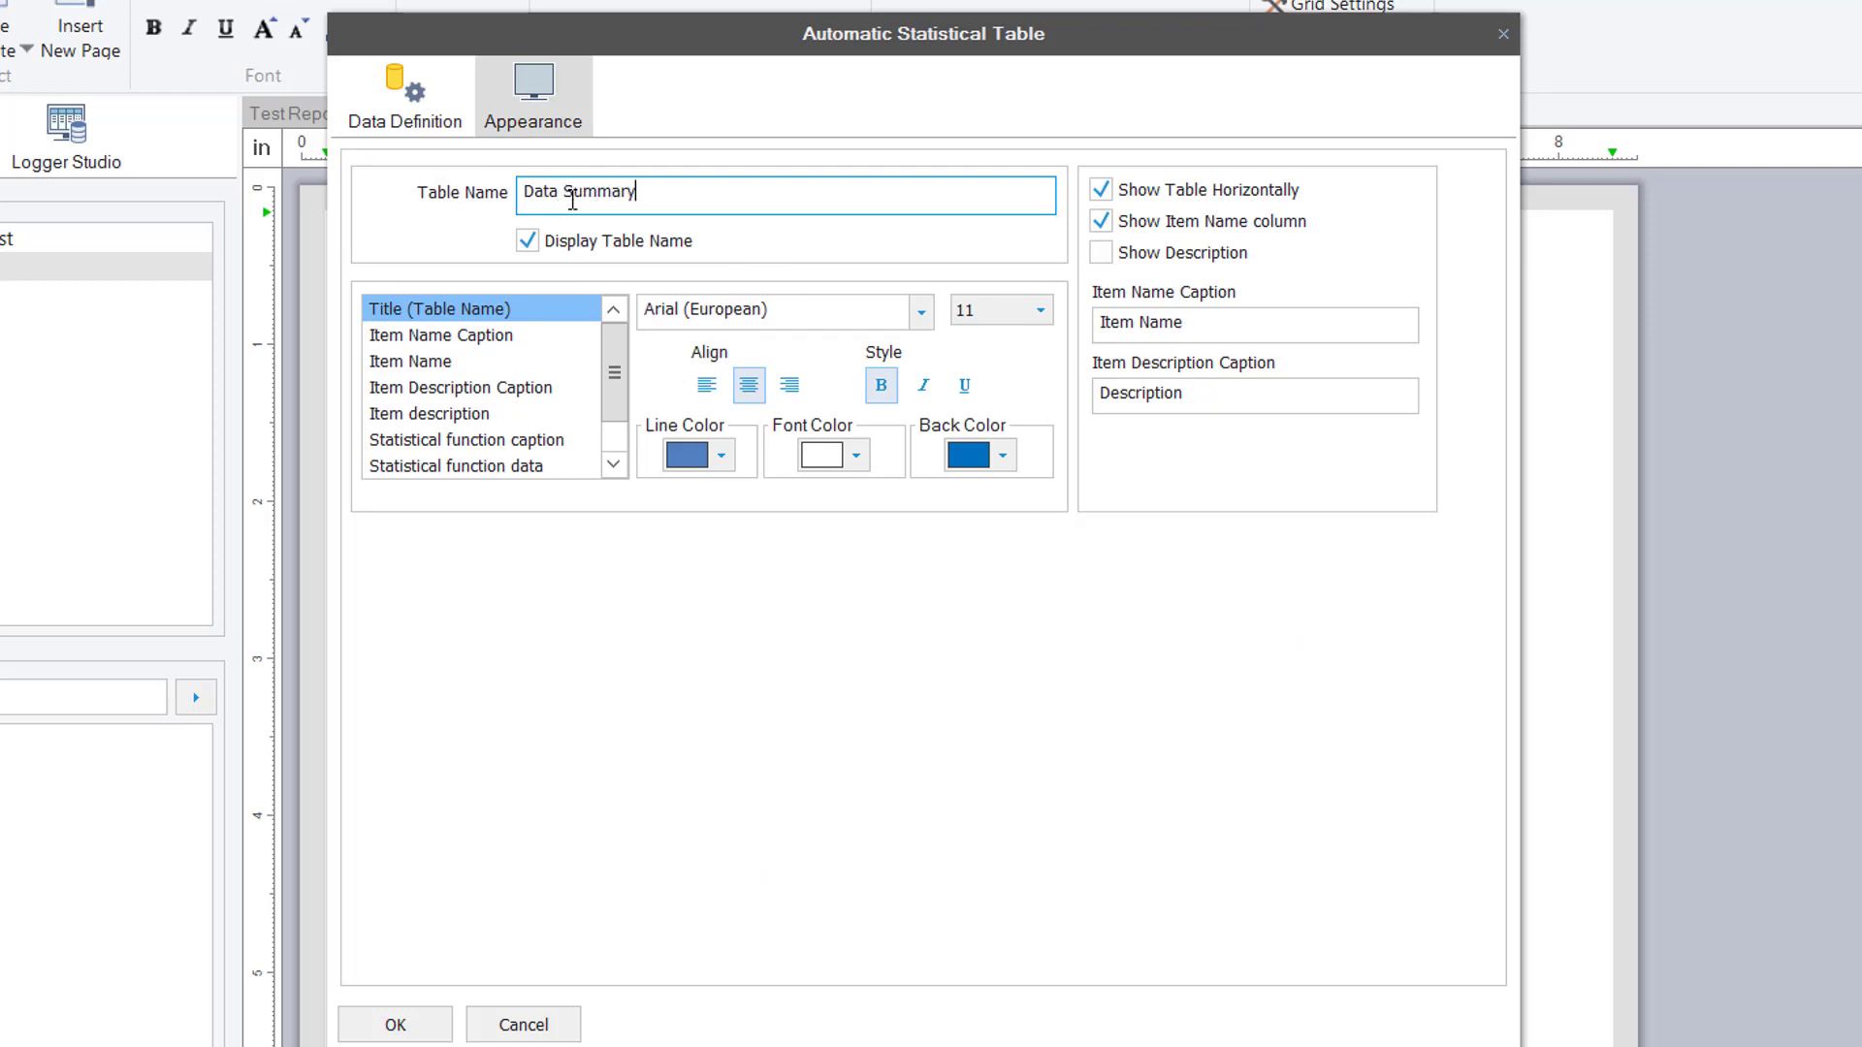
pyautogui.click(1100, 221)
pyautogui.click(1100, 252)
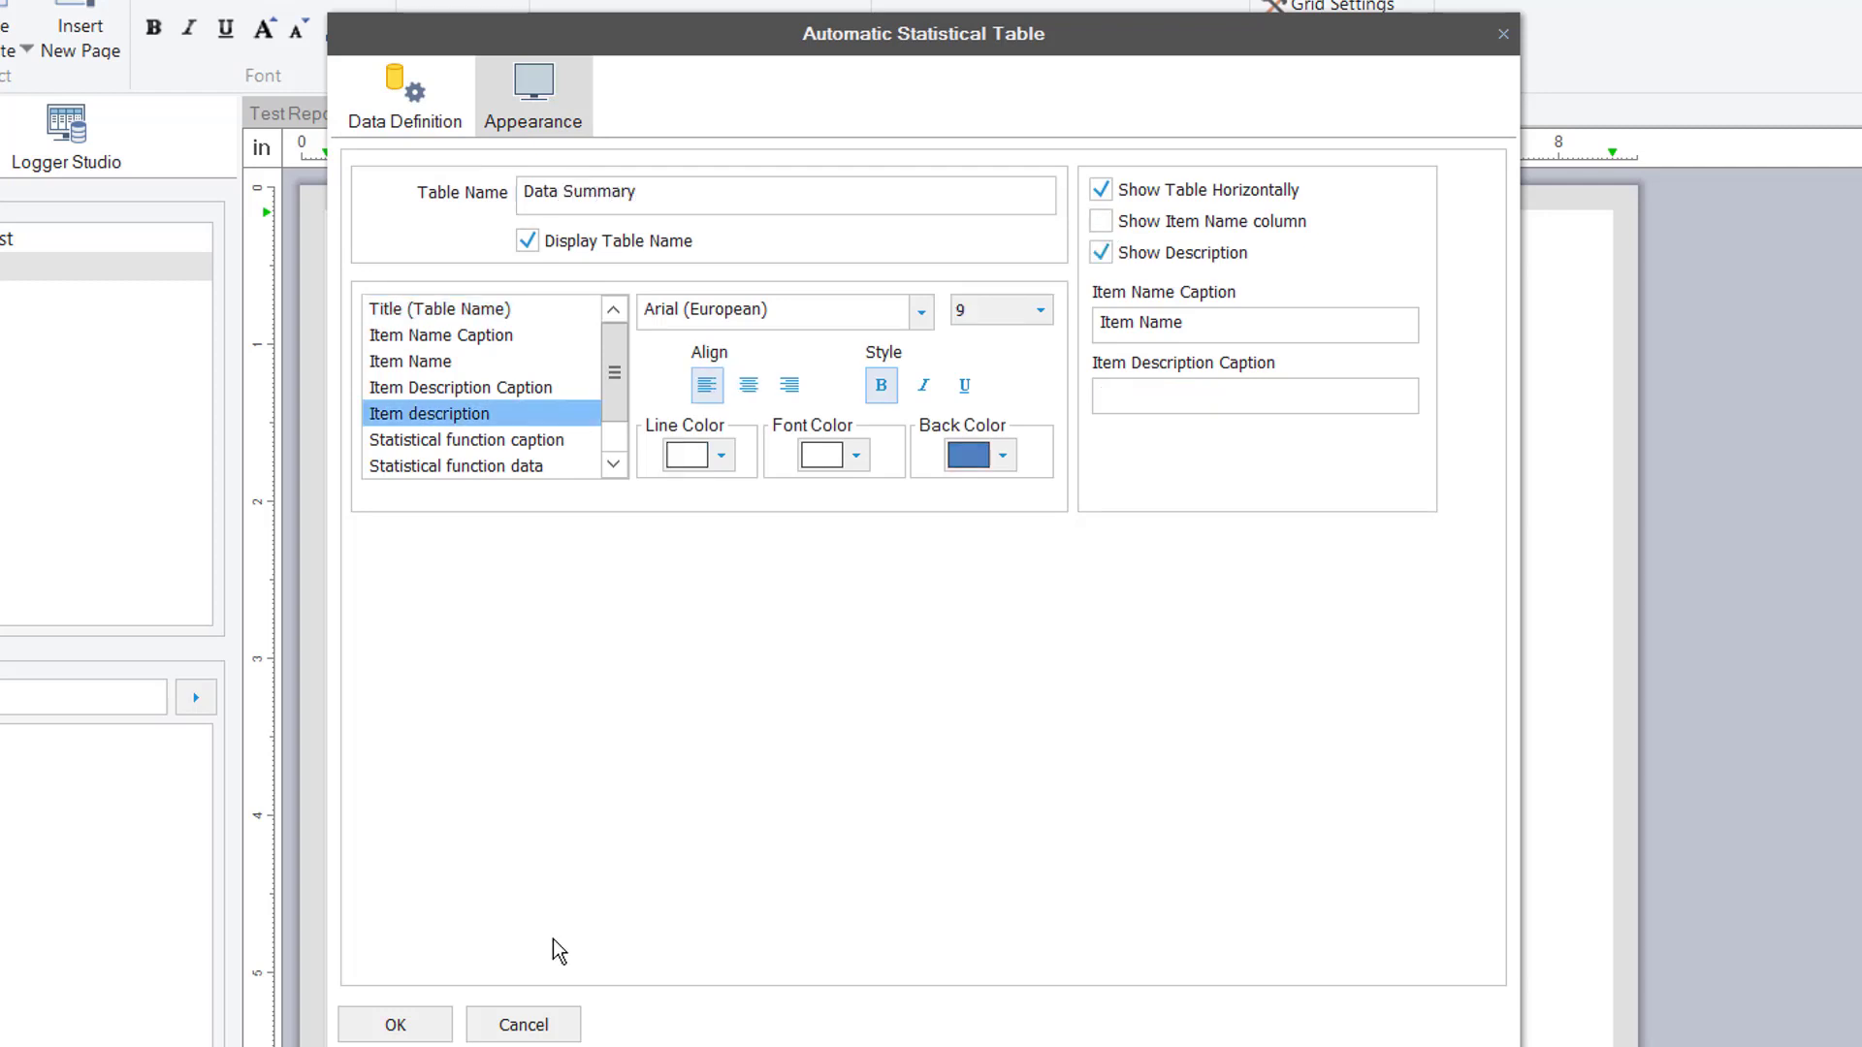
pyautogui.click(397, 1025)
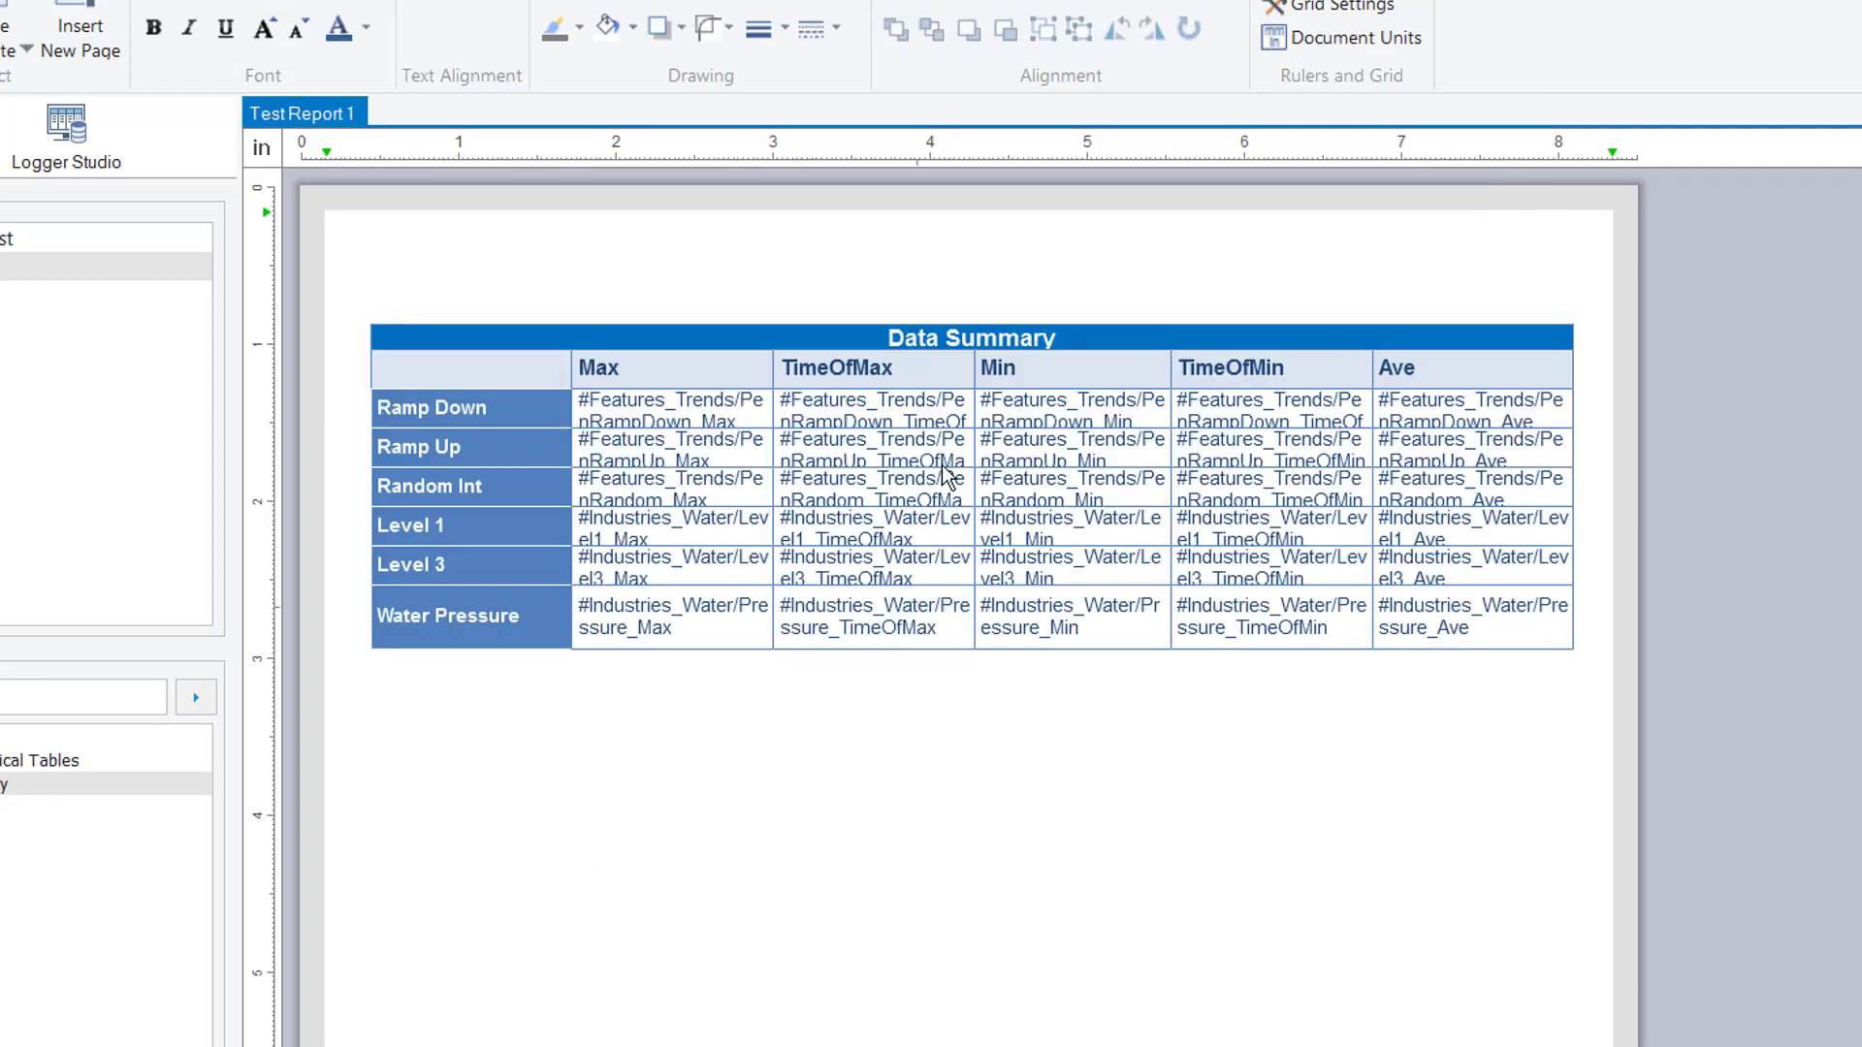
# Make the Data Summary table slightly narrower
pyautogui.click(855, 367)
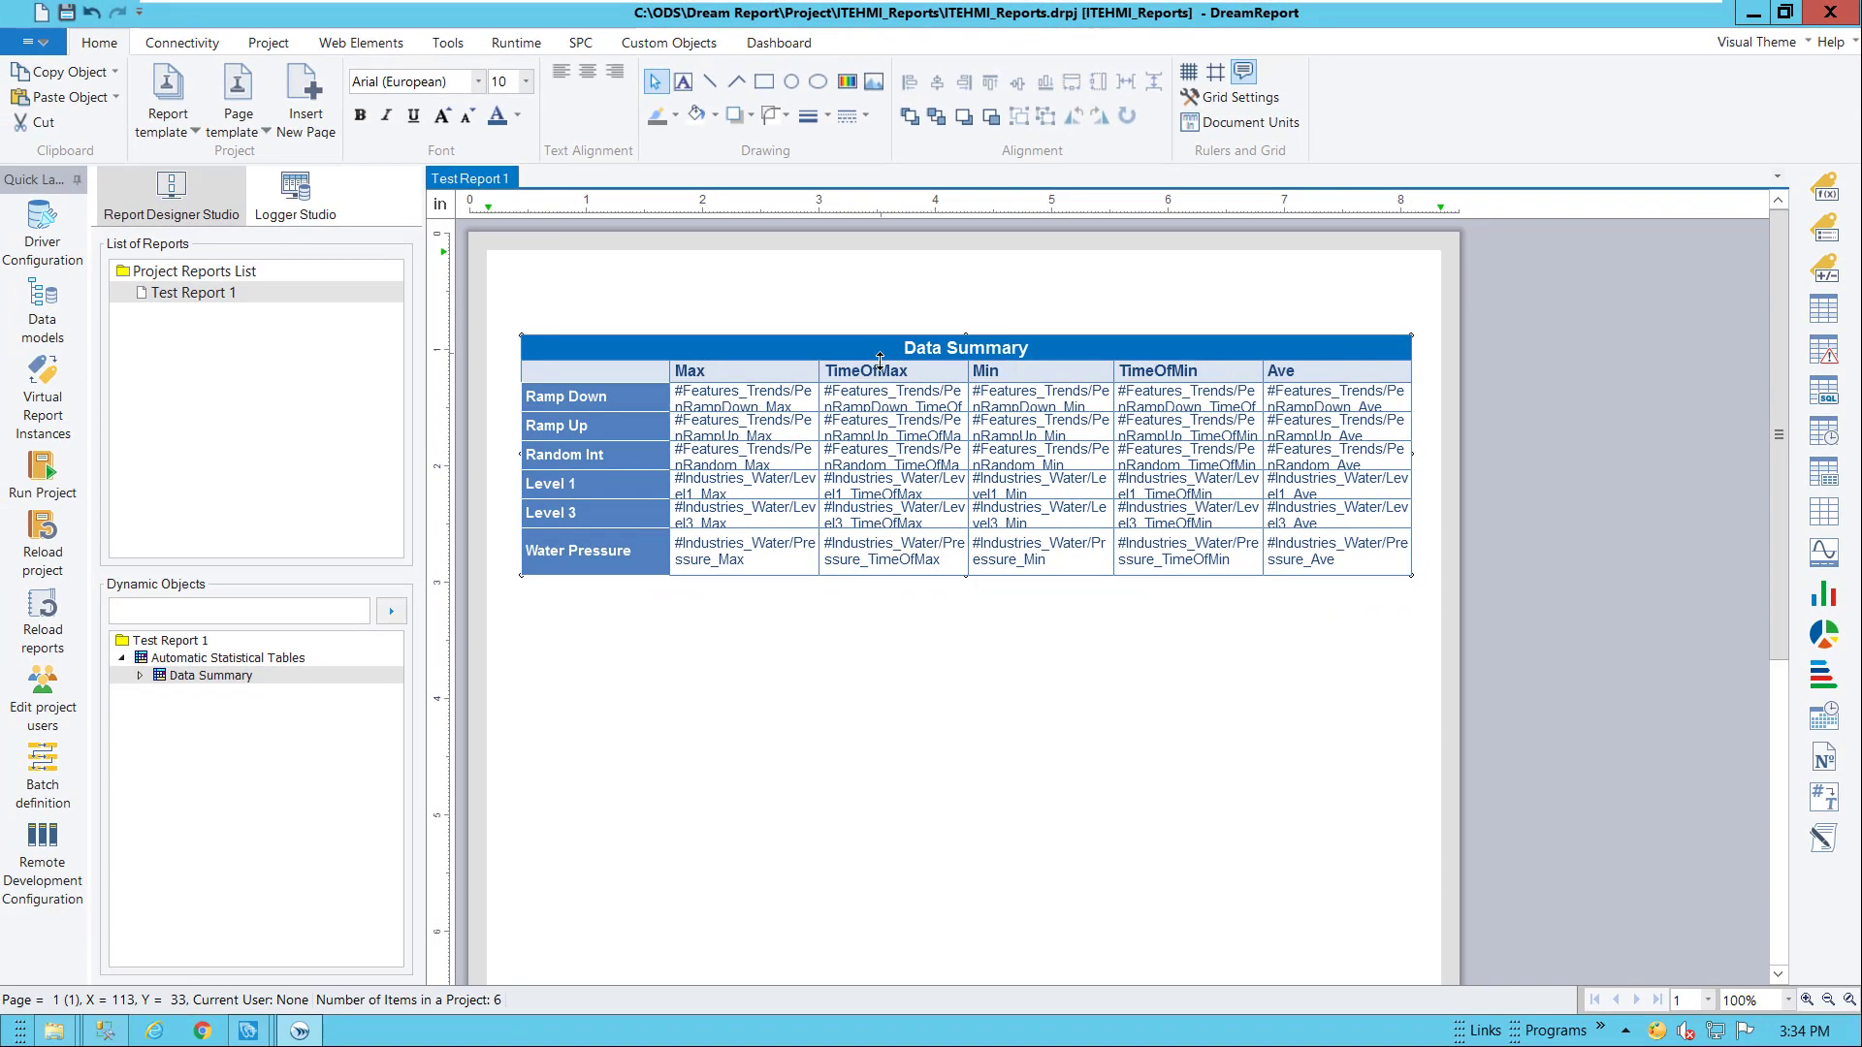
pyautogui.moveTo(639, 525); pyautogui.dragTo(640, 510)
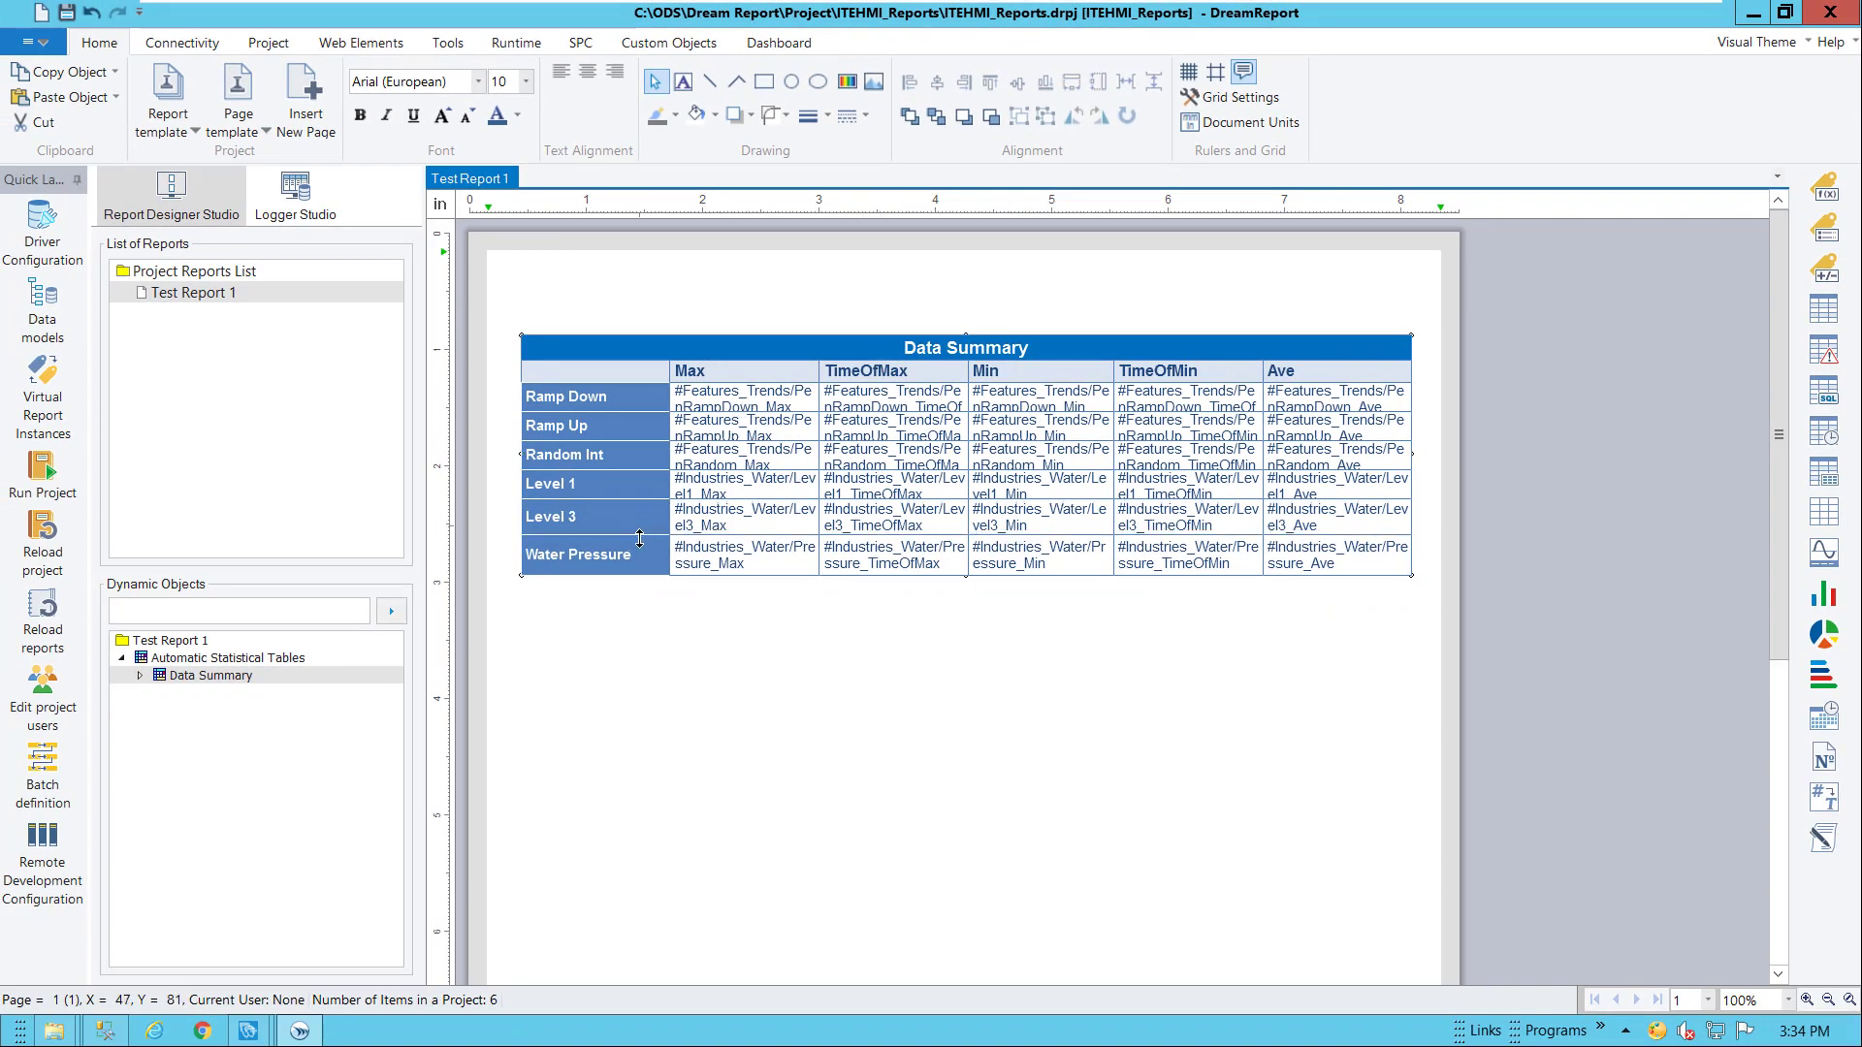
pyautogui.click(985, 602)
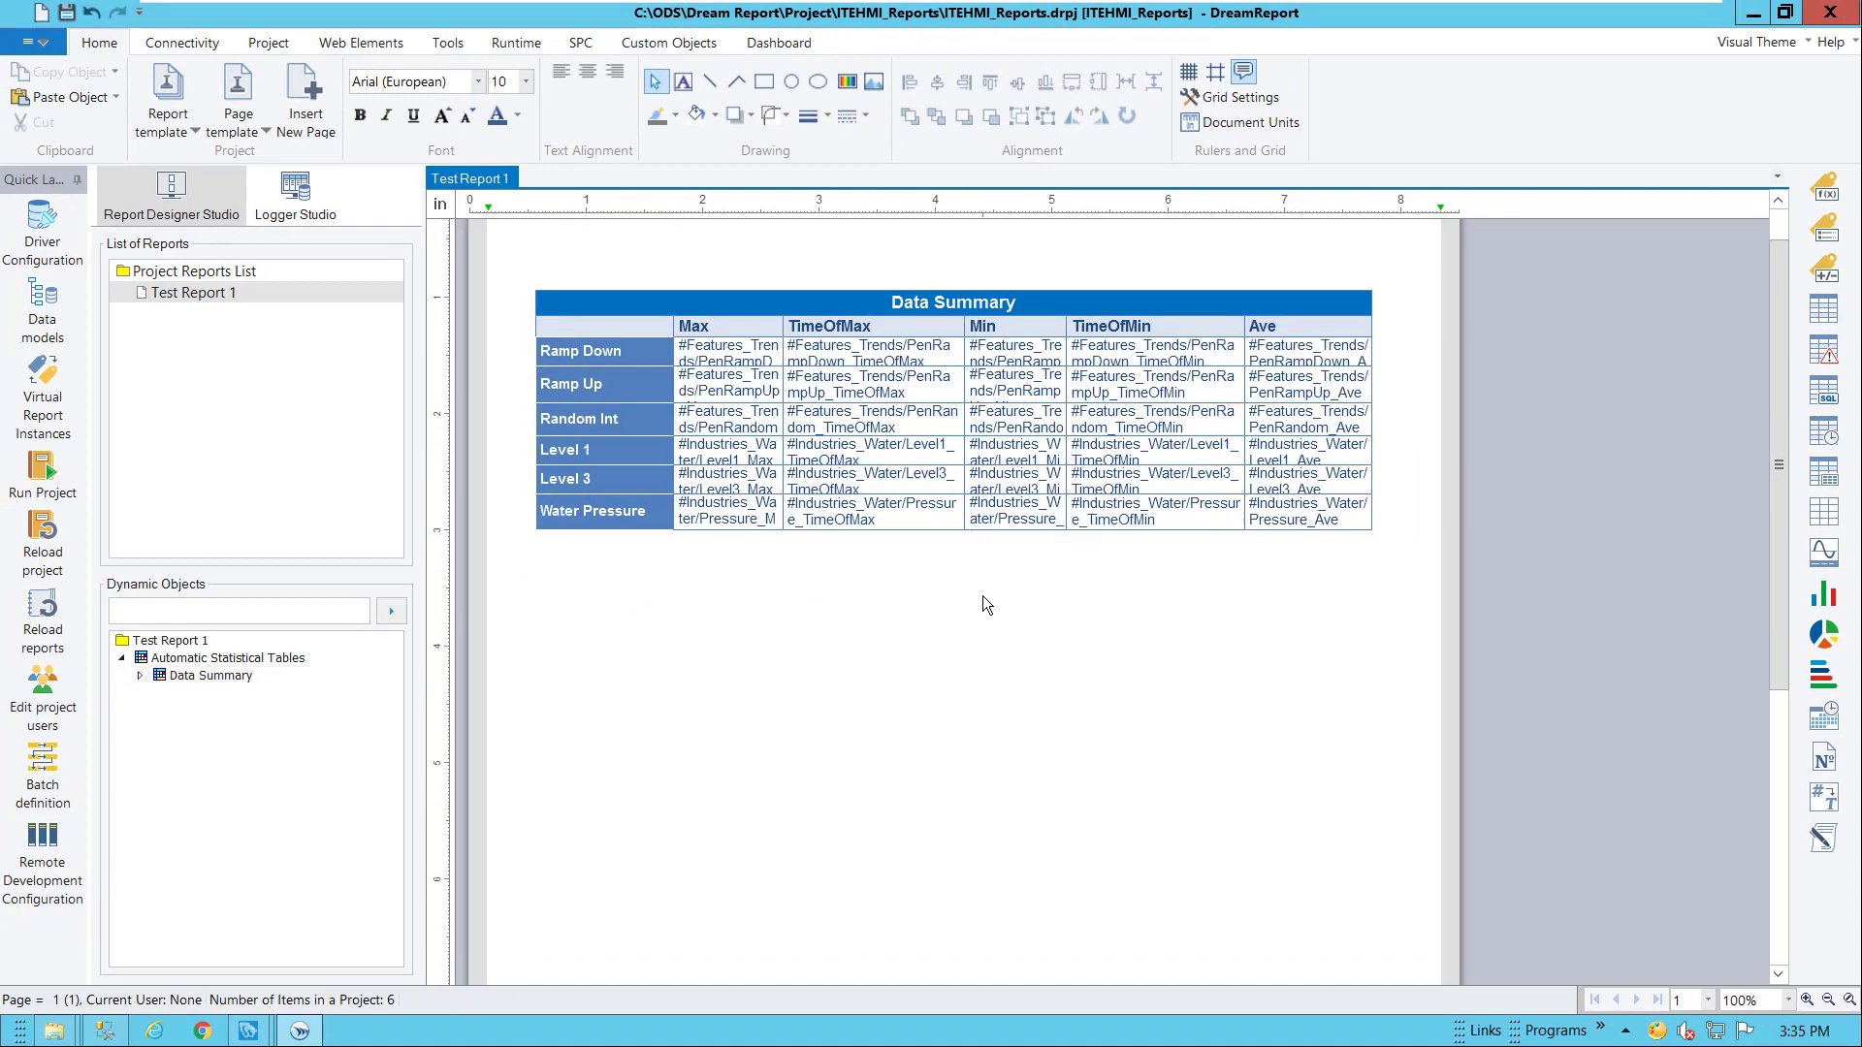
pyautogui.click(1821, 557)
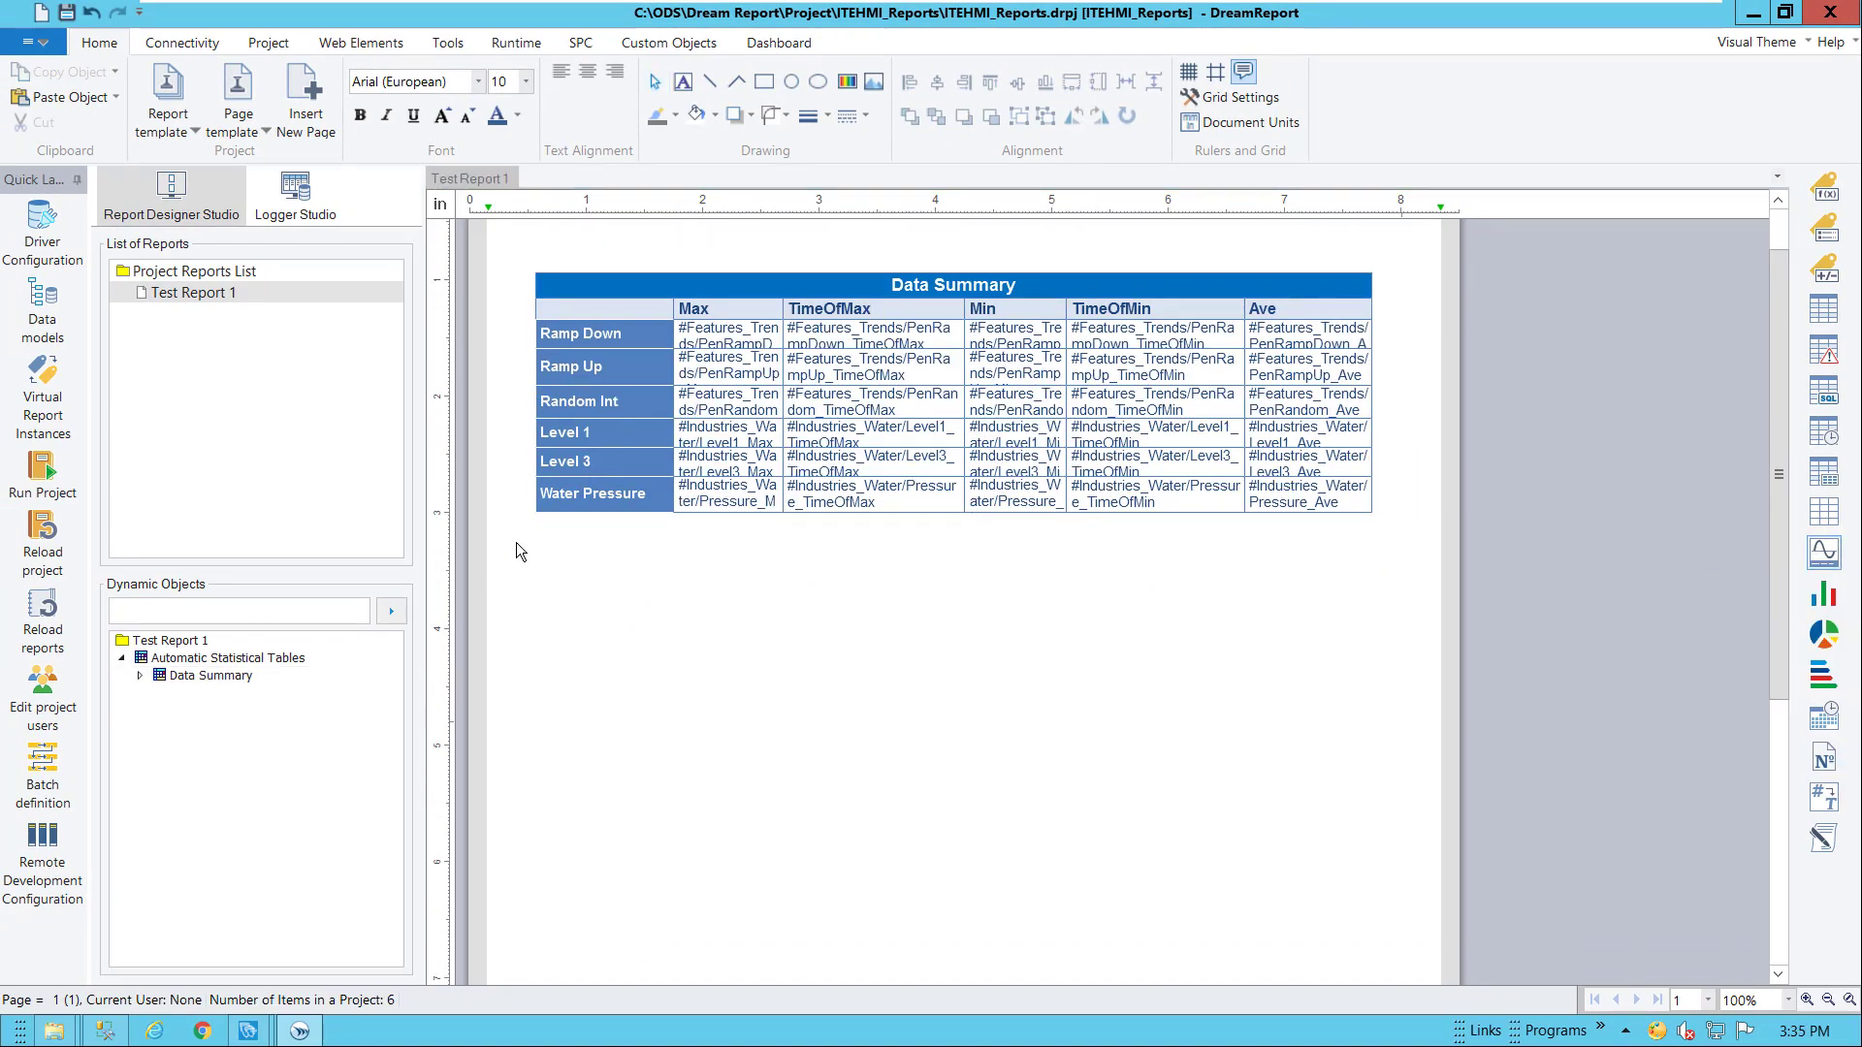
# Draw a trend chart below the table plotting InTouchEdgeHMI_HdaItem PenRampUp (legend 'Ramp Up') and Pressure over the last 3 minutes
pyautogui.moveTo(537, 526); pyautogui.dragTo(1370, 762)
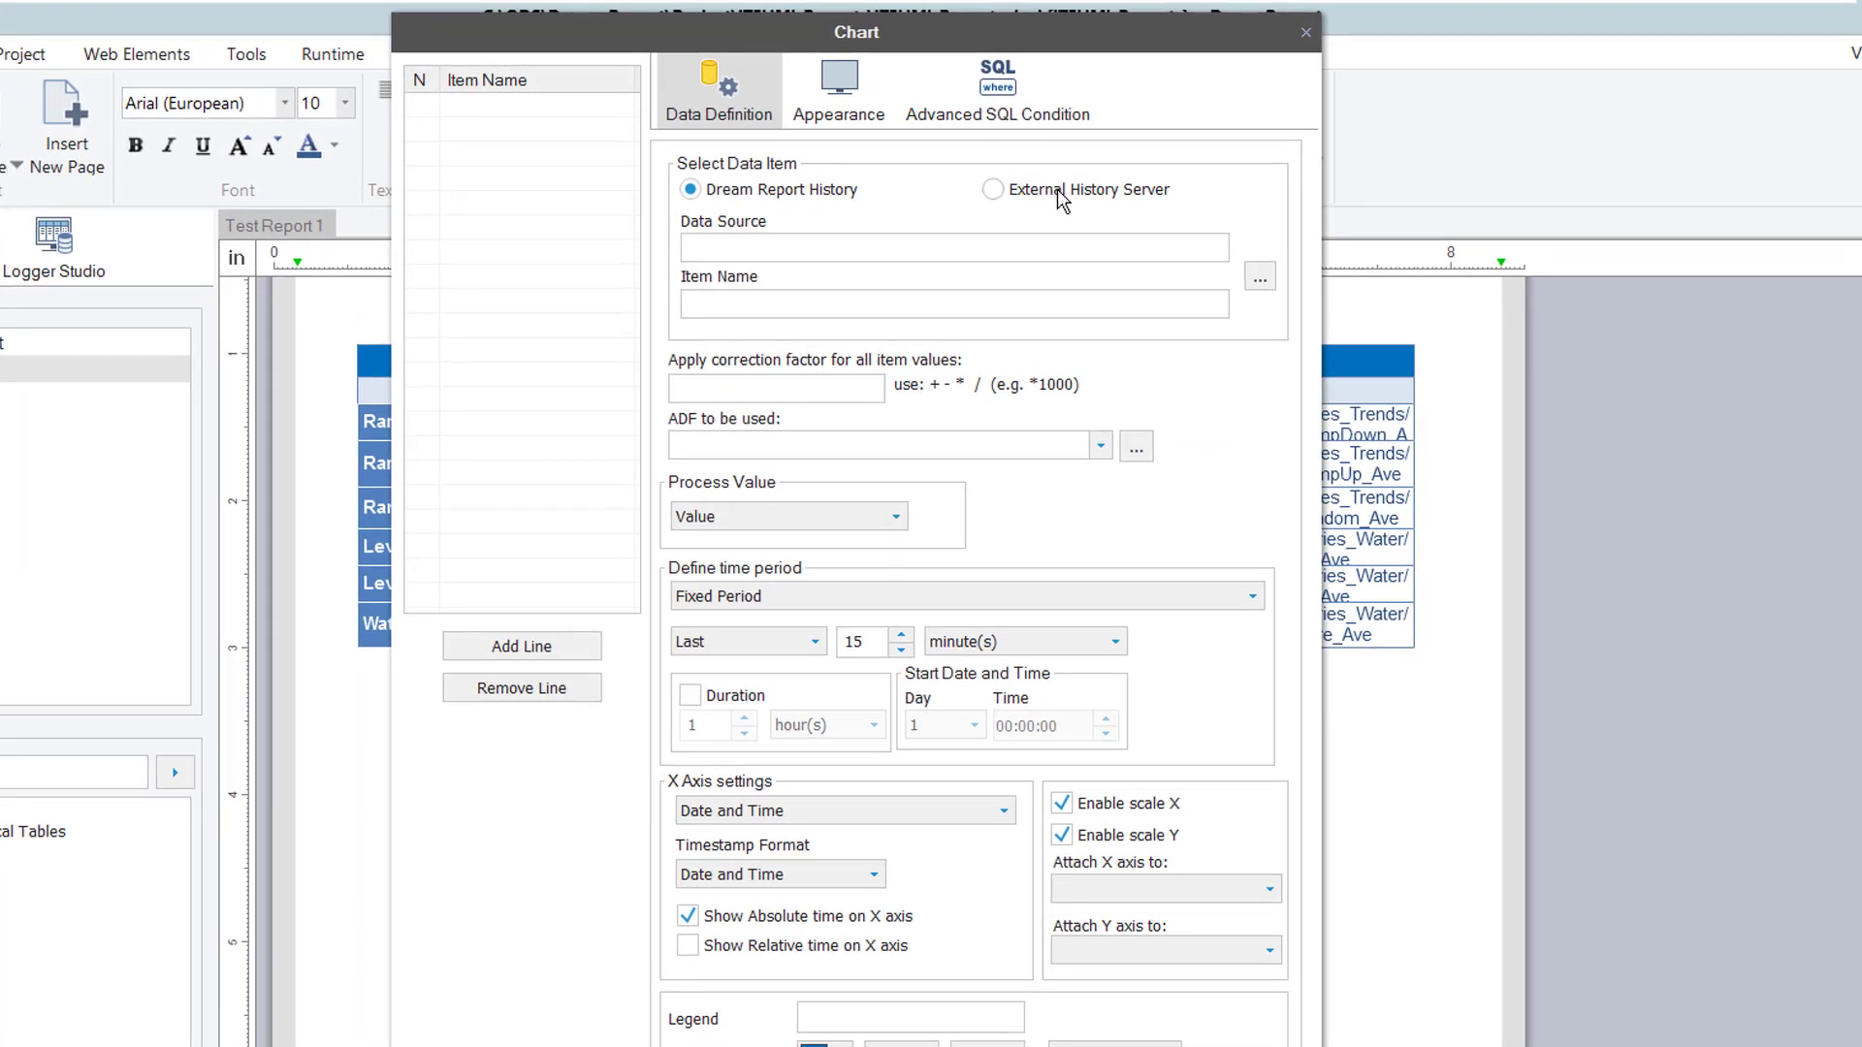
pyautogui.click(1061, 197)
pyautogui.click(1260, 279)
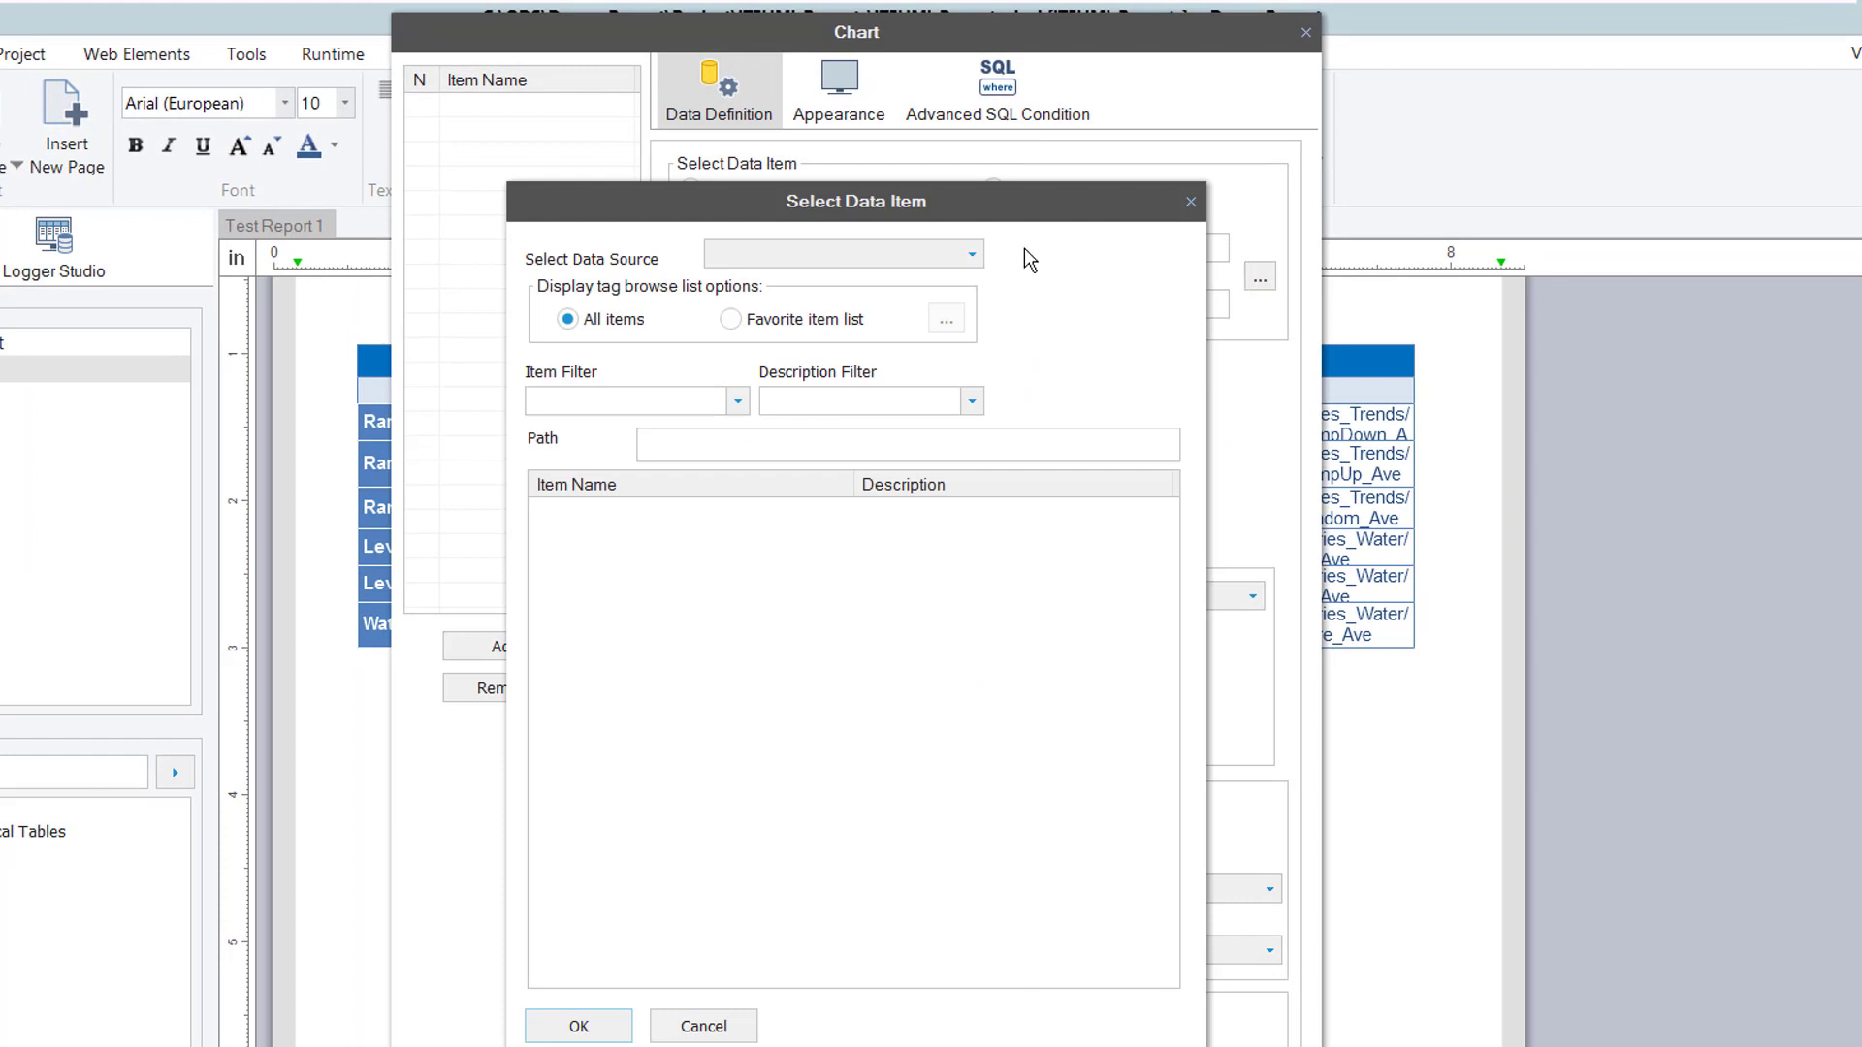
pyautogui.click(973, 256)
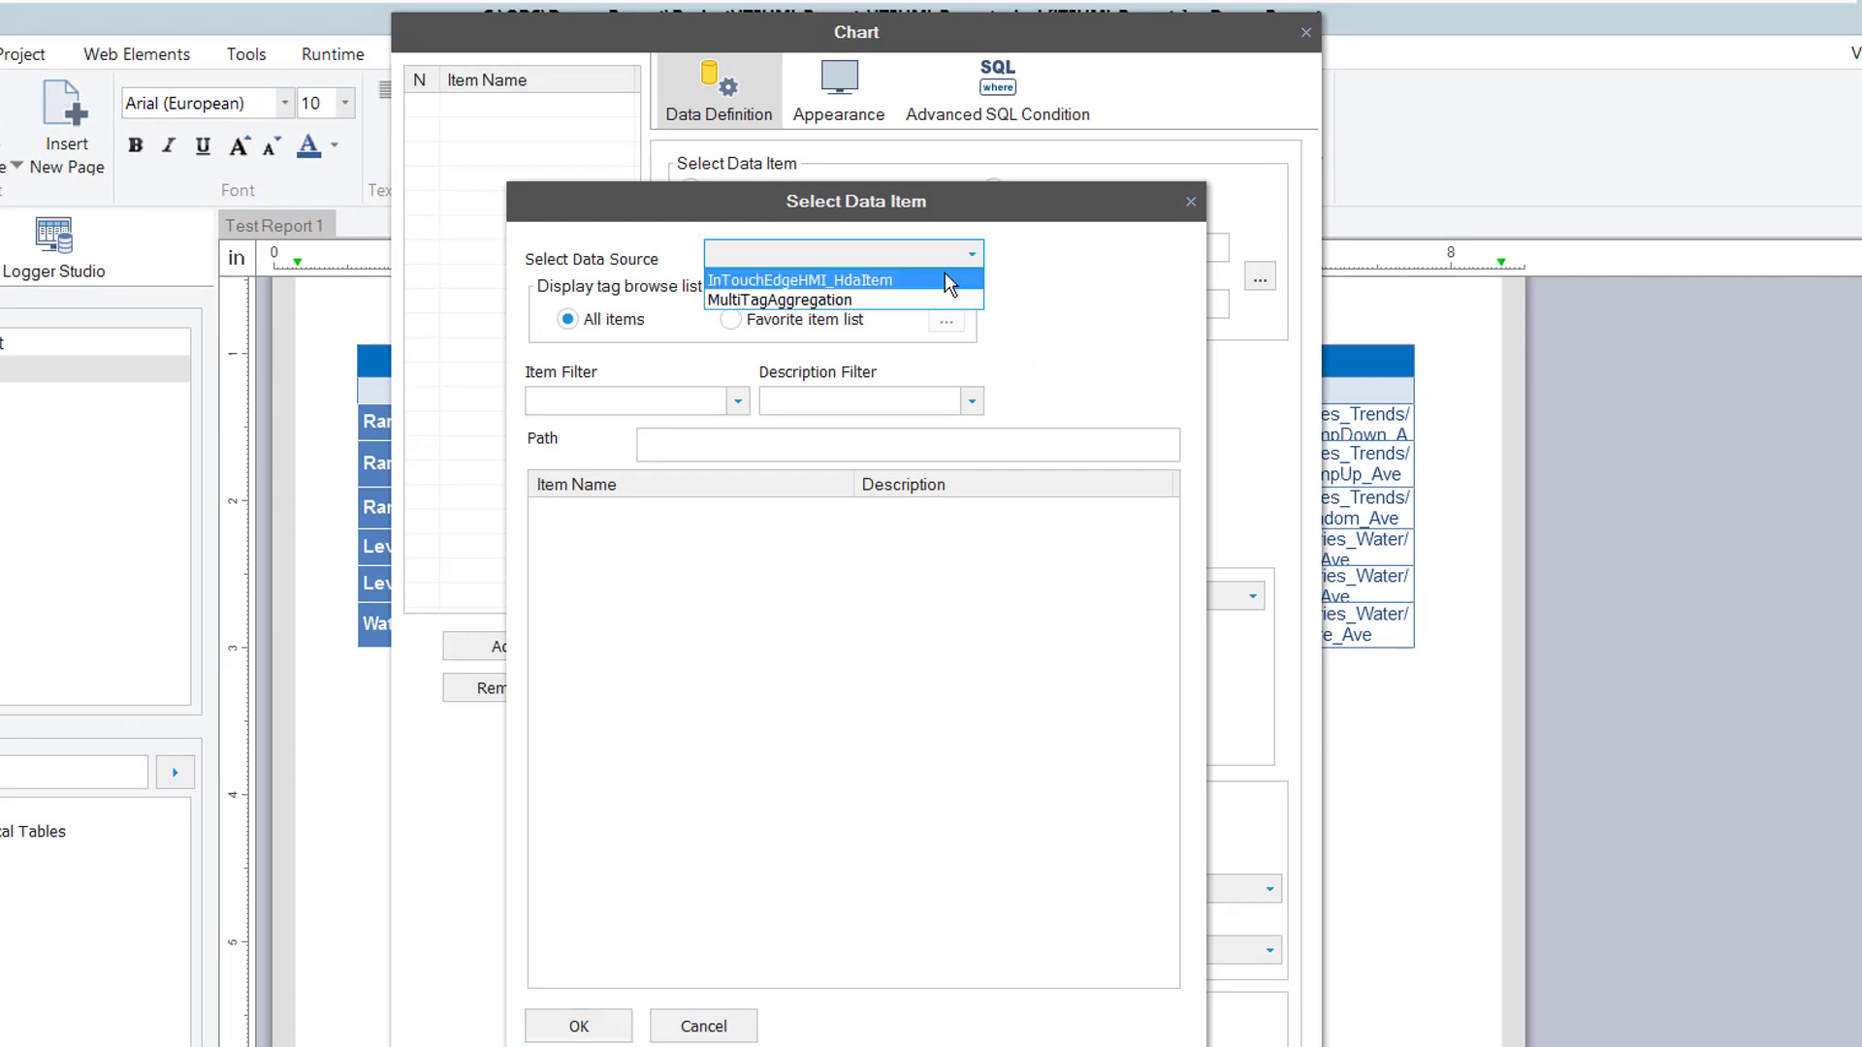
pyautogui.click(948, 282)
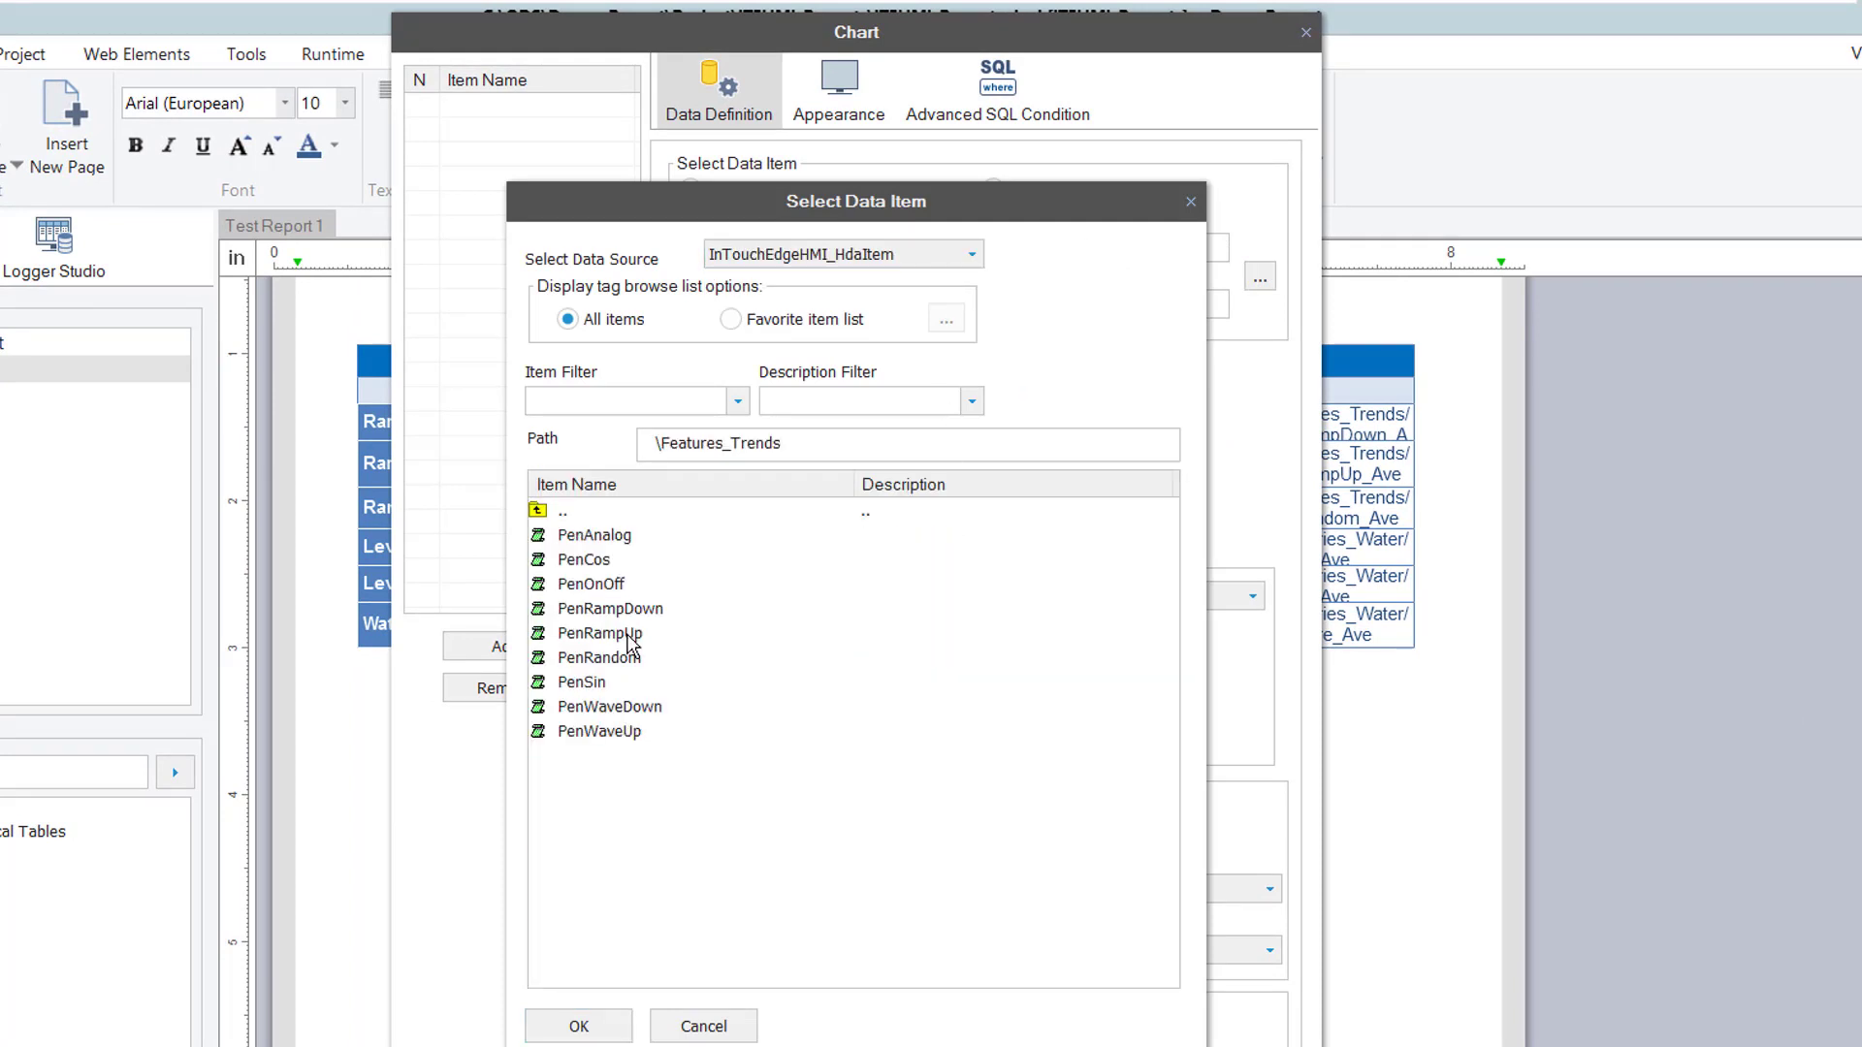
pyautogui.doubleClick(628, 640)
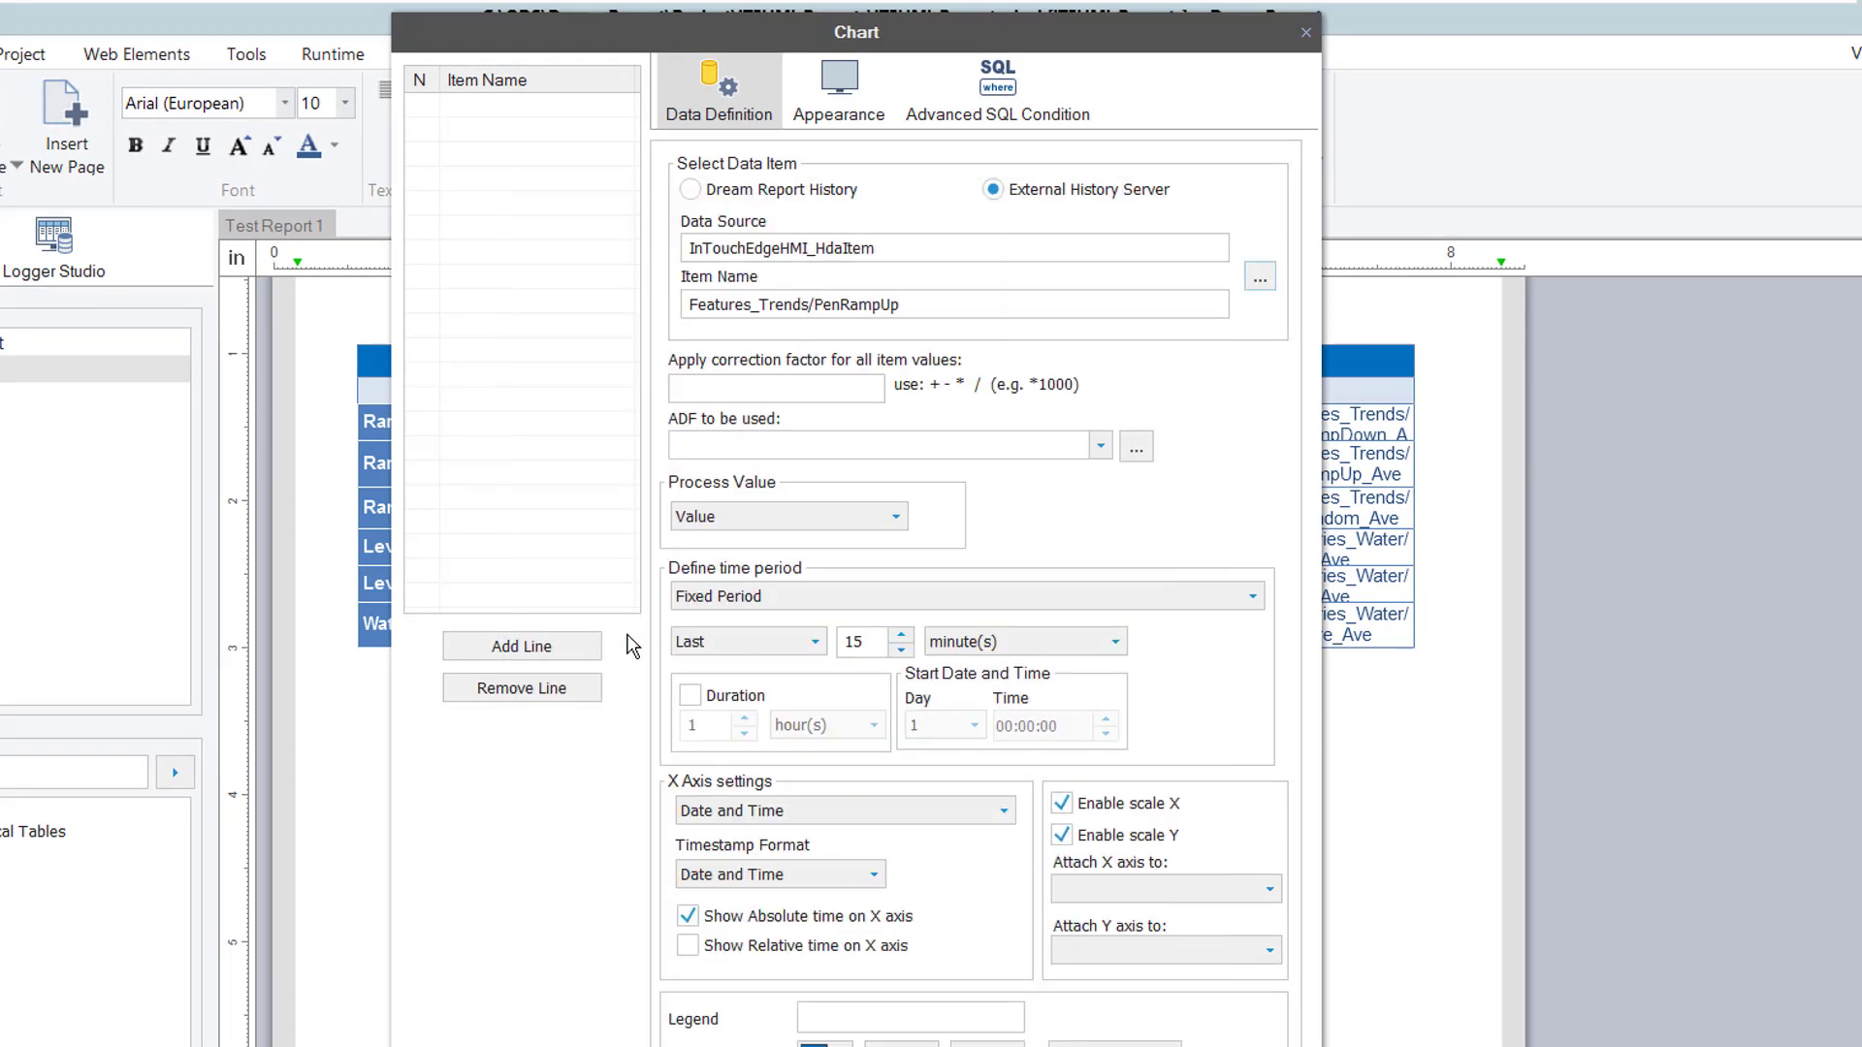
pyautogui.click(872, 640)
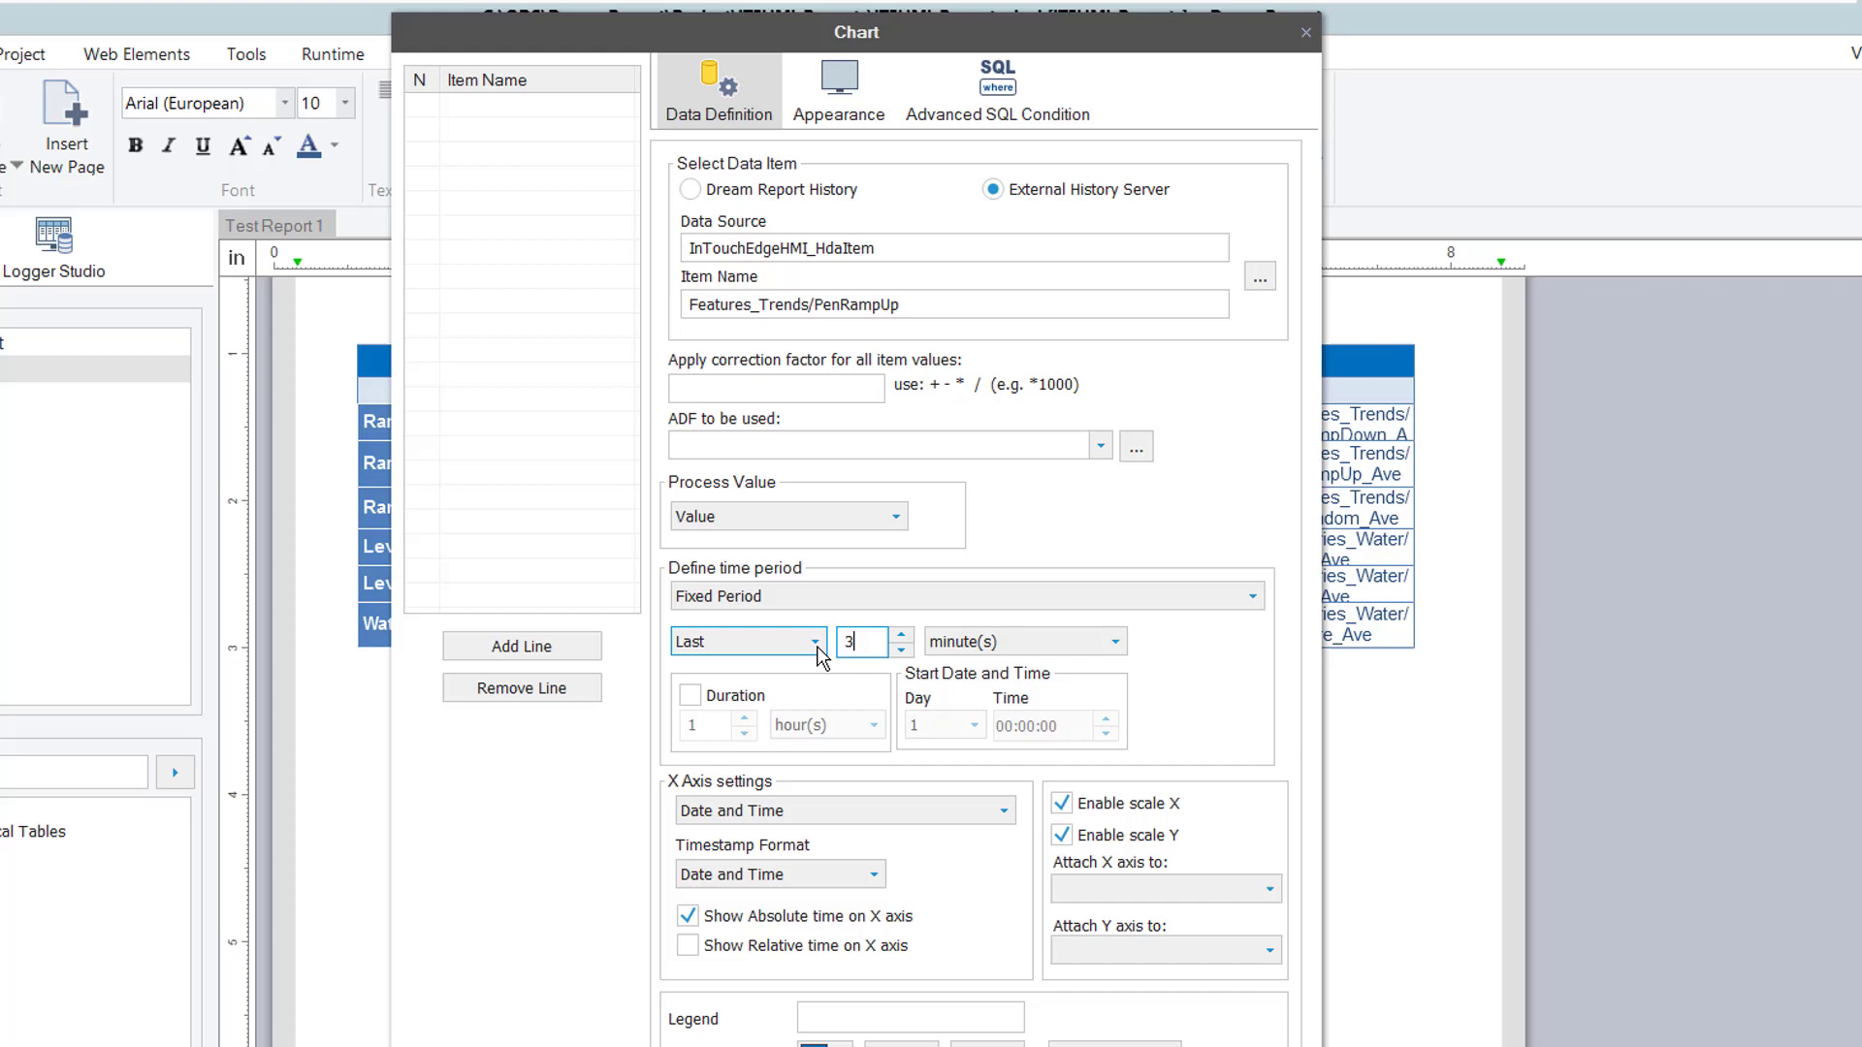
pyautogui.click(883, 1018)
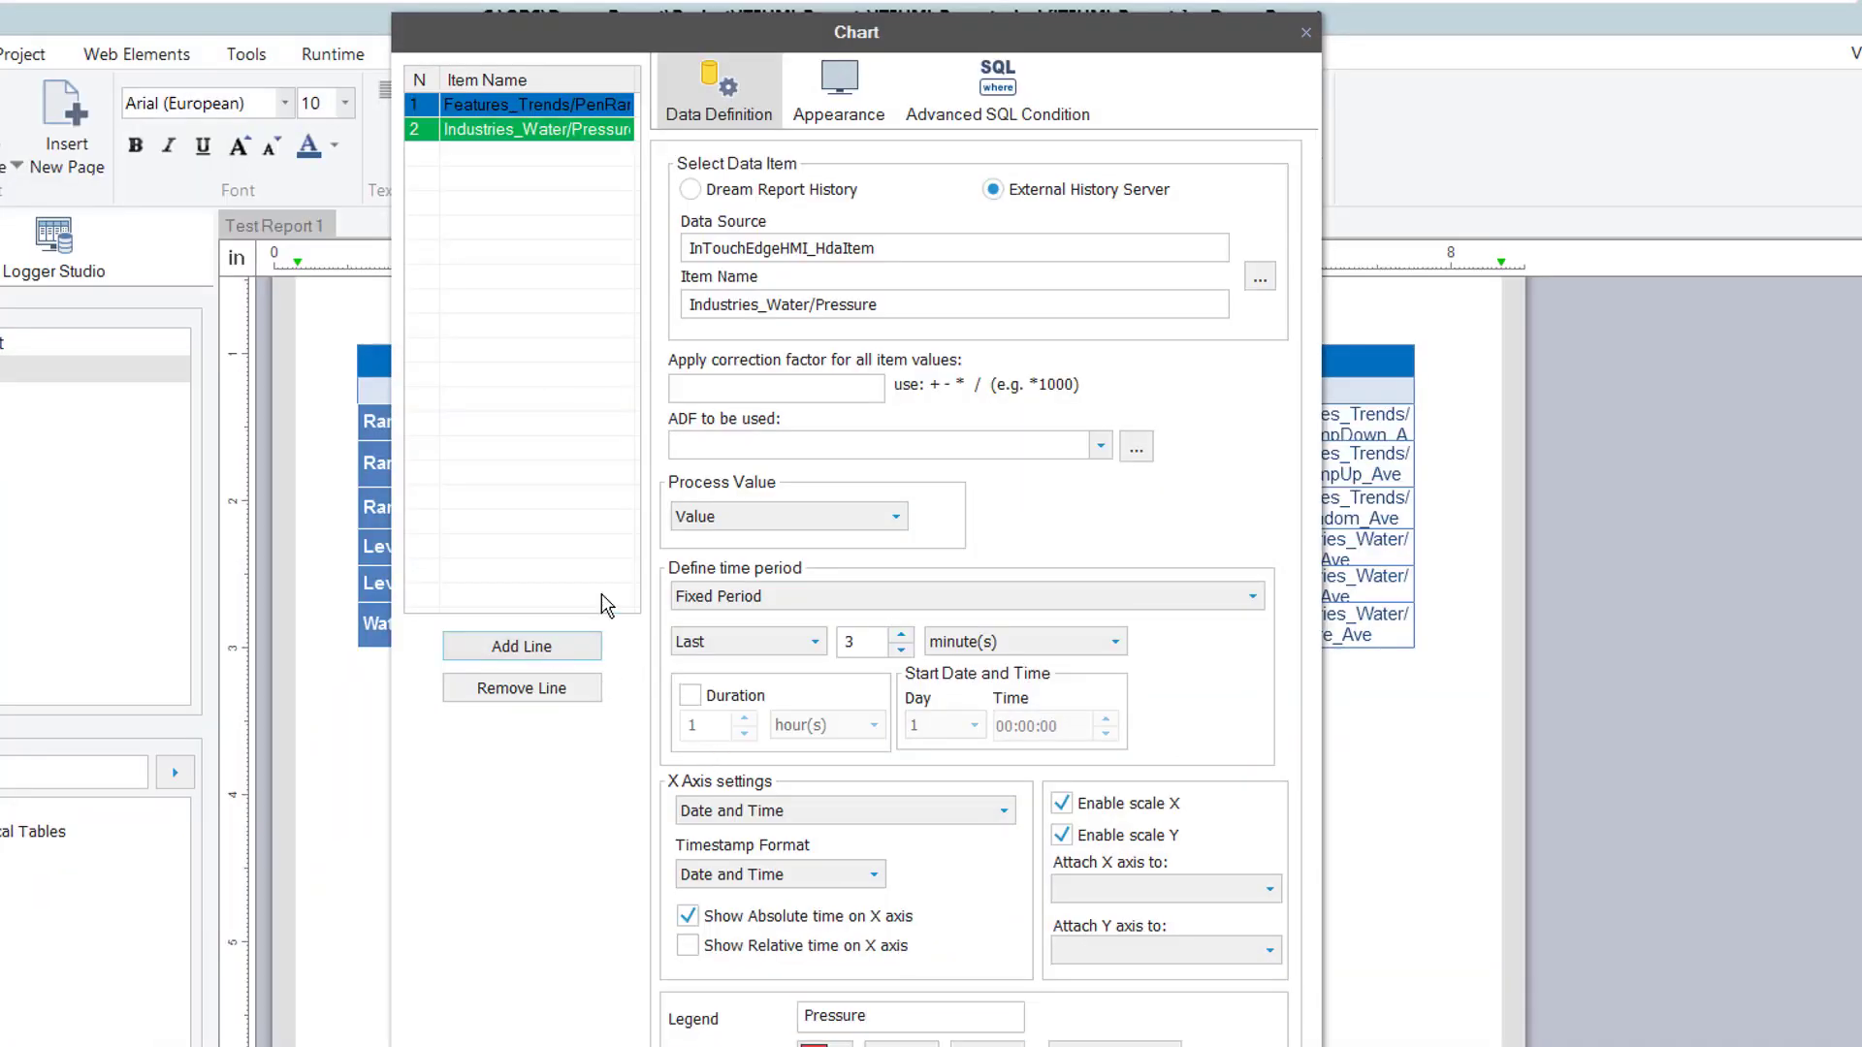
pyautogui.click(876, 110)
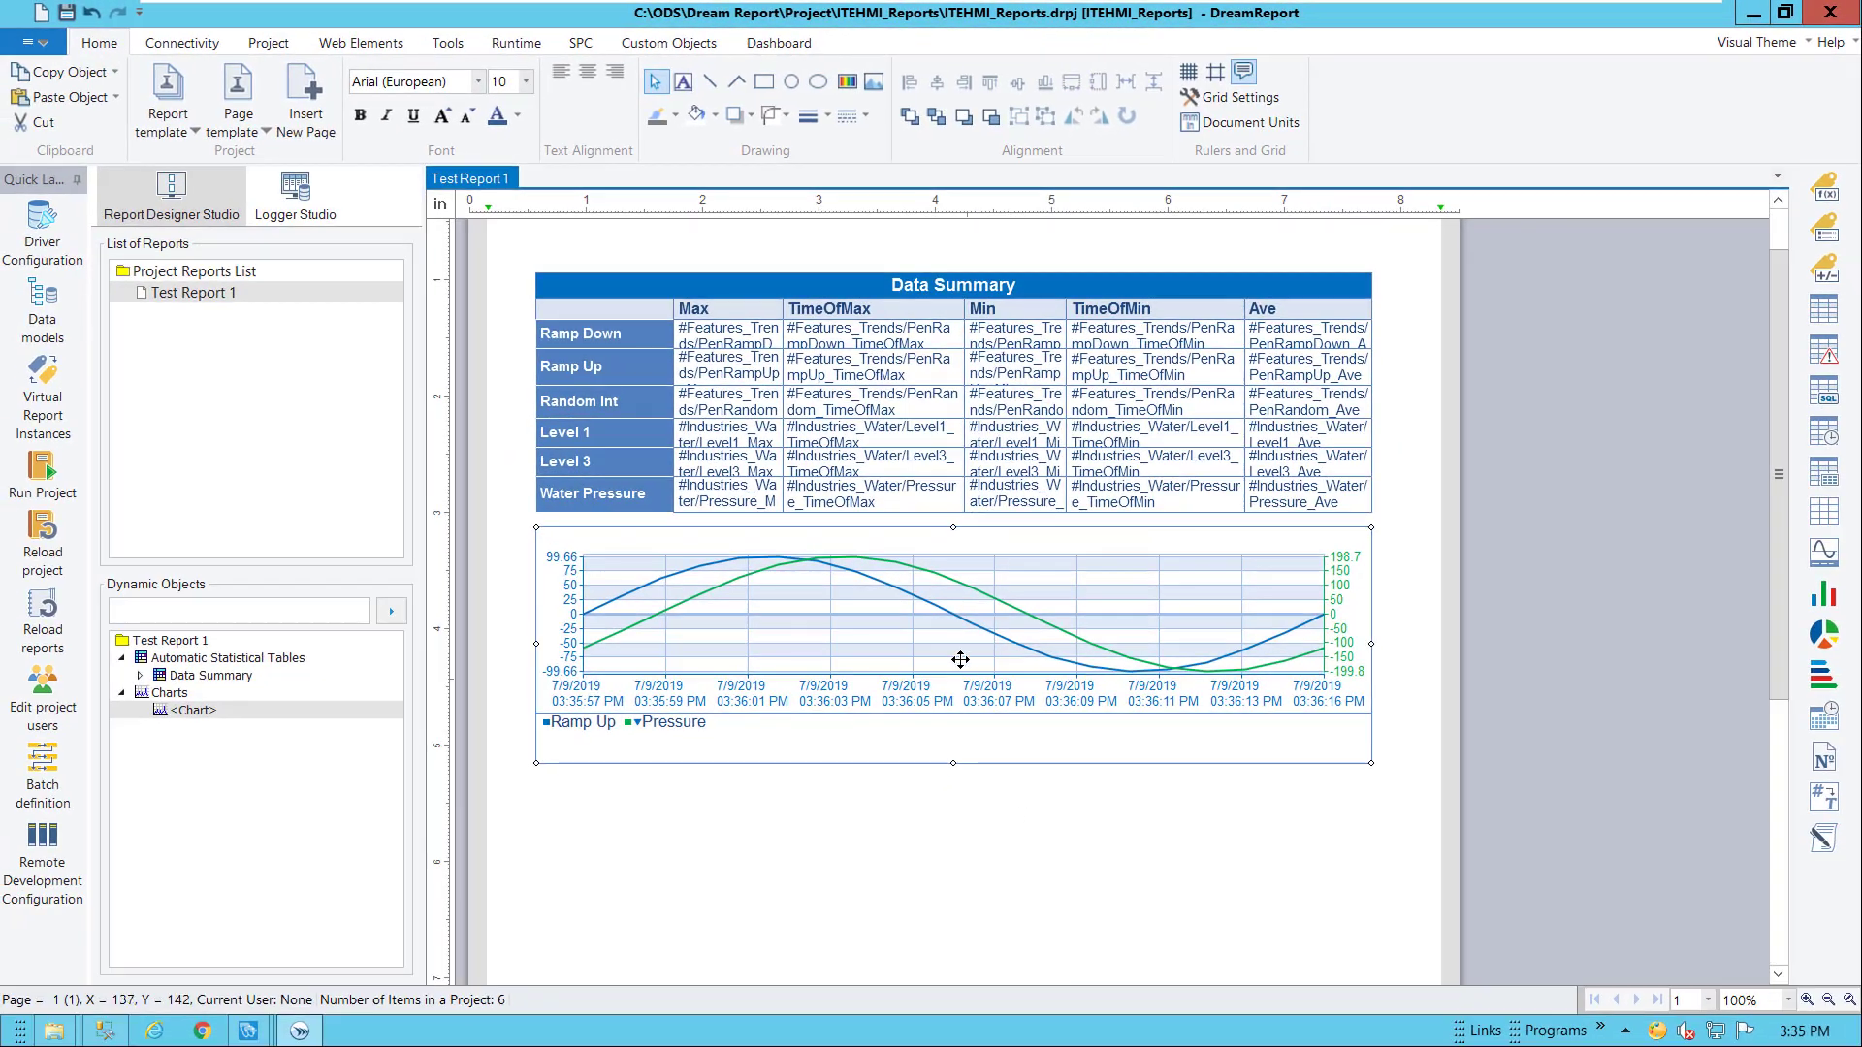
# Draw an alarm table area on the page below the trend chart
pyautogui.scroll(-3, 1091, 800)
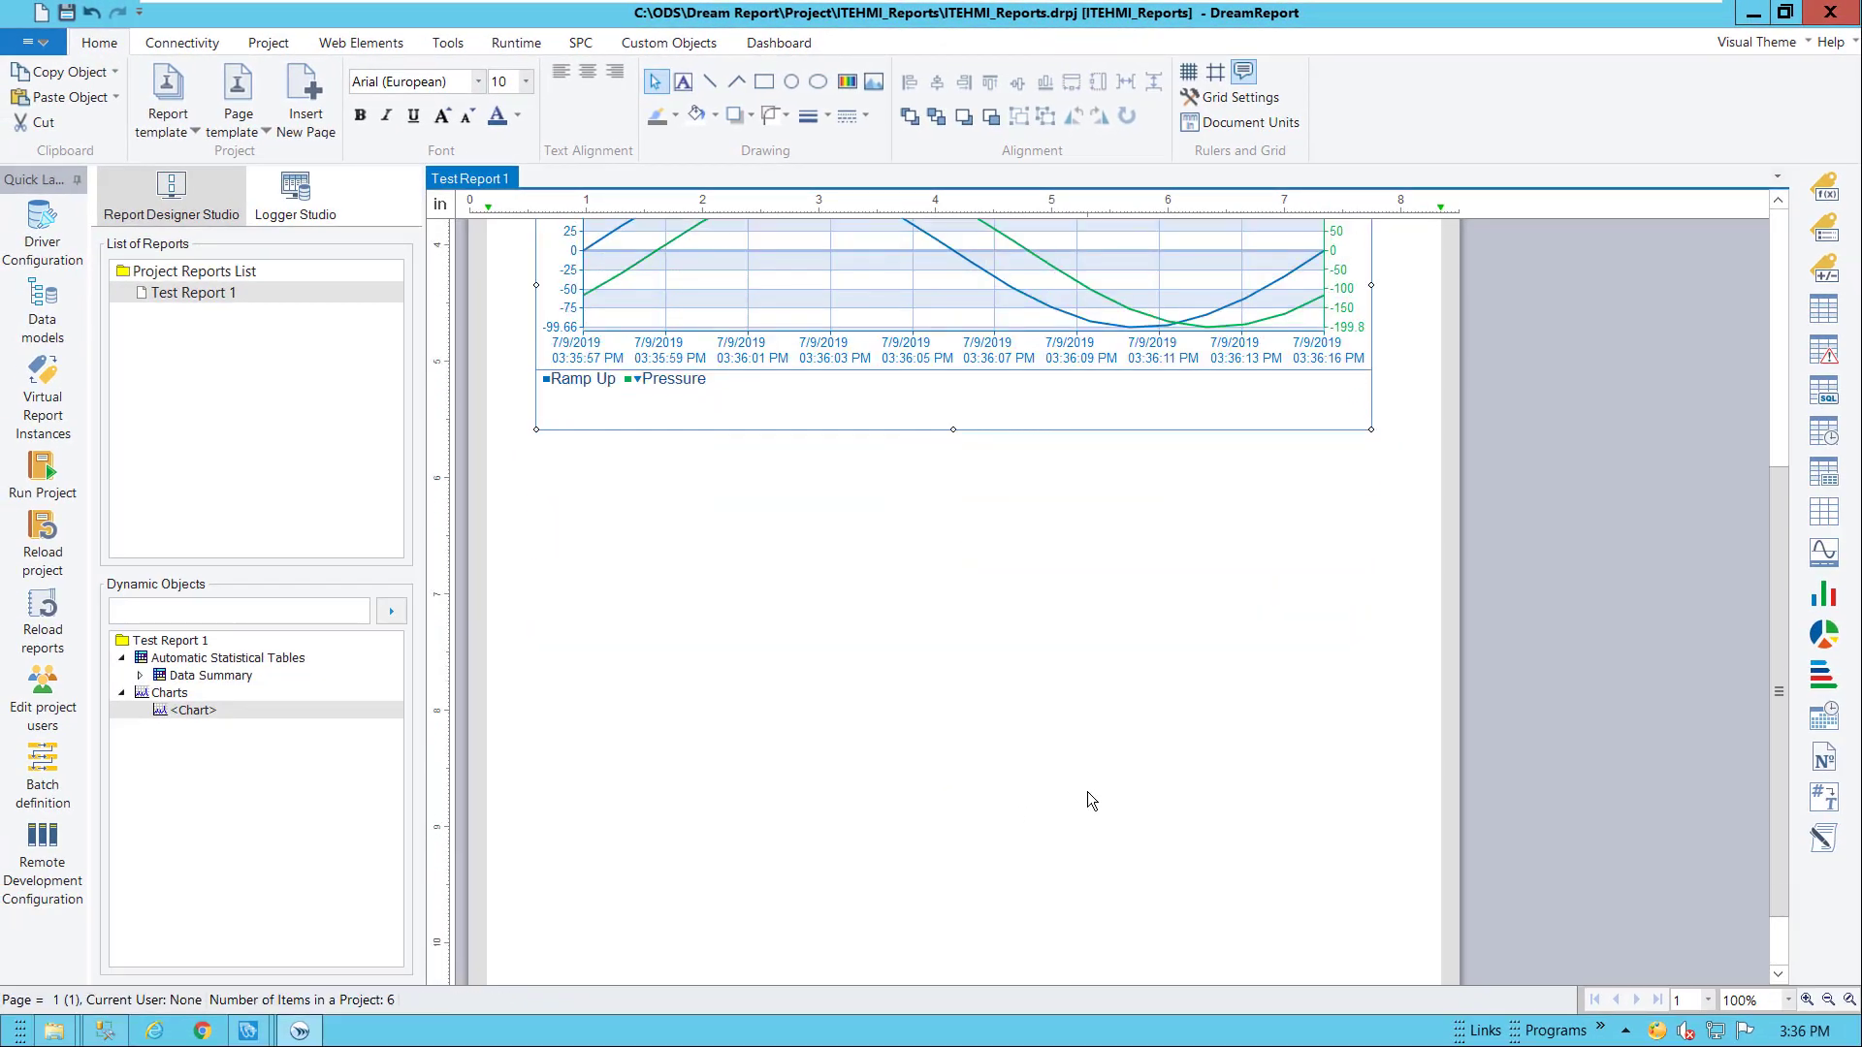
pyautogui.scroll(-1, 1087, 792)
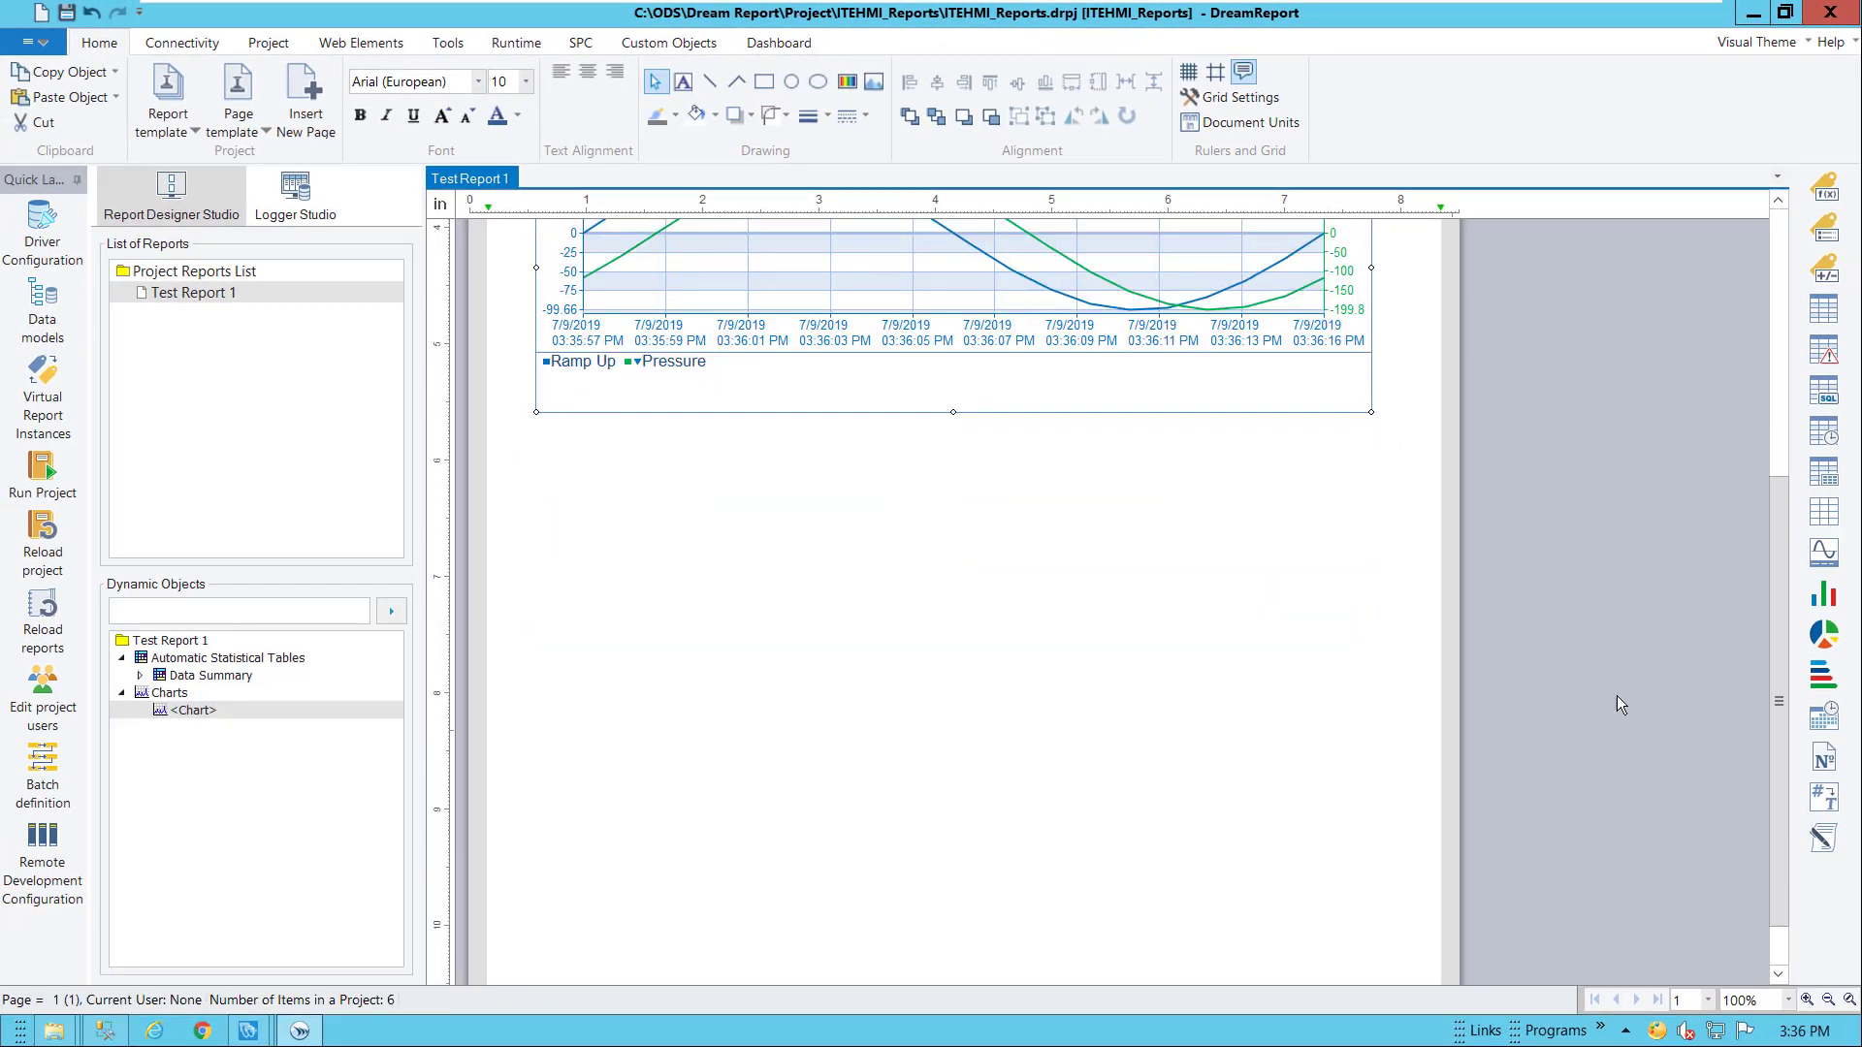
pyautogui.click(1823, 351)
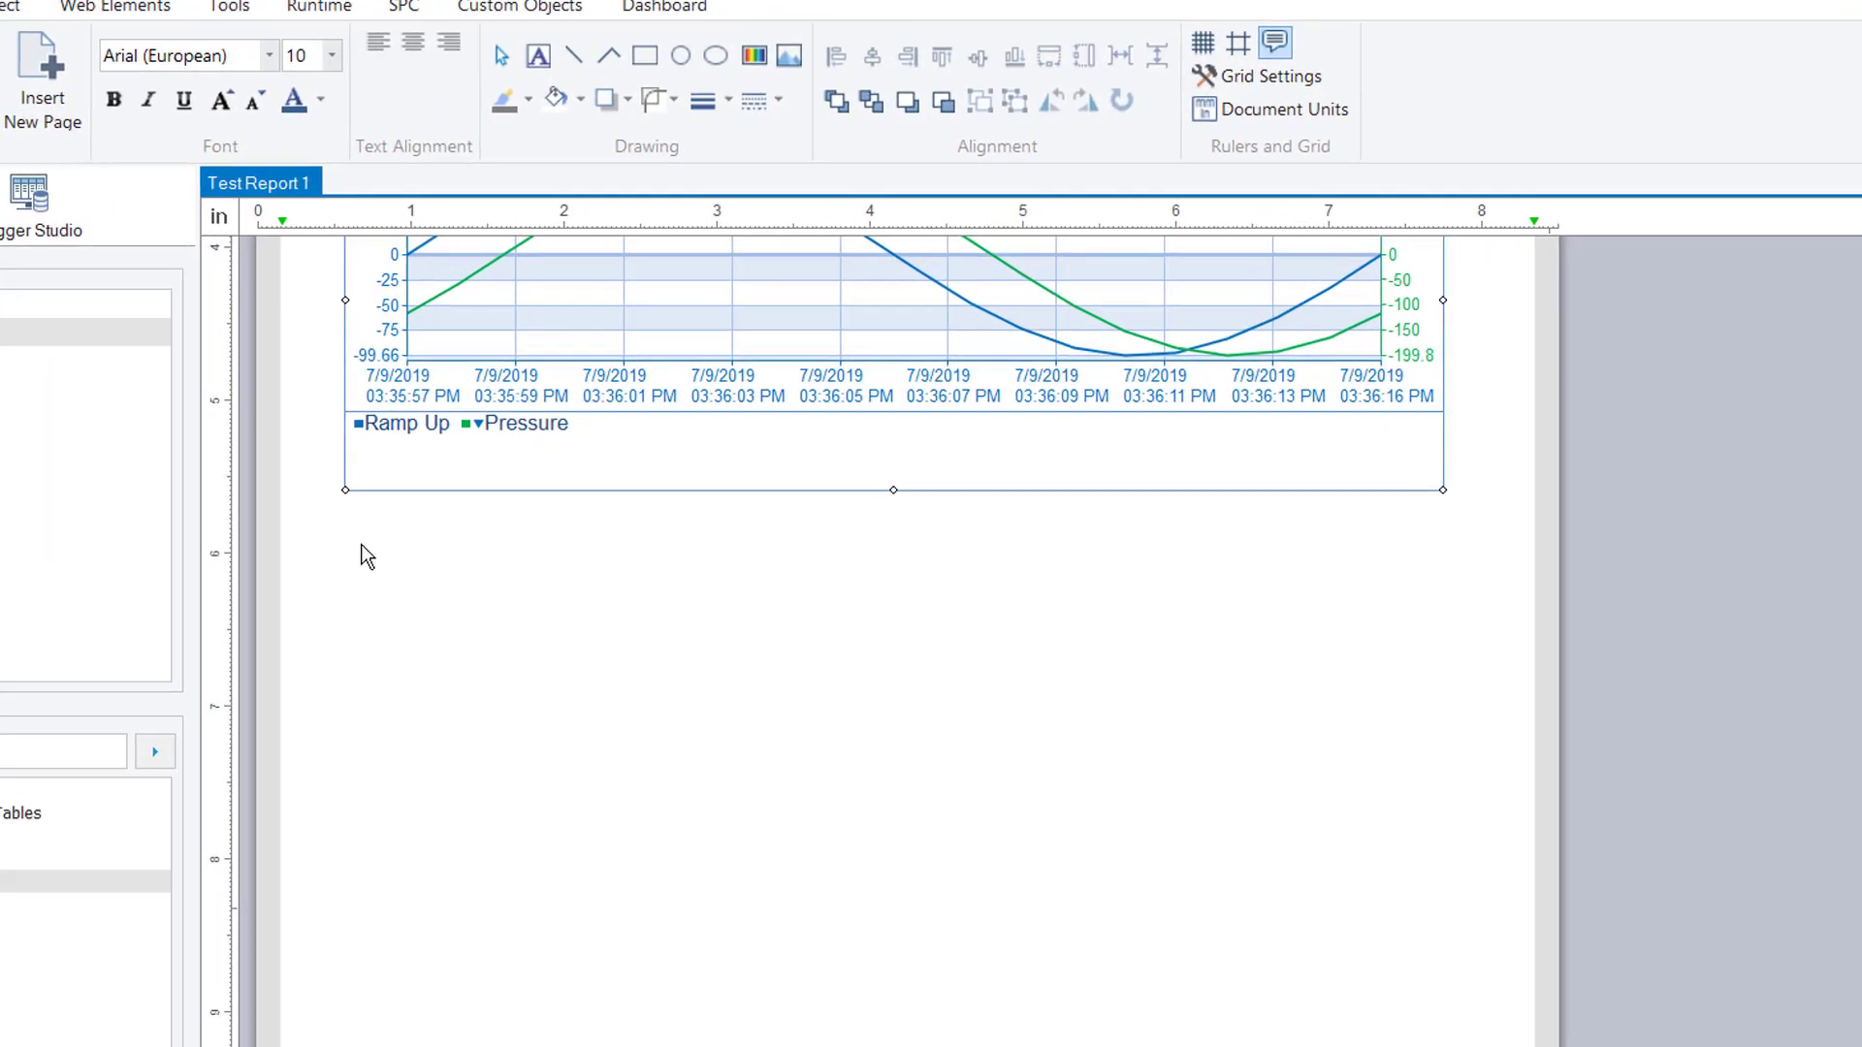
pyautogui.moveTo(535, 448); pyautogui.dragTo(1200, 517)
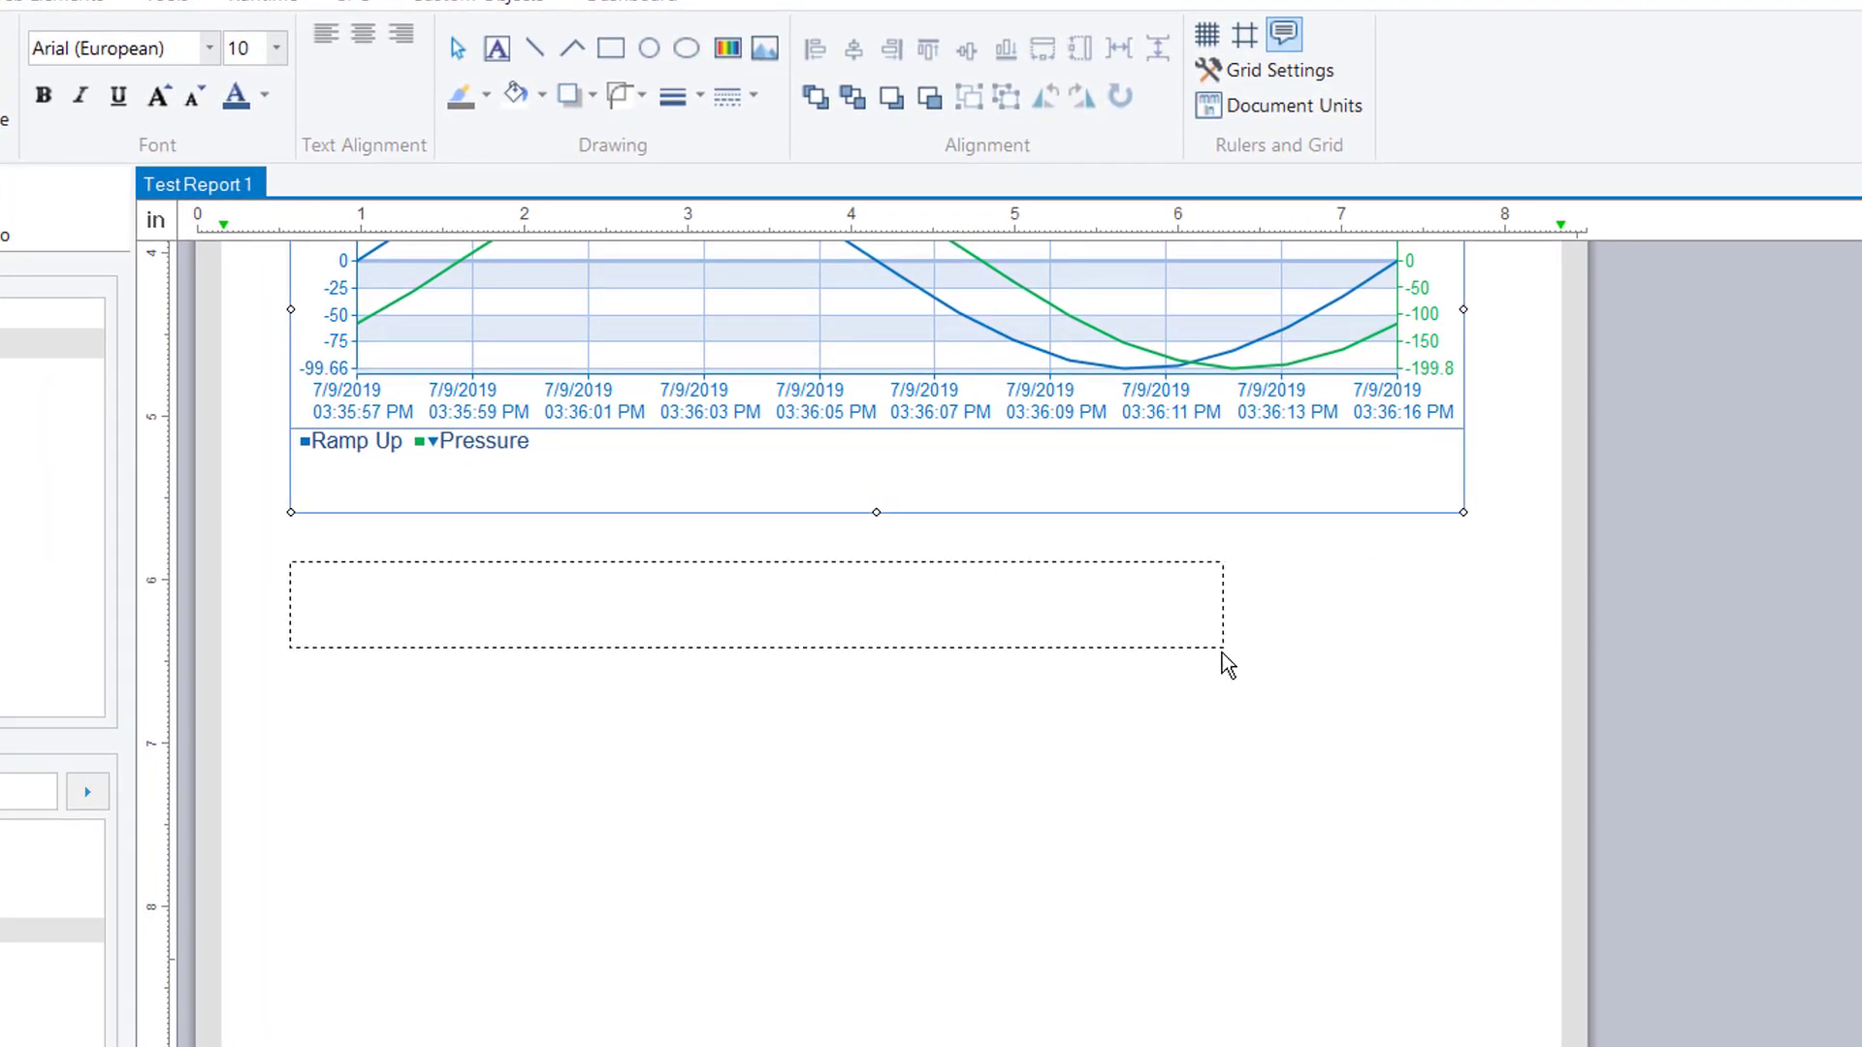
pyautogui.moveTo(1222, 654); pyautogui.dragTo(1223, 654)
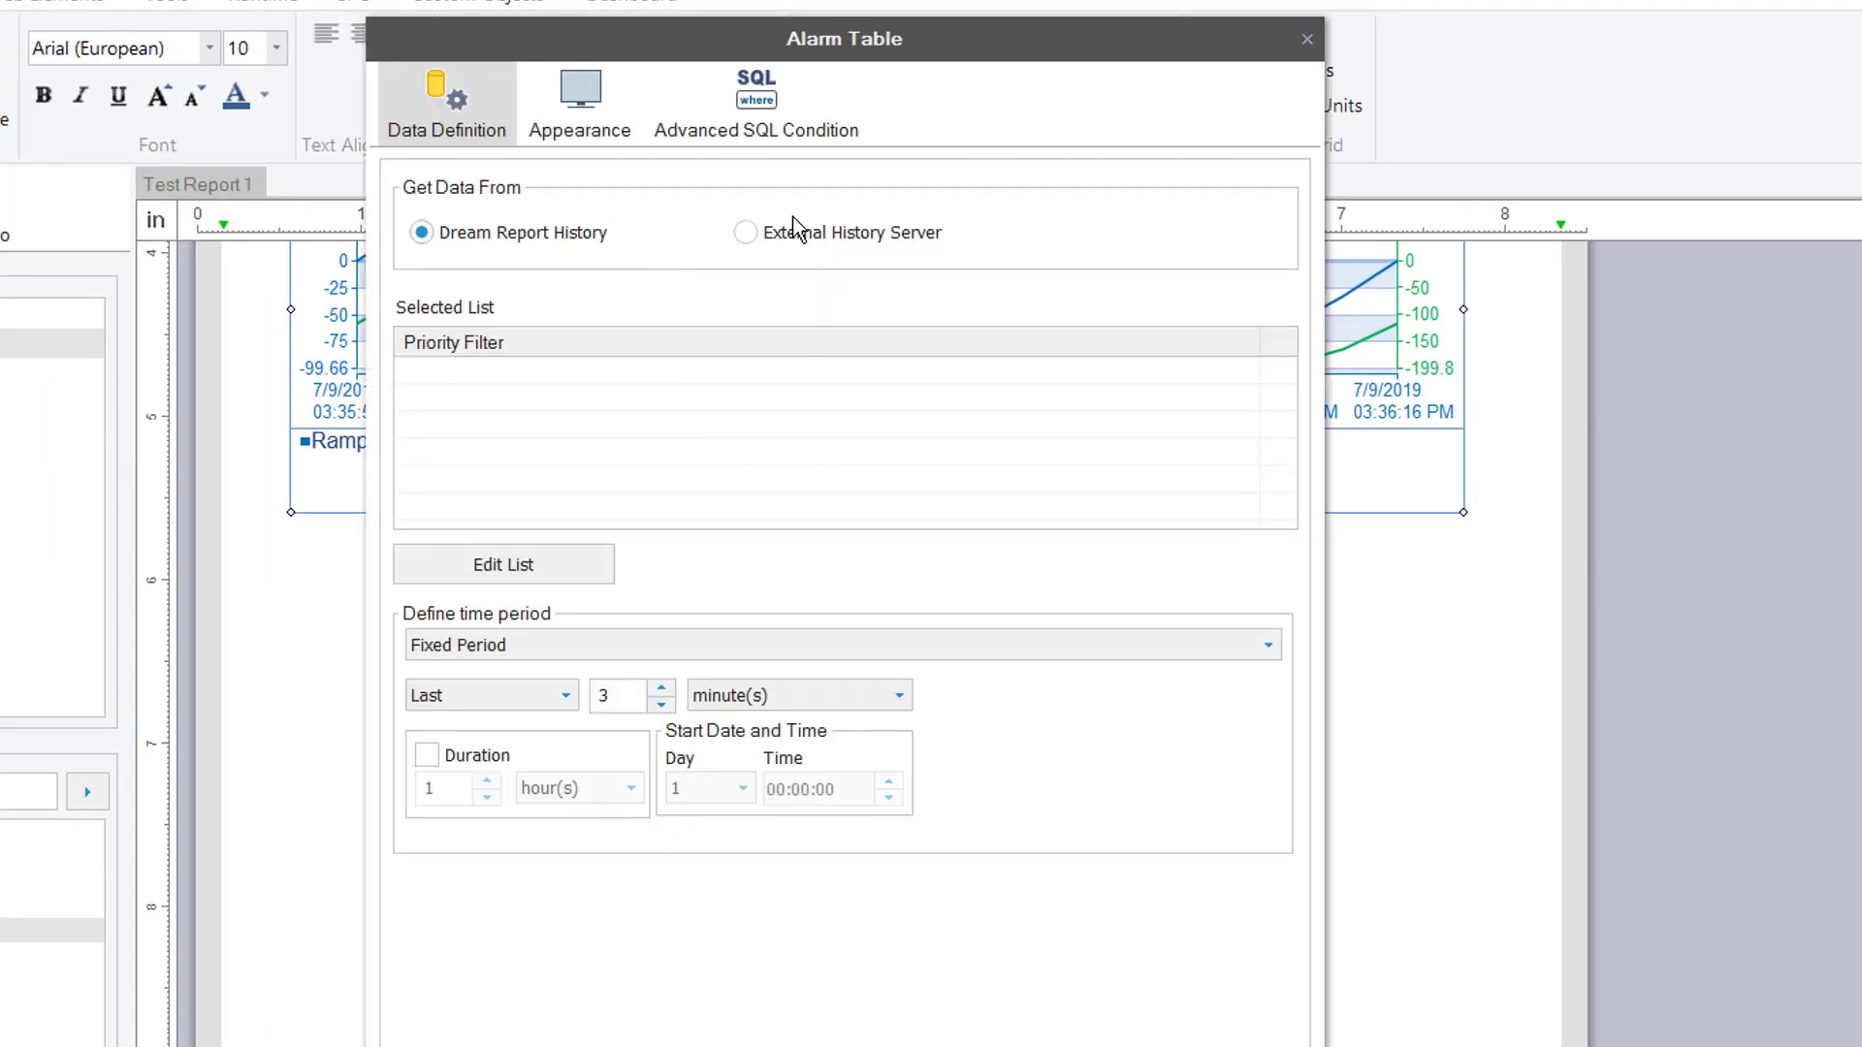
# Read alarms from the external history server, with InTouchEdgeHMI_Alarm as the filter manager source
pyautogui.click(810, 236)
pyautogui.click(588, 565)
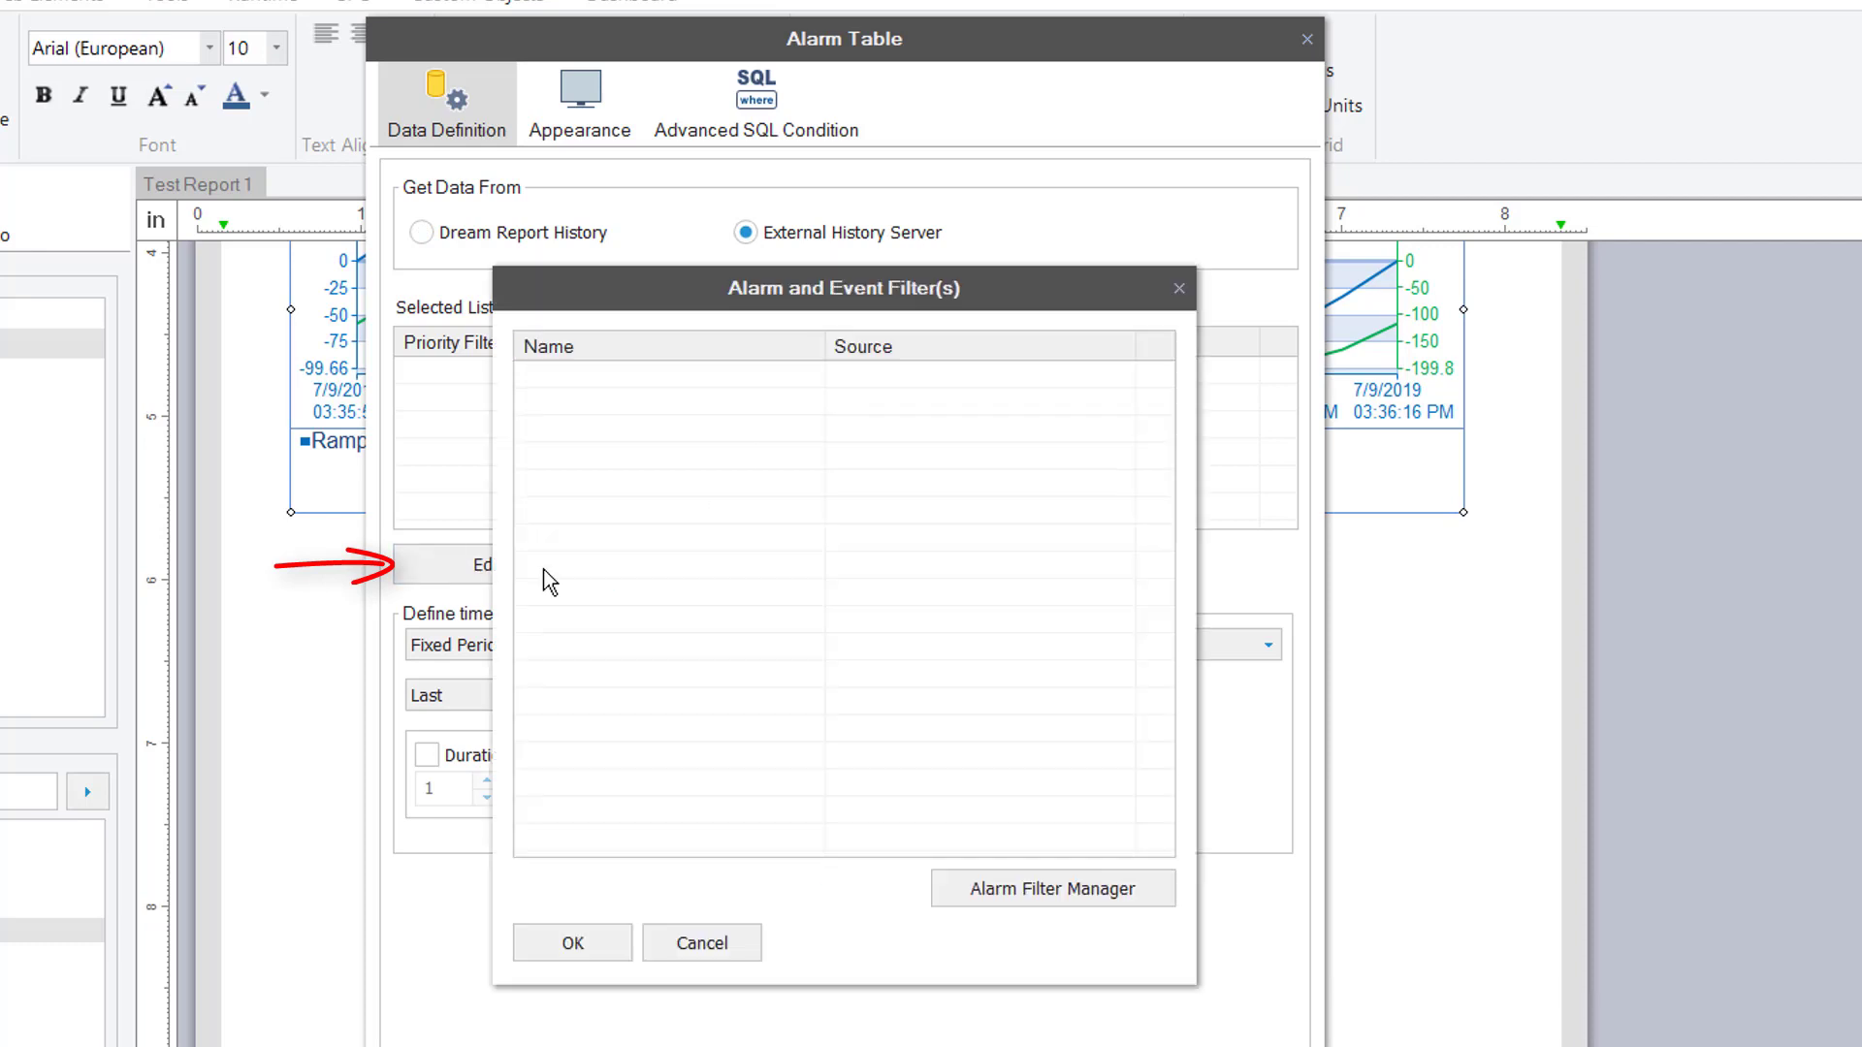
pyautogui.click(1143, 890)
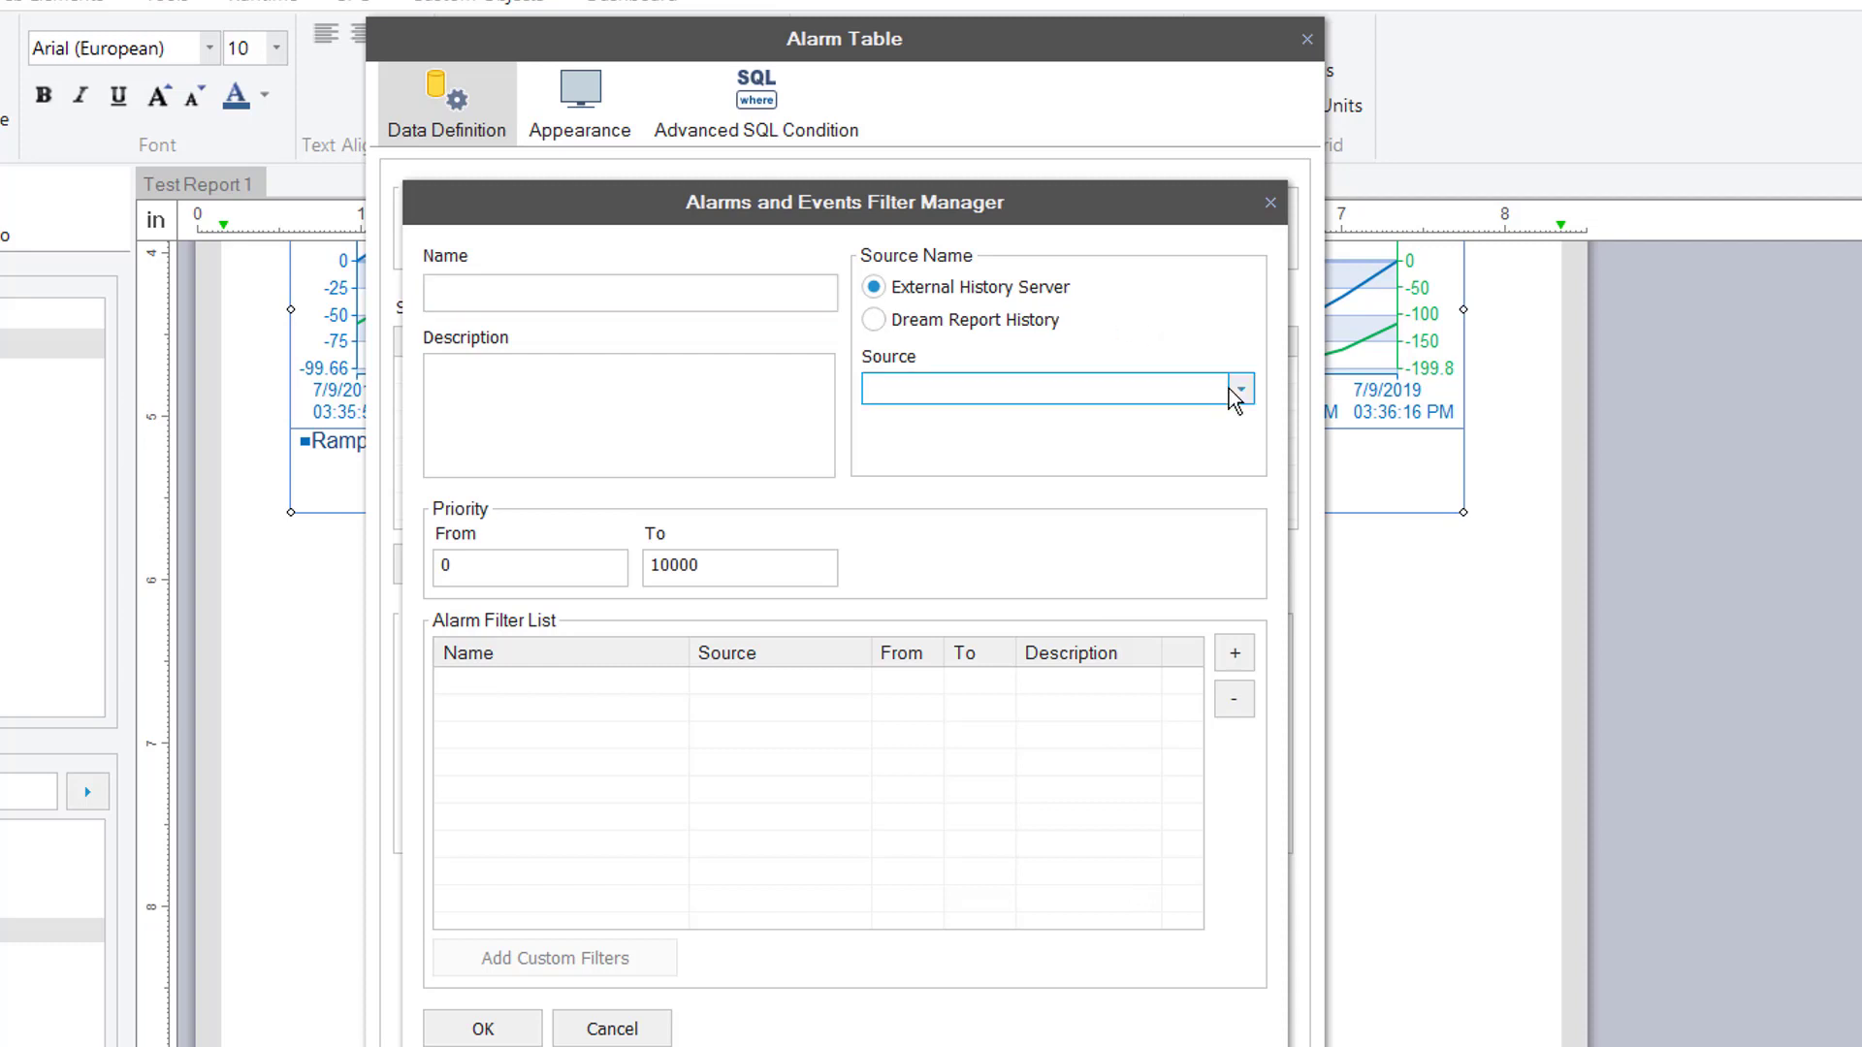
pyautogui.click(1240, 389)
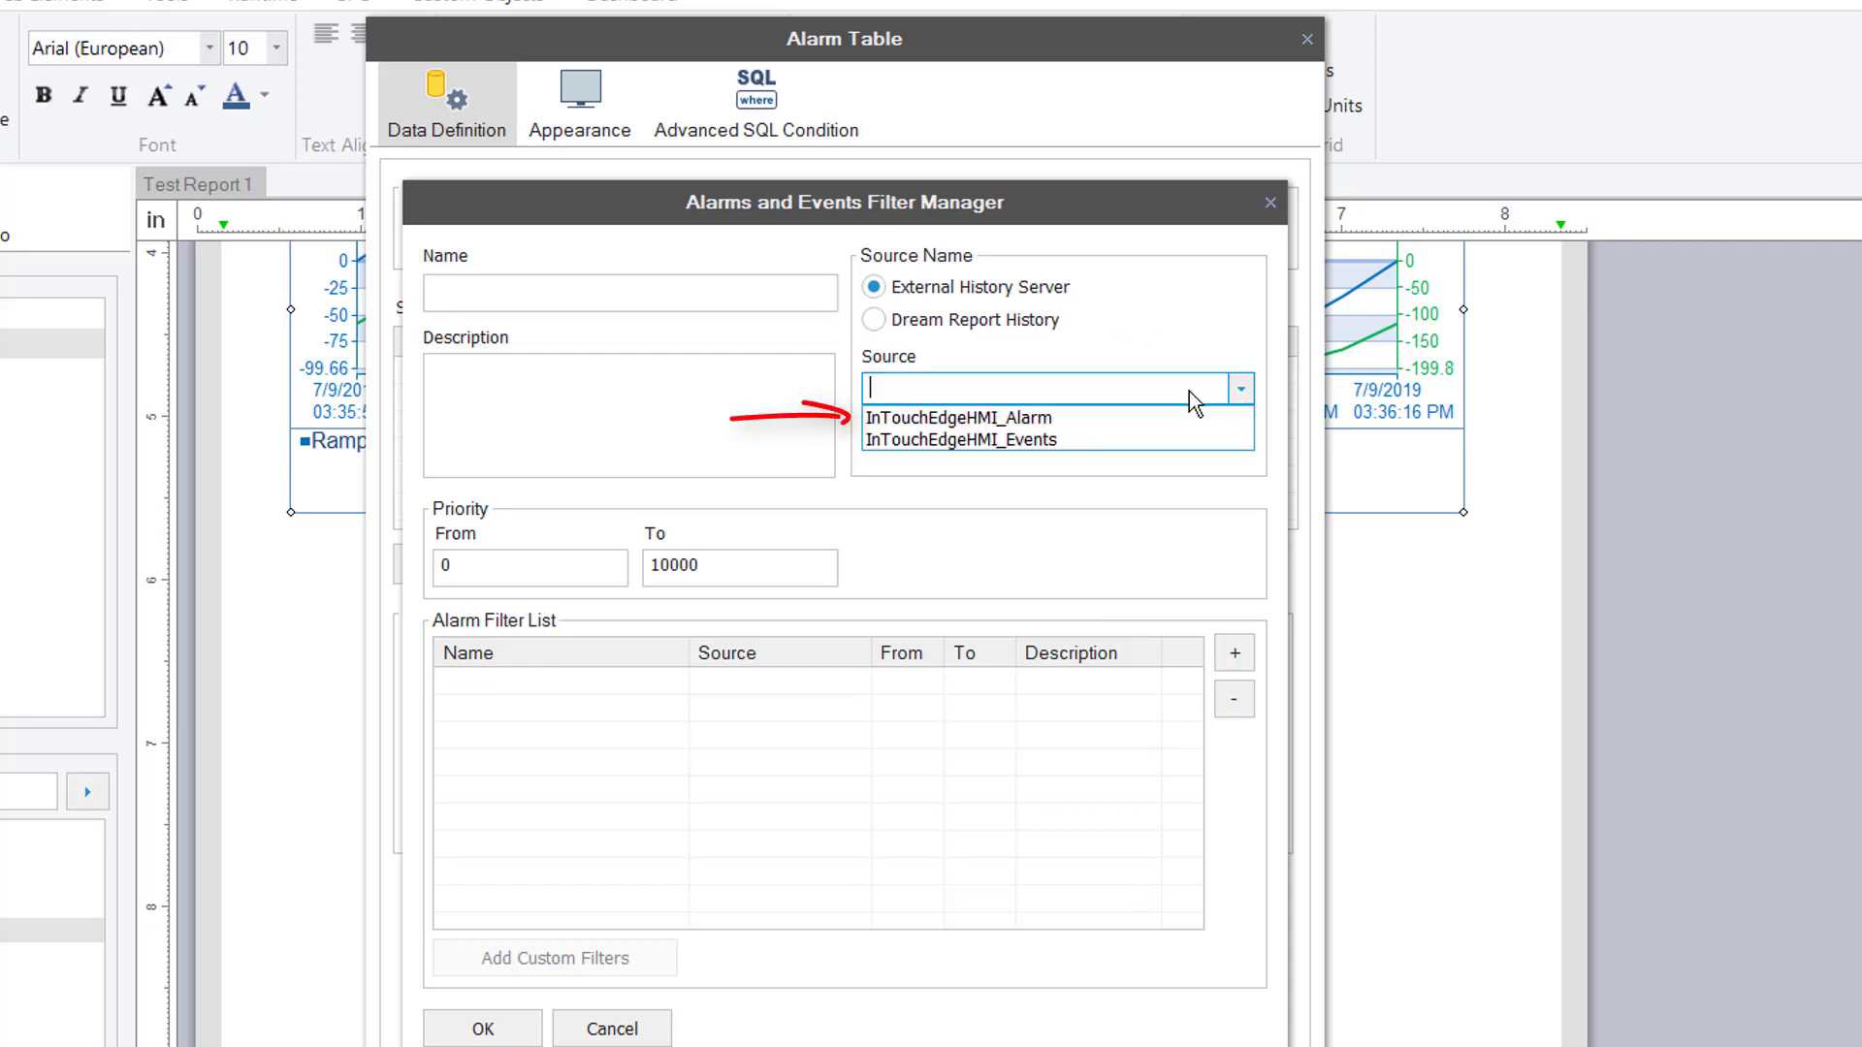
pyautogui.click(1125, 419)
# Add the Default_Alm custom filter and enable it for the alarm table
pyautogui.click(621, 960)
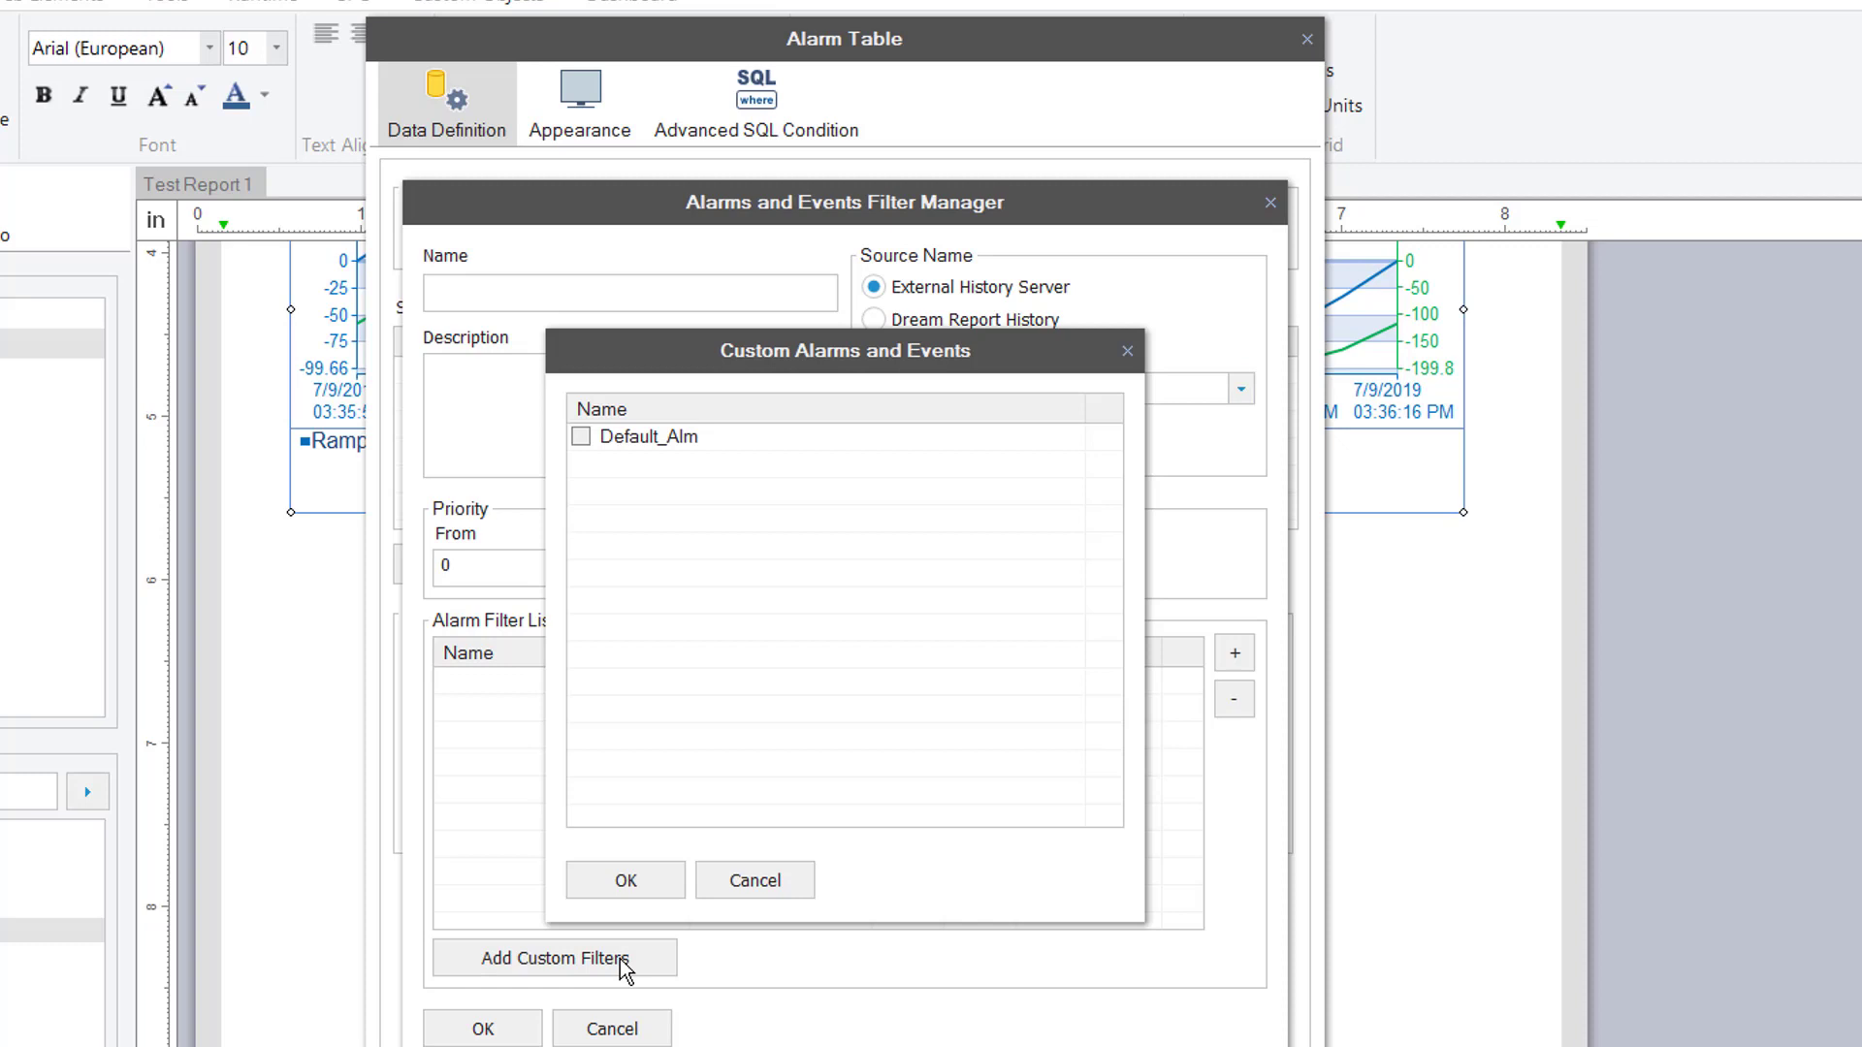
pyautogui.click(582, 437)
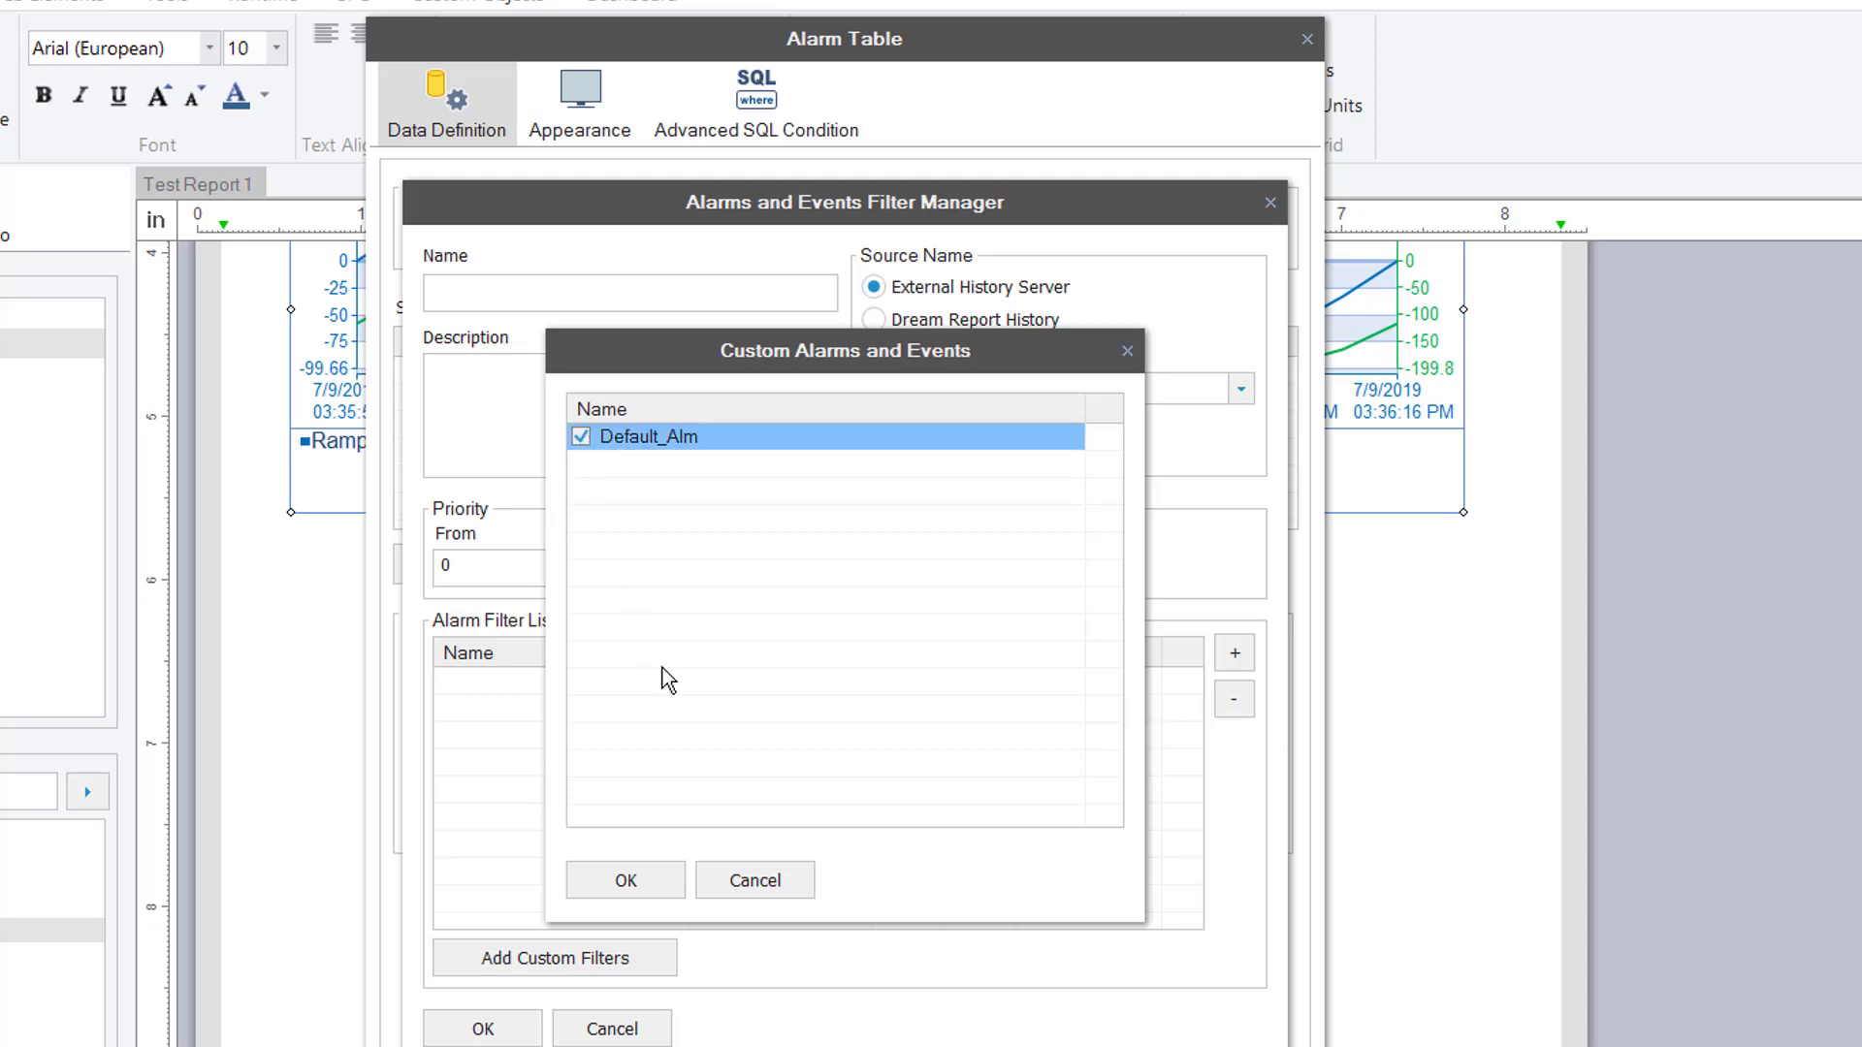
pyautogui.click(635, 882)
pyautogui.click(530, 1030)
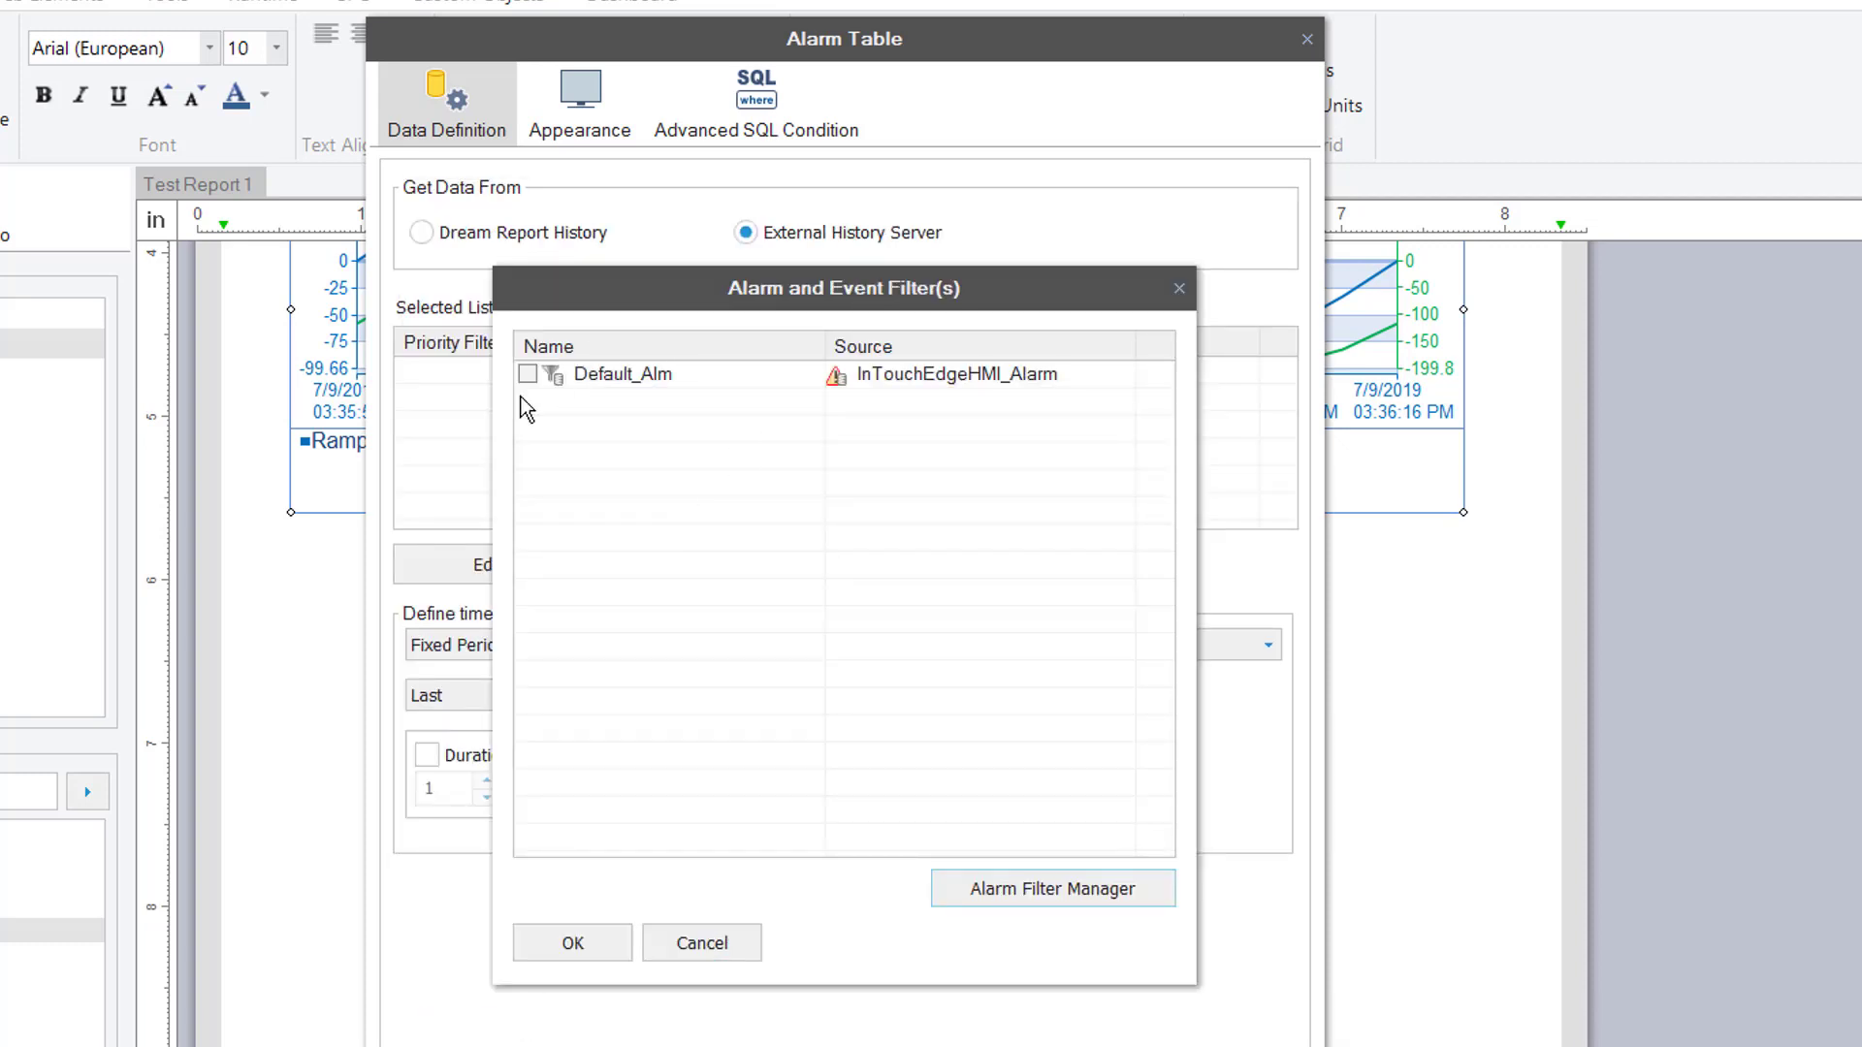
pyautogui.click(529, 375)
pyautogui.click(569, 940)
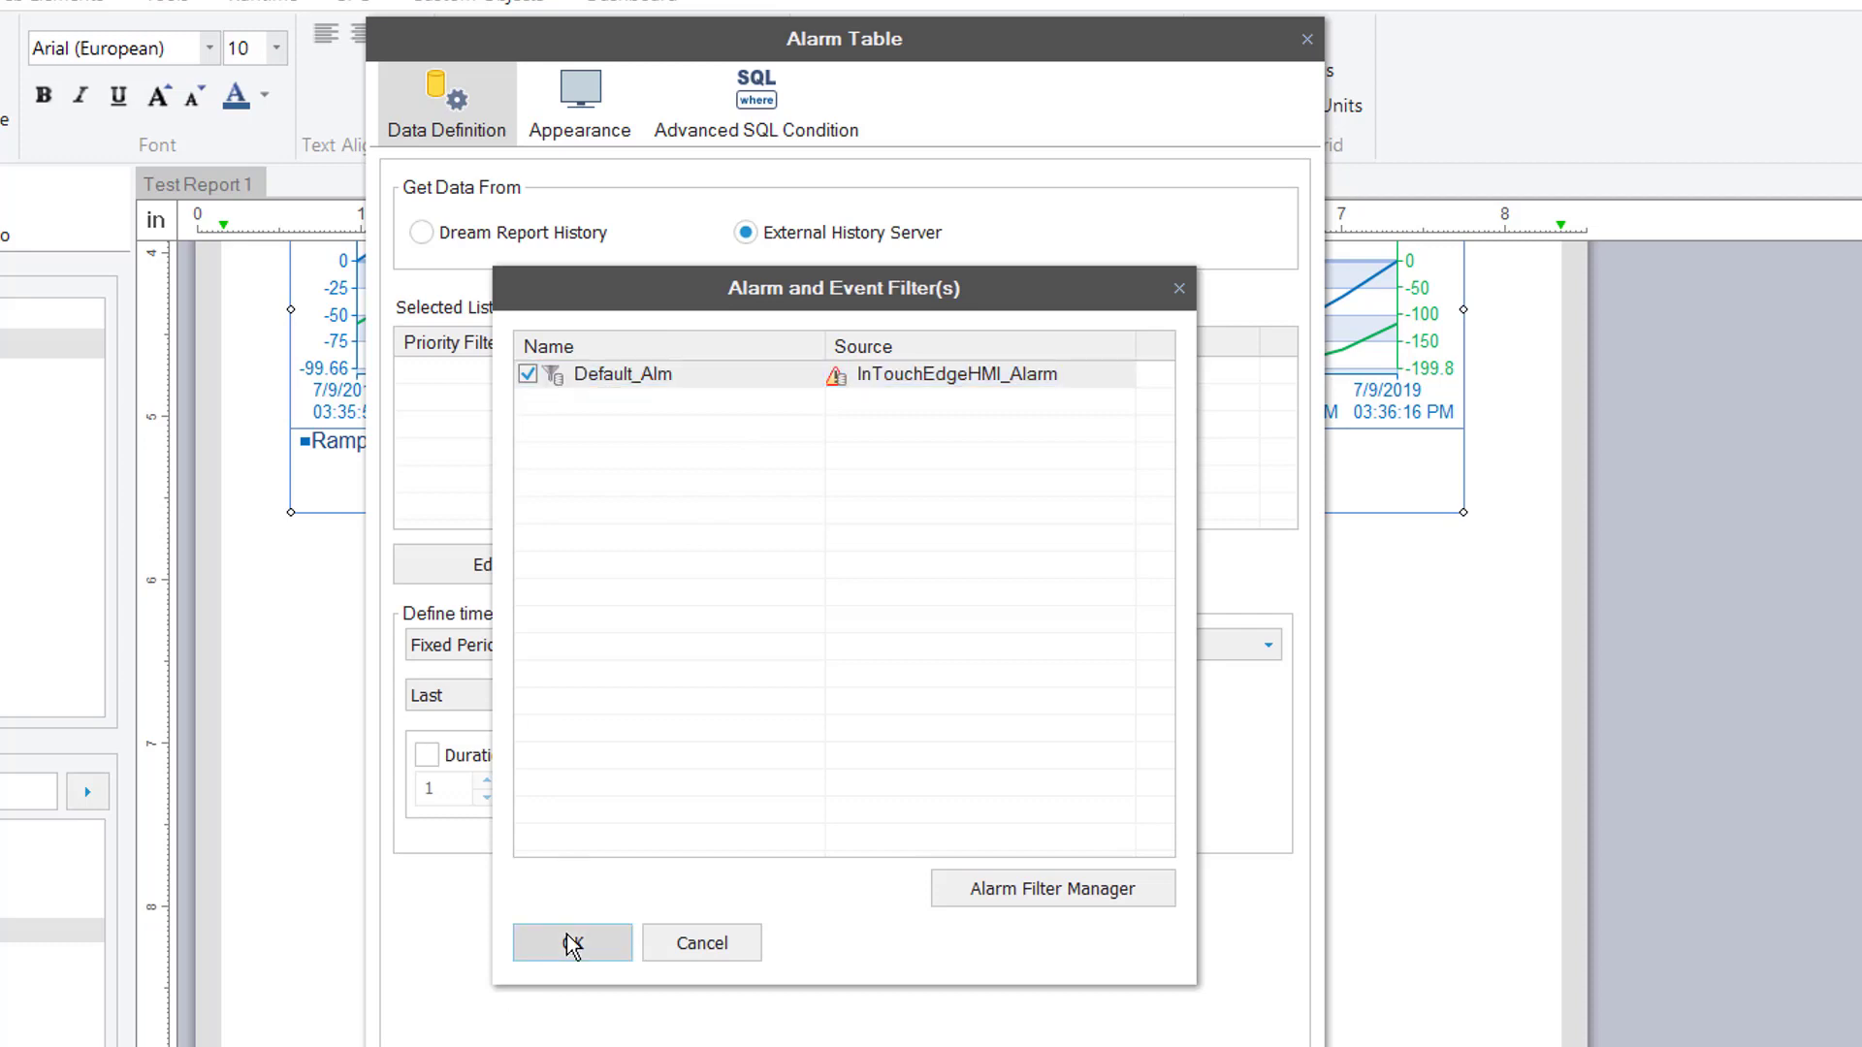
# Show the alarm table's name as 'Alarm Summary'
pyautogui.click(582, 111)
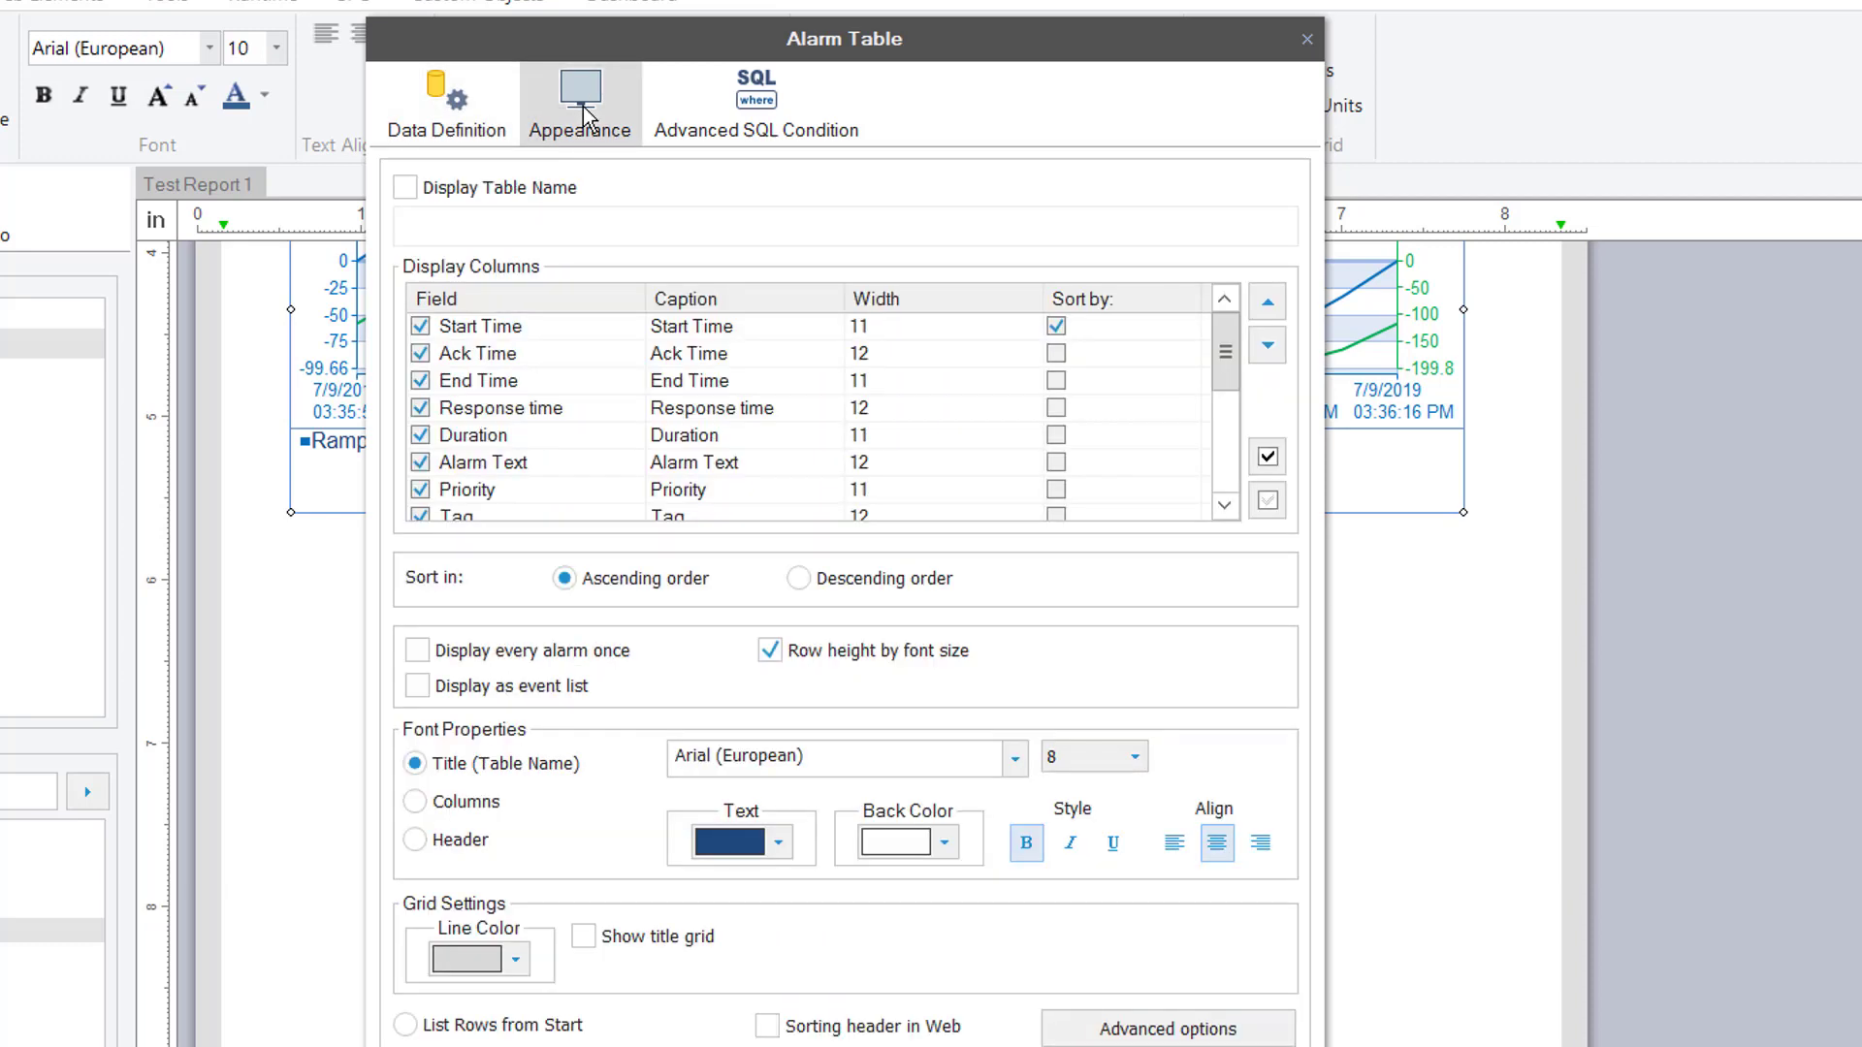
pyautogui.click(538, 187)
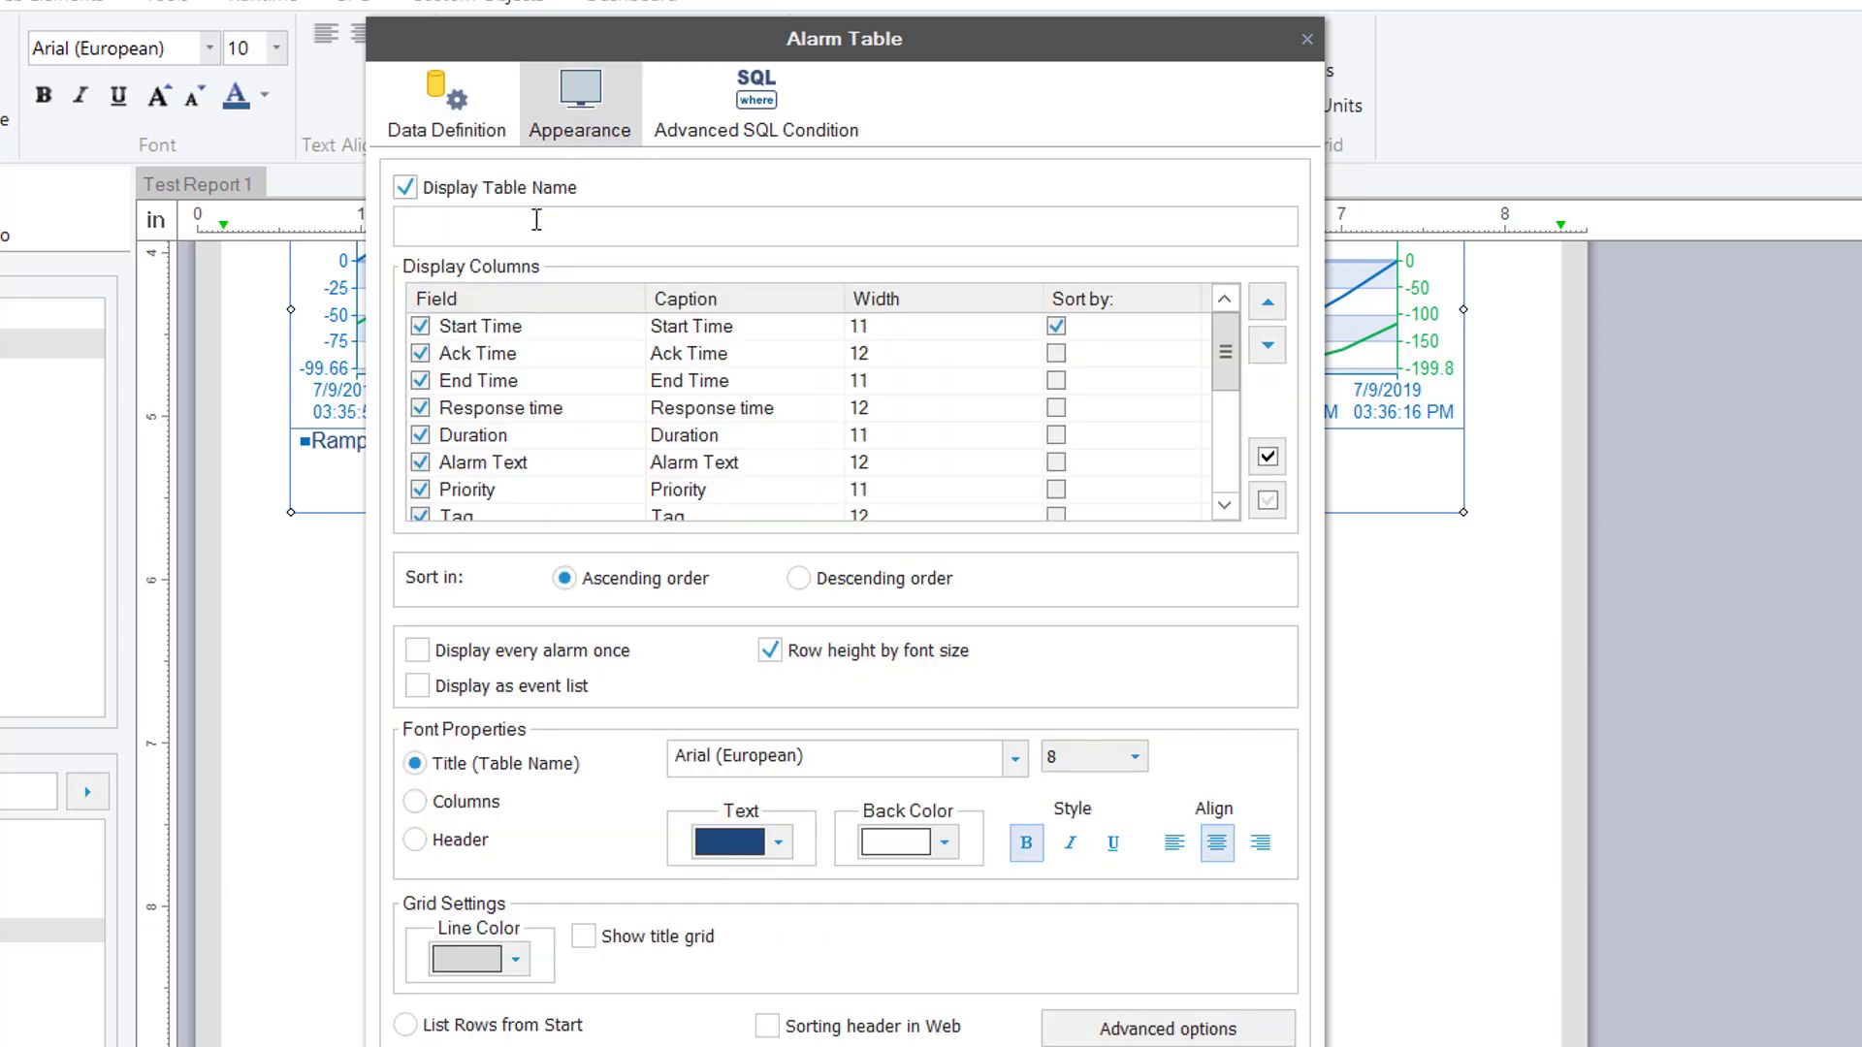
pyautogui.click(538, 223)
pyautogui.write('Alarm Summary')
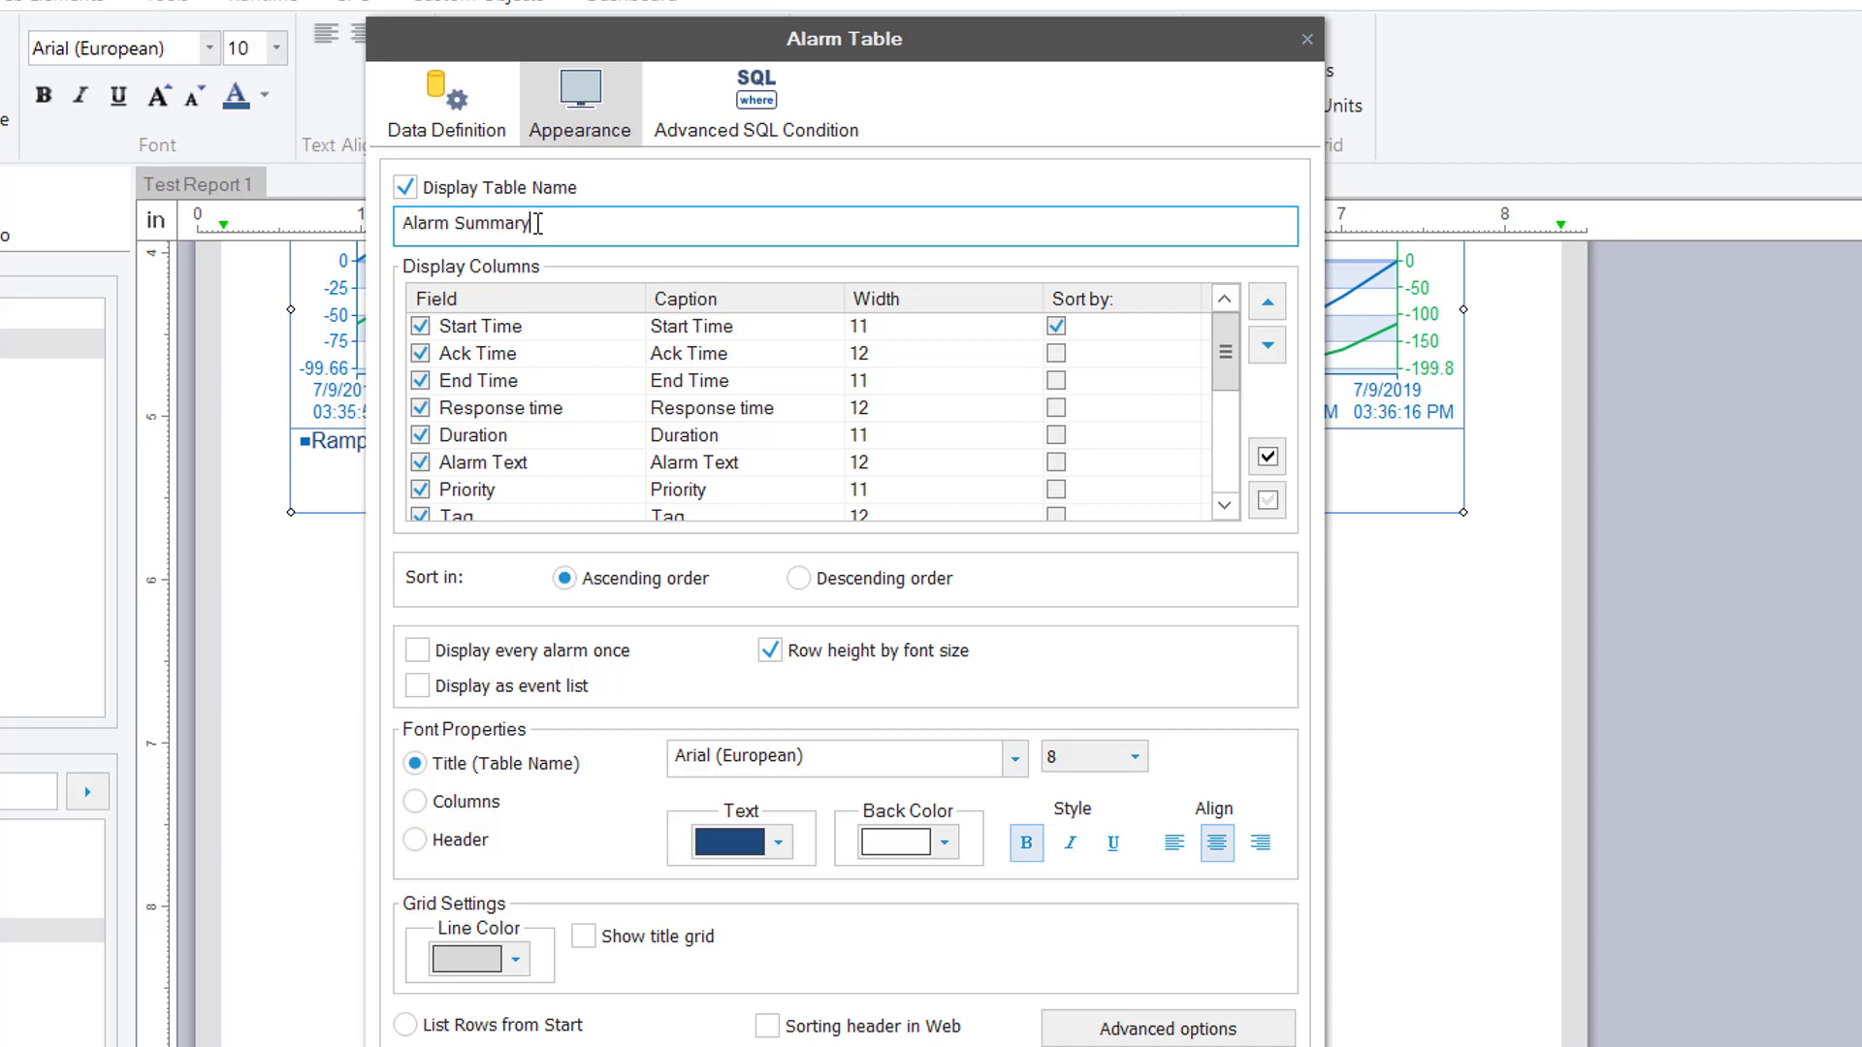
# Display alarms as an event list, each once, sorted by Number of Occurrences descending
pyautogui.click(536, 687)
pyautogui.click(549, 655)
pyautogui.click(533, 408)
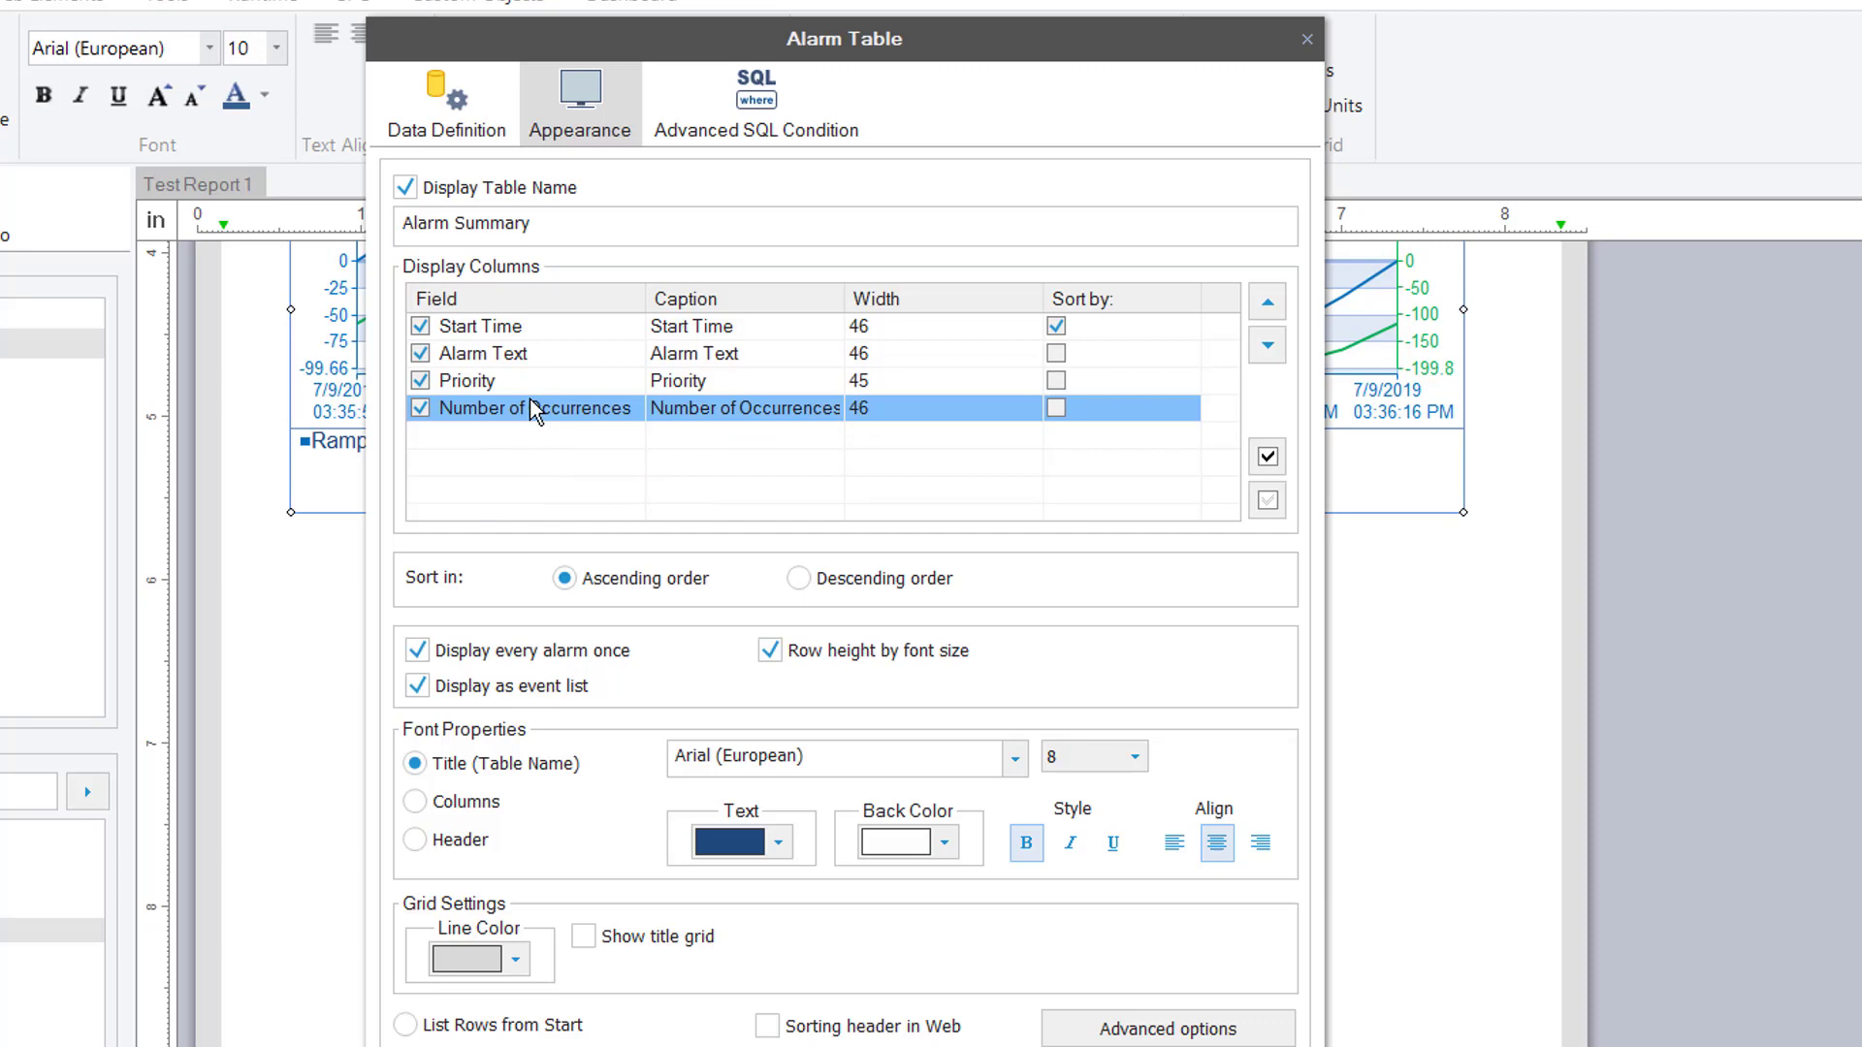
pyautogui.click(1056, 408)
pyautogui.click(931, 582)
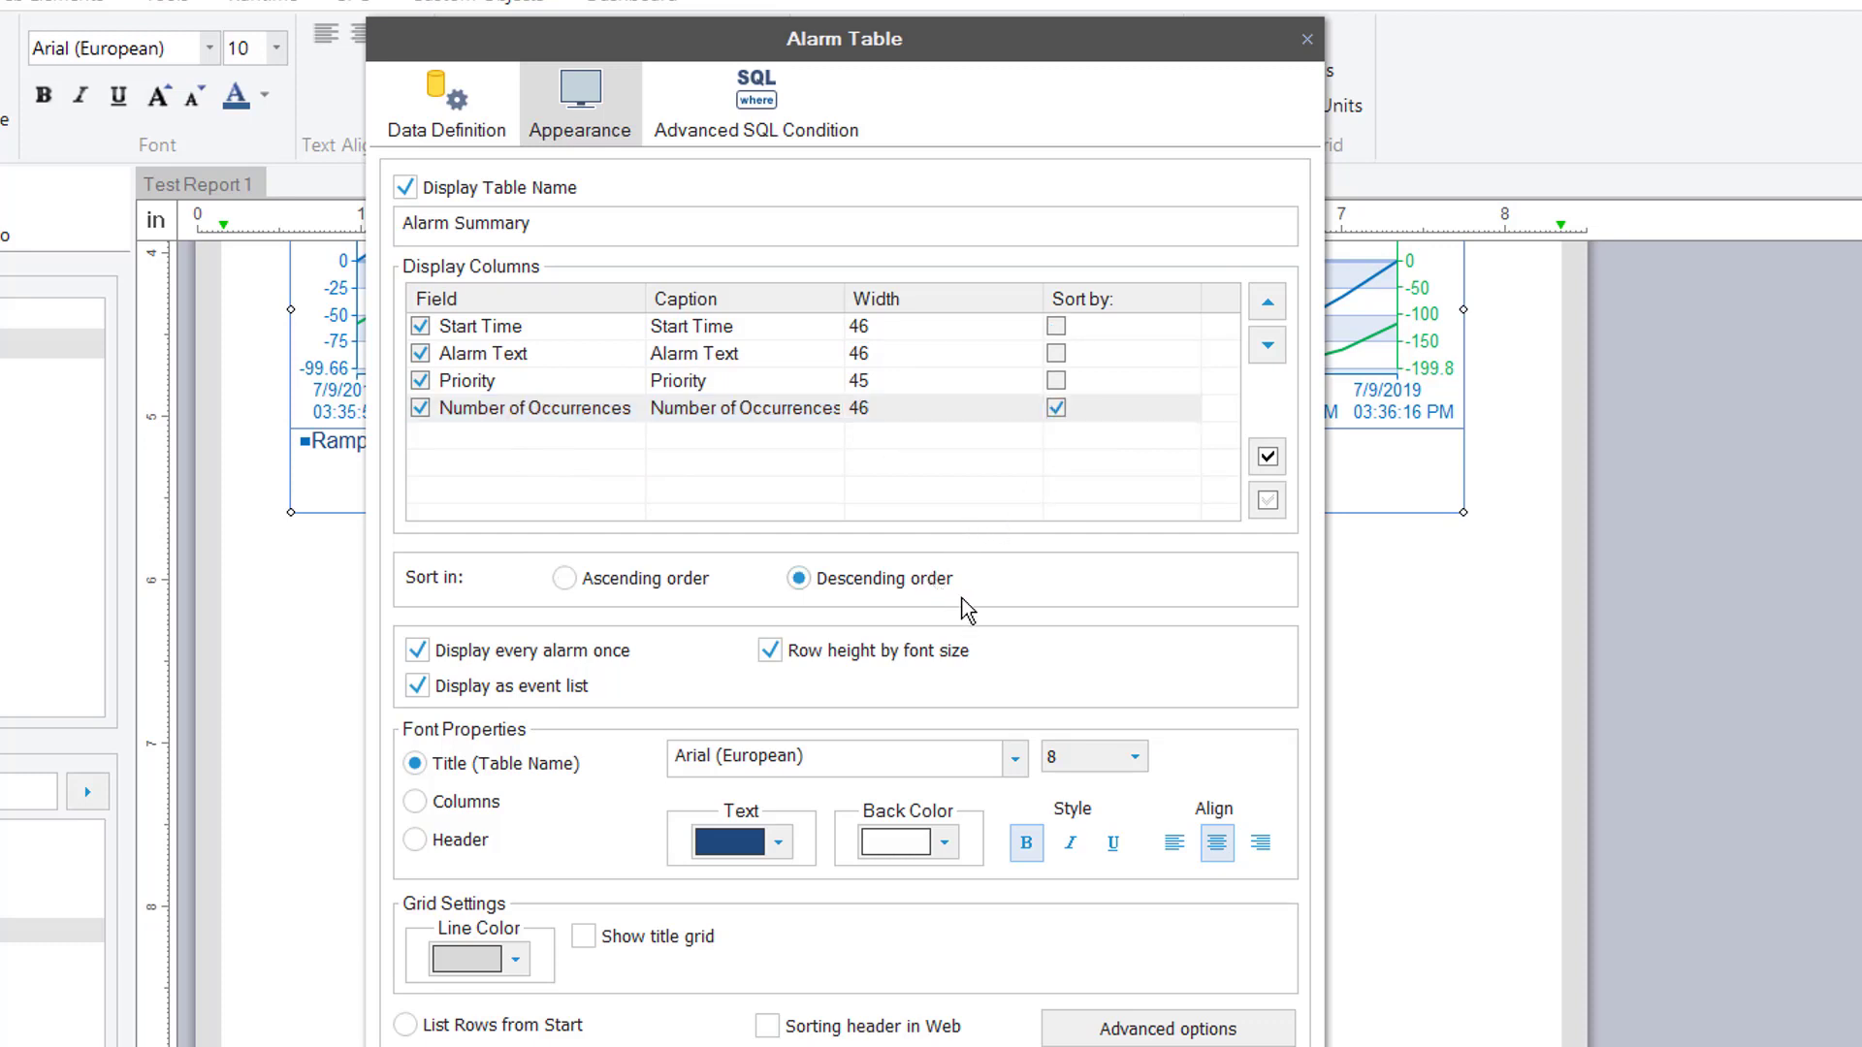
# Give the table header a light-blue background and bold text
pyautogui.click(475, 842)
pyautogui.click(943, 842)
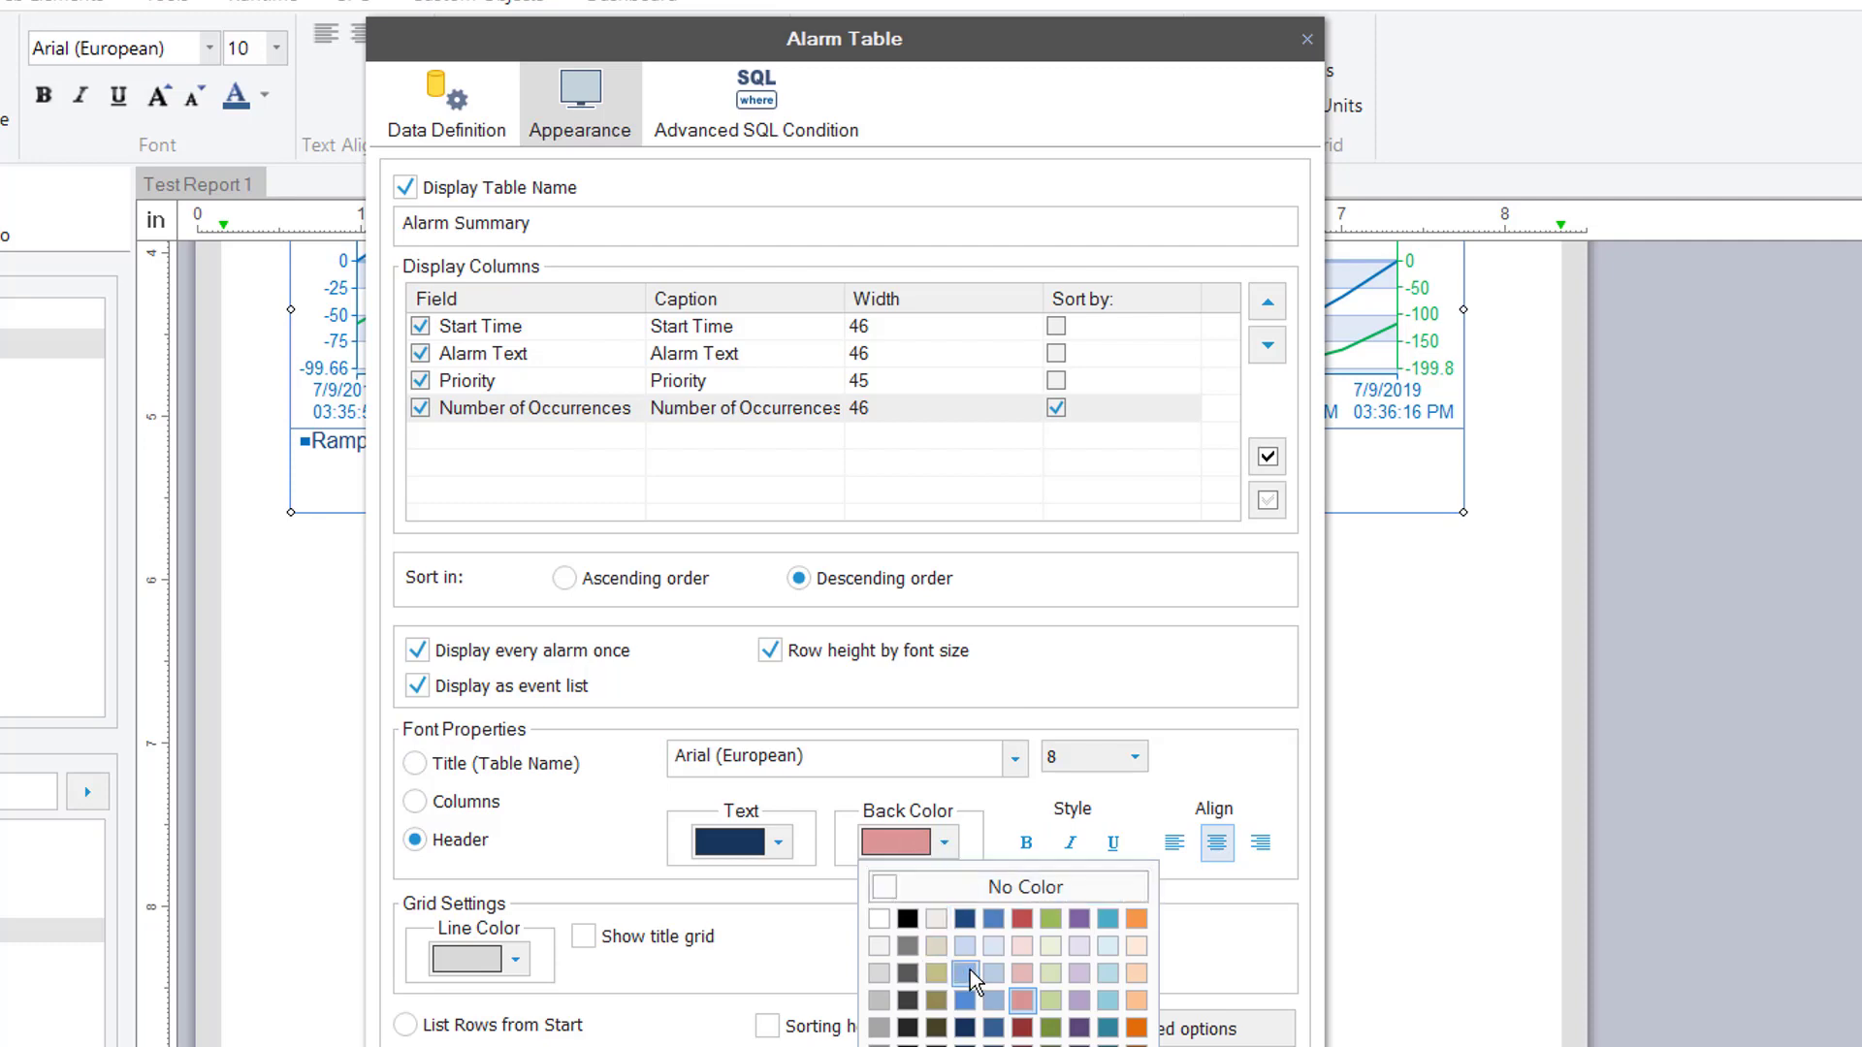
pyautogui.click(967, 1001)
pyautogui.click(1026, 843)
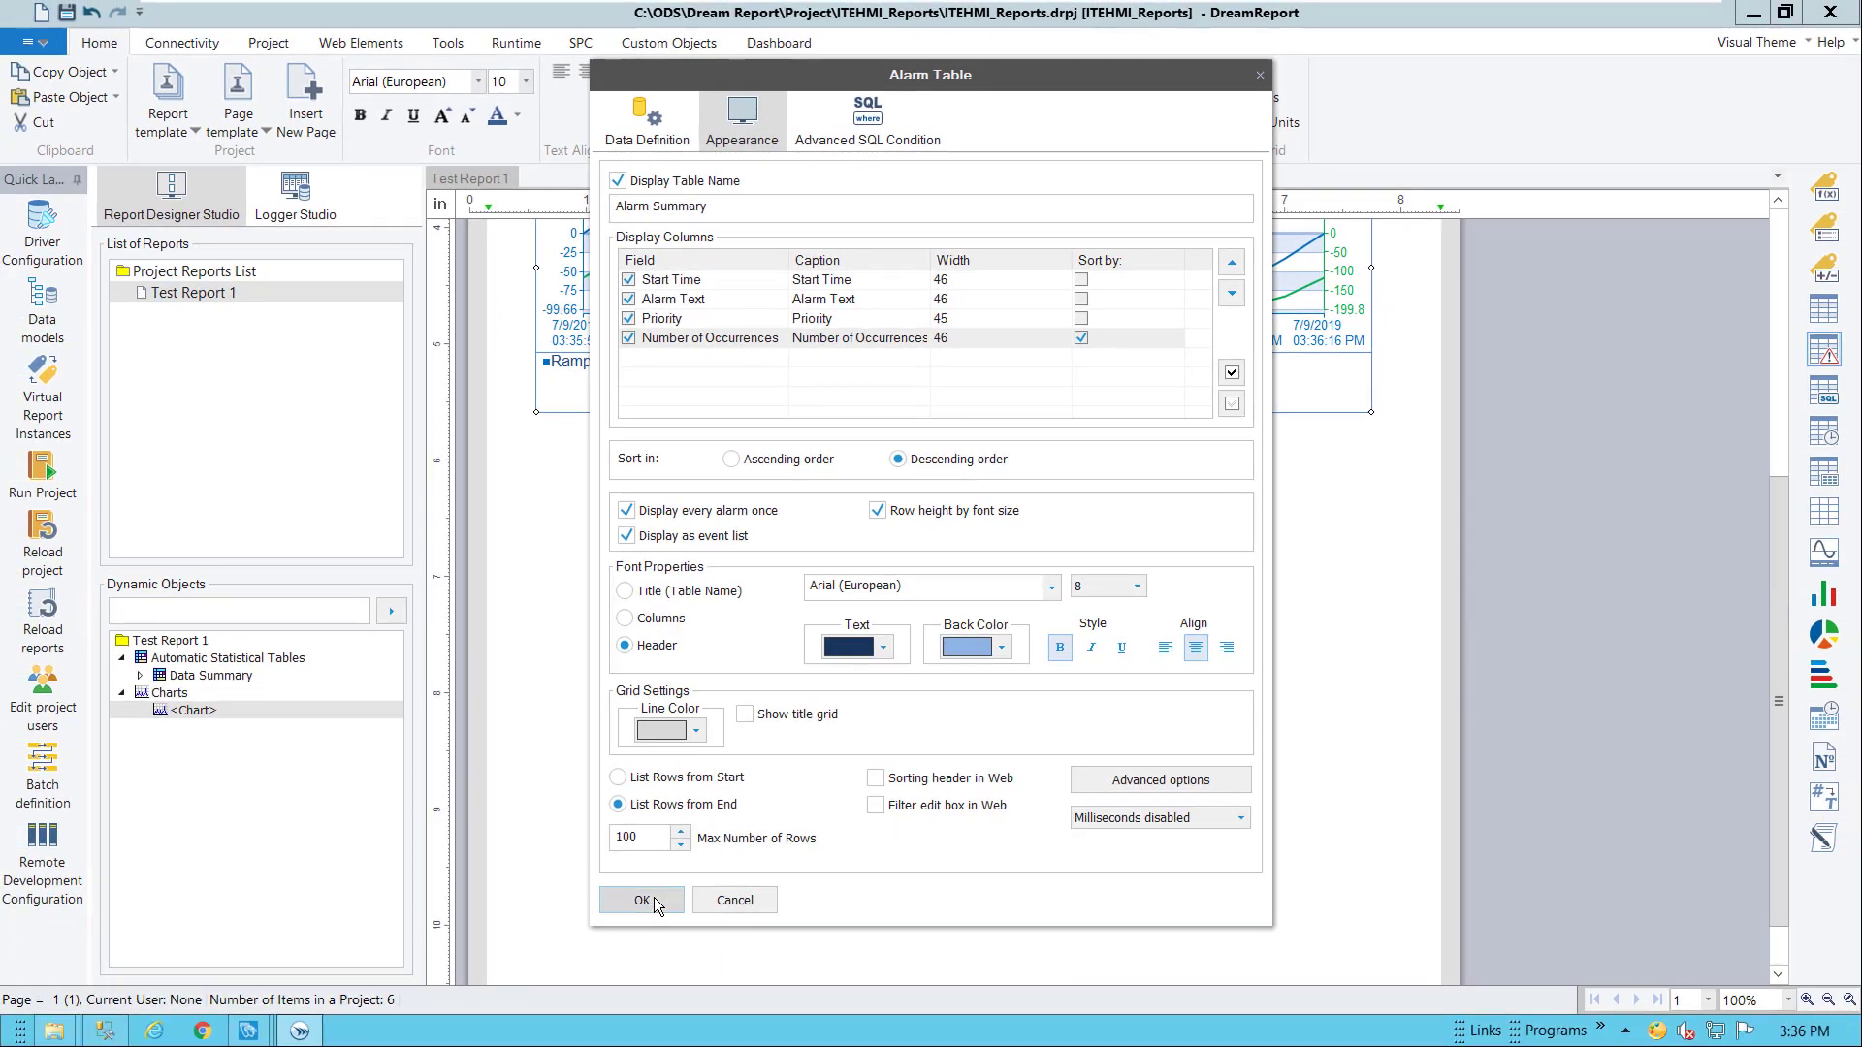
# Confirm the alarm table and draw a single data object named H20Press at the page's top-left
pyautogui.click(642, 900)
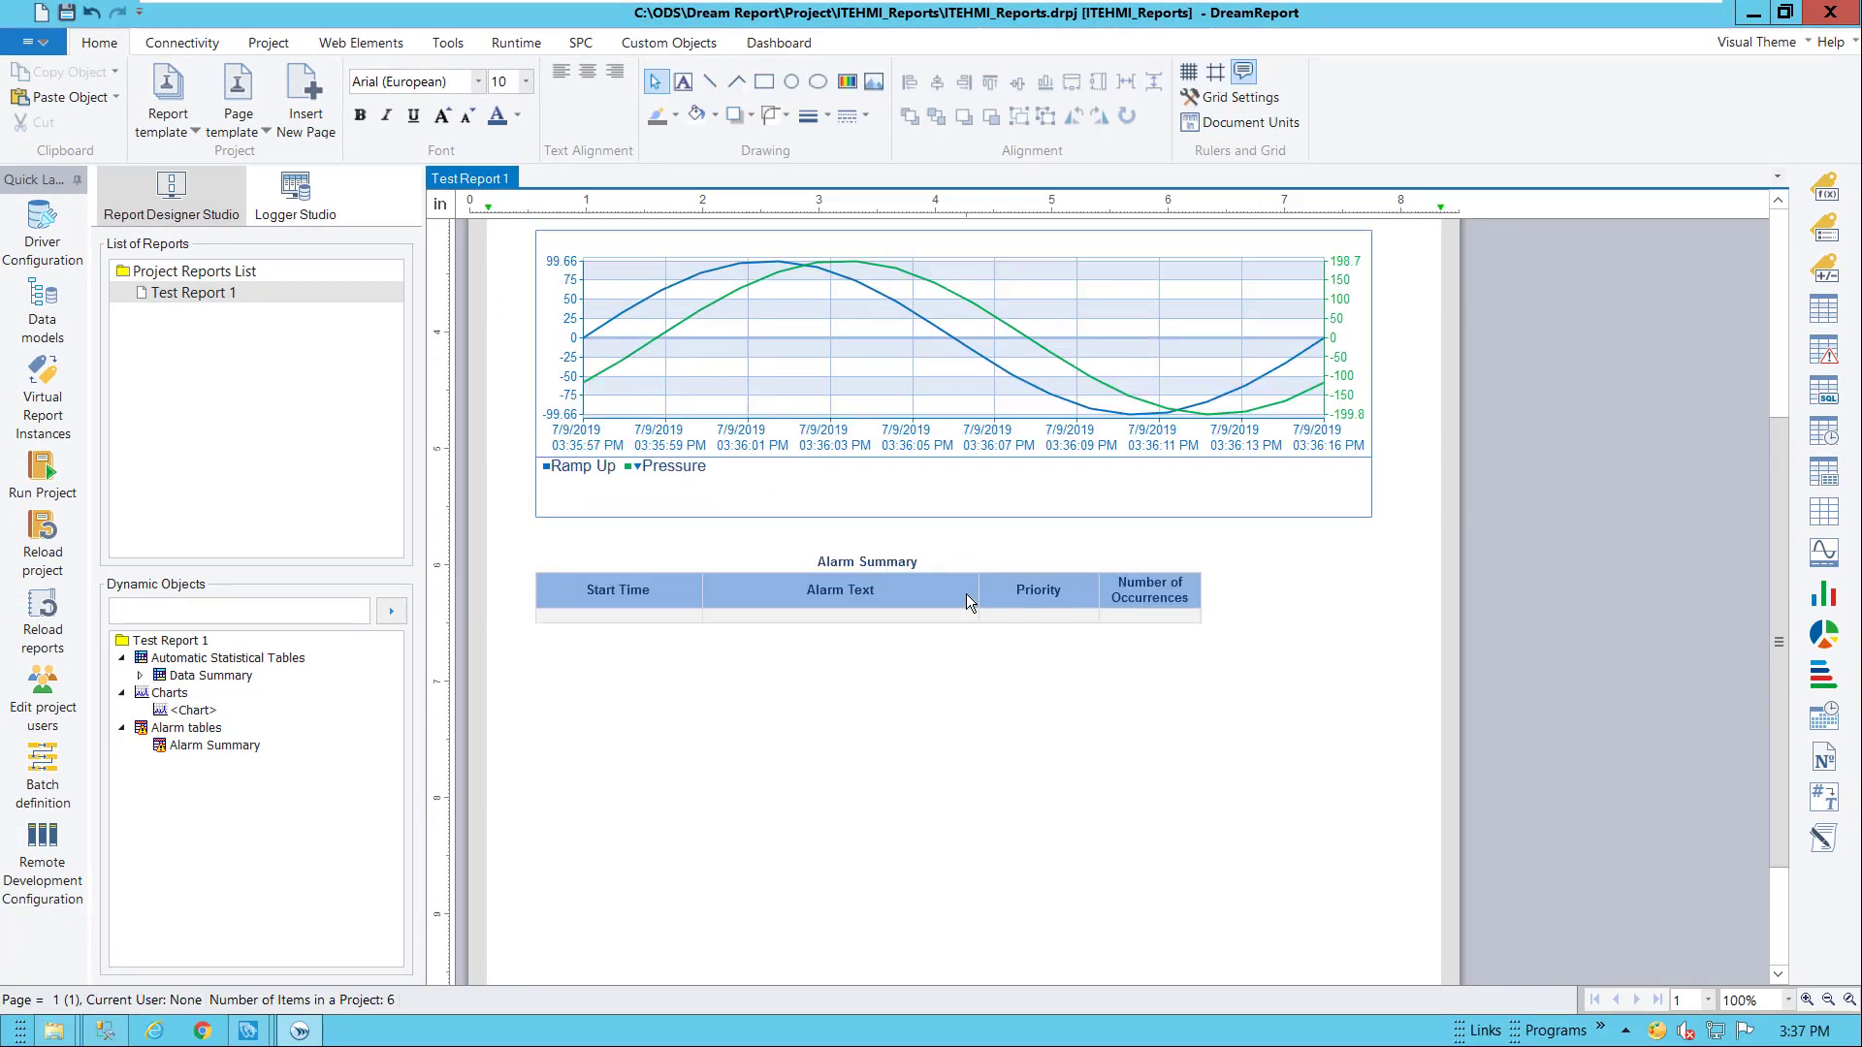
pyautogui.scroll(4, 967, 594)
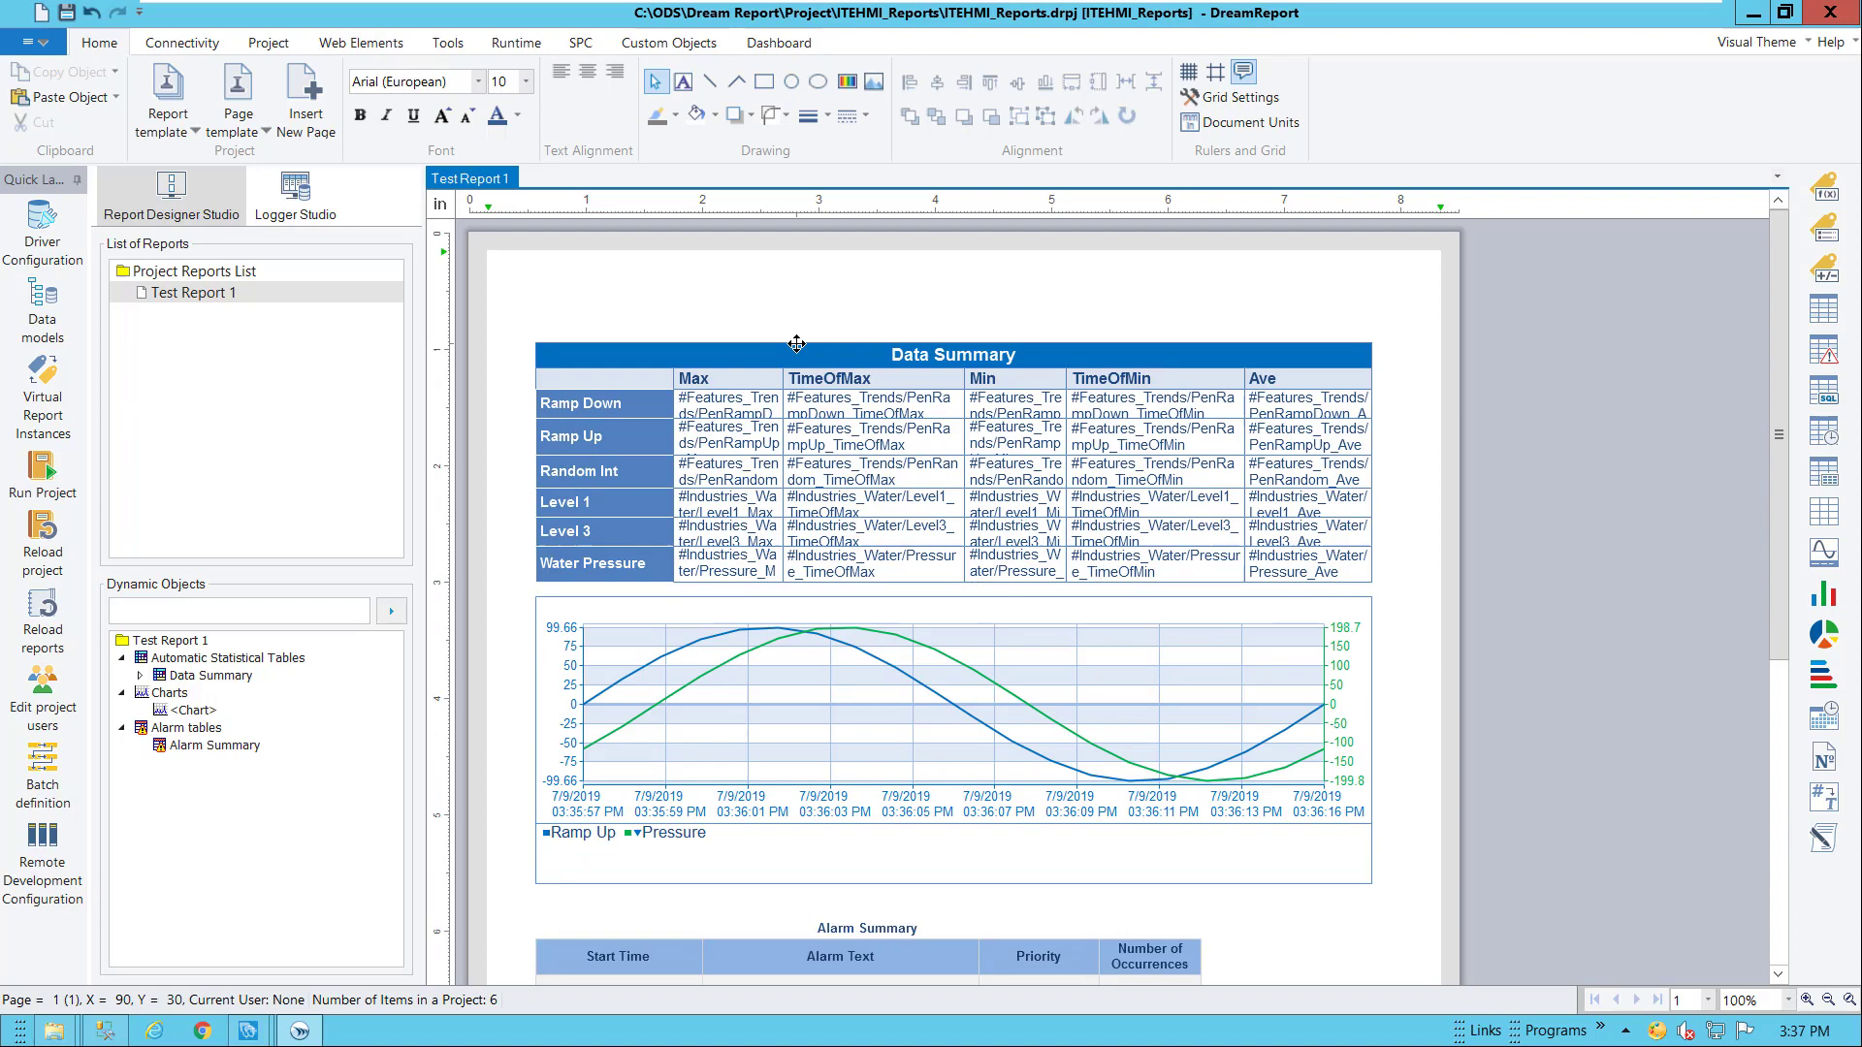
pyautogui.click(1826, 189)
pyautogui.moveTo(573, 270); pyautogui.dragTo(758, 322)
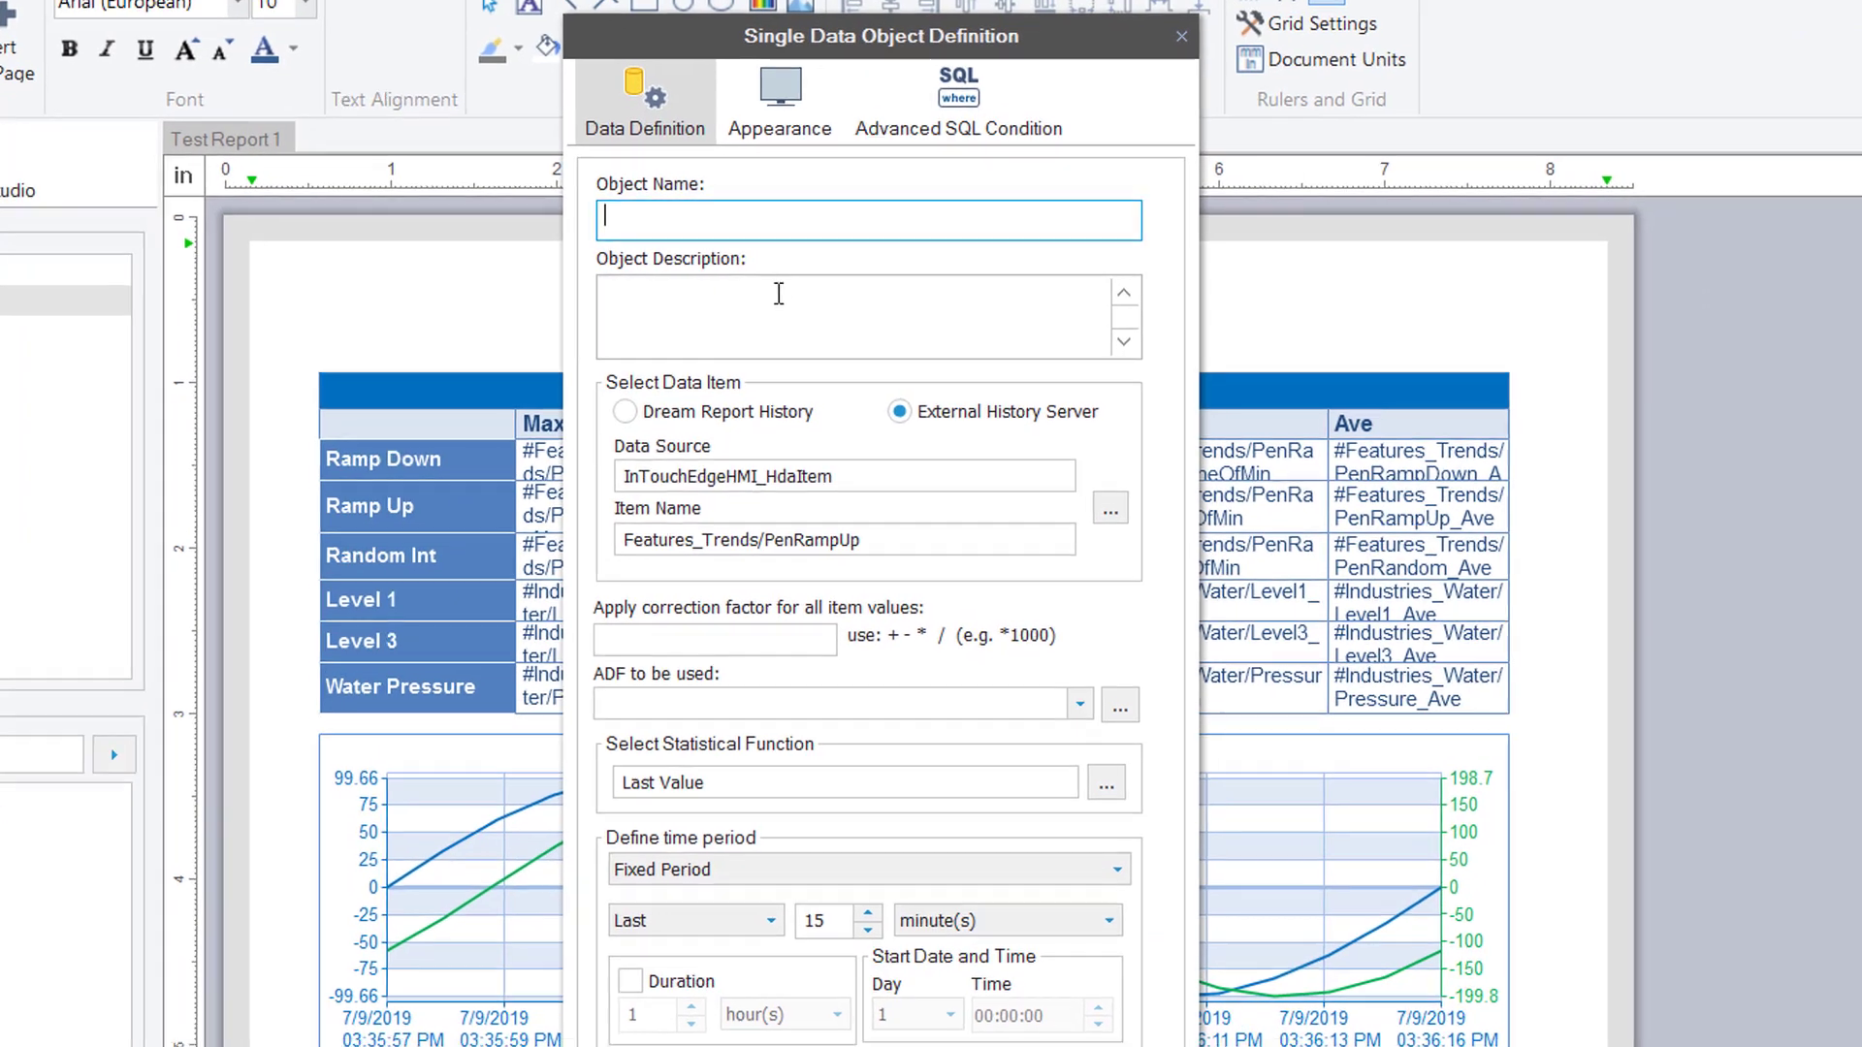
pyautogui.write('H20')
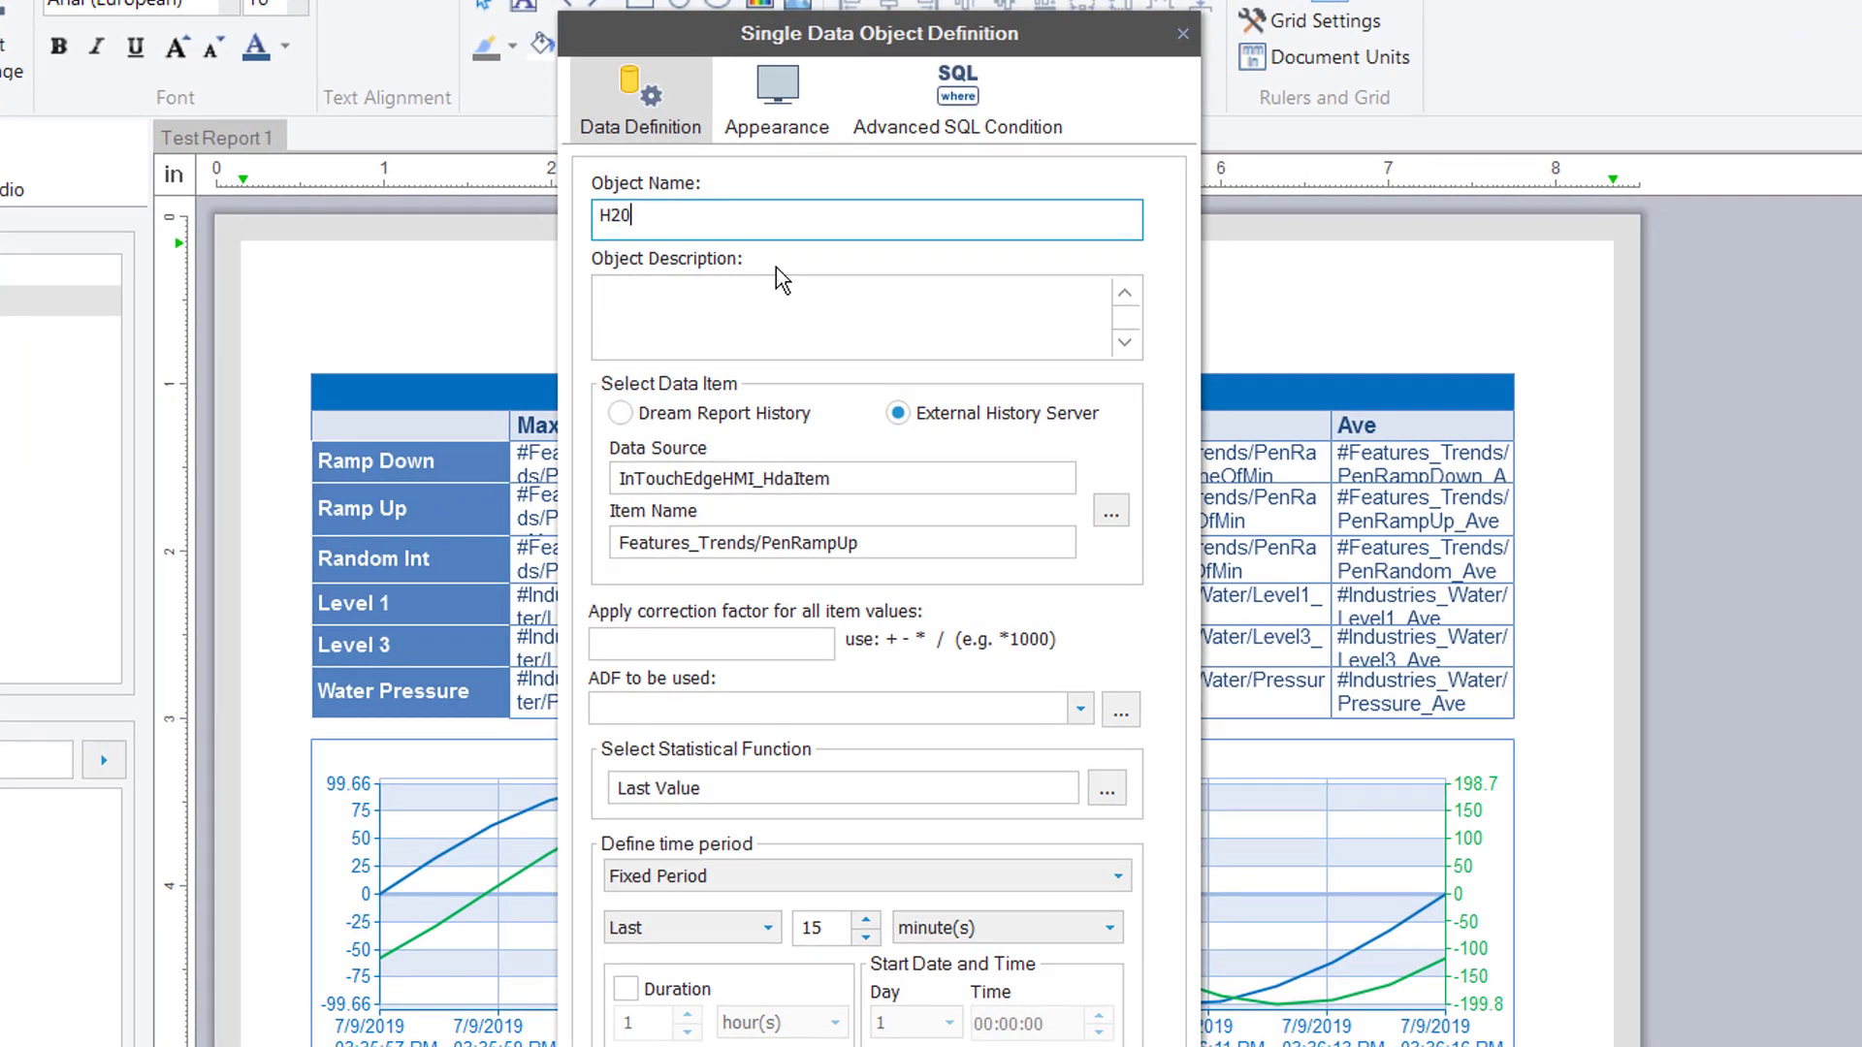
pyautogui.write('Press')
# Make H20Press show the Dream Report History Current Value of InTouchEdgeHMI_RtItem Industries_Water/Pressure
pyautogui.click(773, 415)
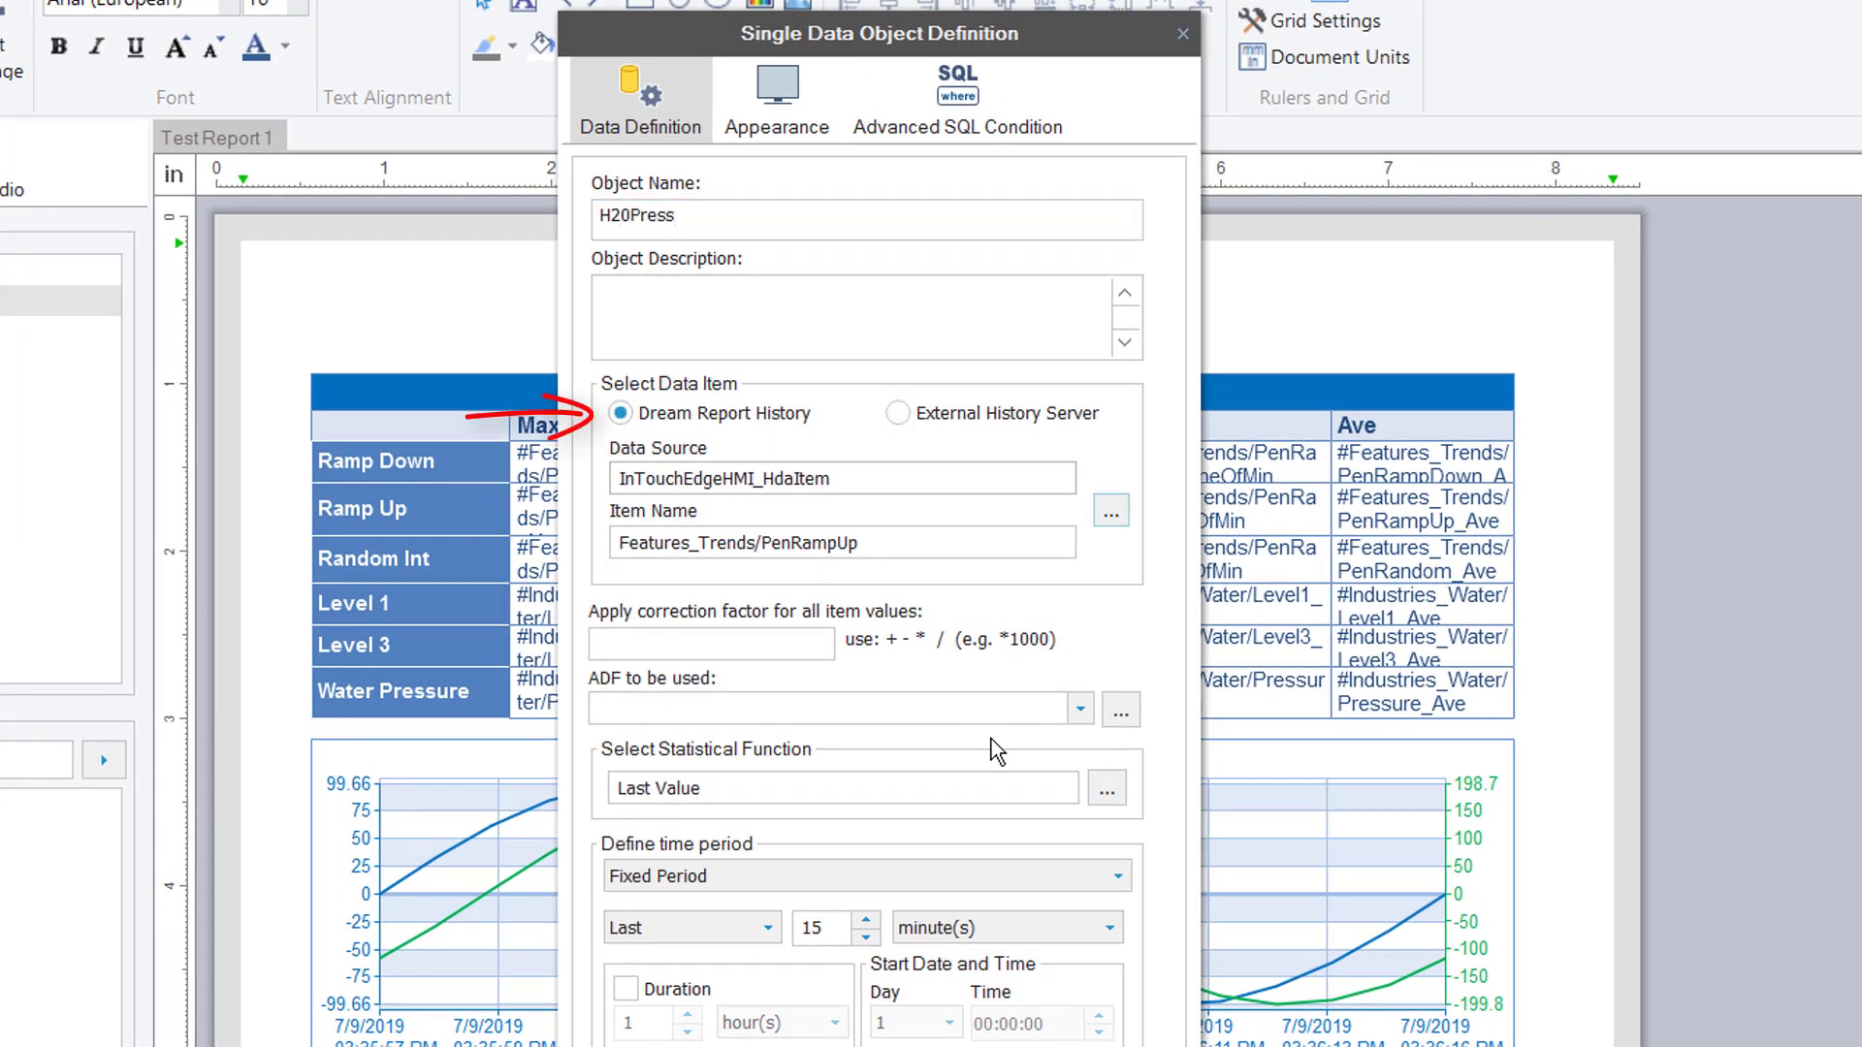
pyautogui.click(1106, 788)
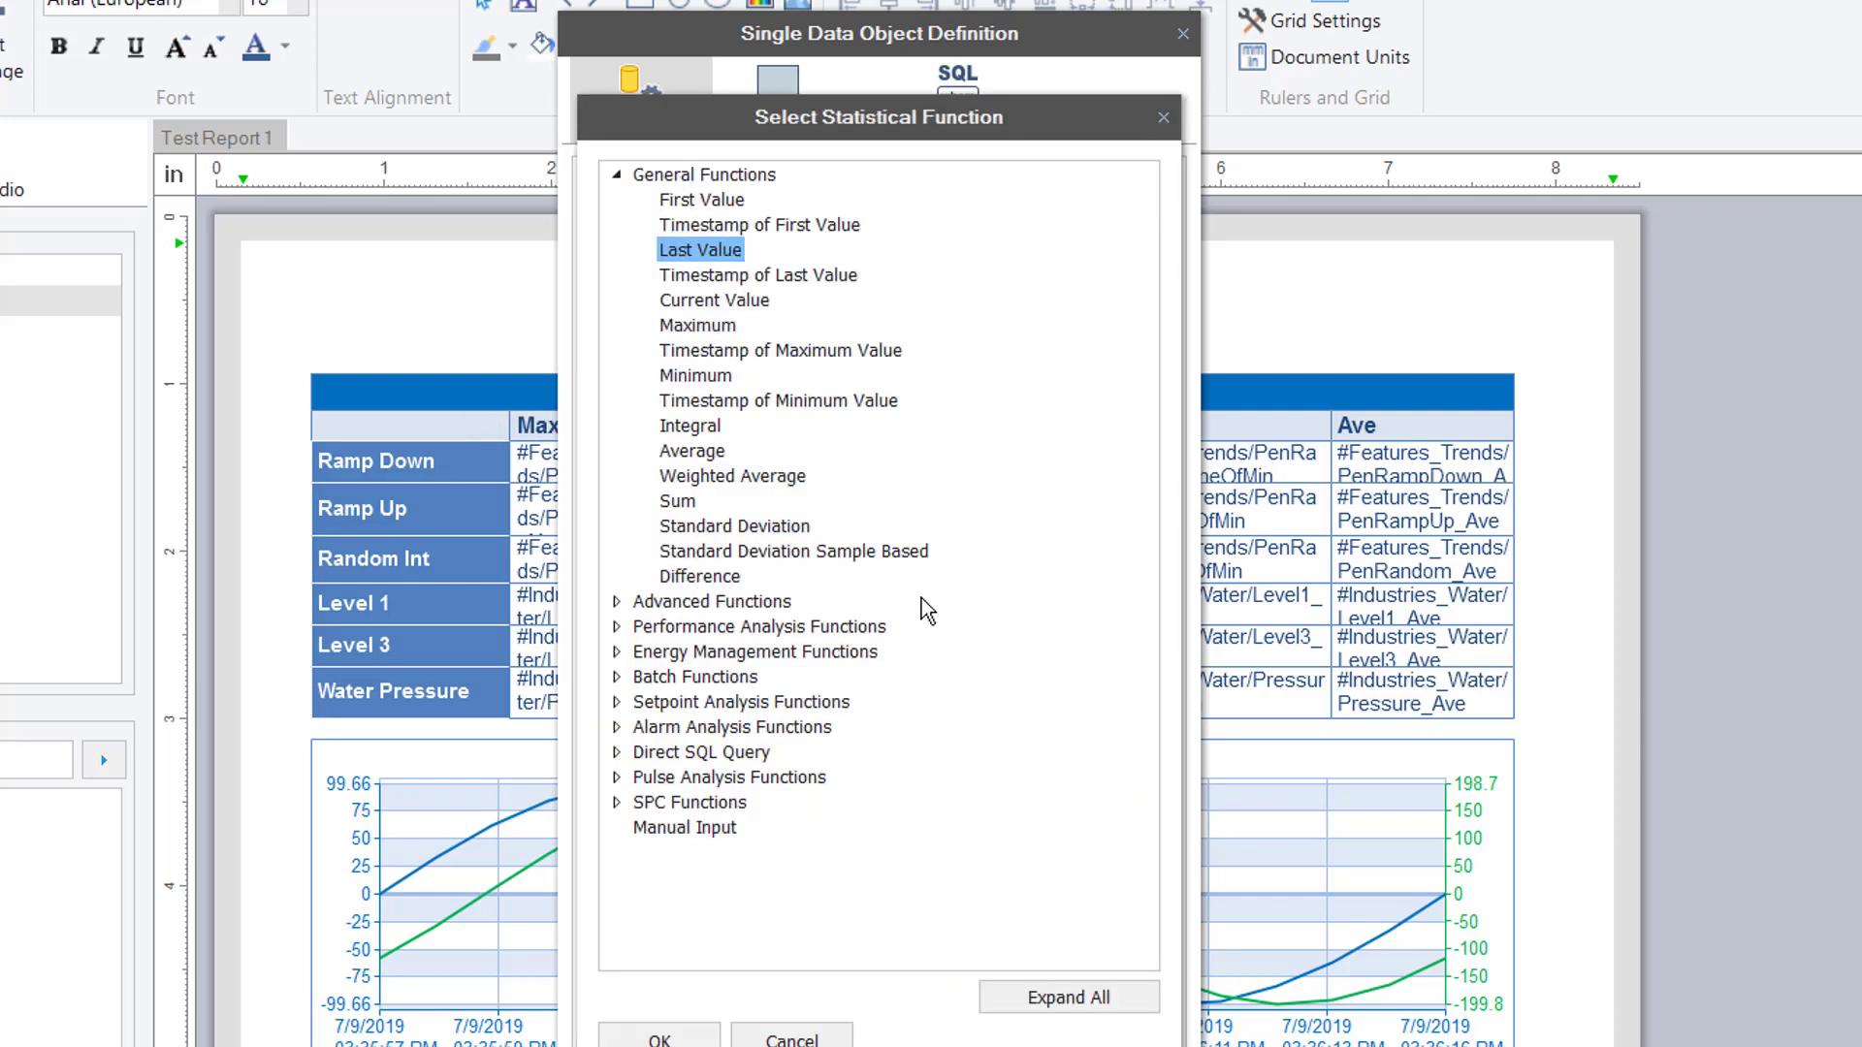
pyautogui.click(716, 302)
pyautogui.doubleClick(714, 301)
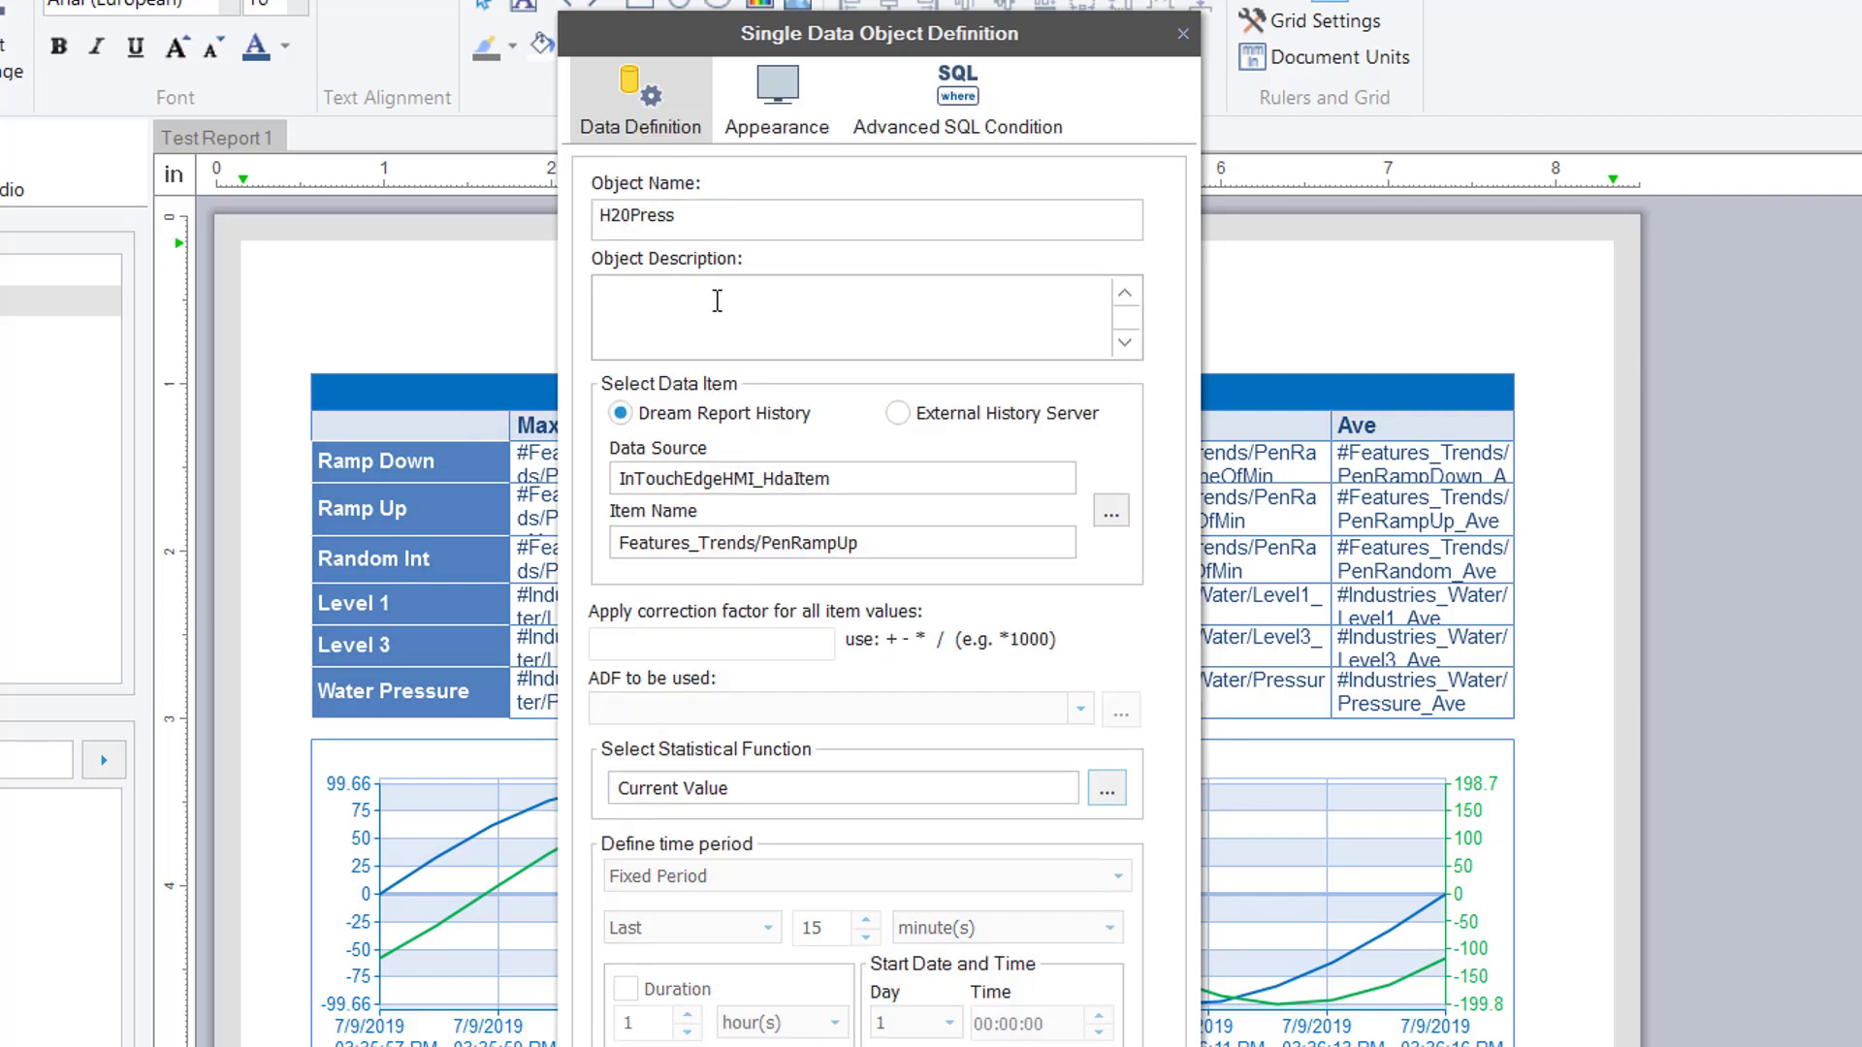
pyautogui.click(1110, 512)
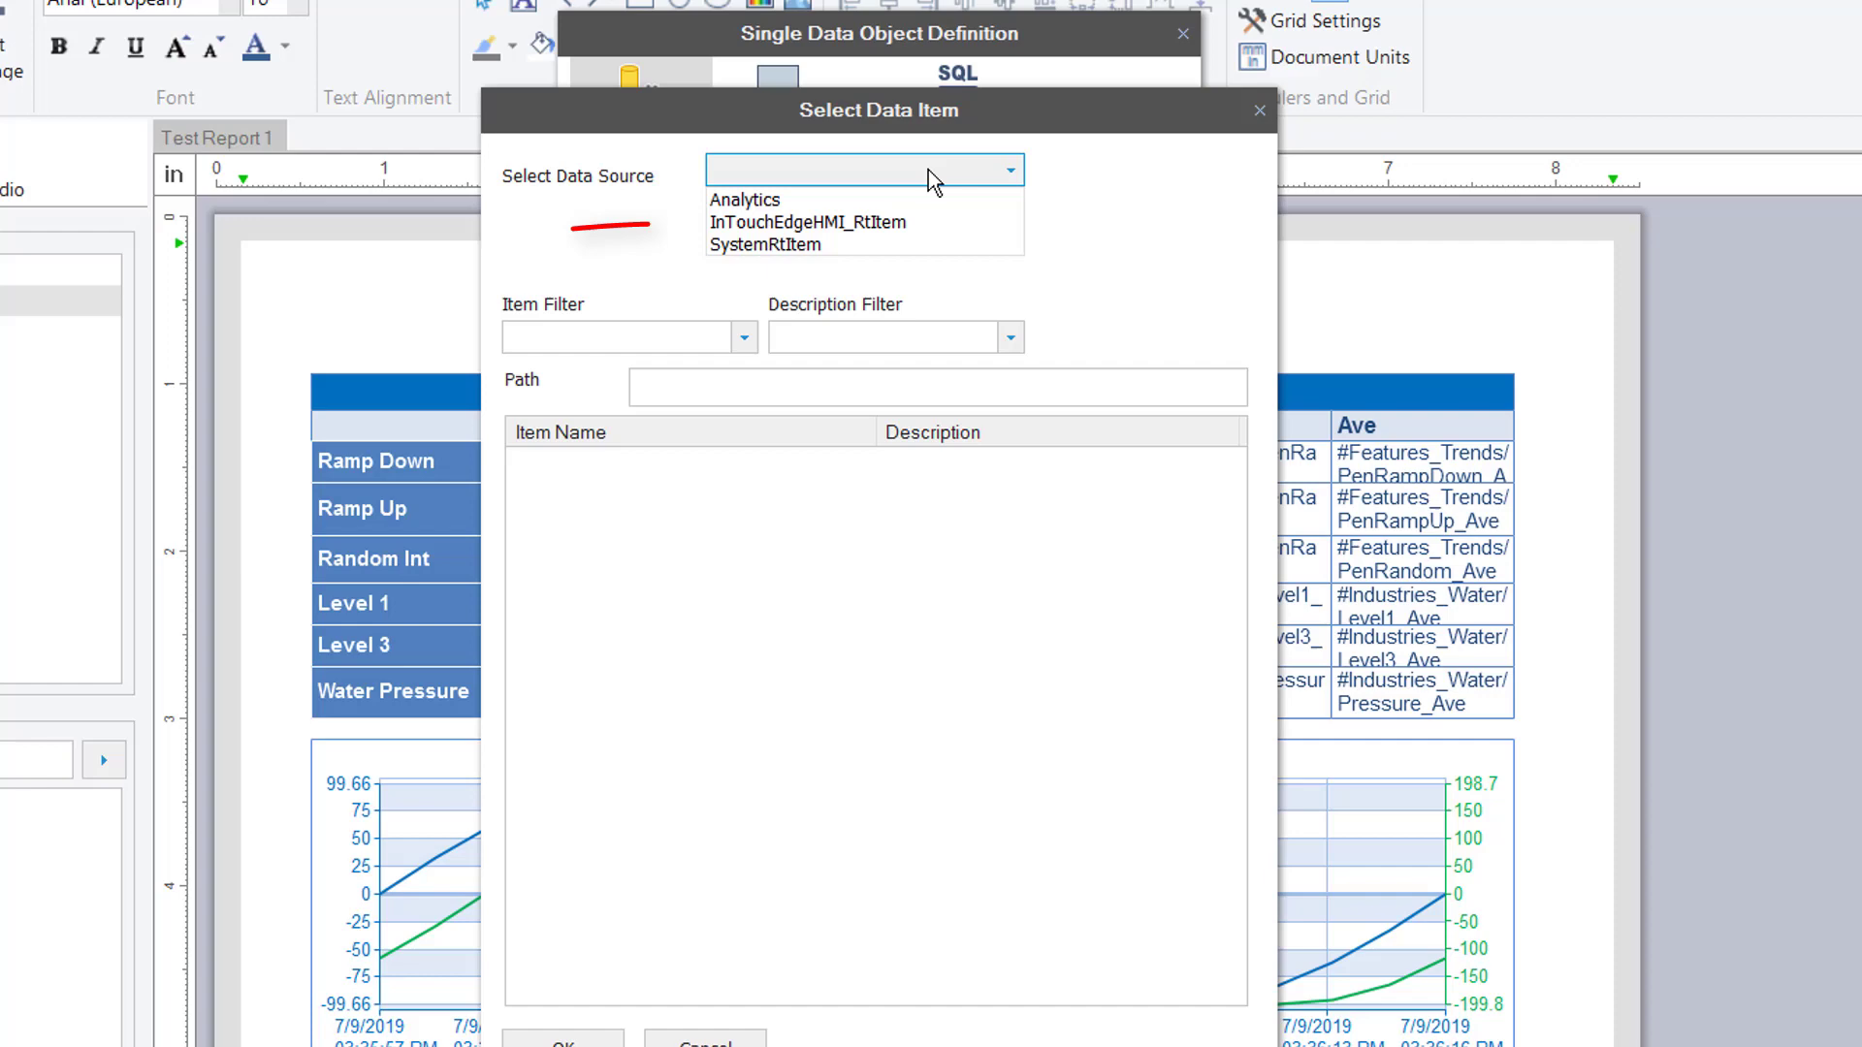
pyautogui.click(892, 223)
pyautogui.scroll(-10, 1212, 863)
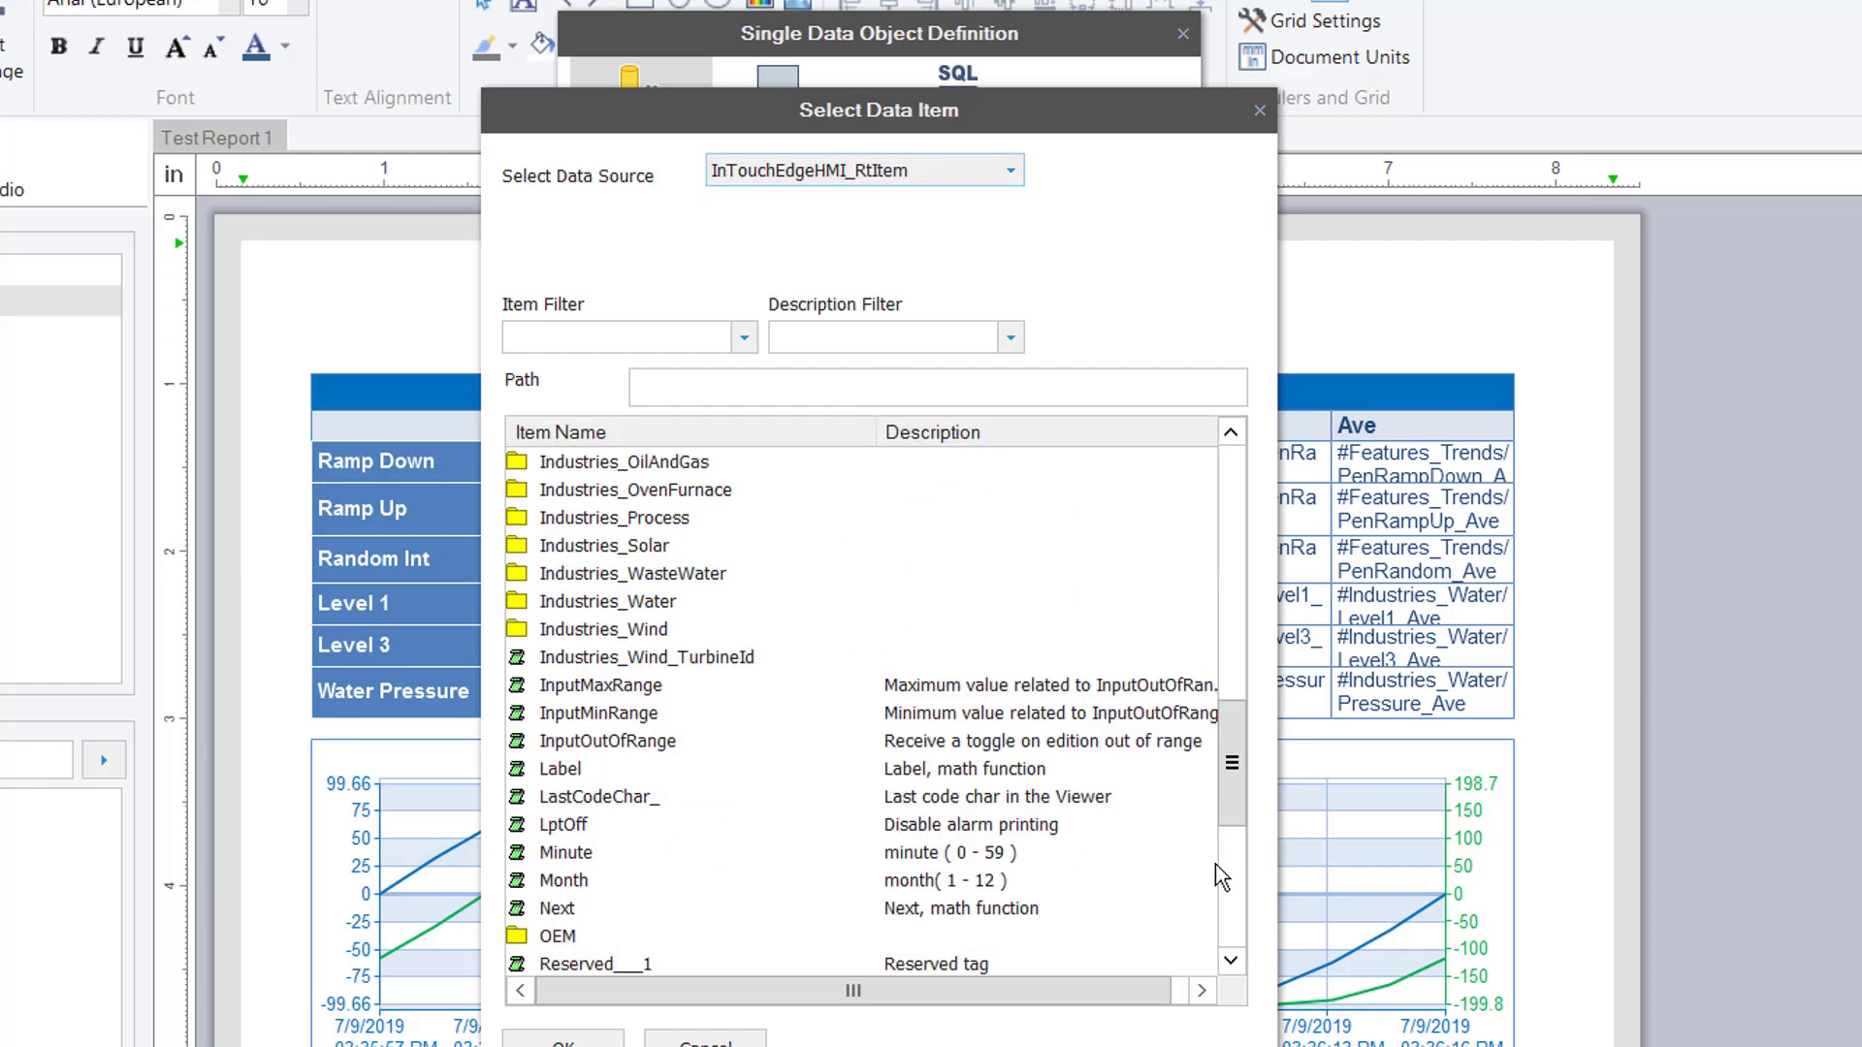
pyautogui.doubleClick(628, 606)
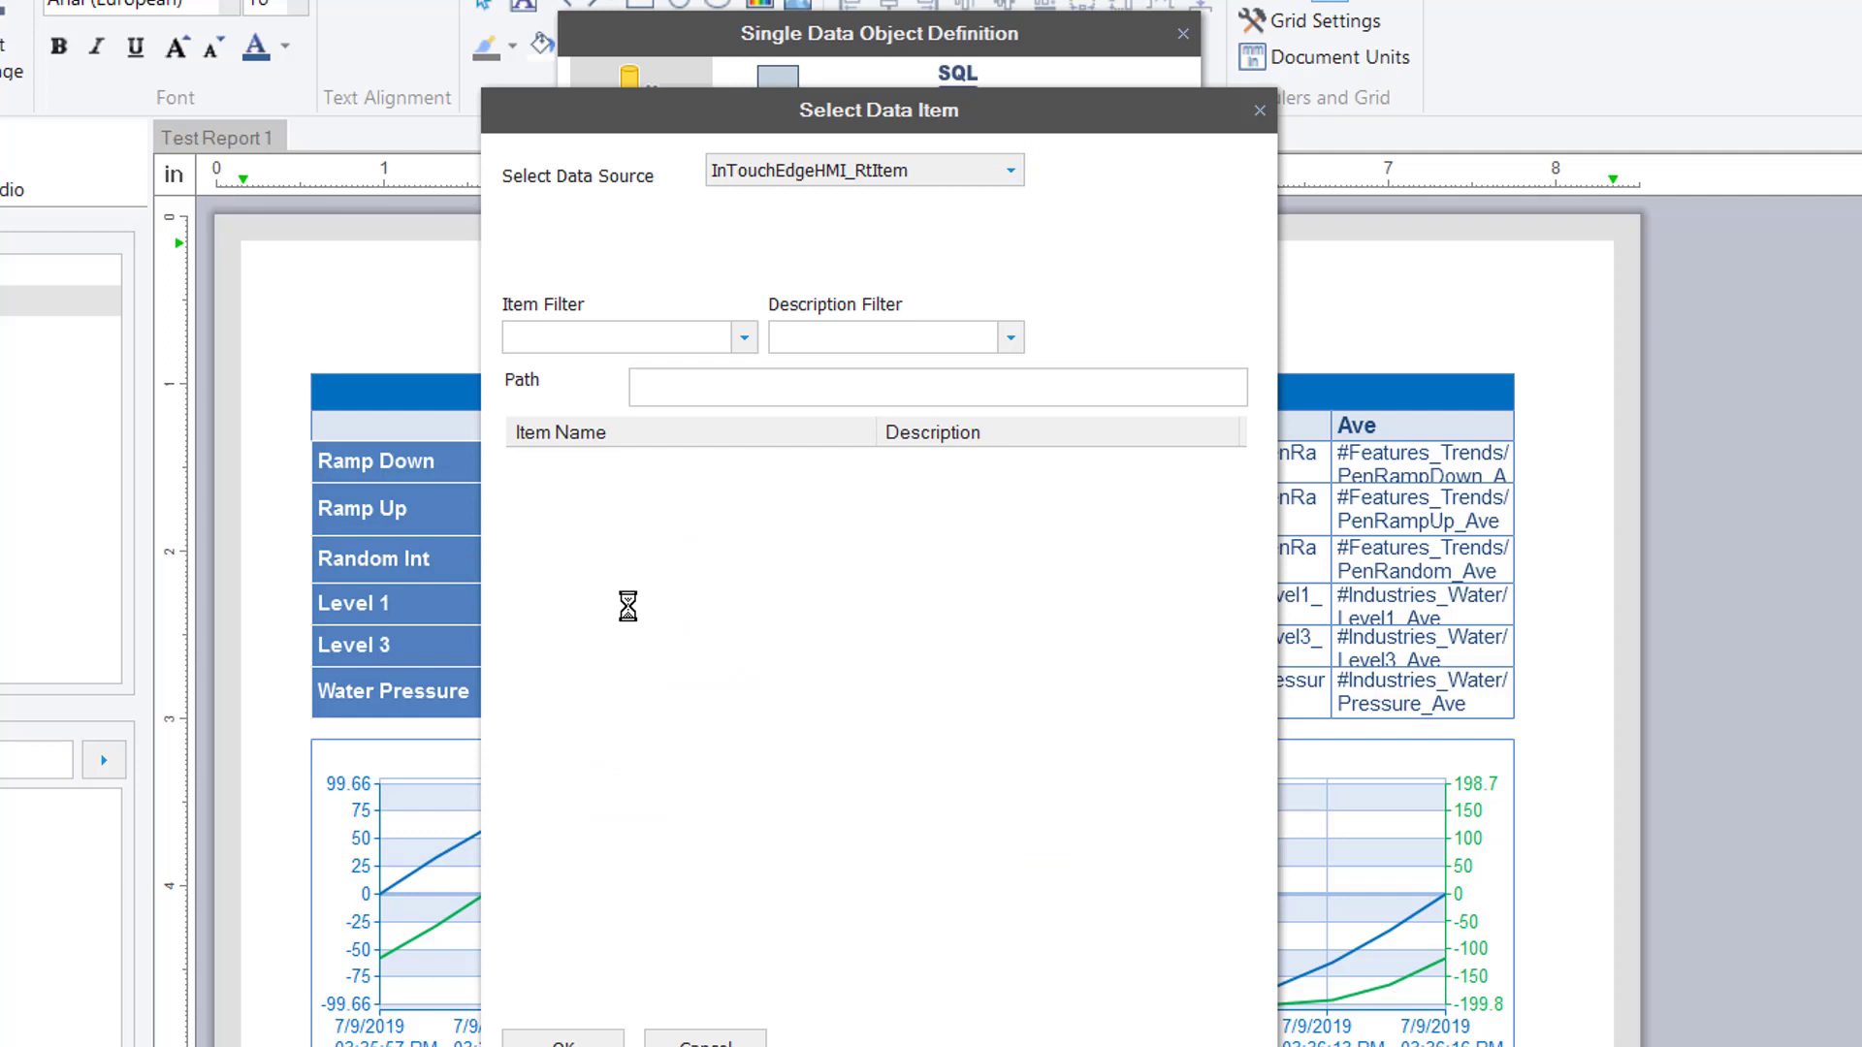
pyautogui.doubleClick(586, 577)
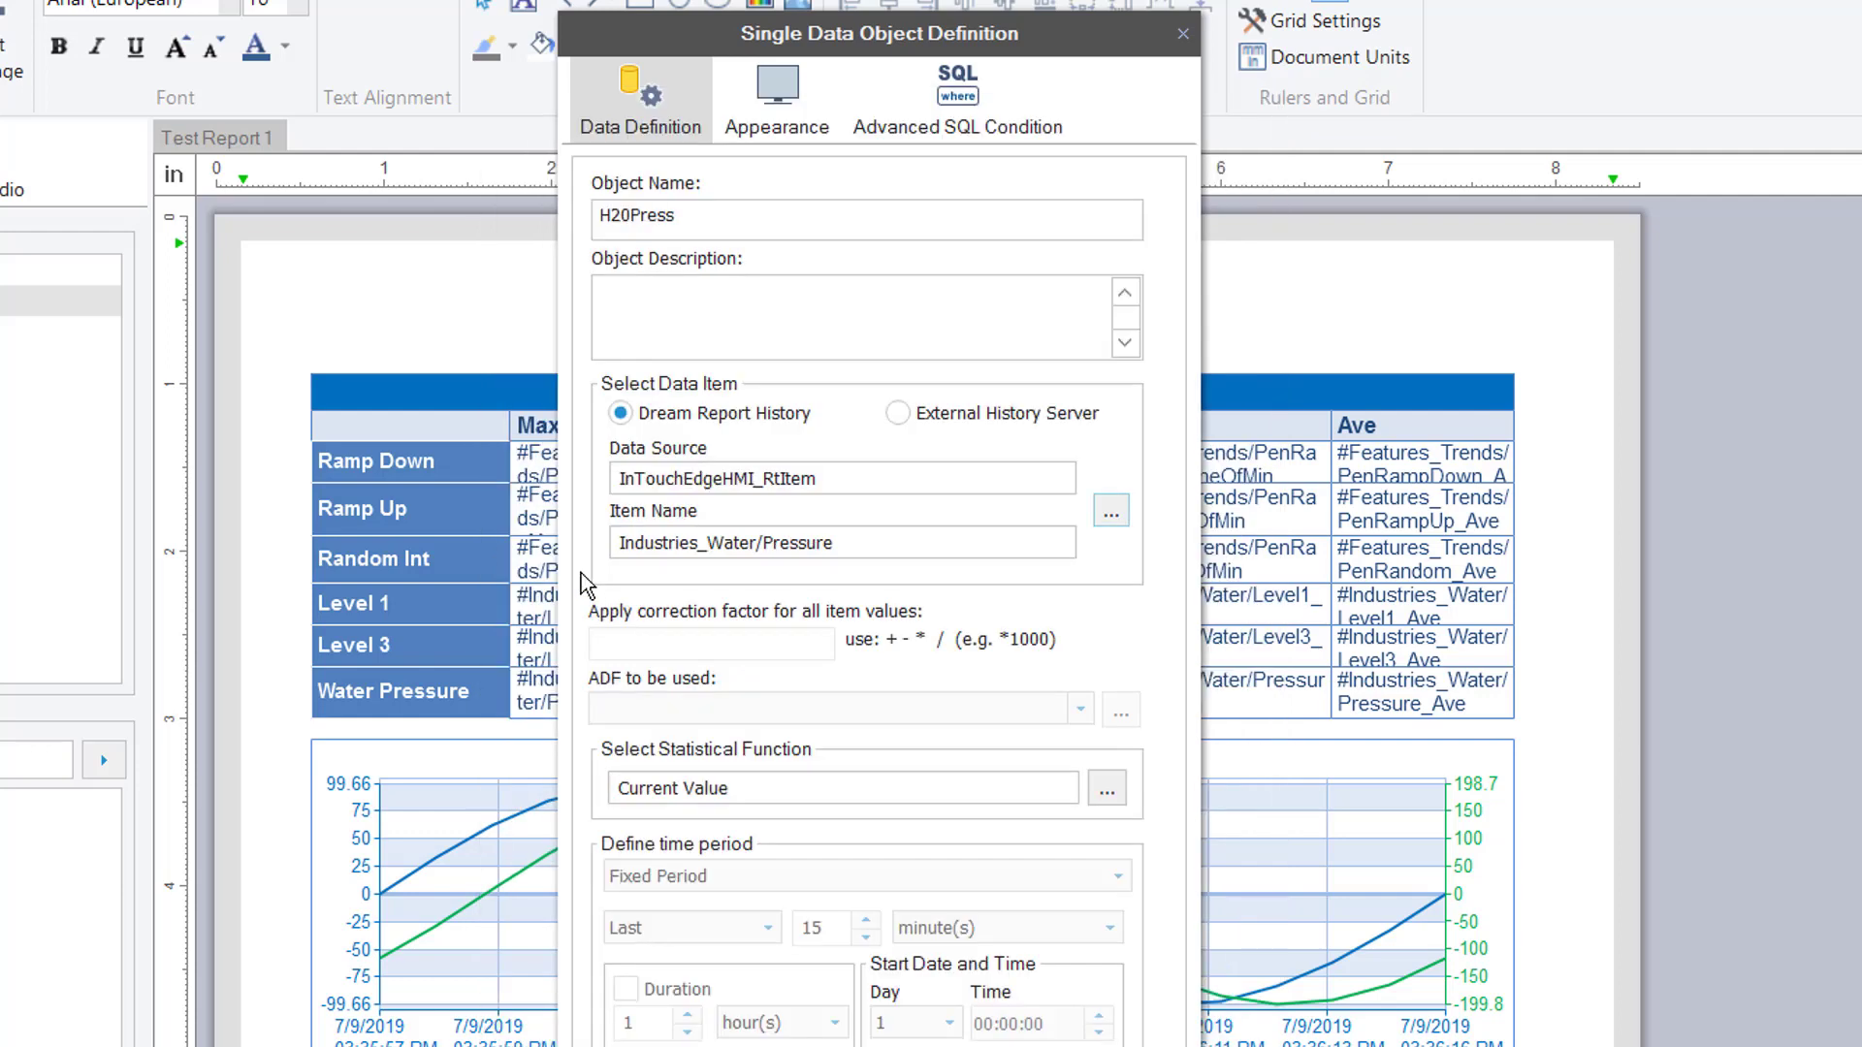
# Set the H20Press unit to PSI and confirm the object
pyautogui.click(771, 123)
pyautogui.click(760, 315)
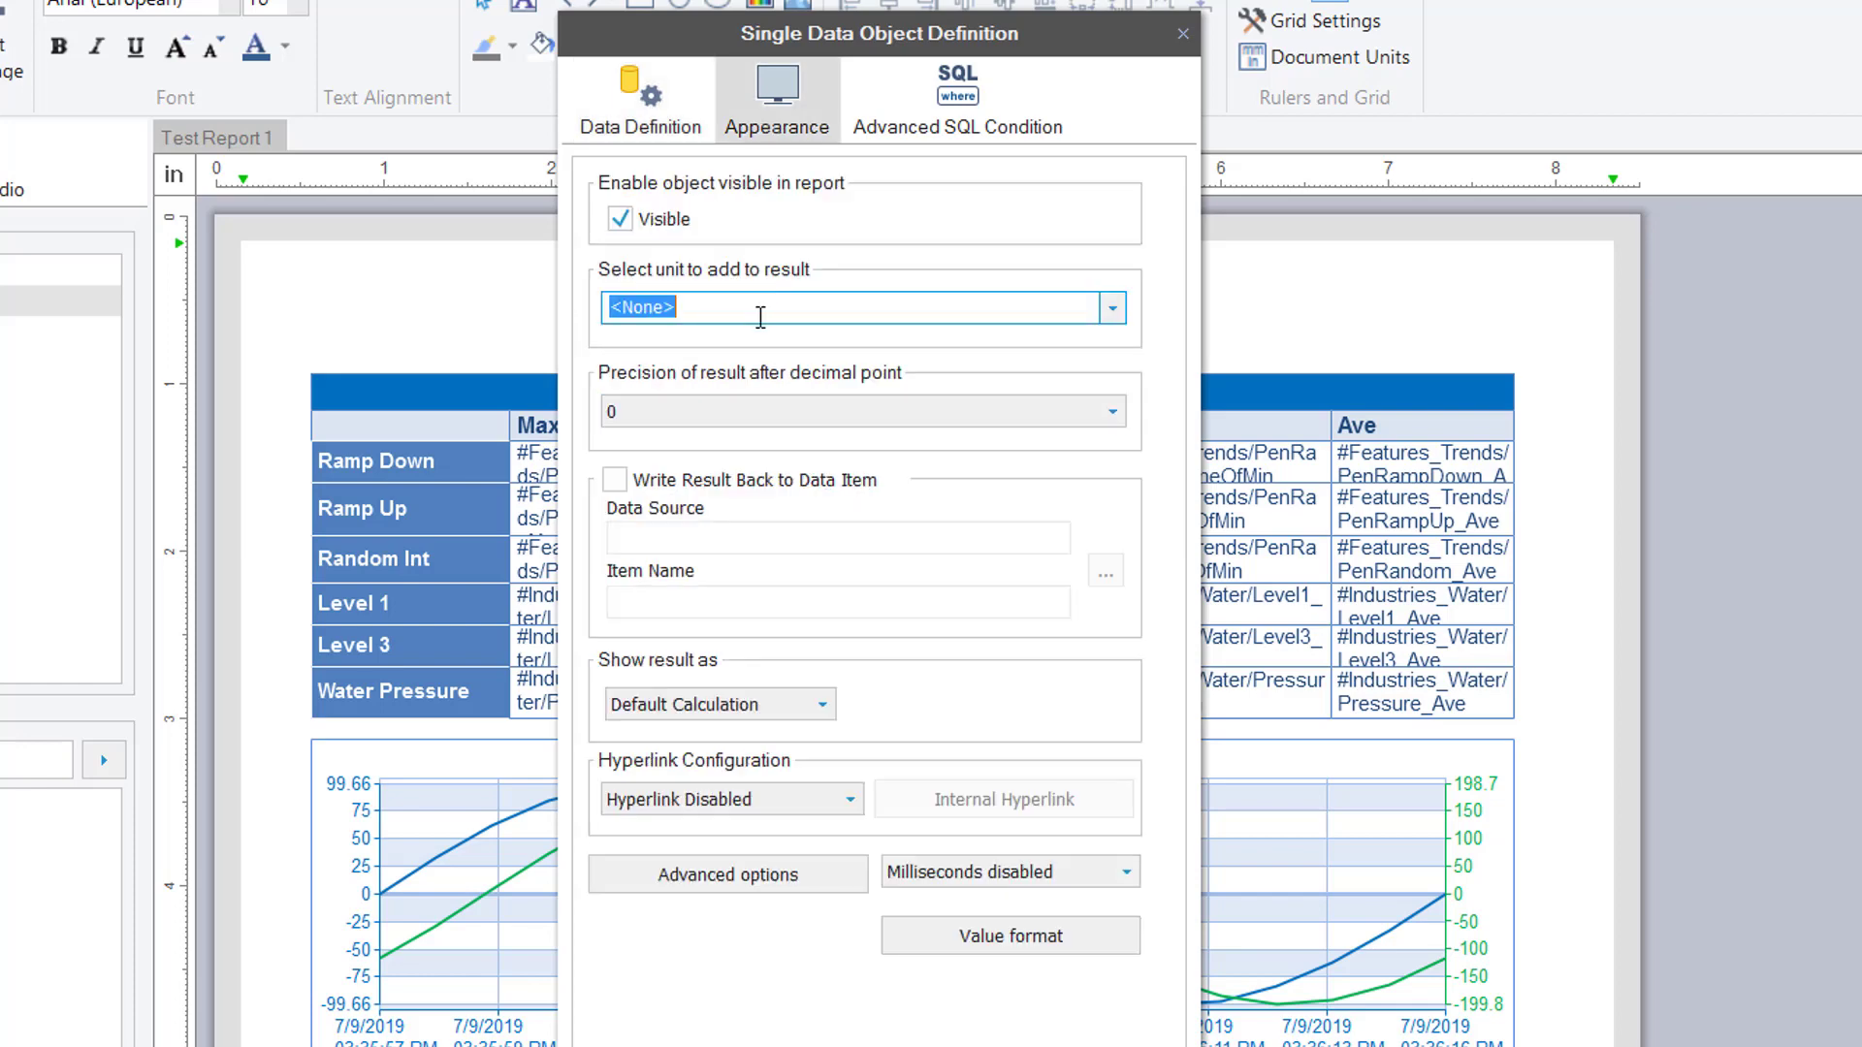
pyautogui.write('PSI')
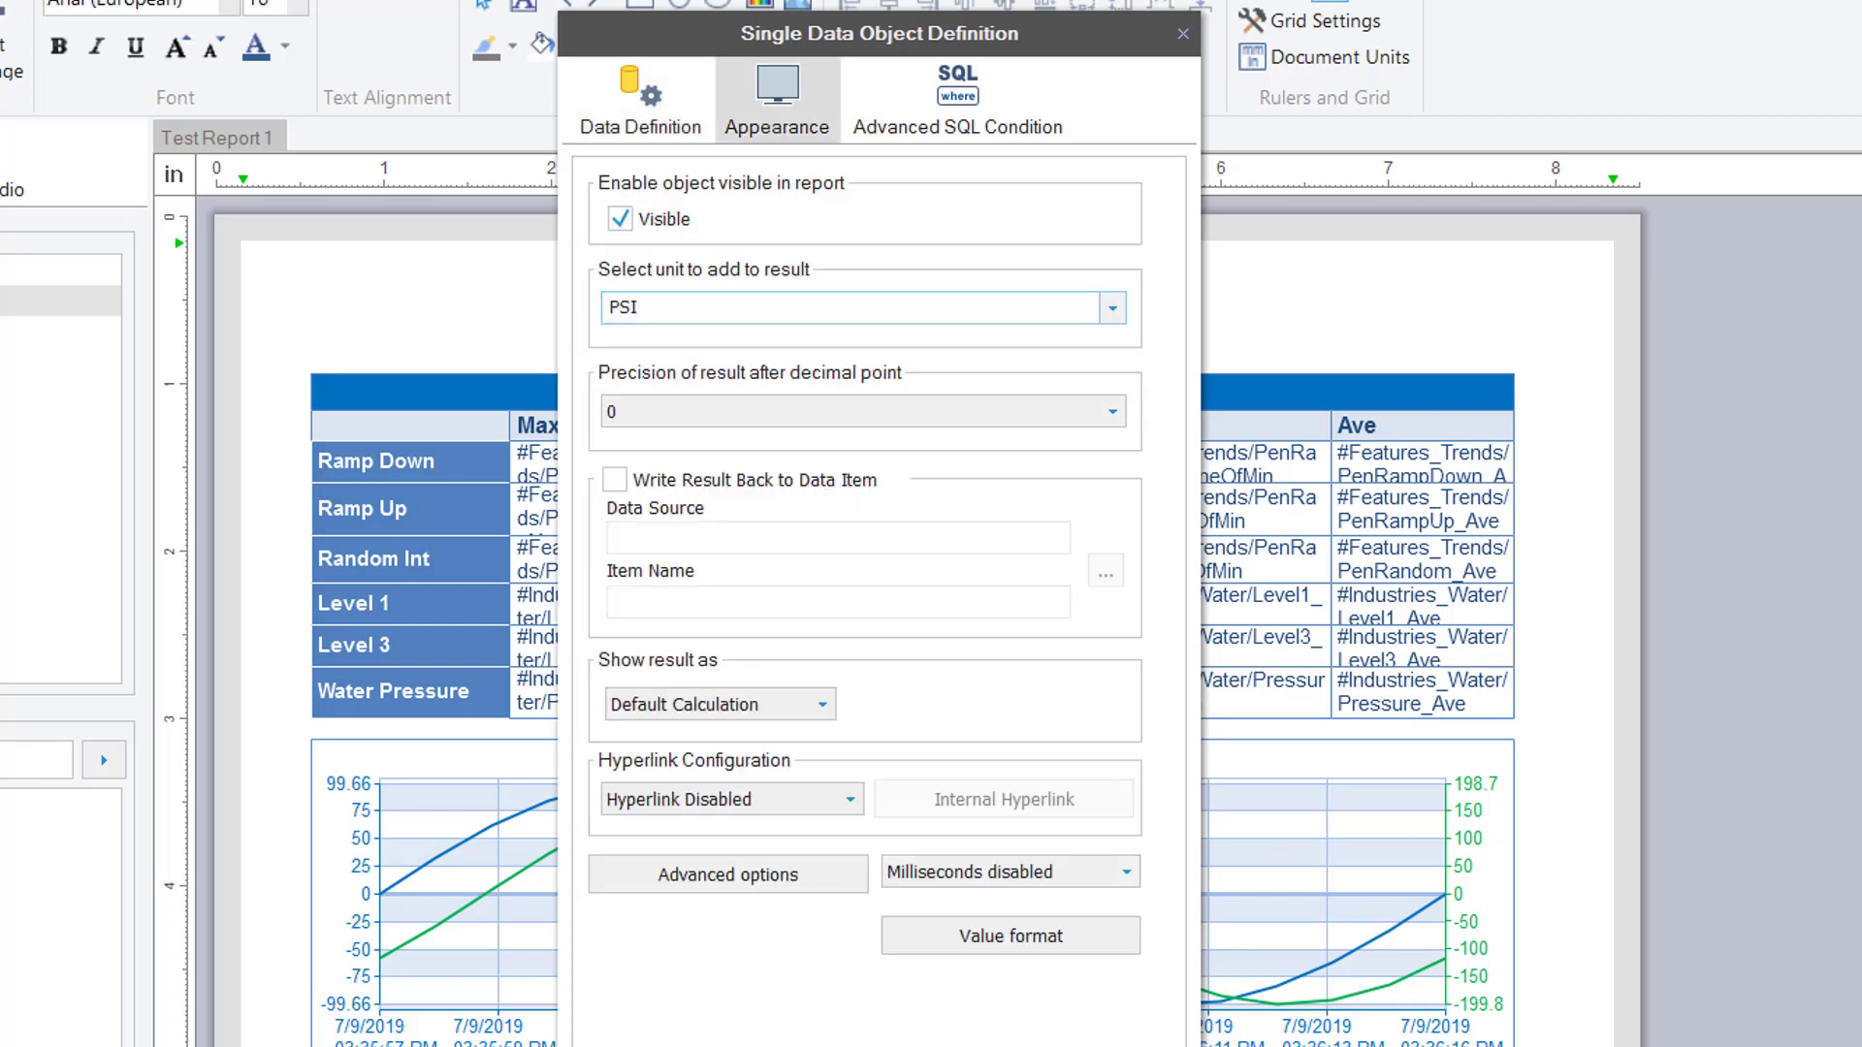
pyautogui.press('Return')
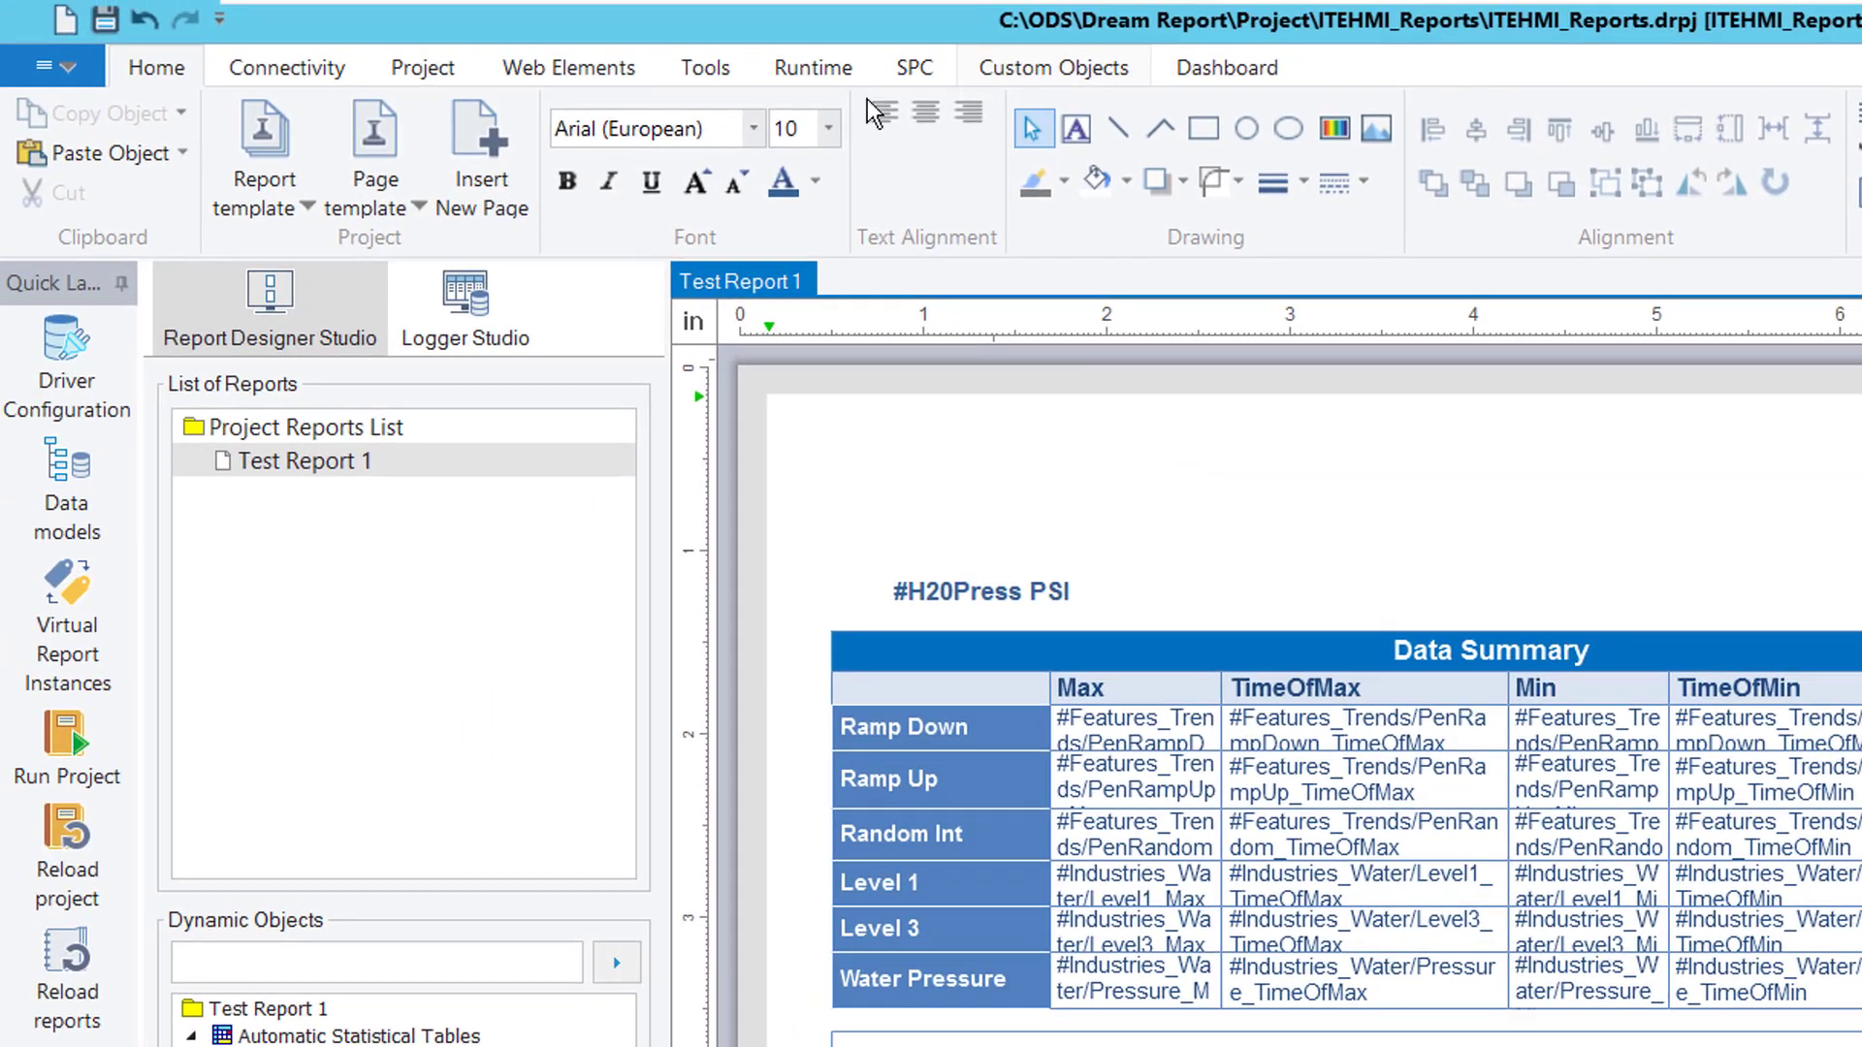
# Add a gauge object from the custom object library to the report
pyautogui.click(1053, 67)
pyautogui.click(475, 160)
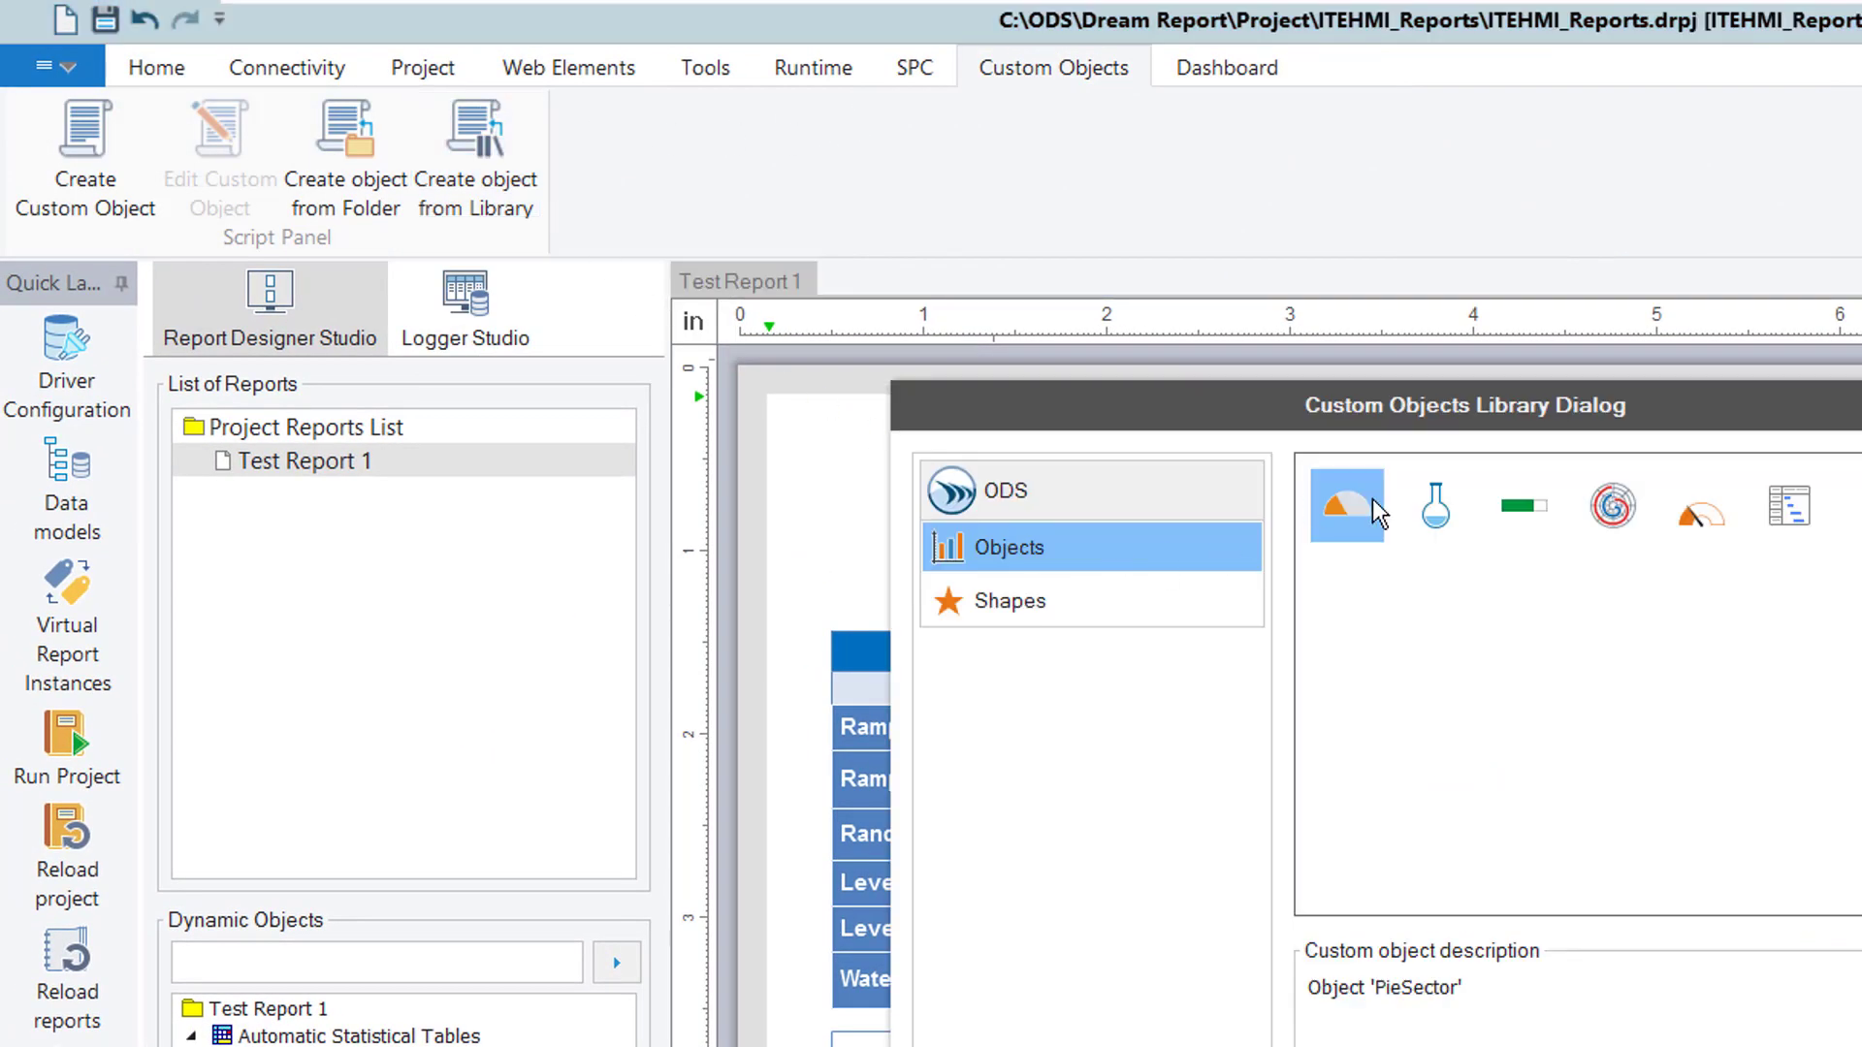
pyautogui.doubleClick(1702, 507)
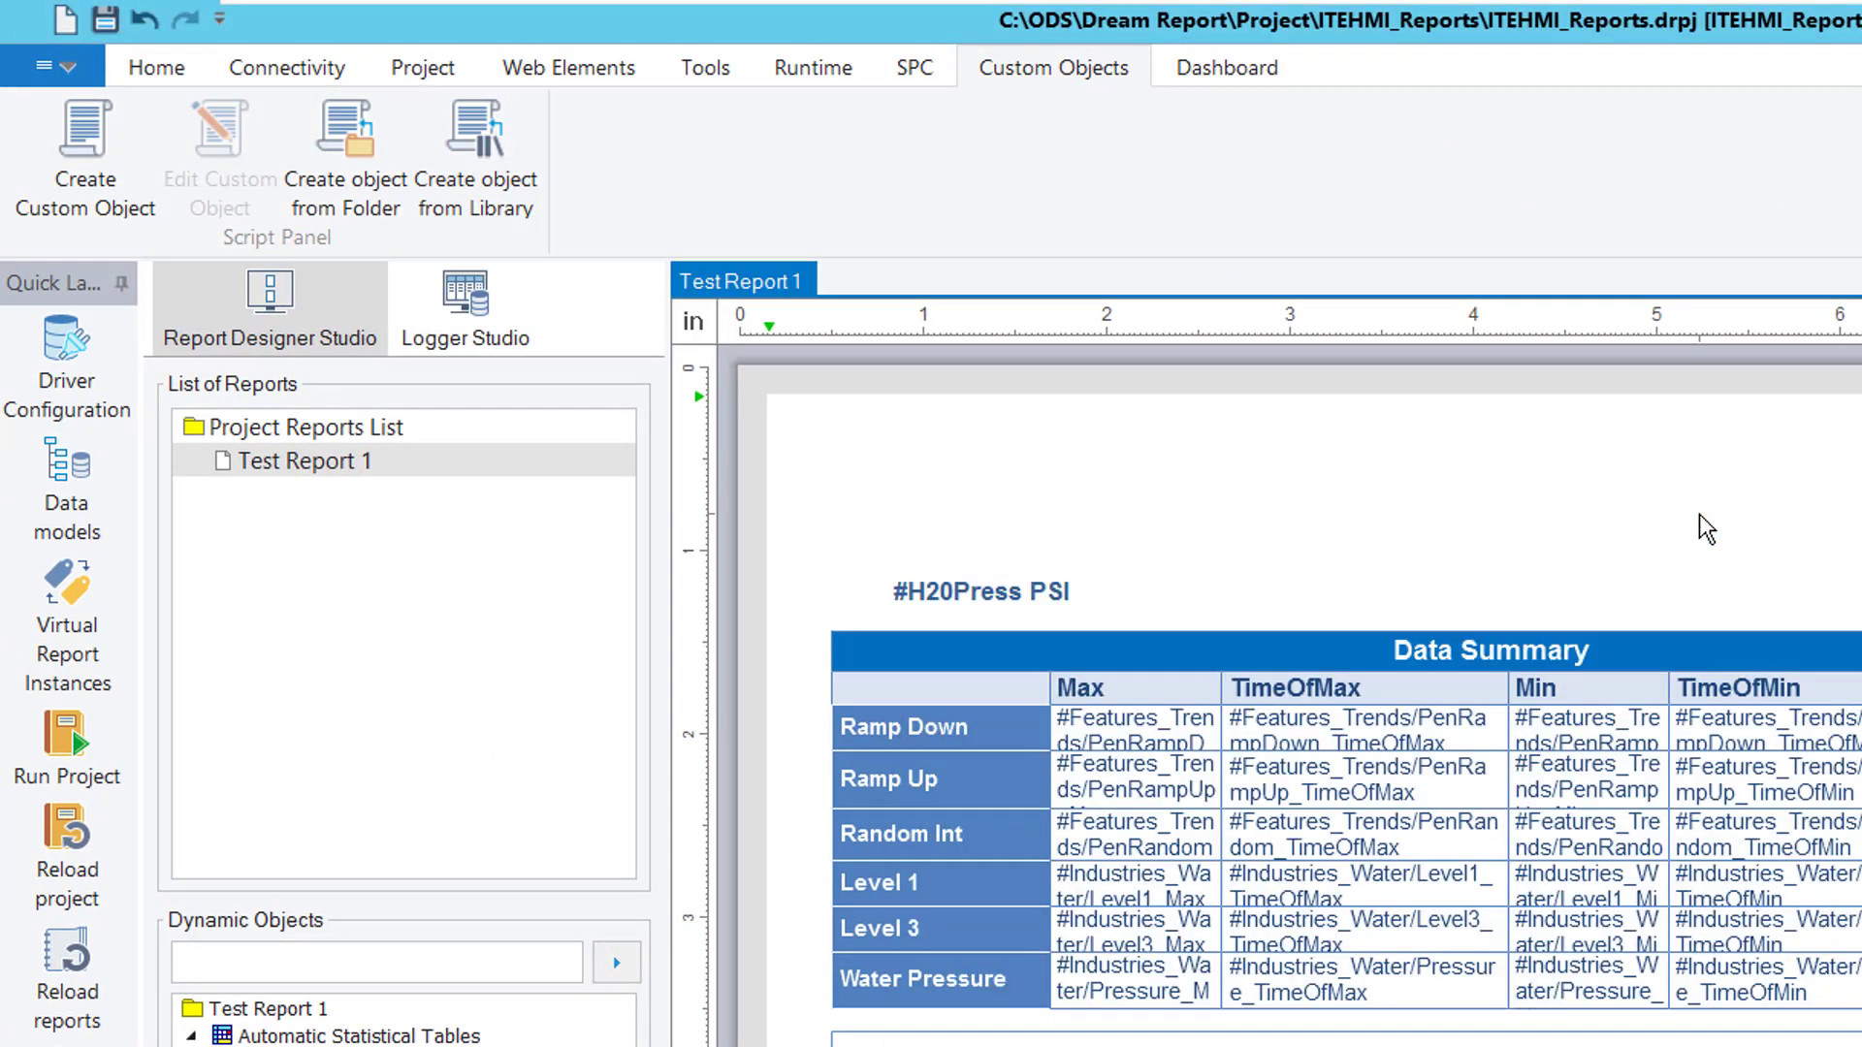
pyautogui.moveTo(1003, 501); pyautogui.dragTo(998, 504)
# Link the gauge's value to H20Press and name it Press1
pyautogui.doubleClick(998, 503)
pyautogui.doubleClick(1604, 453)
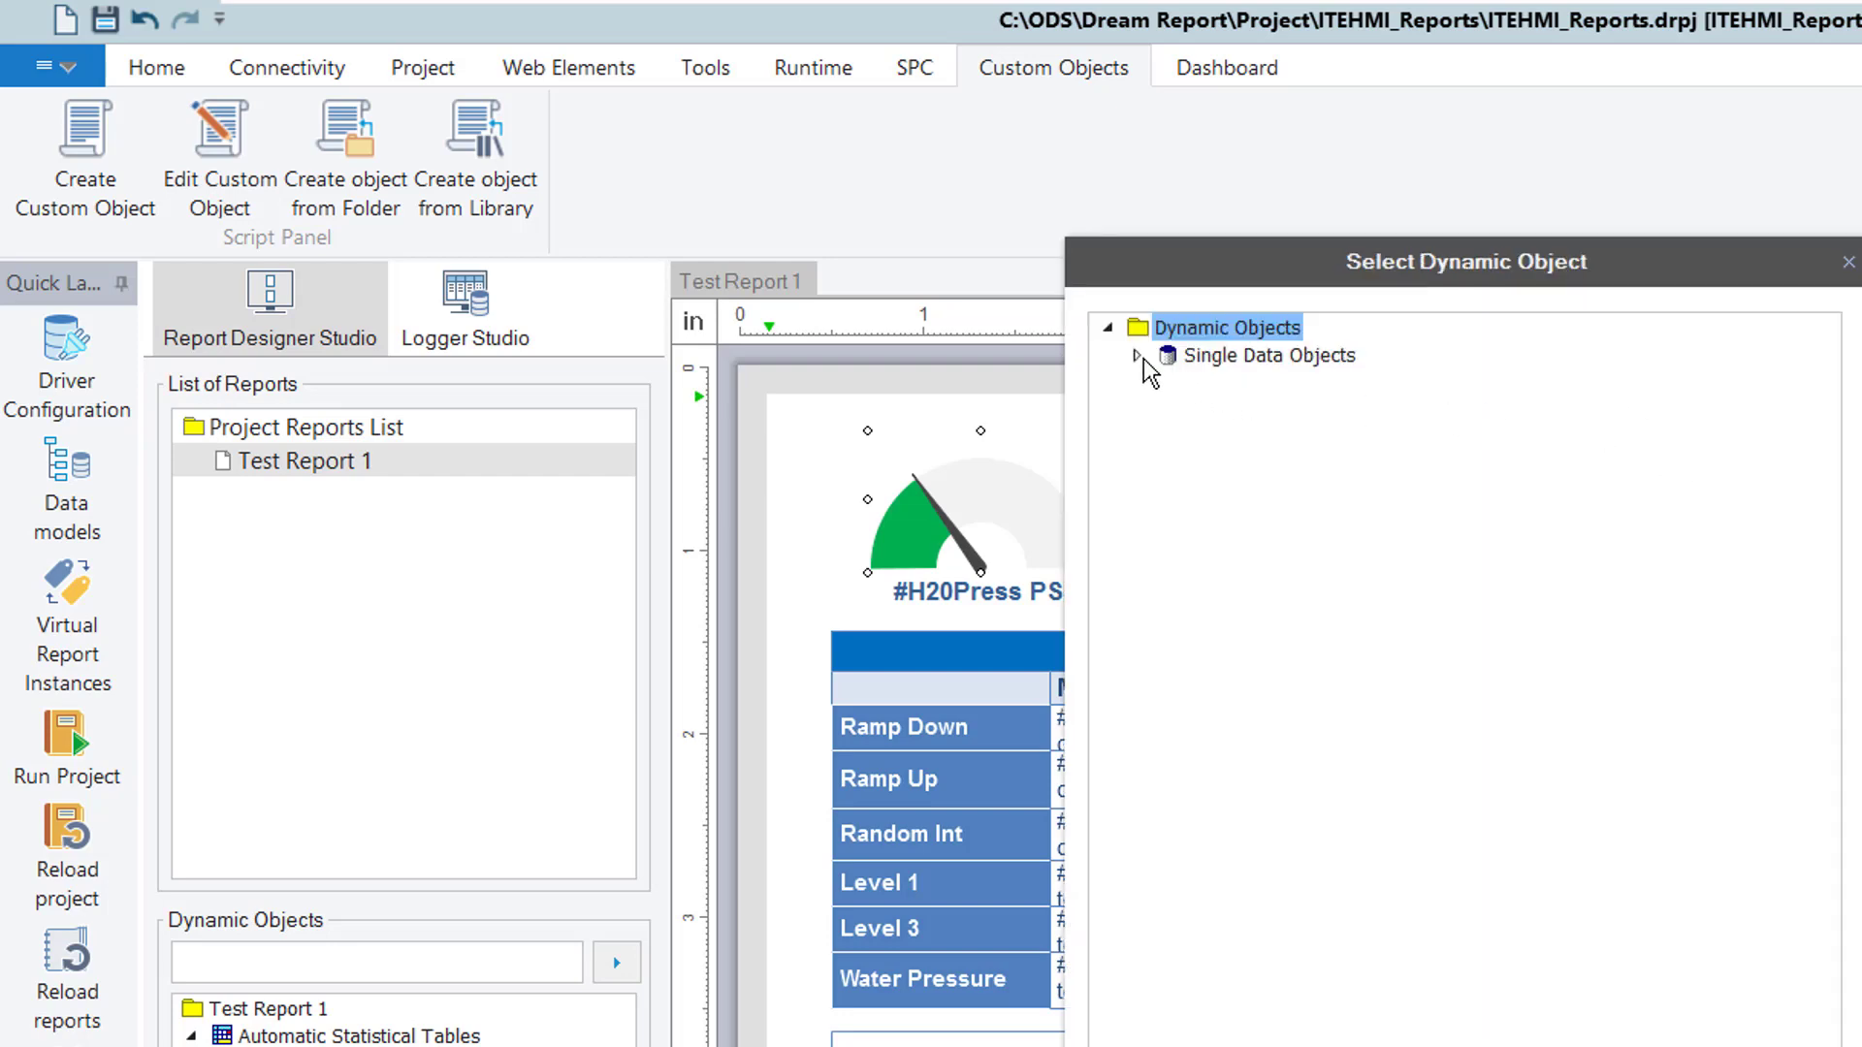
pyautogui.click(1136, 356)
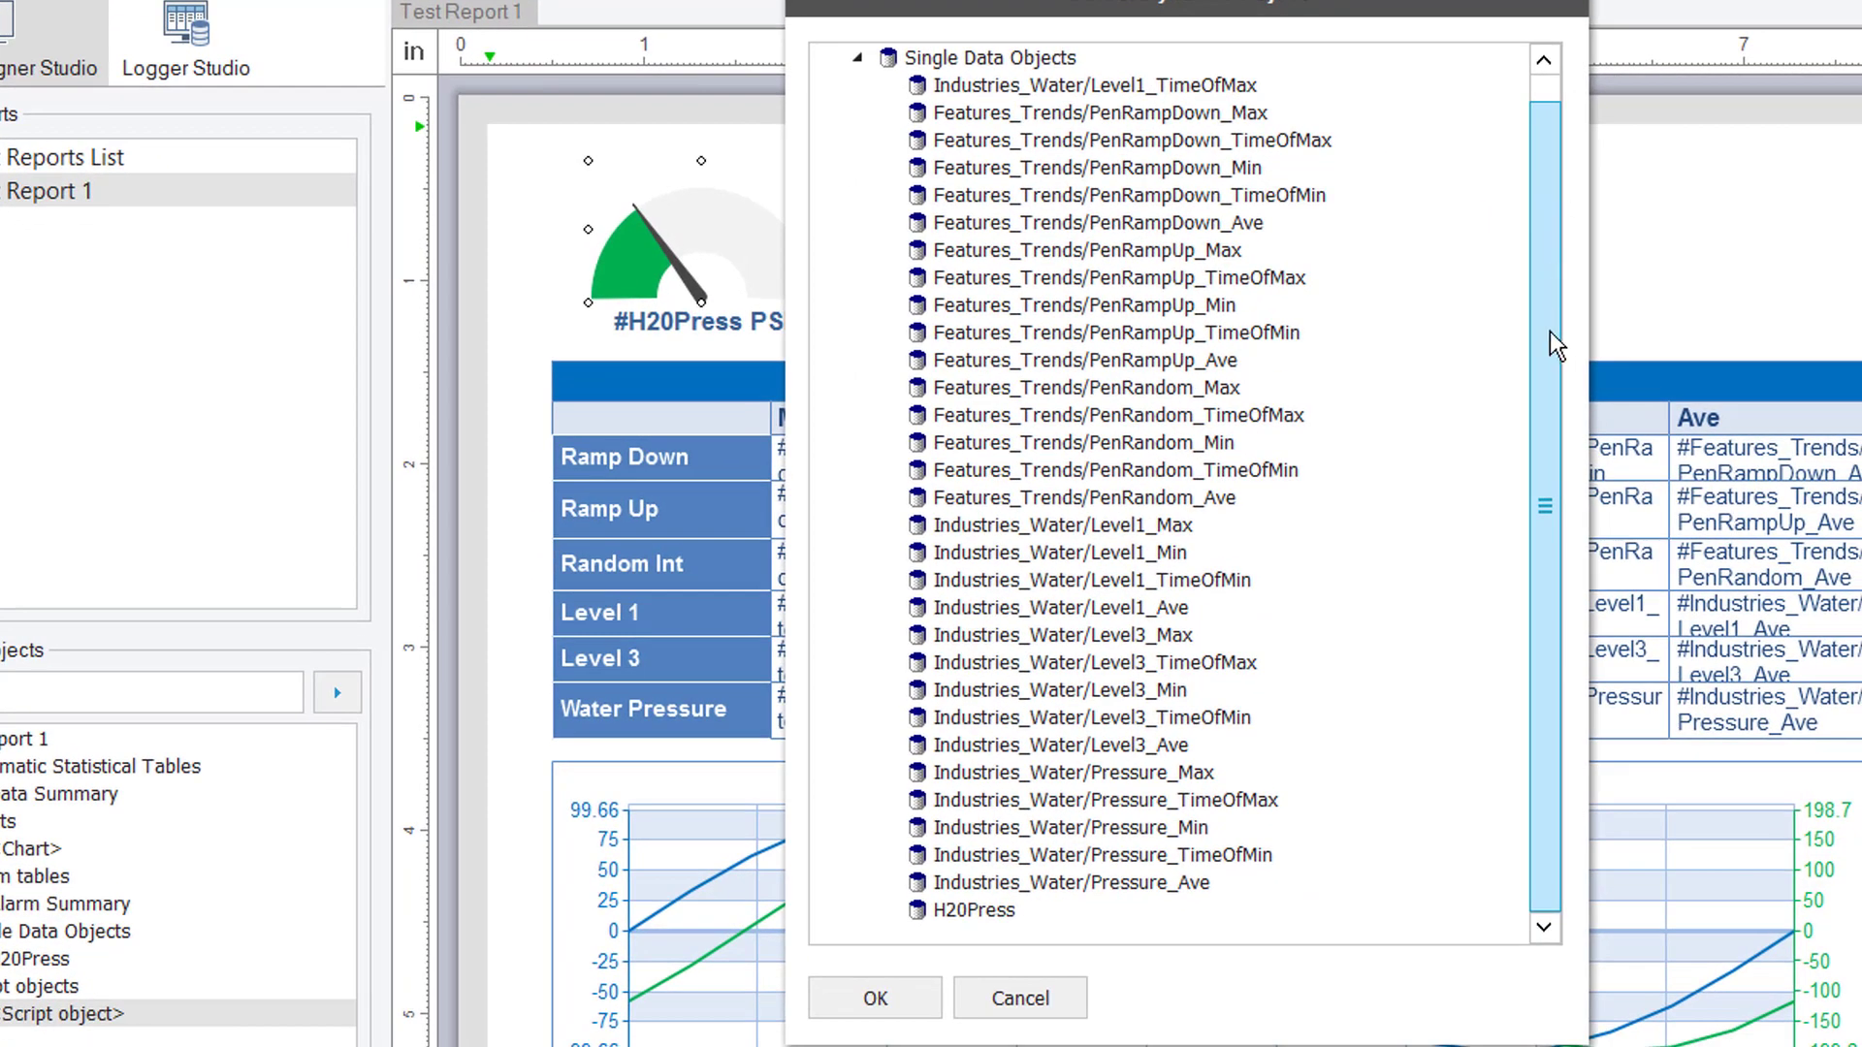
pyautogui.doubleClick(977, 912)
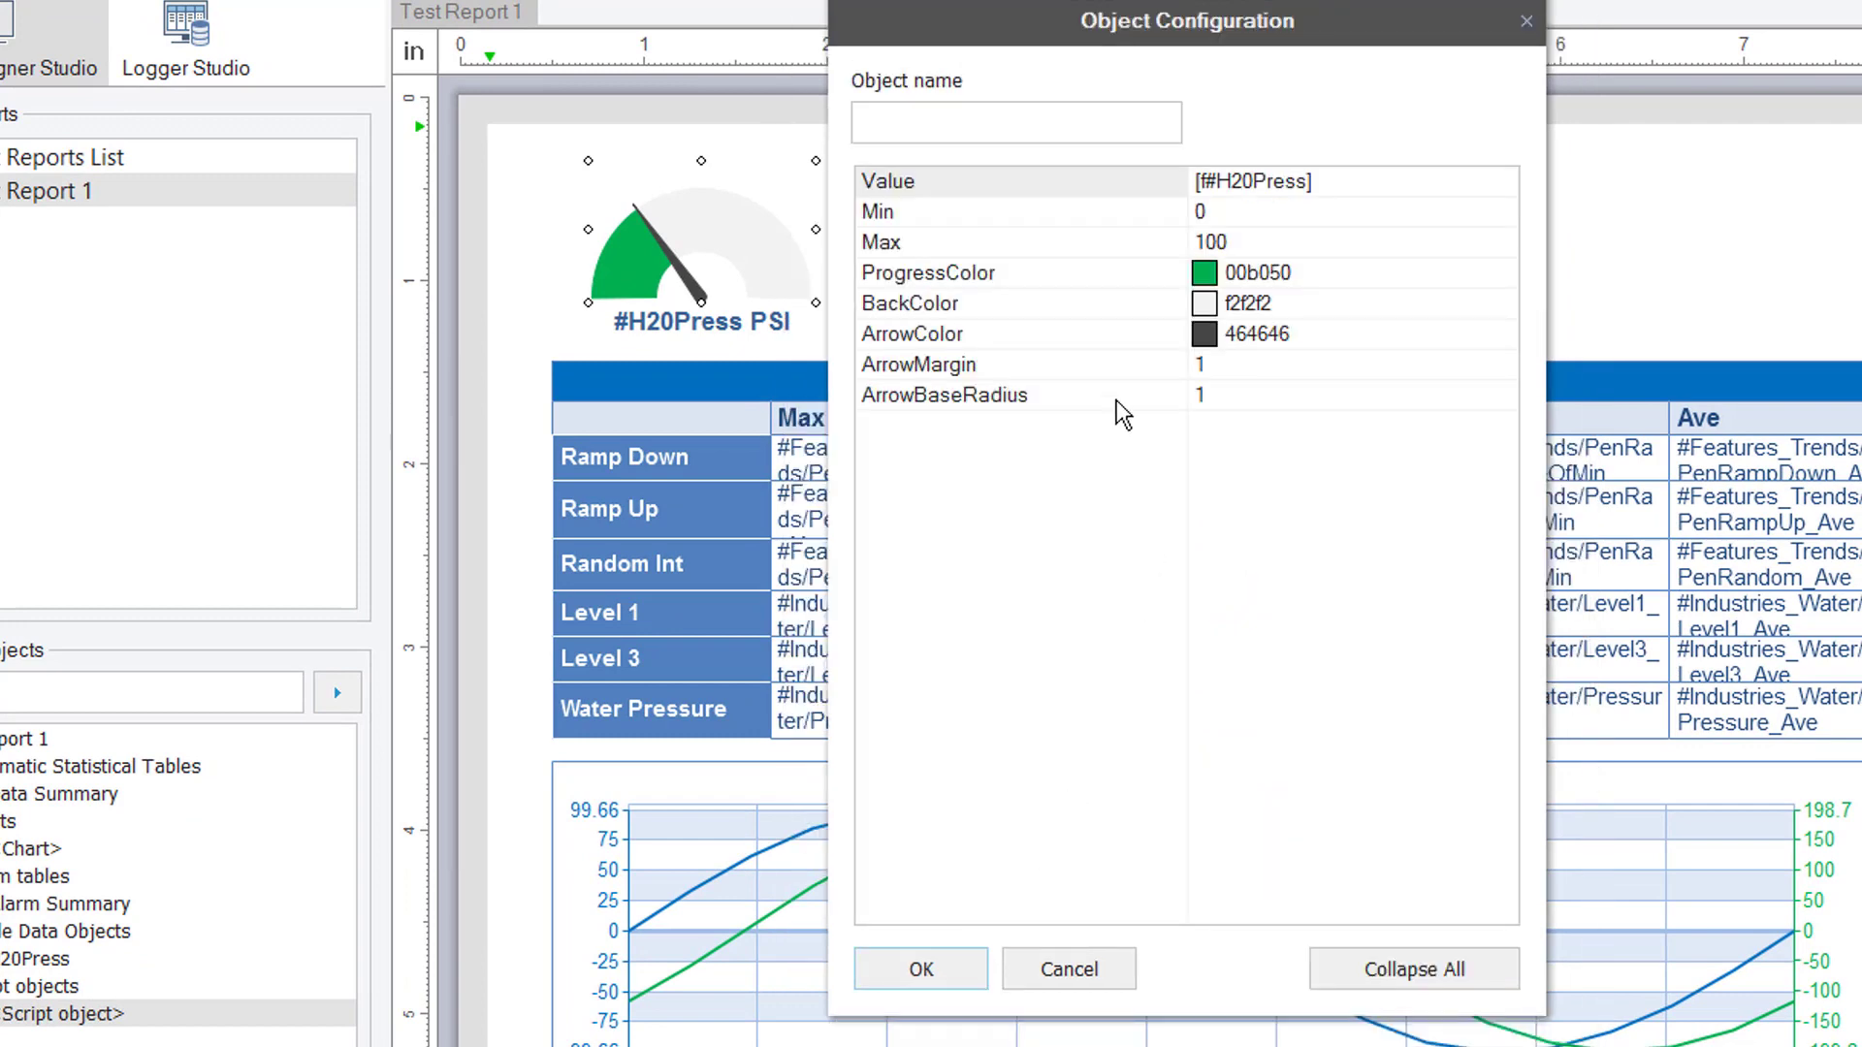
pyautogui.click(1016, 117)
pyautogui.write('Press')
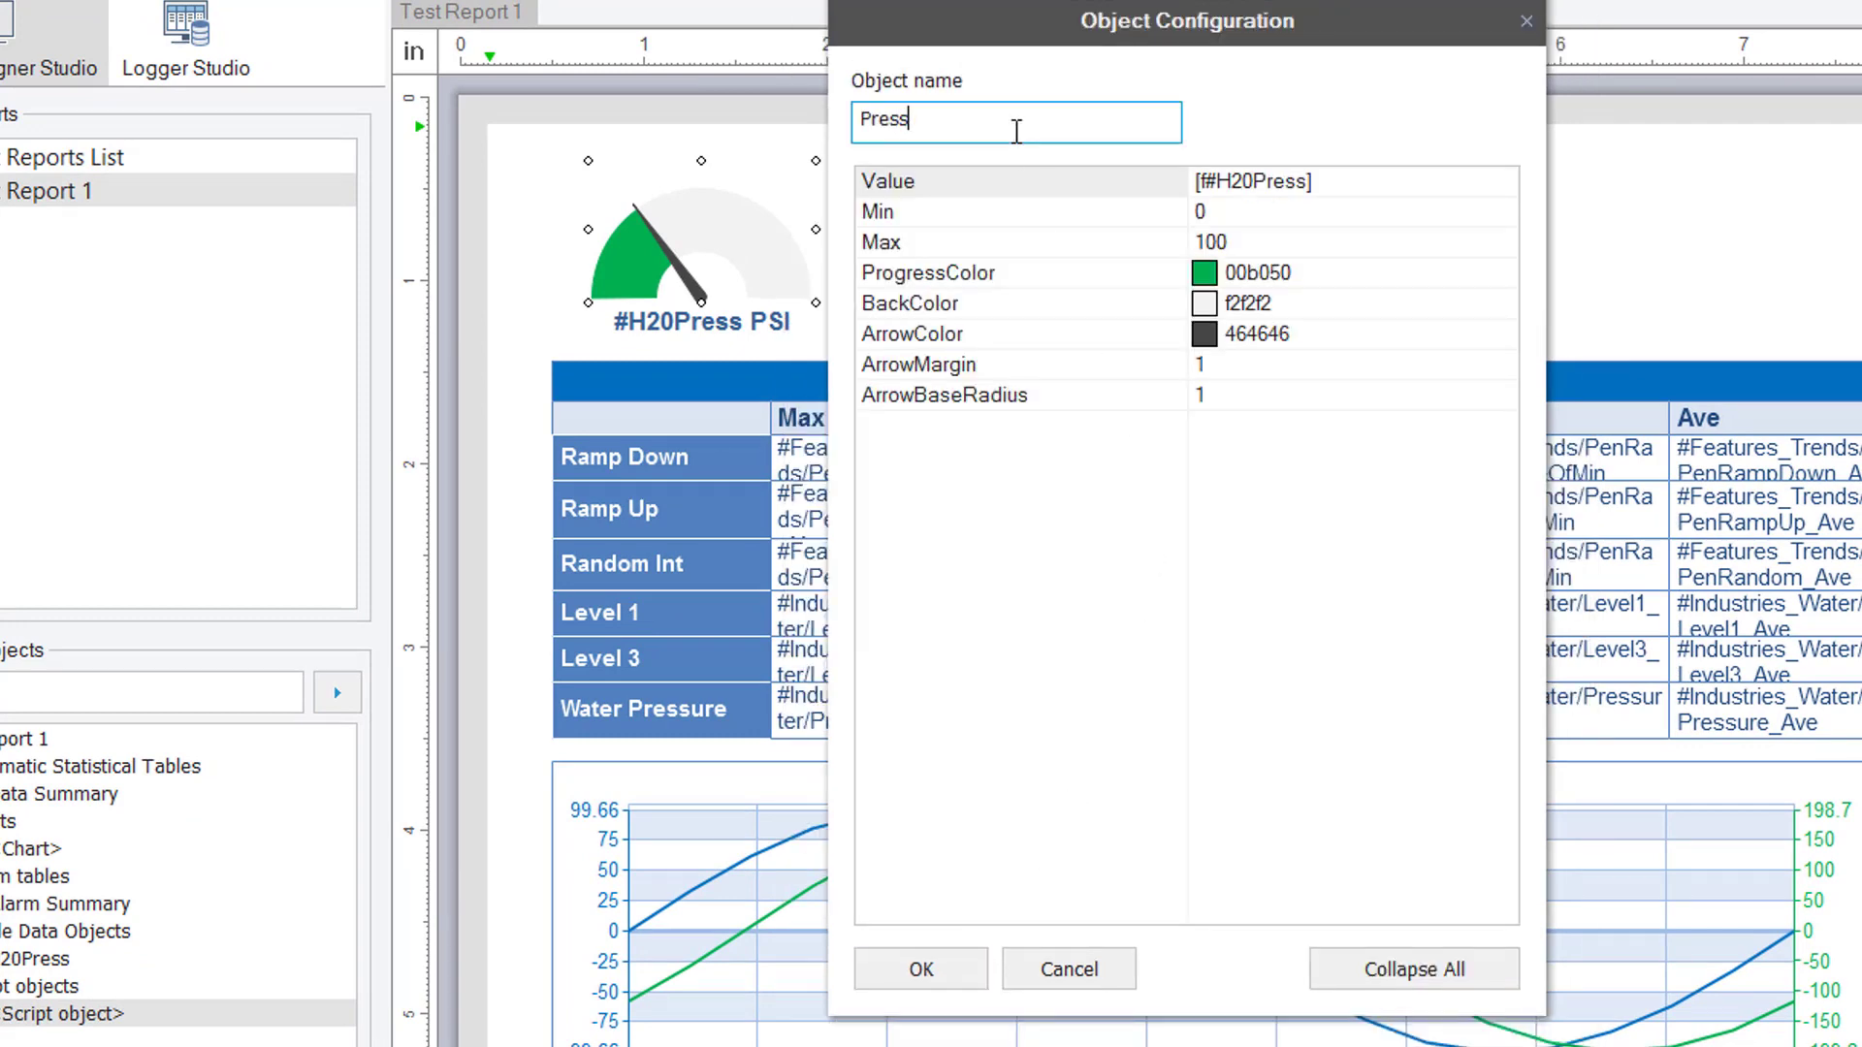
pyautogui.write('1')
pyautogui.click(928, 969)
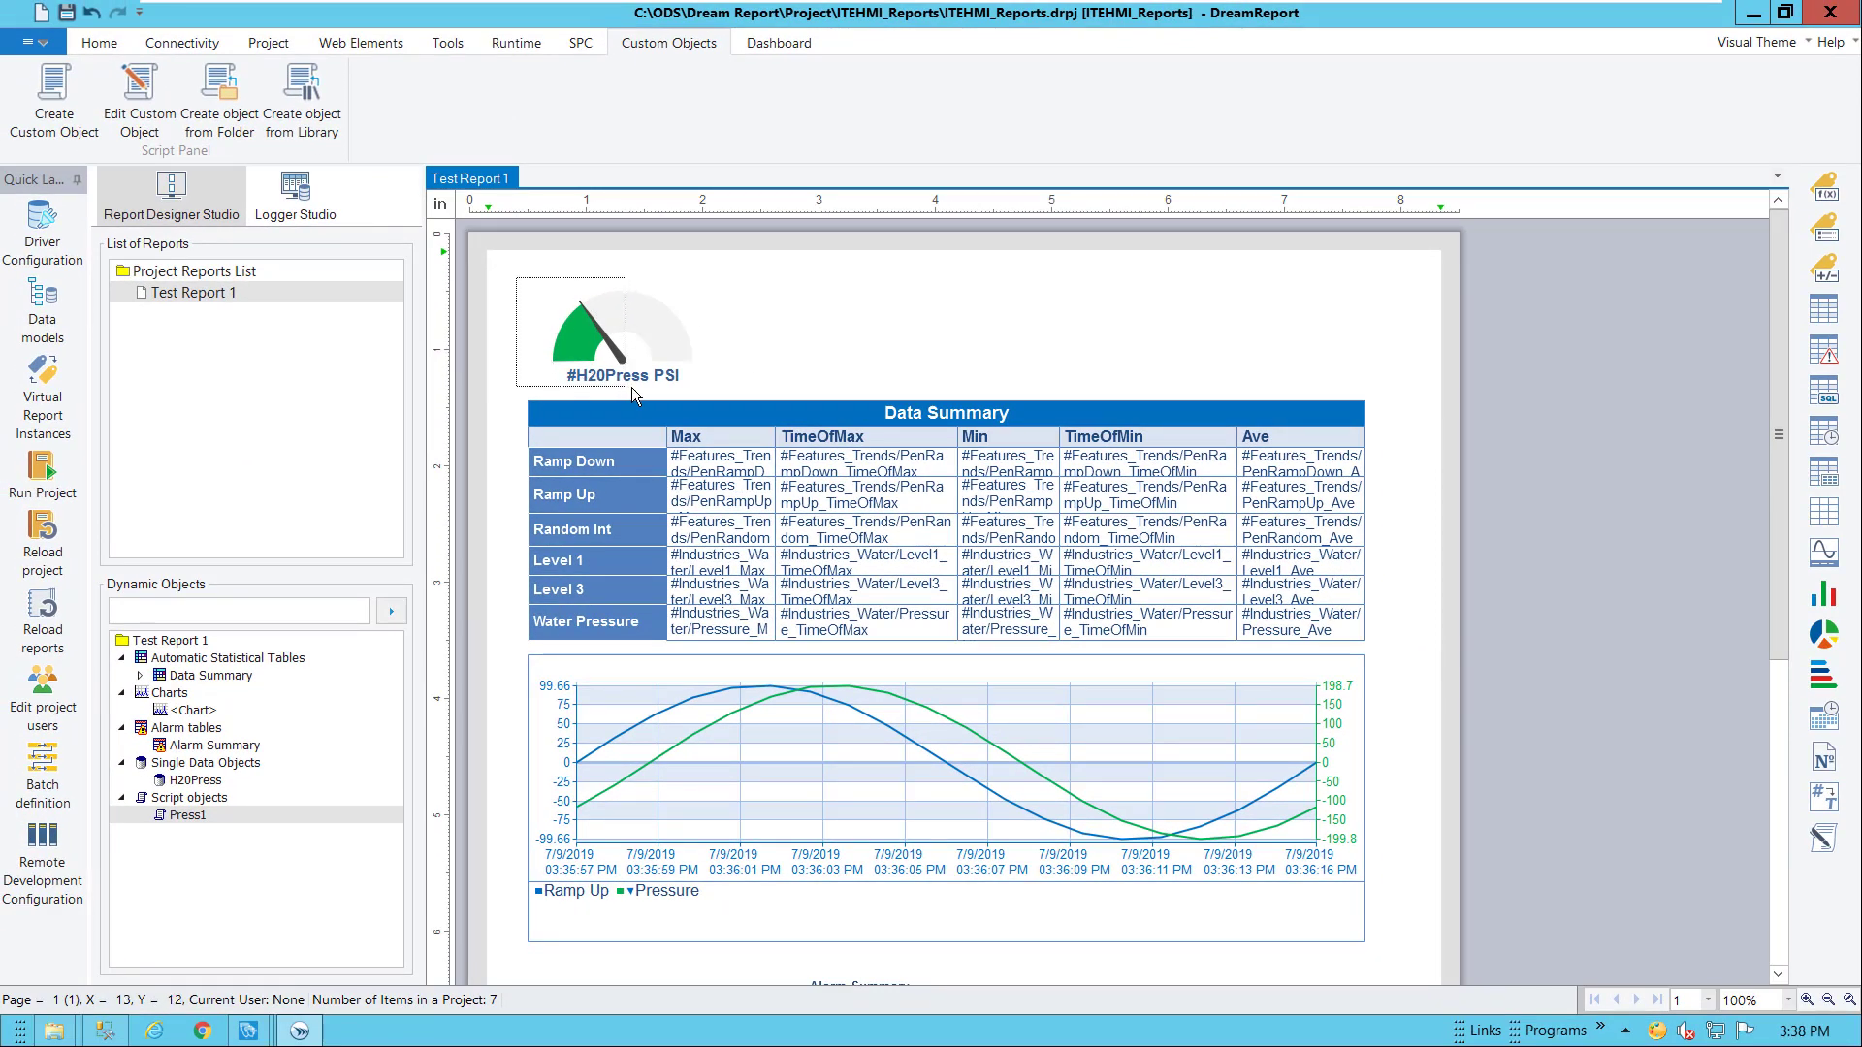
# Move the Press1 gauge to the top-right and draw a dynamic text field at top-left
pyautogui.click(624, 376)
pyautogui.moveTo(1288, 354); pyautogui.dragTo(1270, 375)
pyautogui.moveTo(518, 264); pyautogui.dragTo(887, 342)
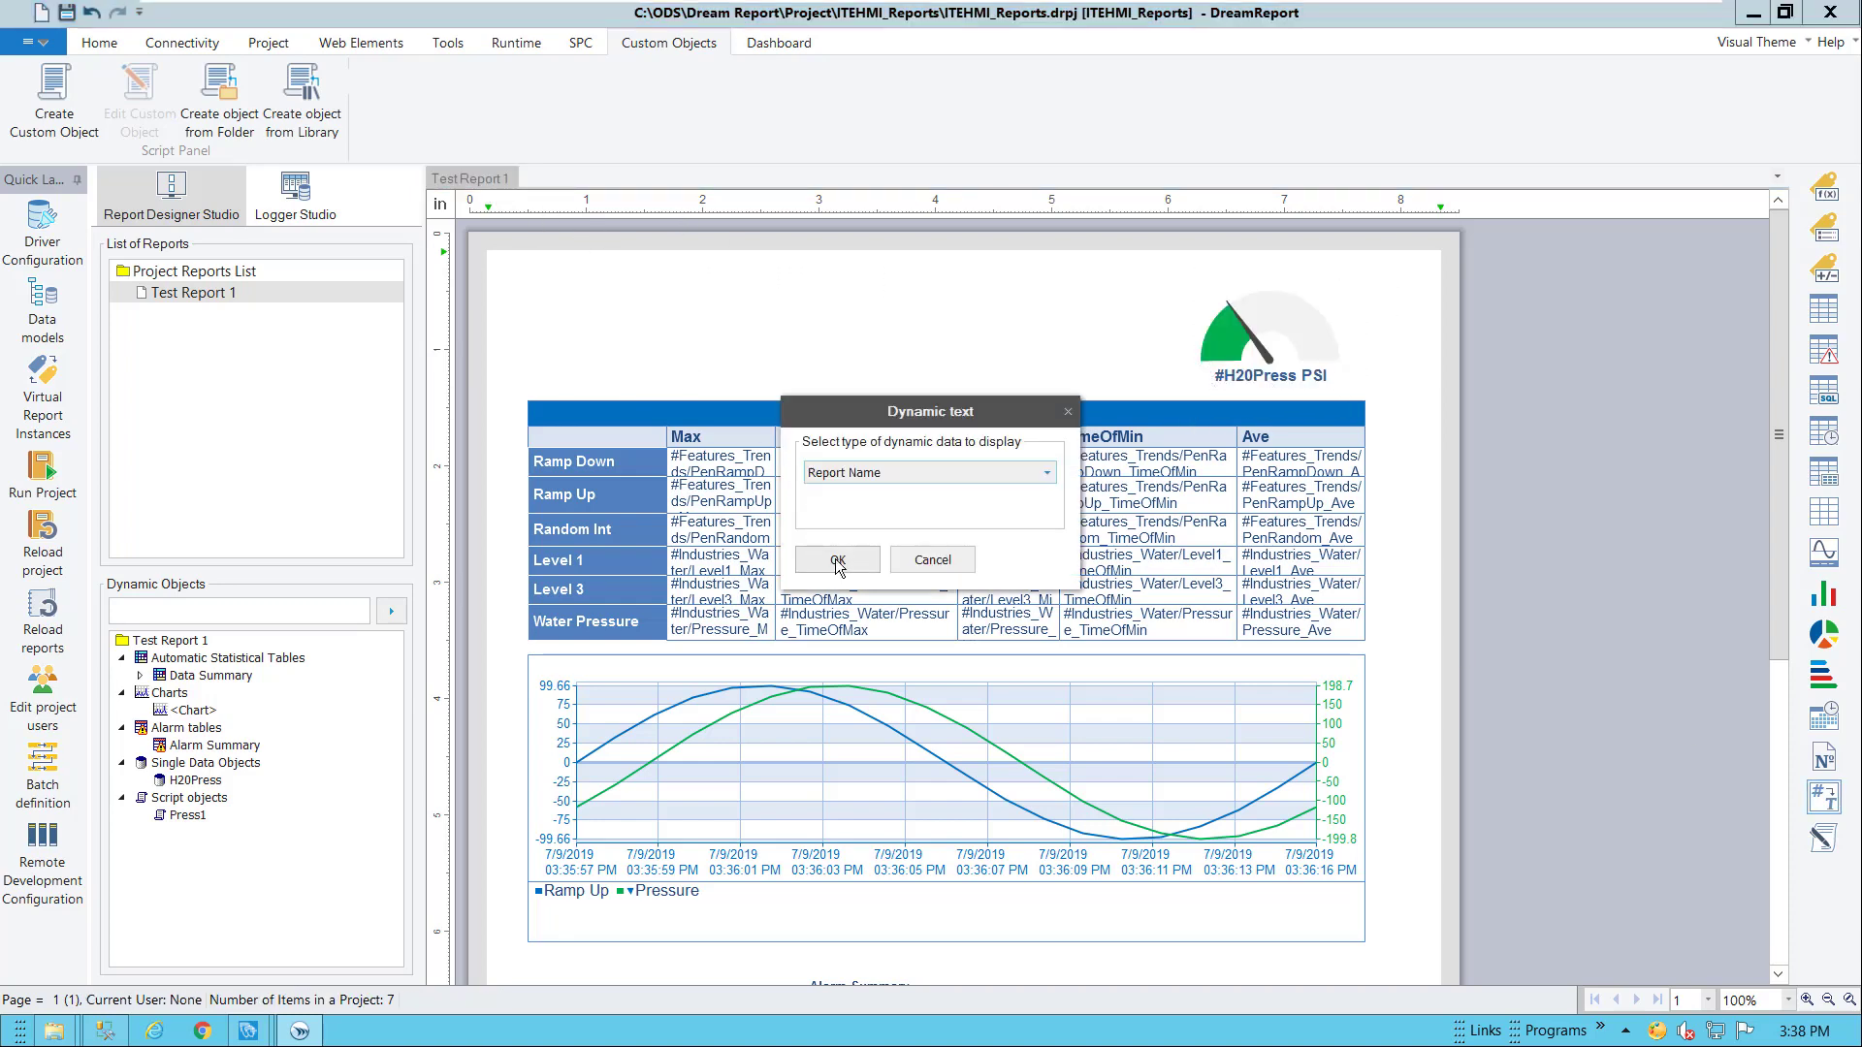
# Insert the #ReportName dynamic text and format it bold at size 17
pyautogui.click(838, 560)
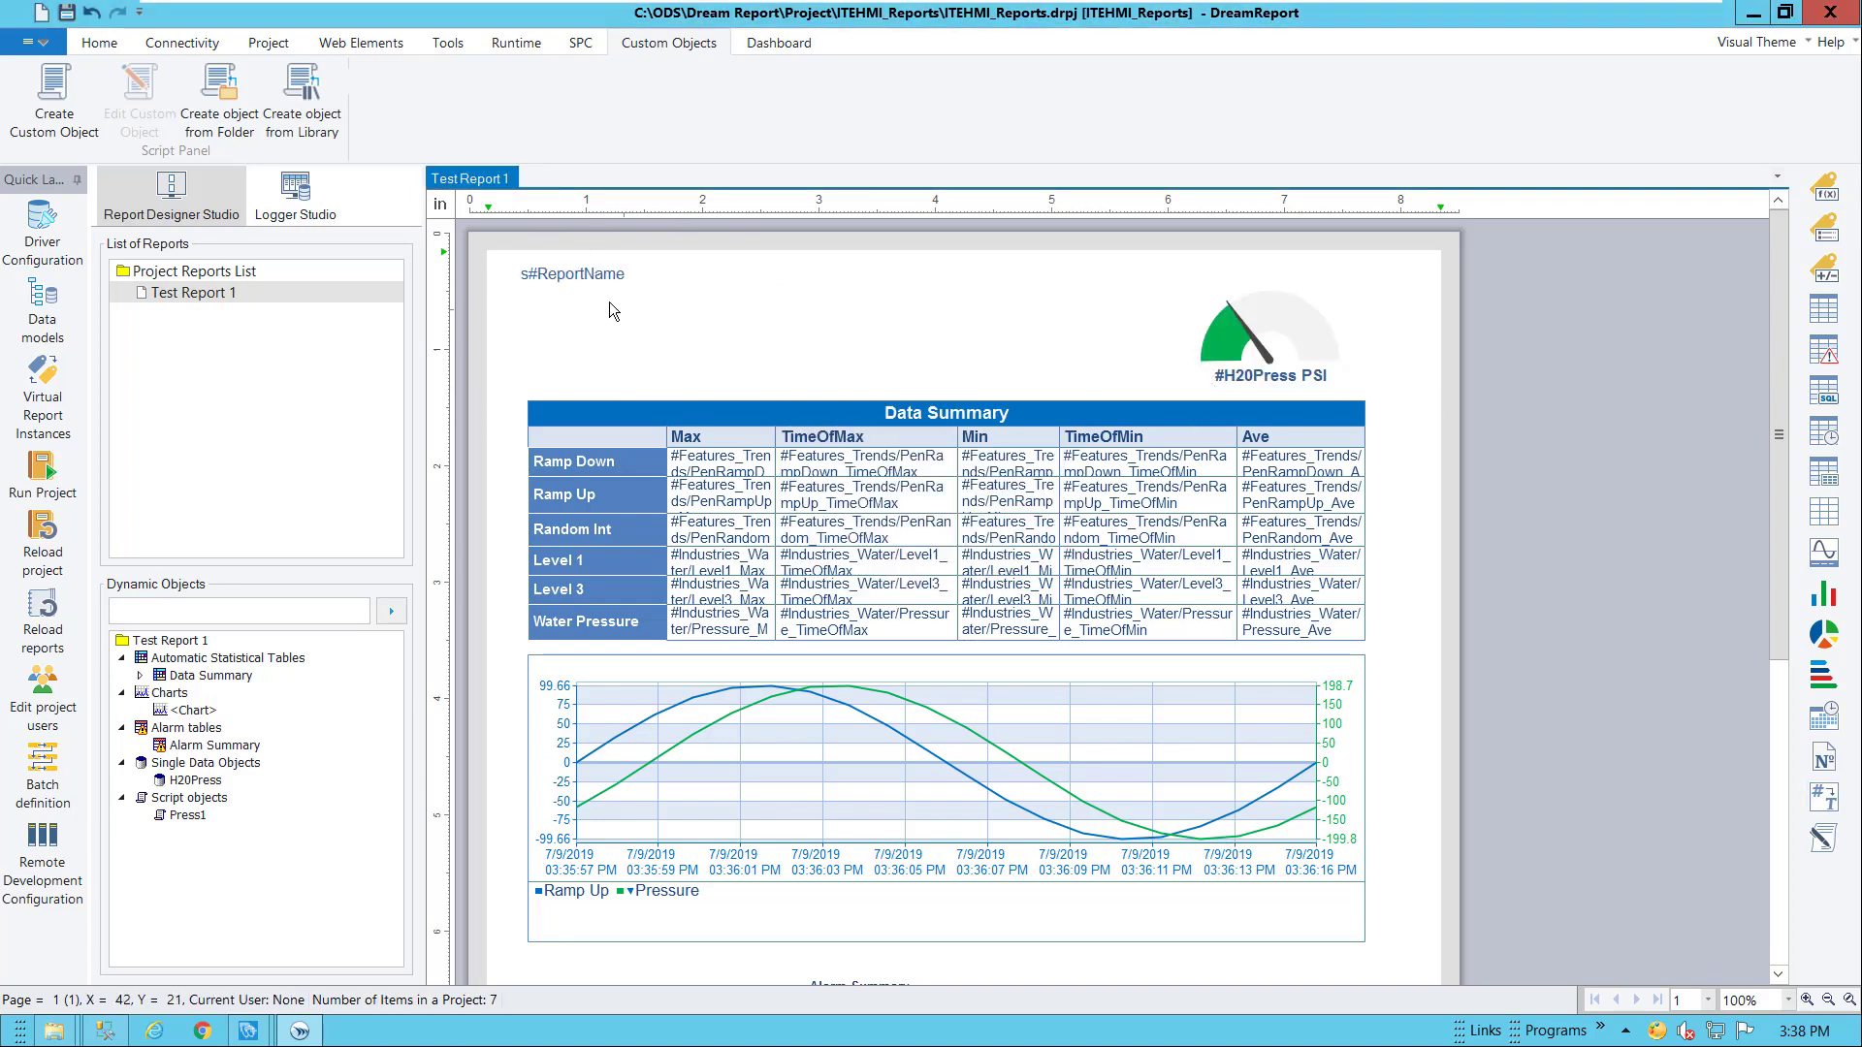
pyautogui.click(101, 48)
pyautogui.click(360, 114)
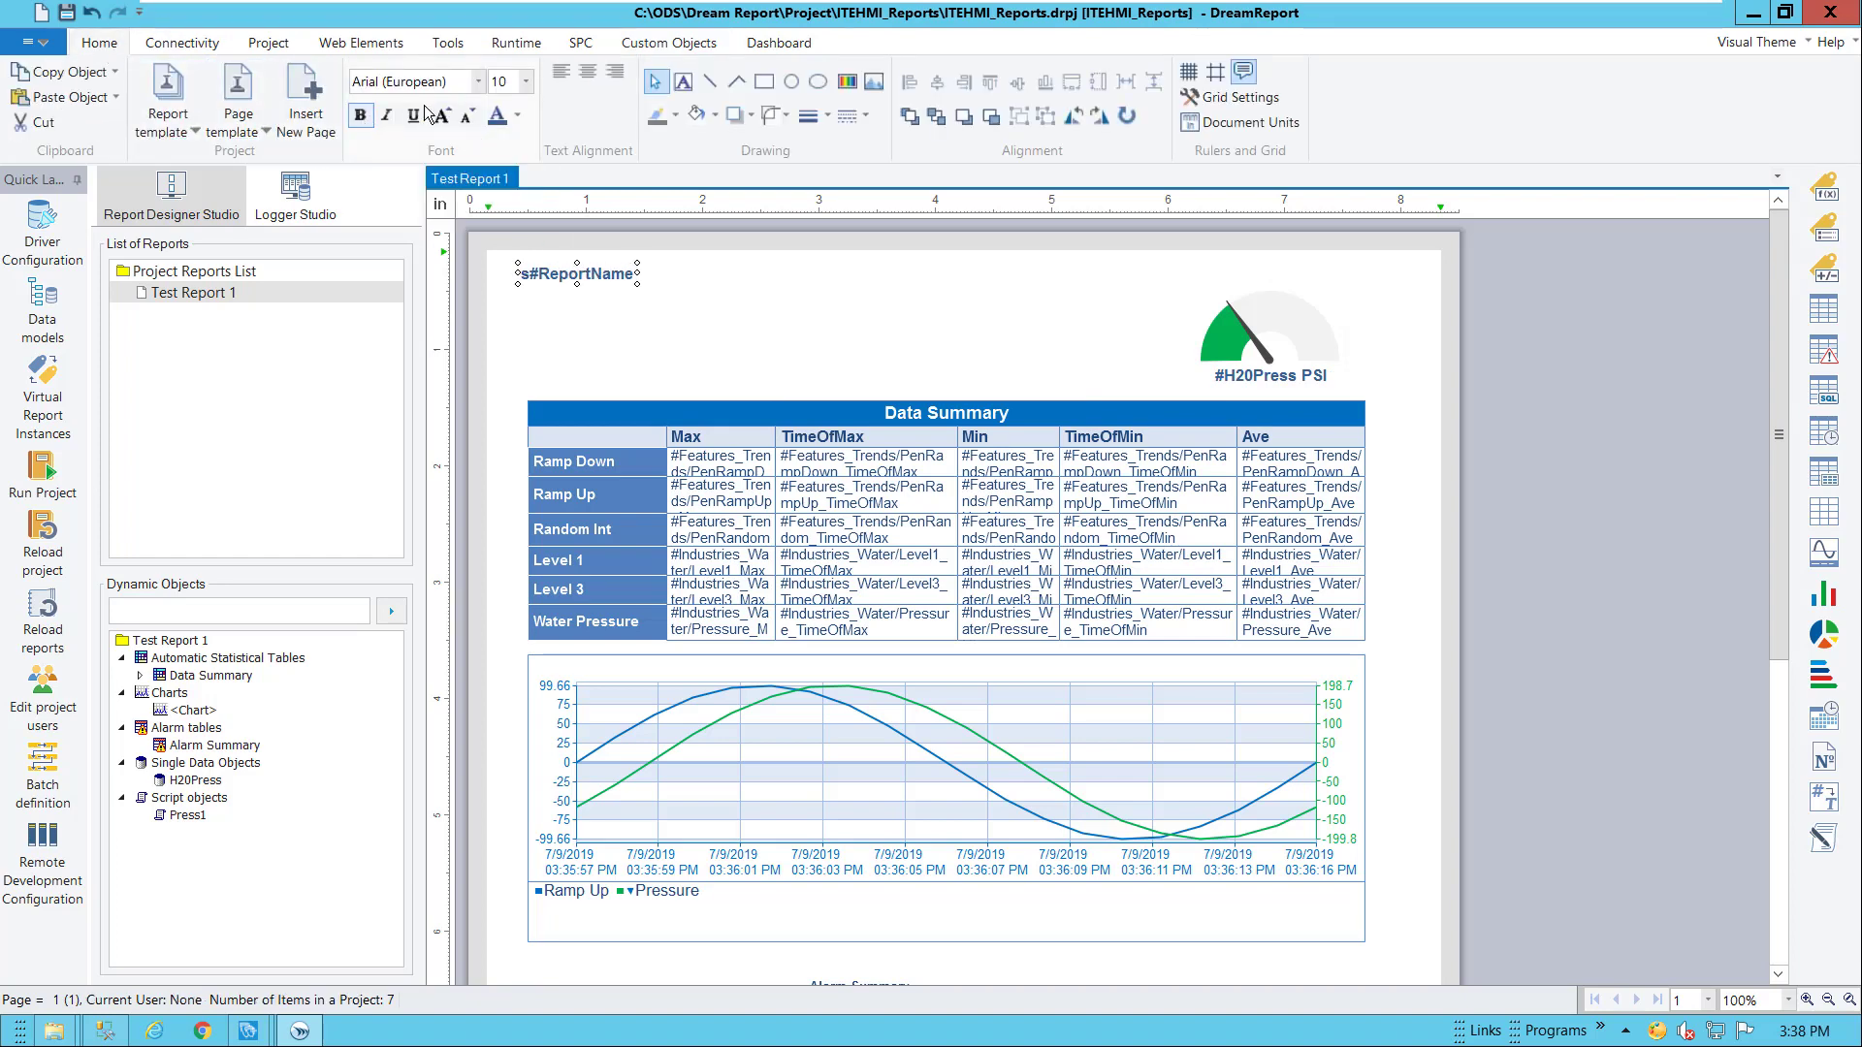
pyautogui.click(526, 82)
pyautogui.click(532, 266)
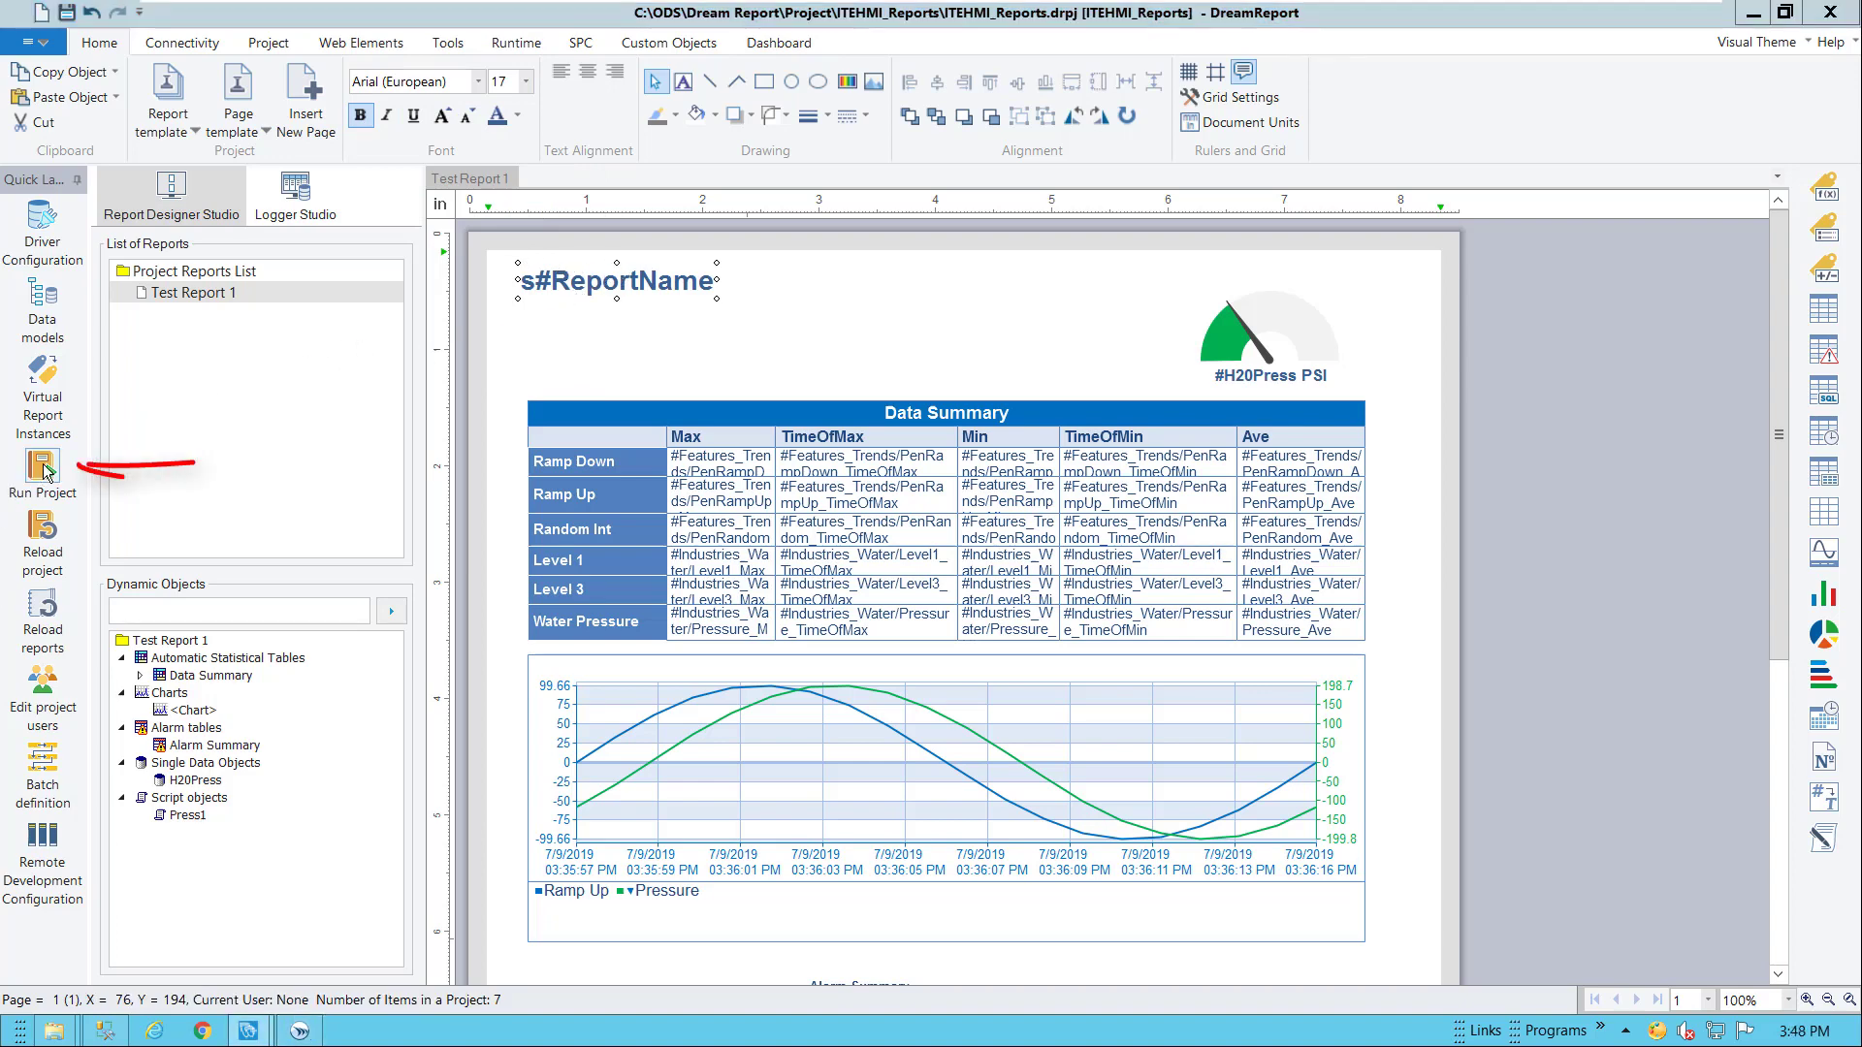
# Run the project, then generate Test Report 1 as a PDF from the Runtime Management Console
pyautogui.click(43, 469)
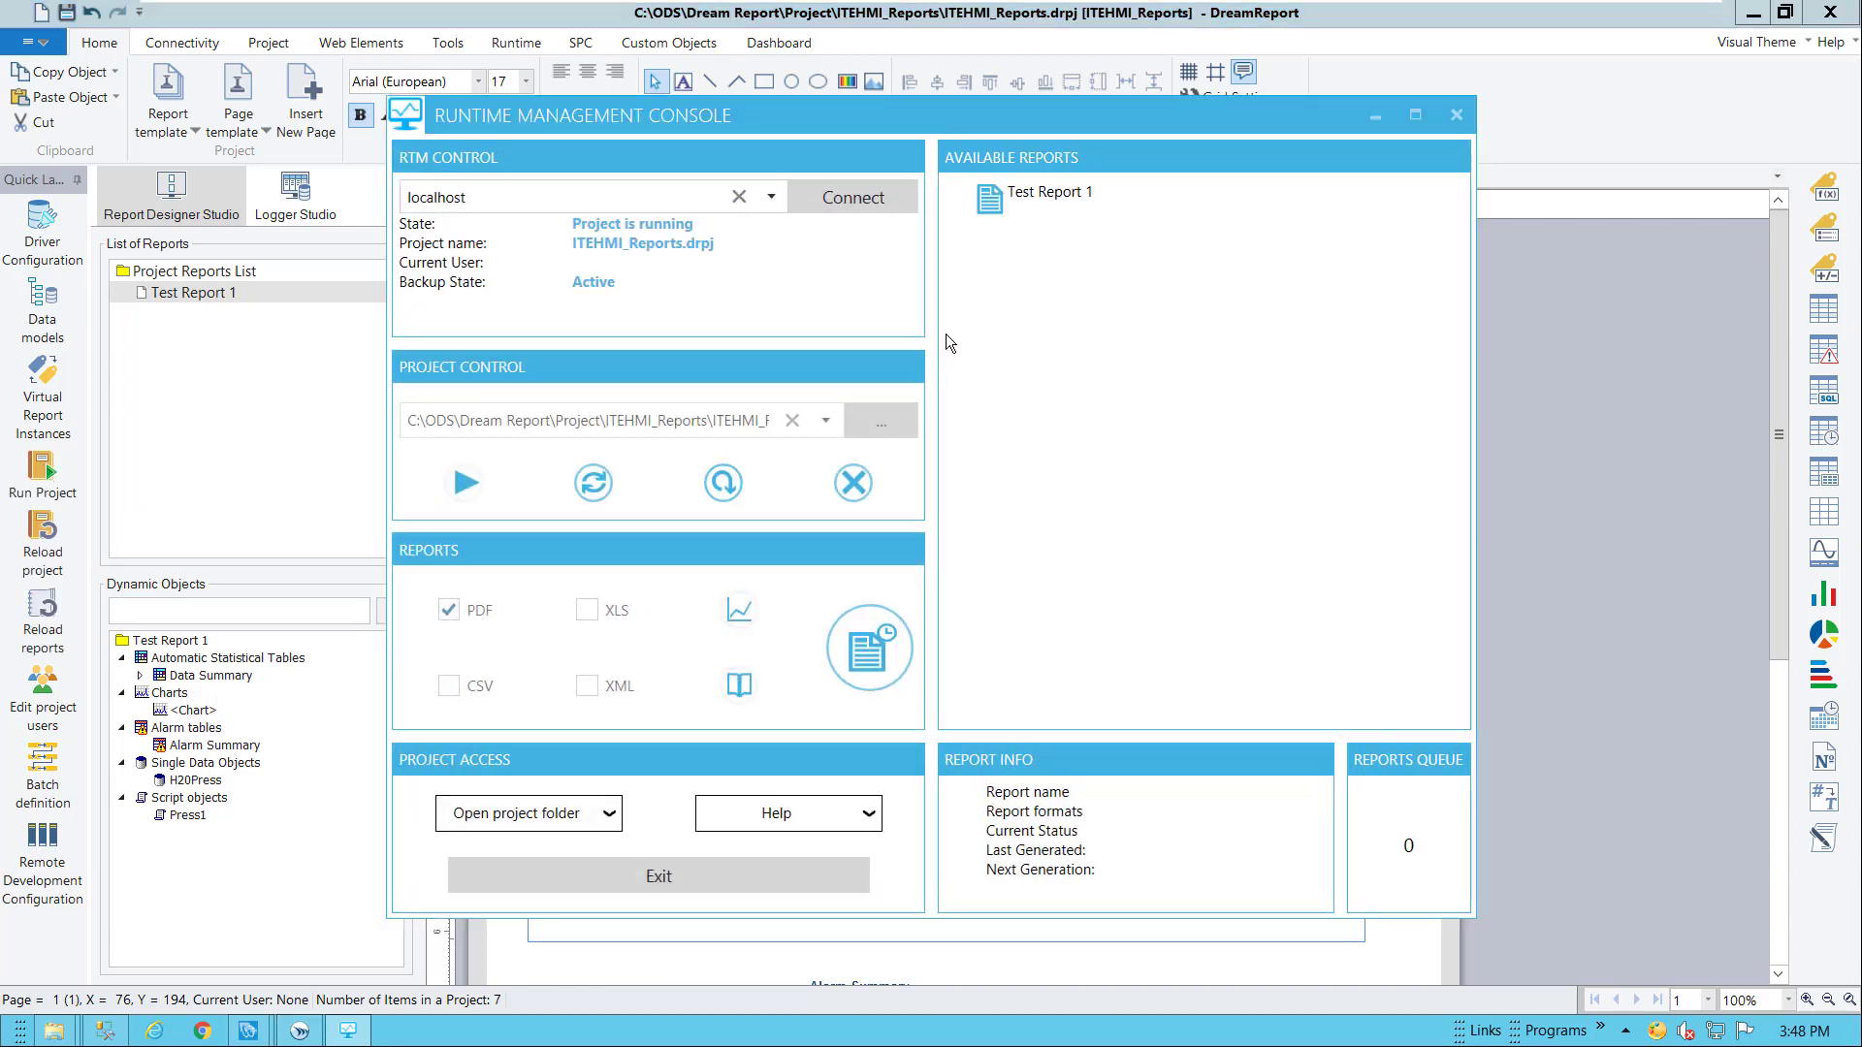
pyautogui.click(1044, 193)
pyautogui.click(448, 613)
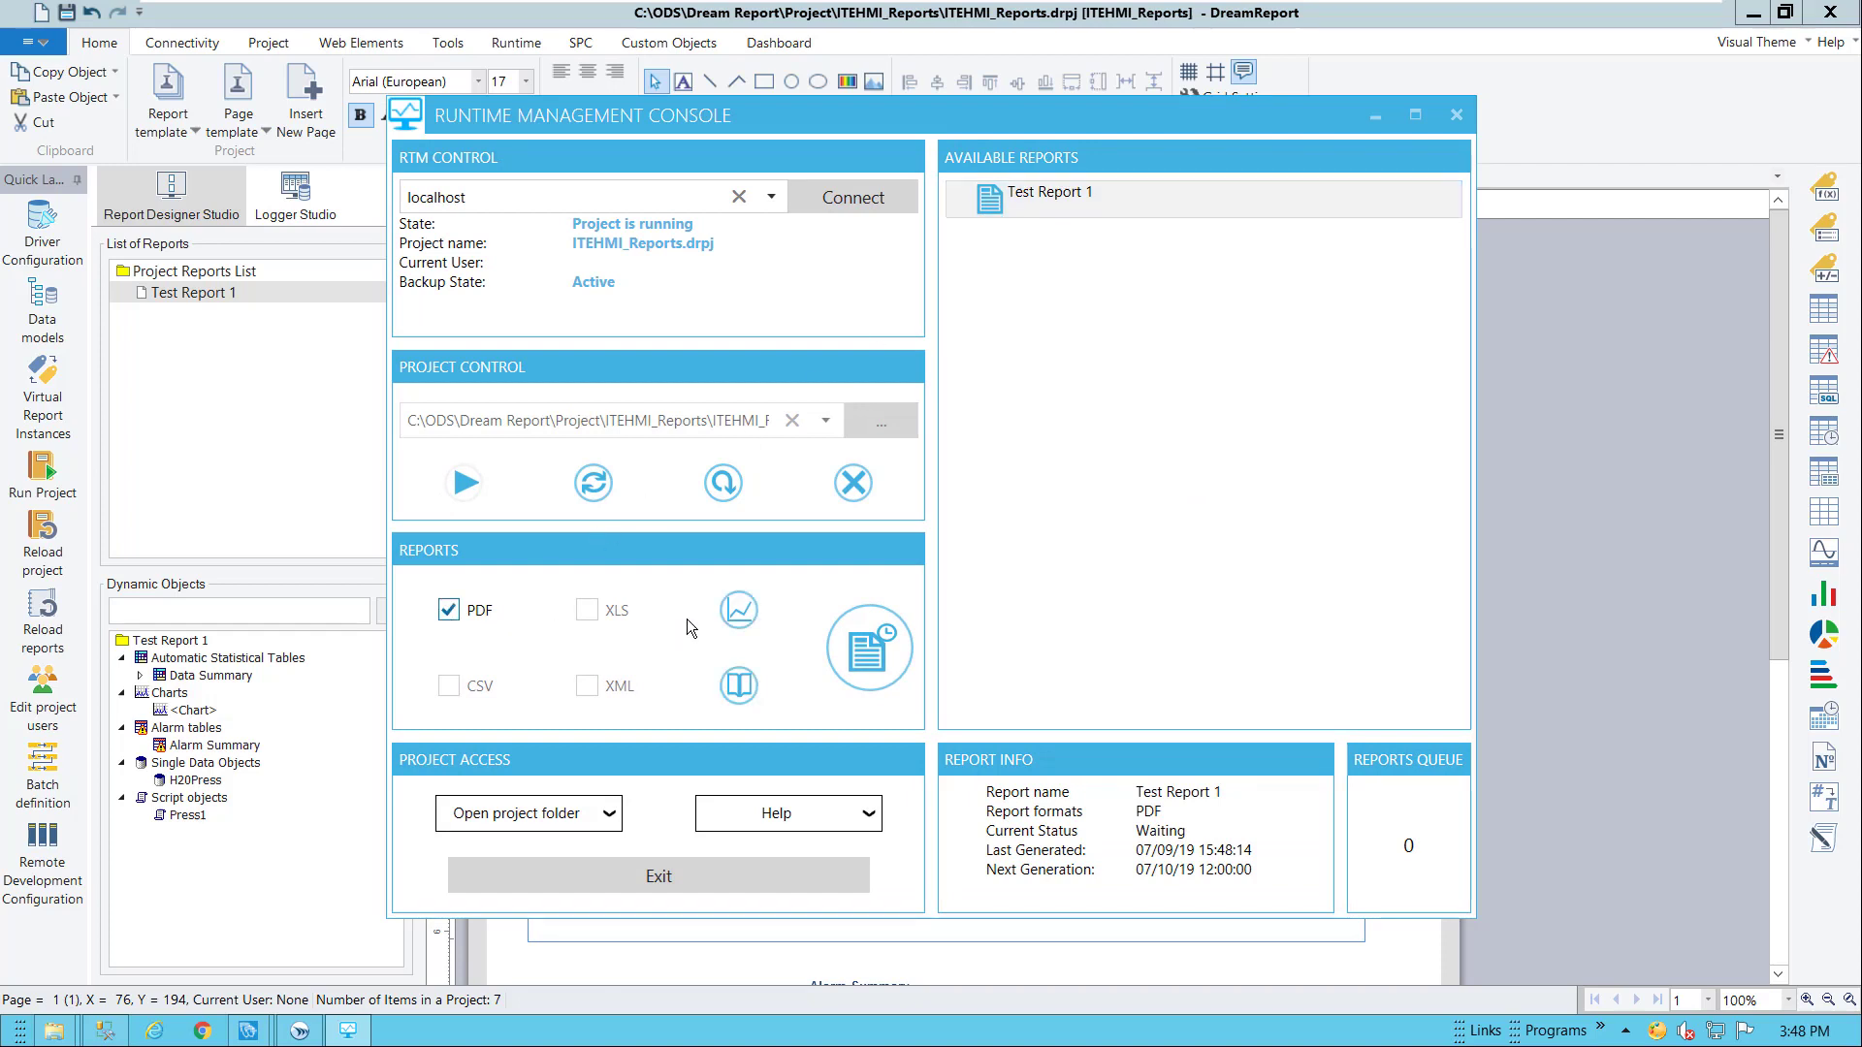
pyautogui.click(739, 613)
pyautogui.click(740, 684)
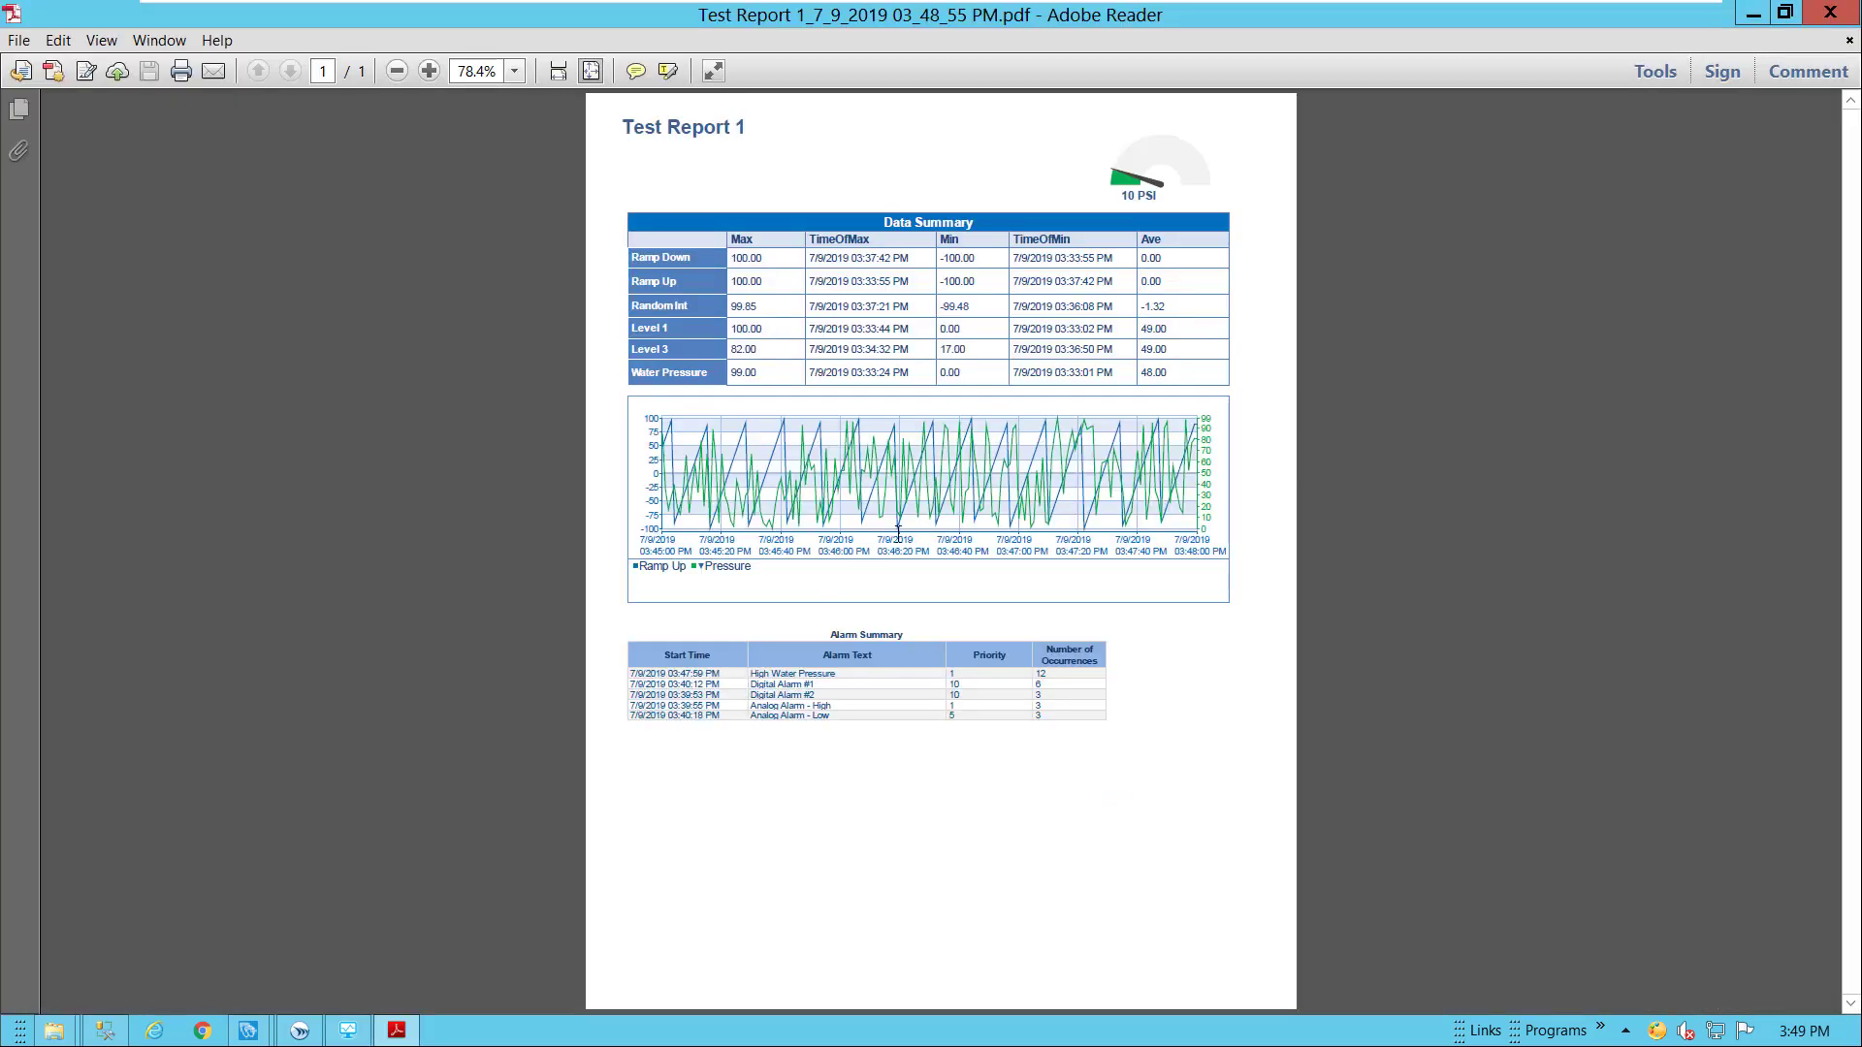
pyautogui.keyDown('ctrl'); pyautogui.scroll(2, 898, 531); pyautogui.keyUp('ctrl')
pyautogui.scroll(3, 953, 681)
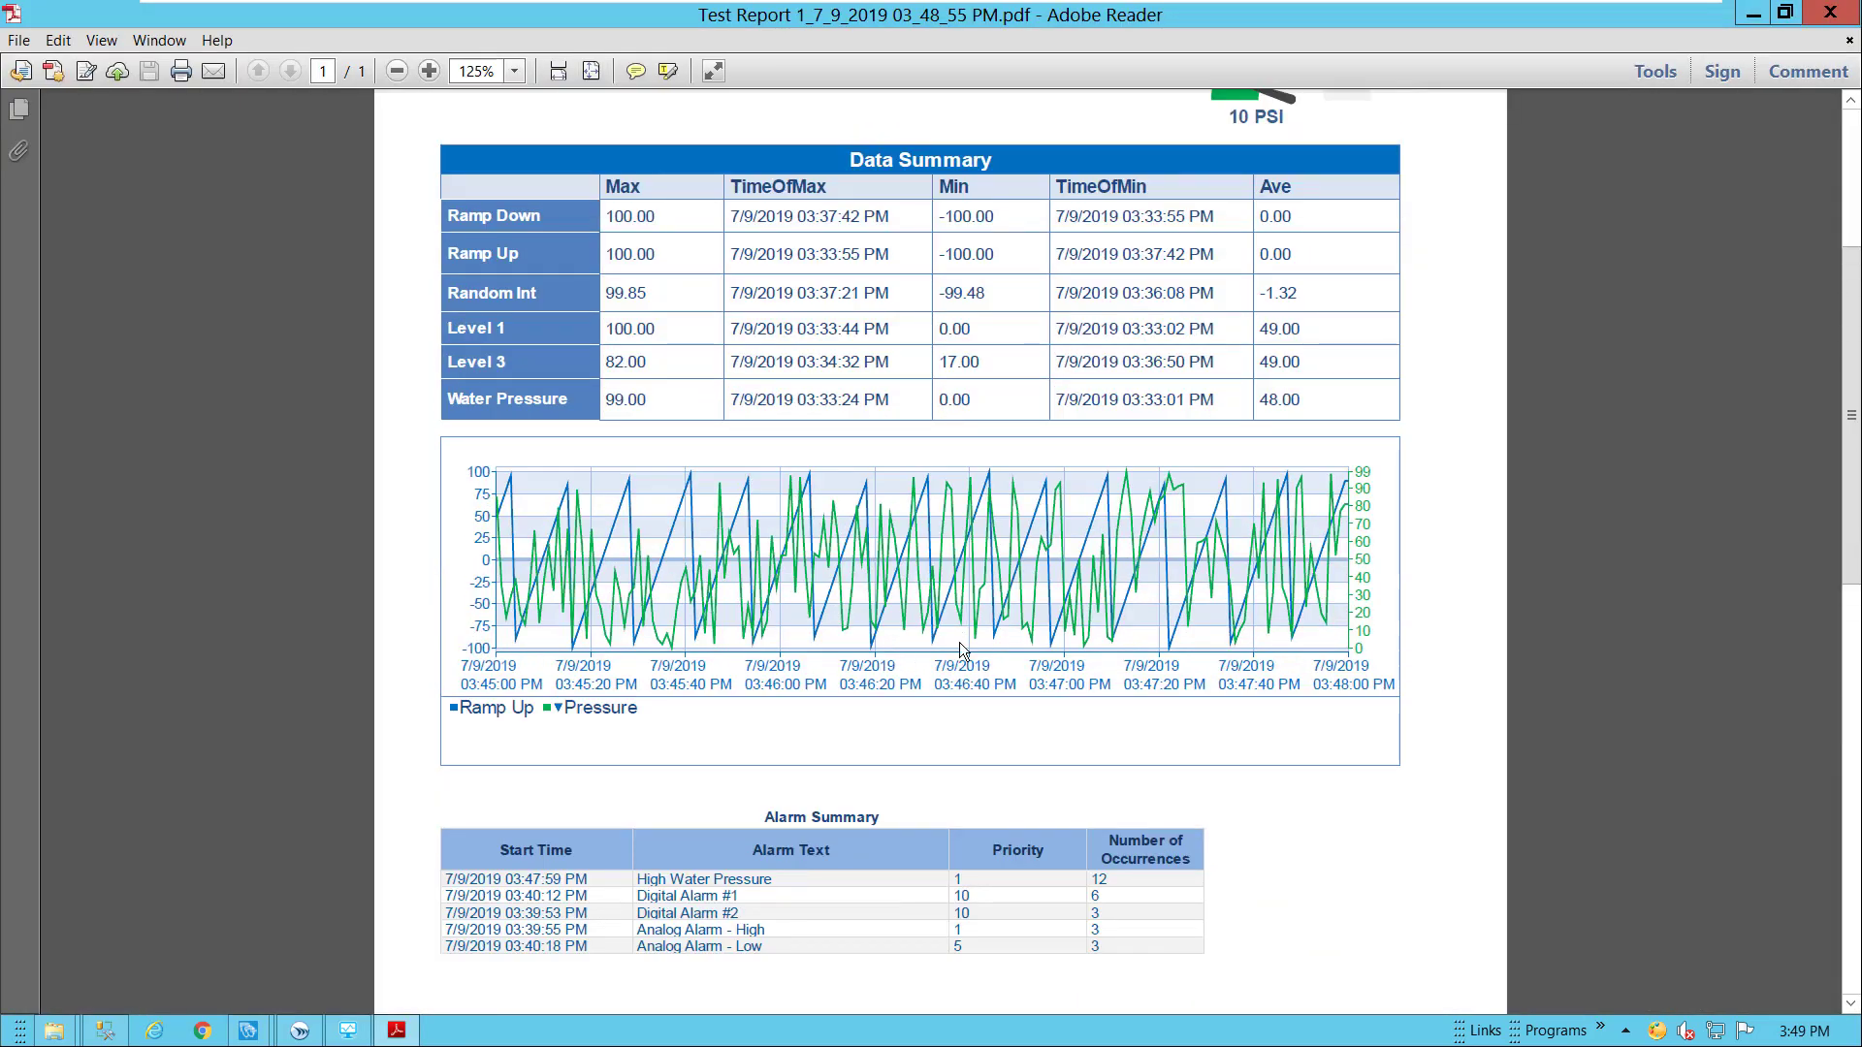
pyautogui.scroll(2, 960, 648)
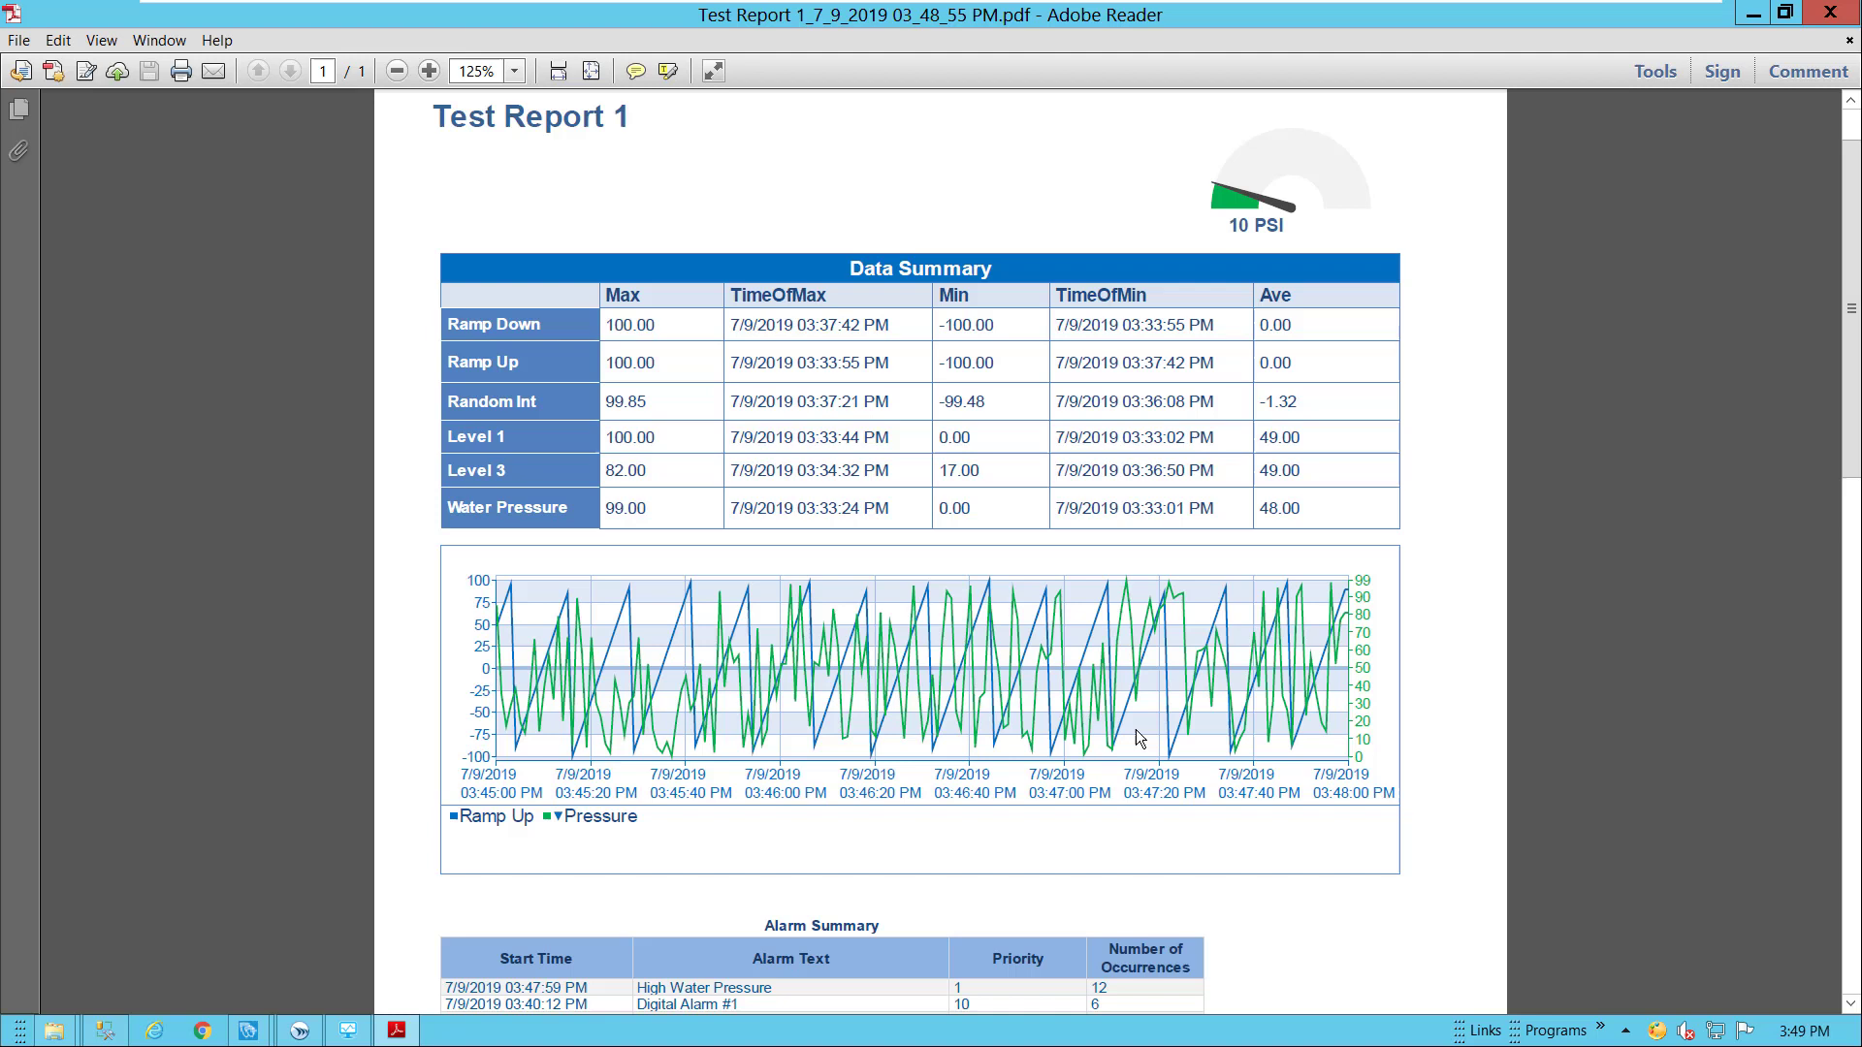
pyautogui.scroll(-3, 1140, 739)
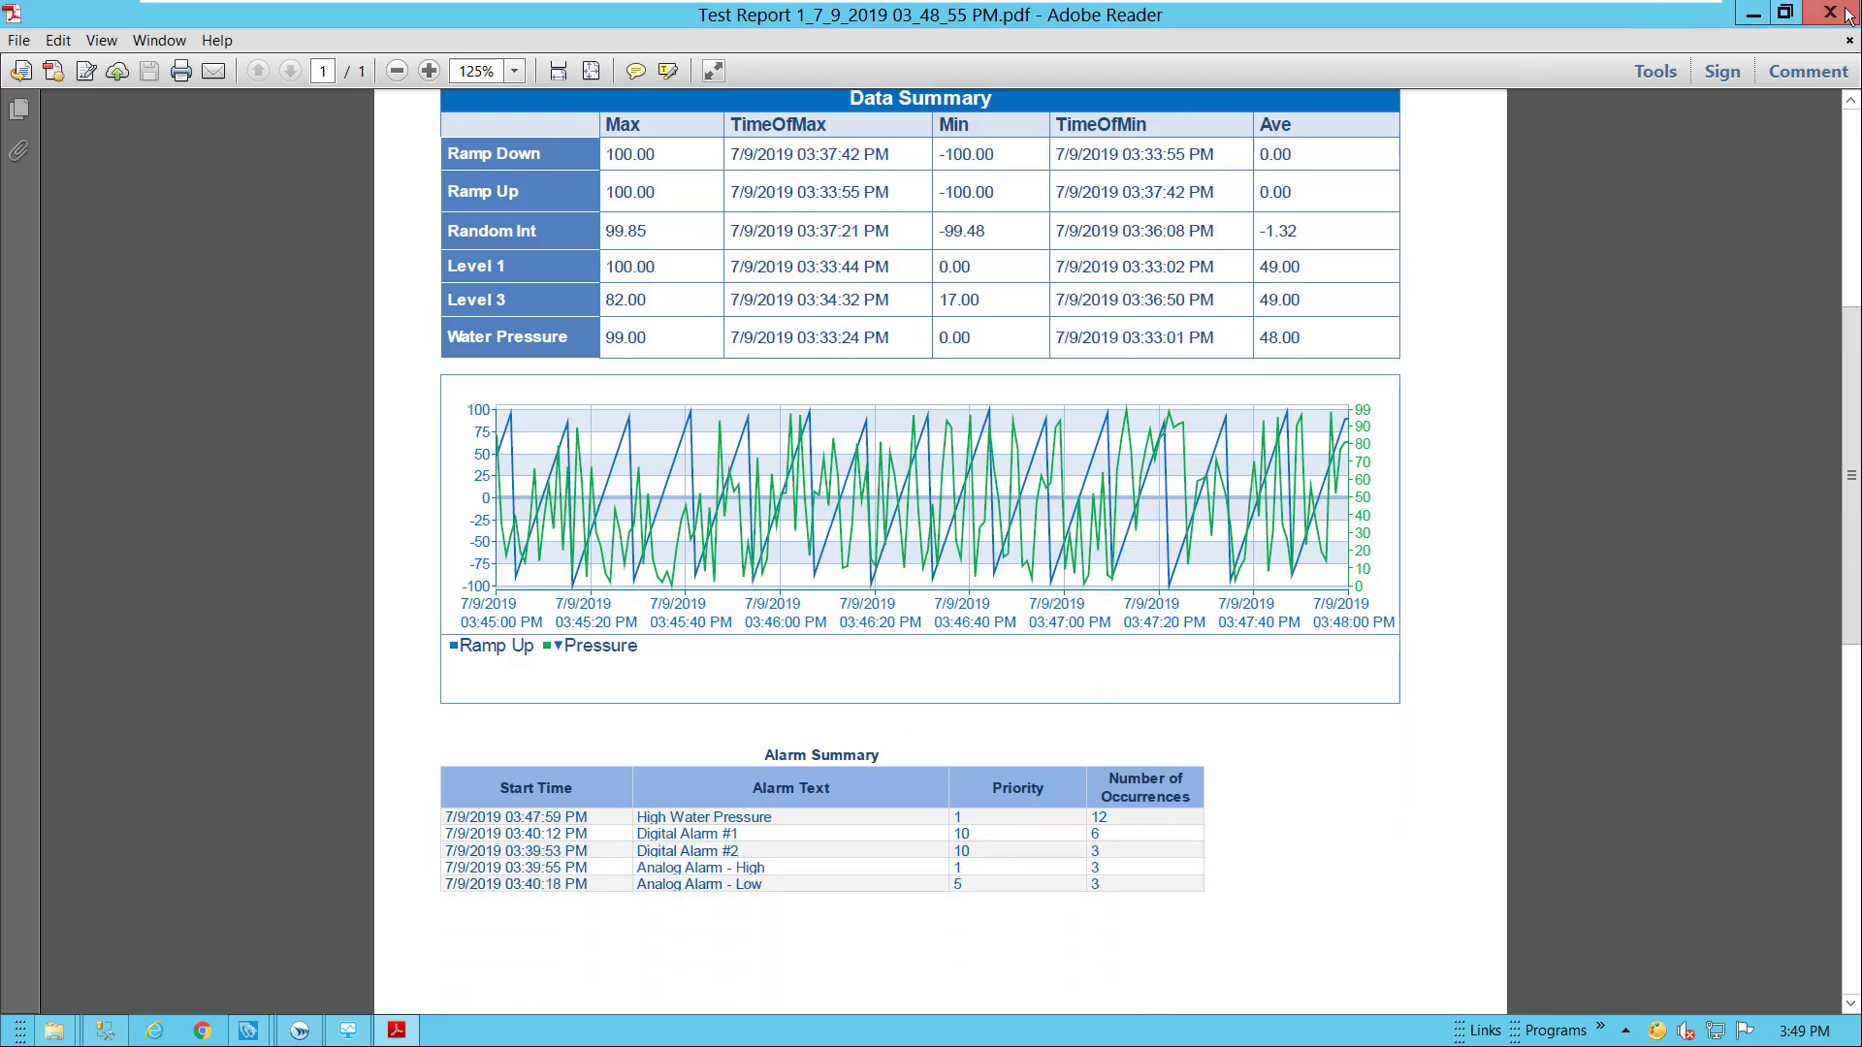
pyautogui.scroll(3, 1555, 175)
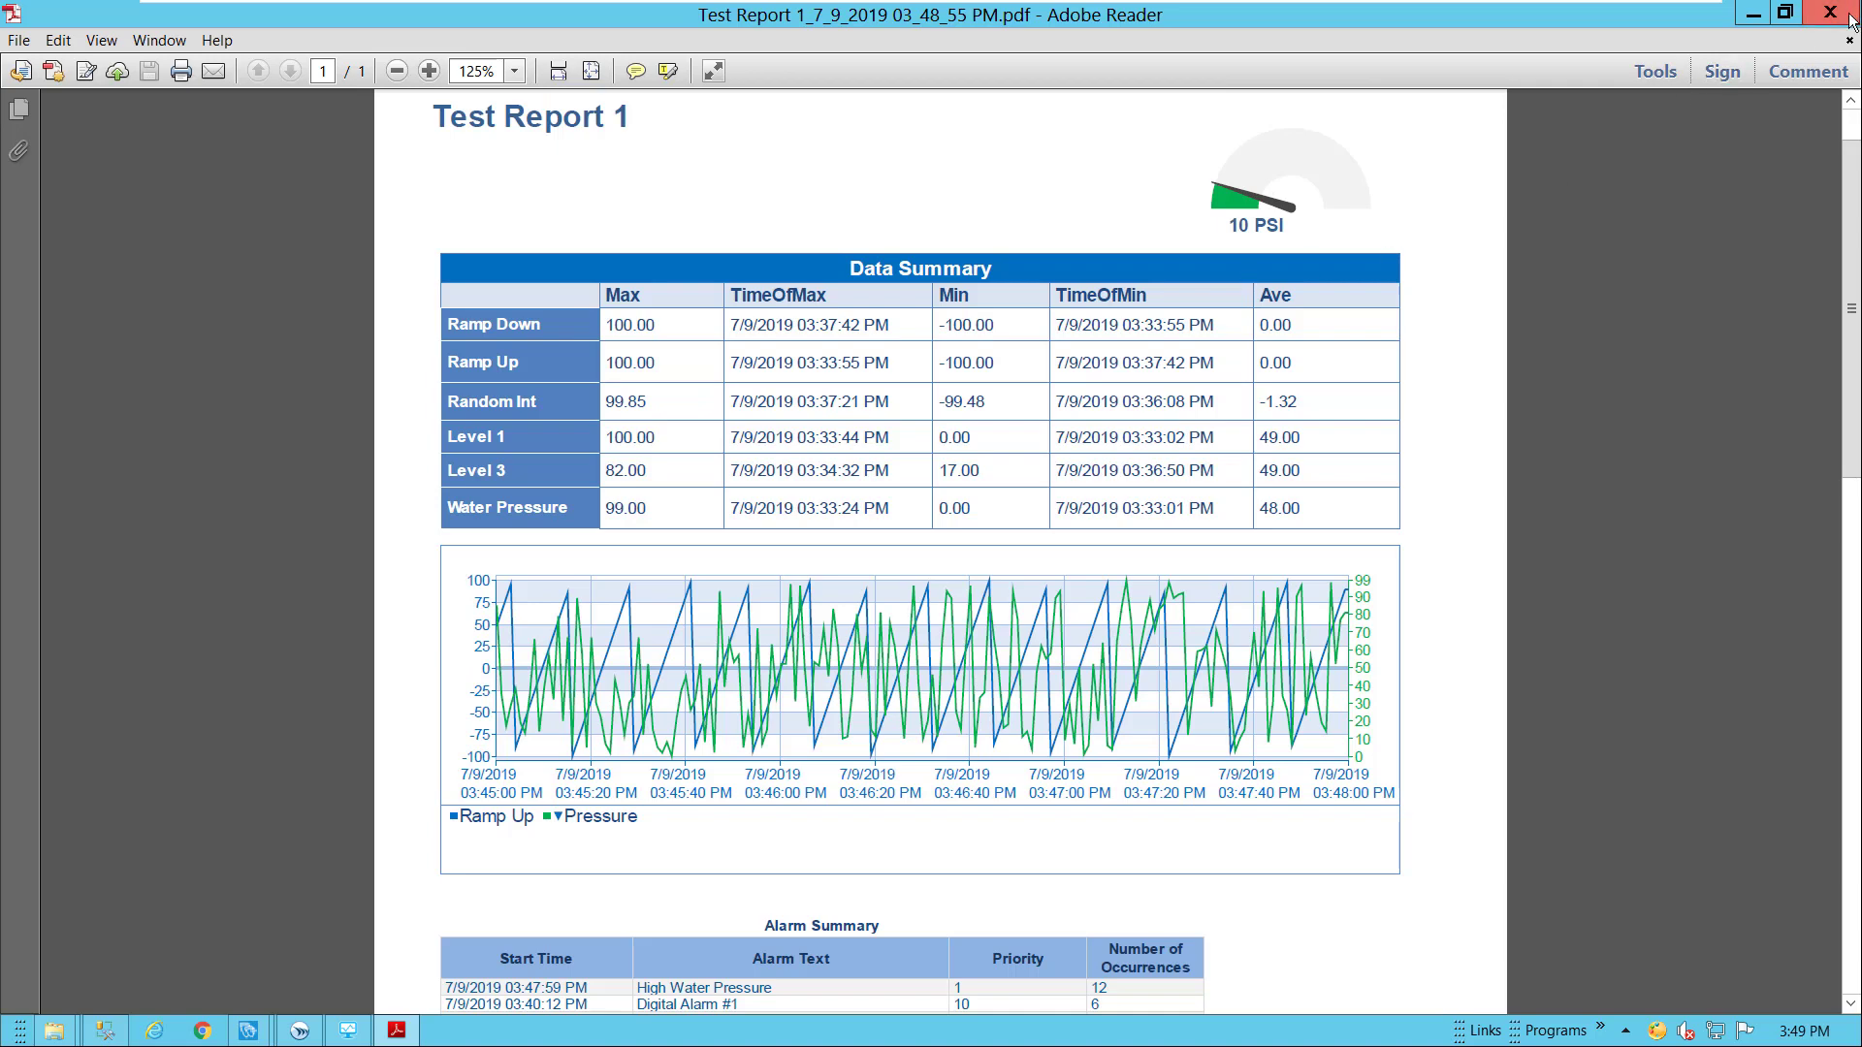
pyautogui.click(1830, 12)
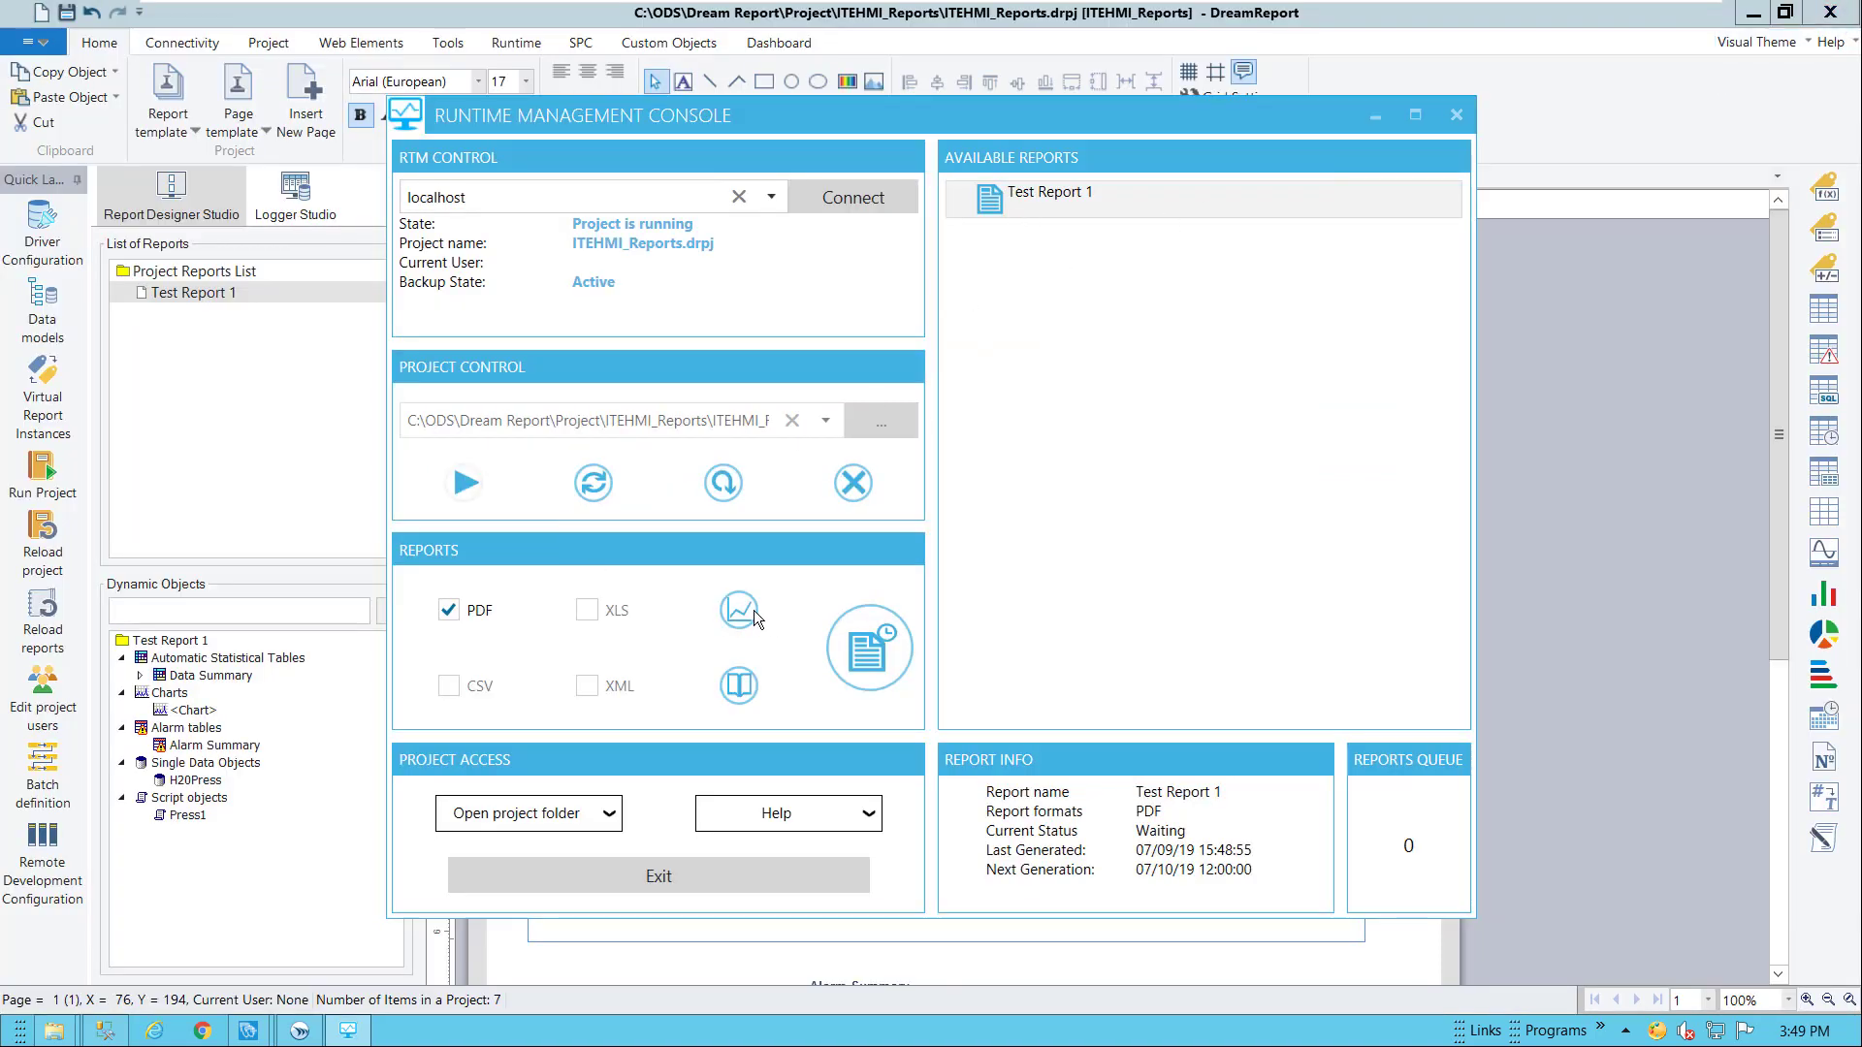
# View the newest generated PDF, close Adobe Reader, and minimize the Runtime Management Console
pyautogui.click(738, 685)
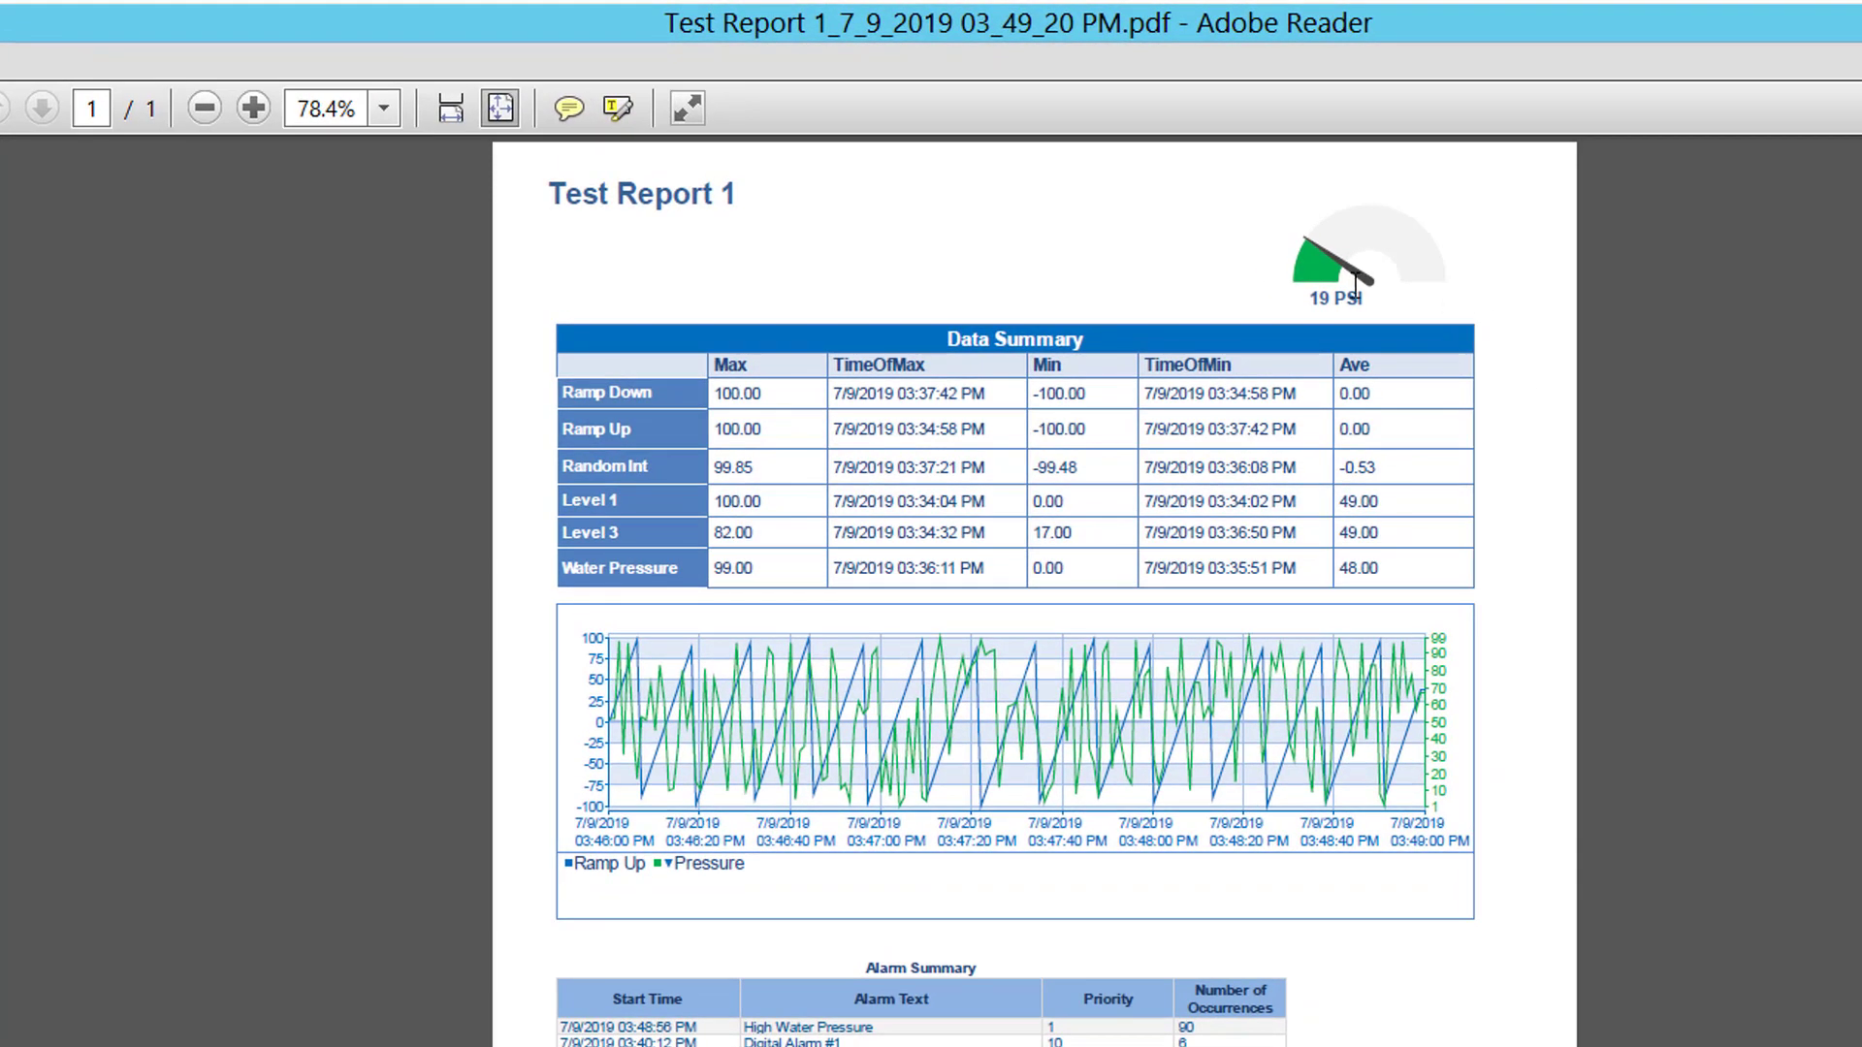
pyautogui.hotkey('alt', 'F4')
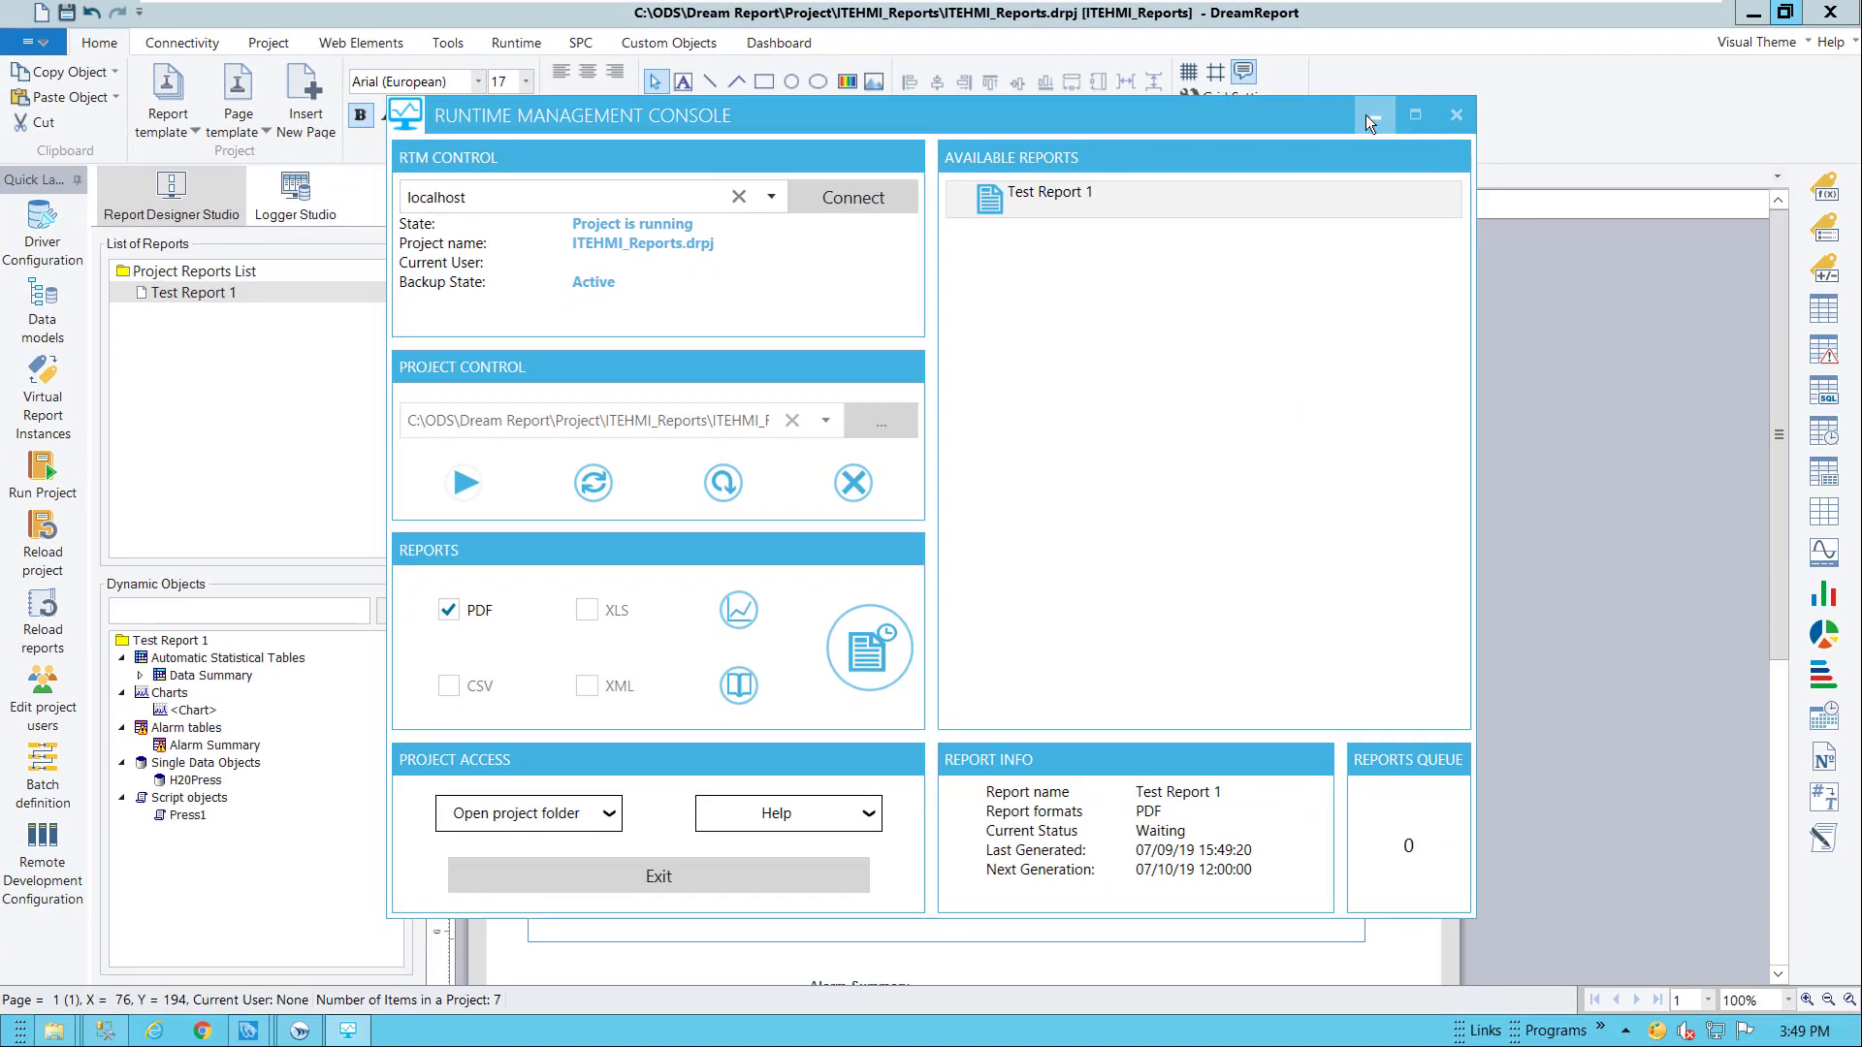
pyautogui.click(1371, 116)
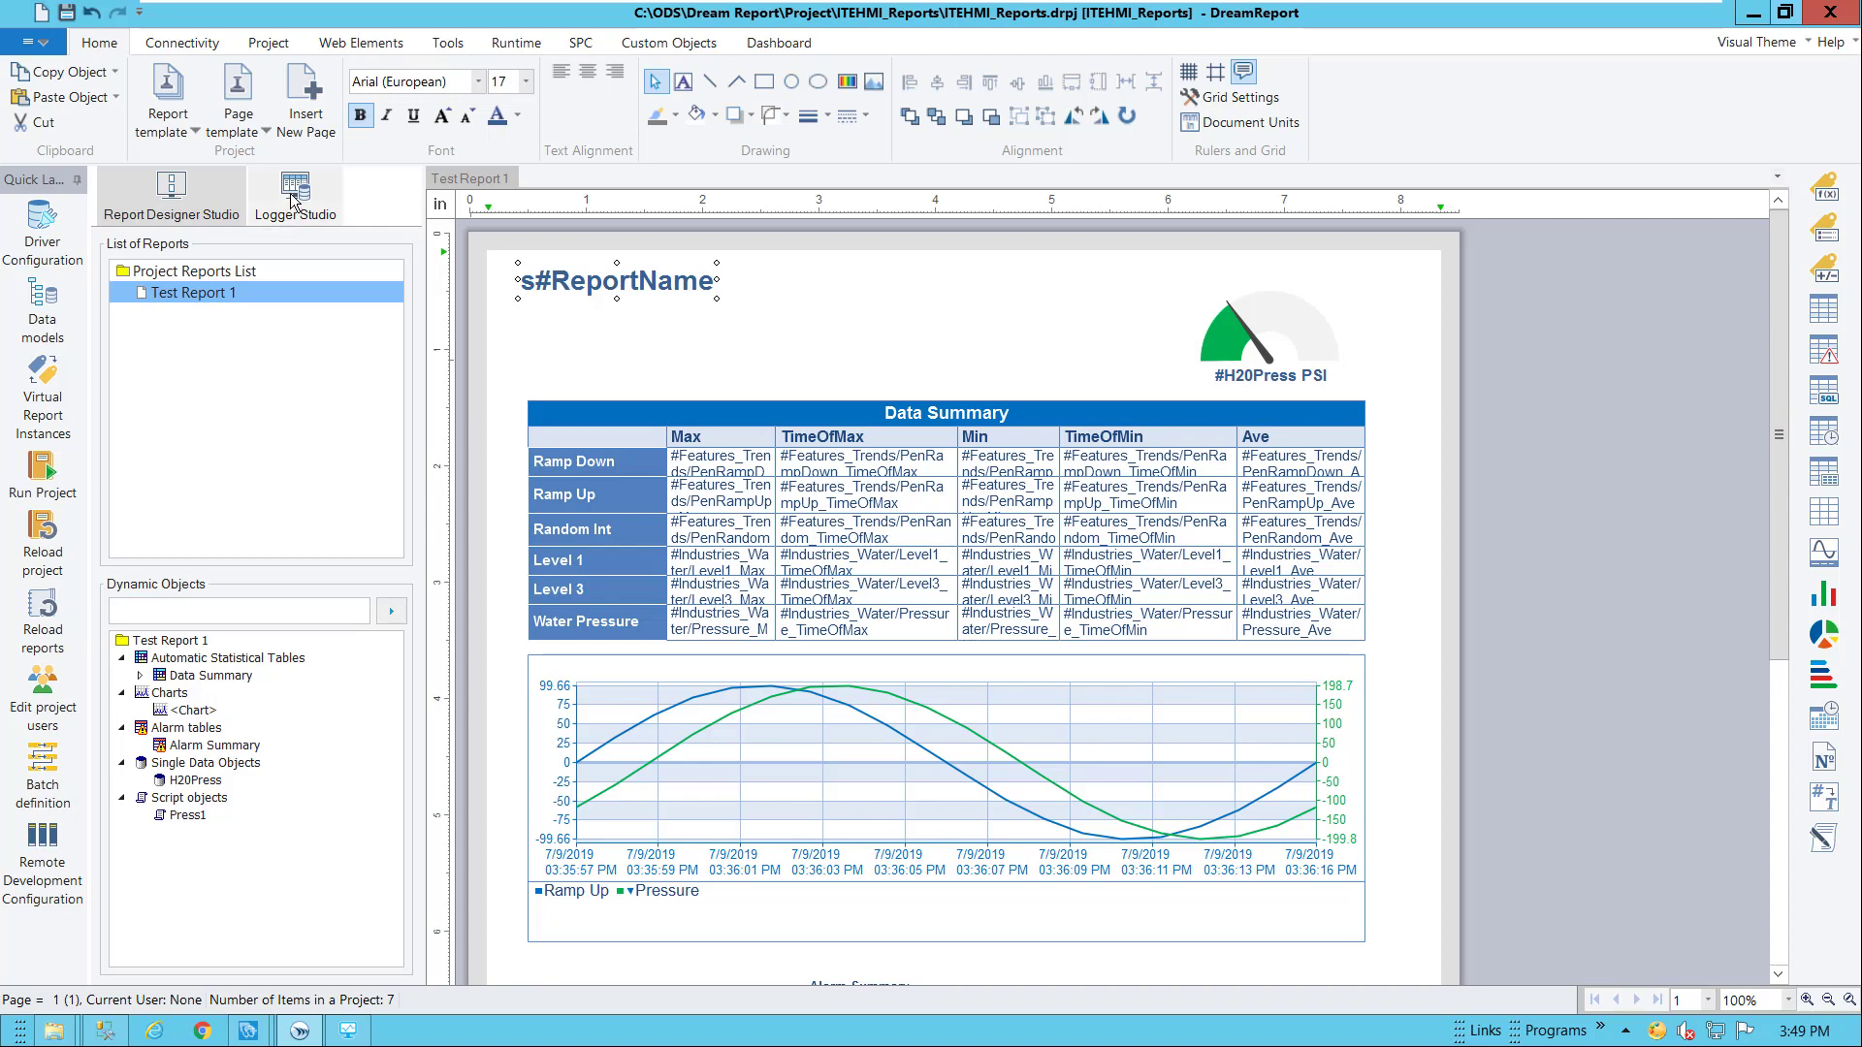
# In Logger Studio, add item group Log_15sec with seven InTouchEdgeHMI_RtItem water and energy items
pyautogui.click(295, 199)
pyautogui.rightClick(212, 272)
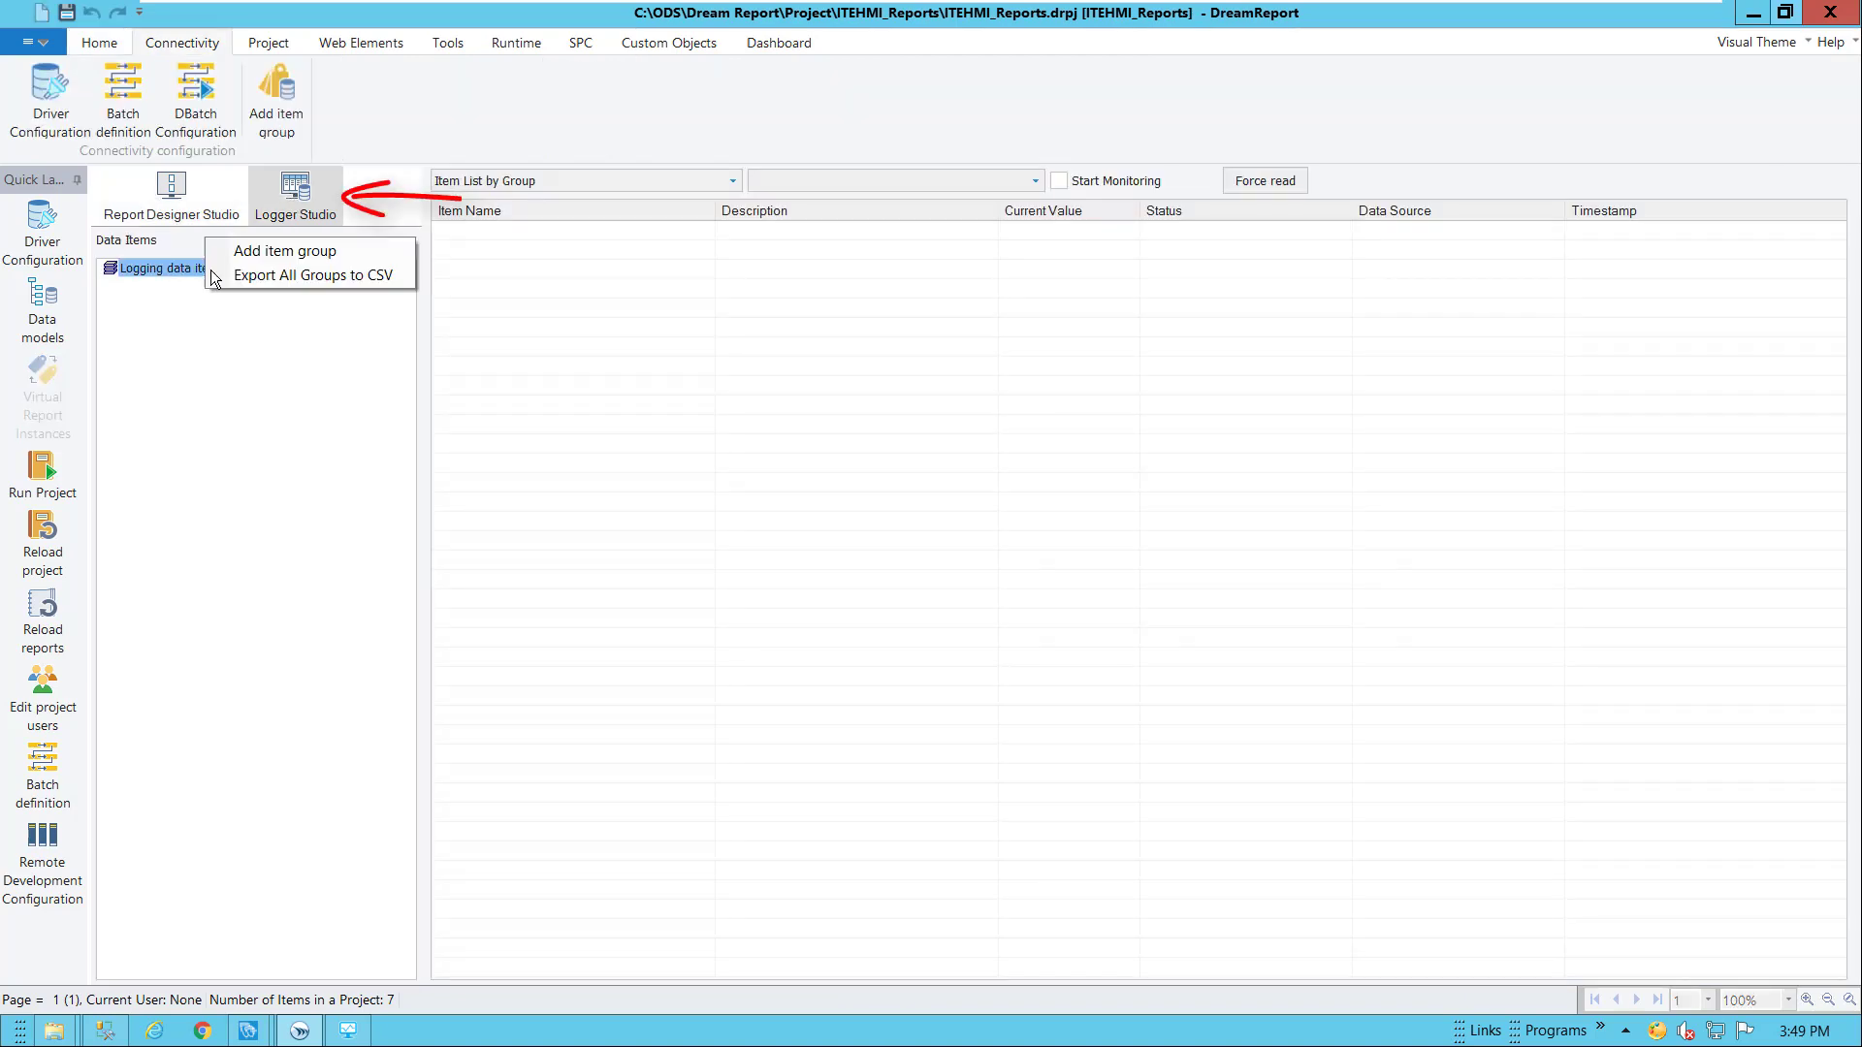
pyautogui.click(287, 248)
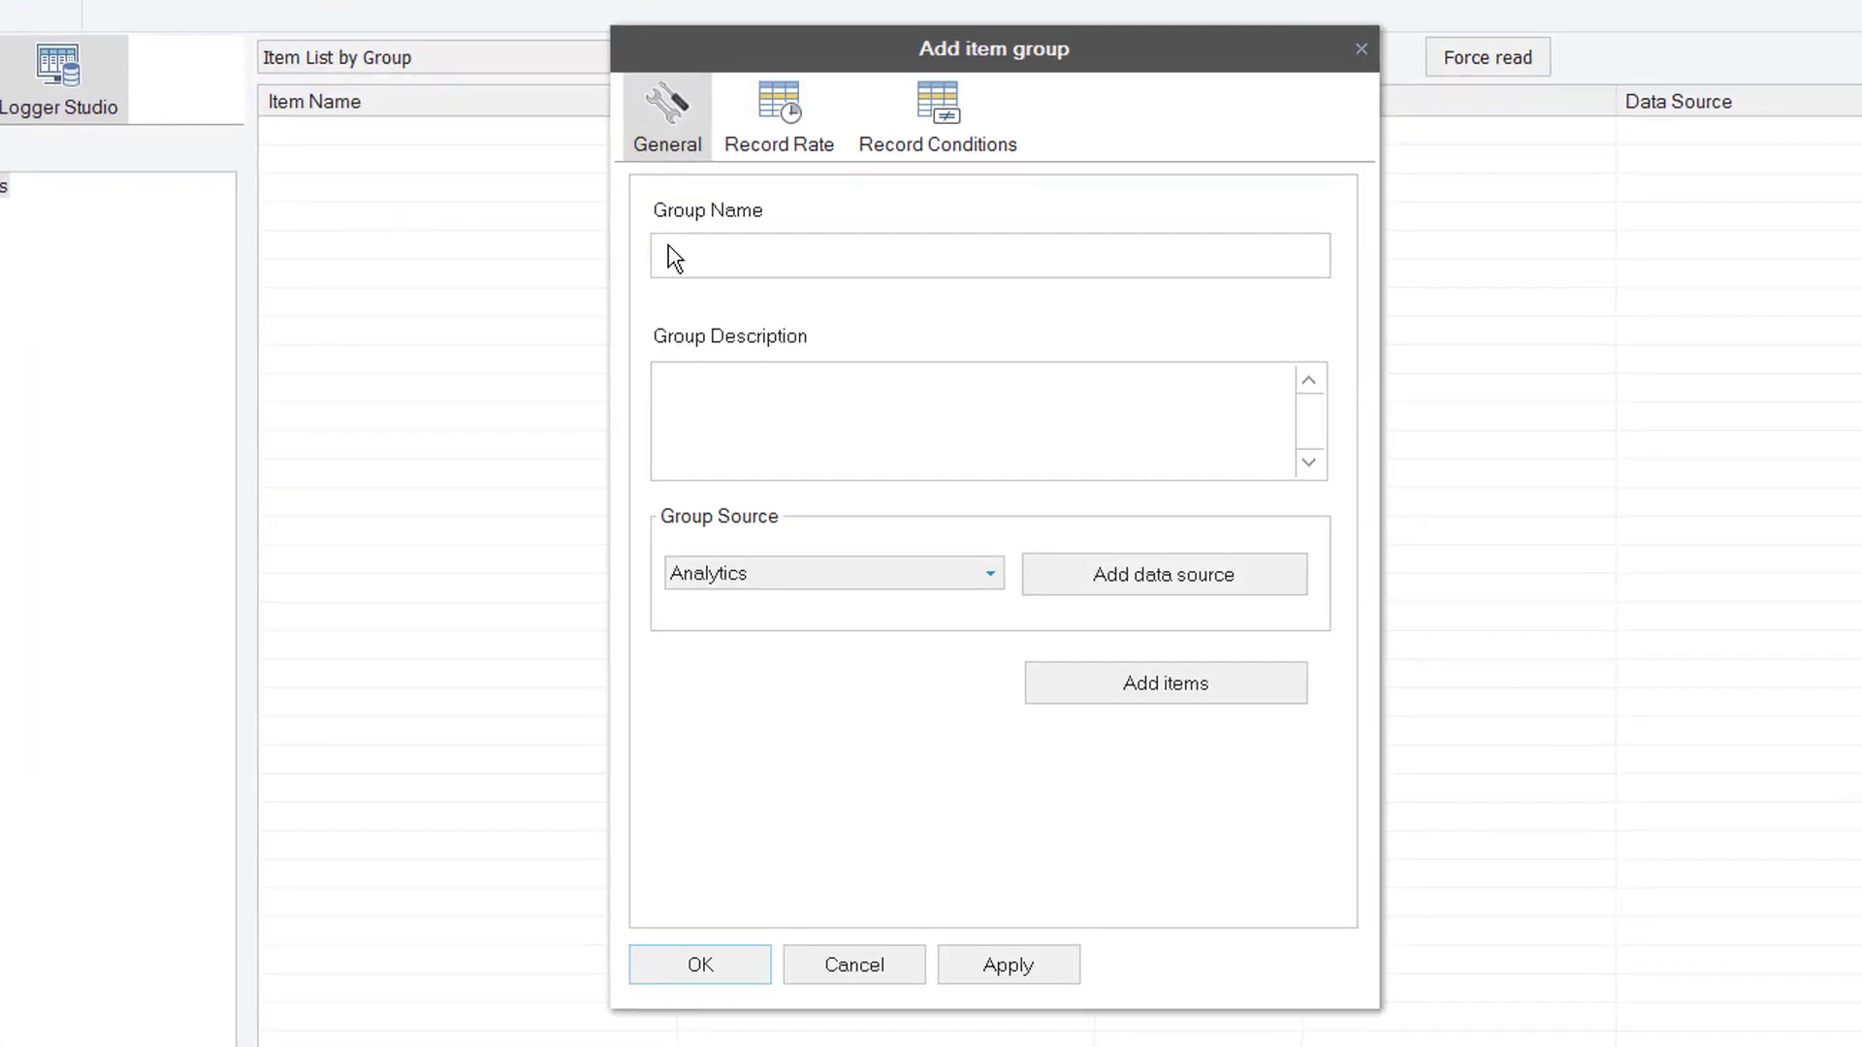
pyautogui.click(726, 250)
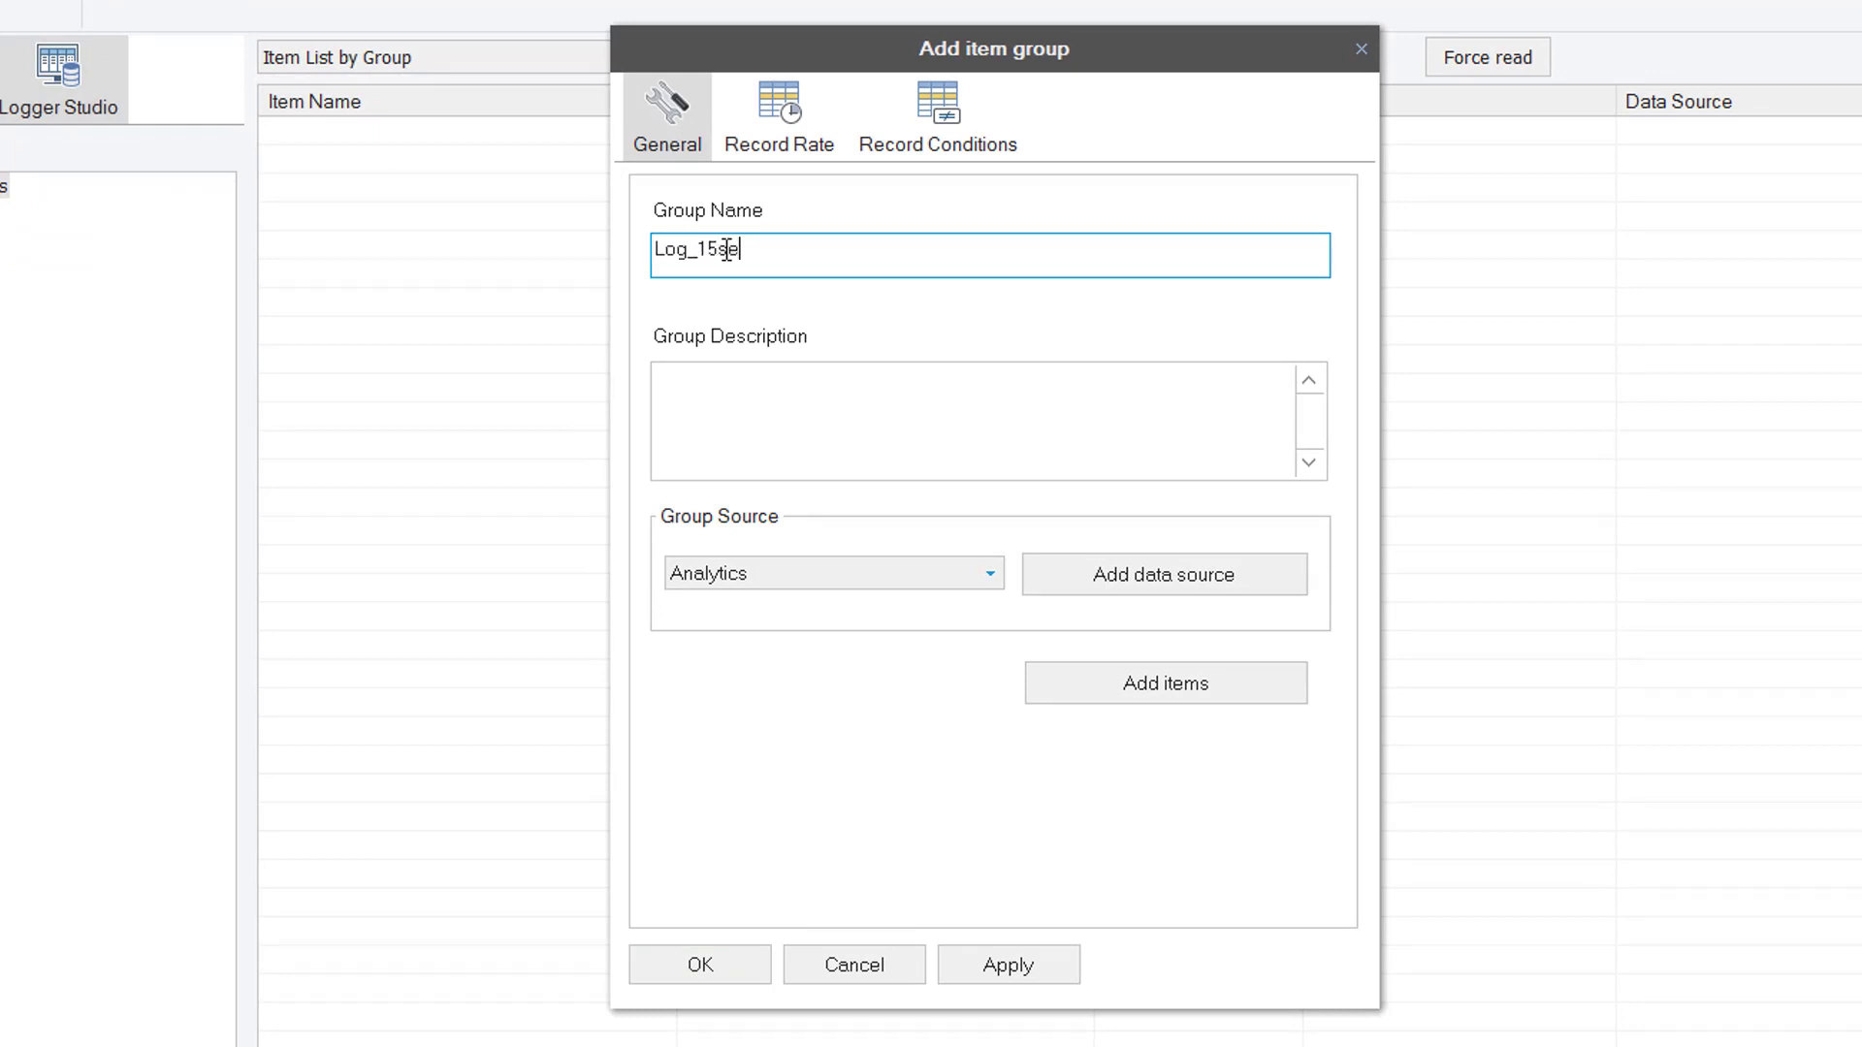
pyautogui.click(742, 578)
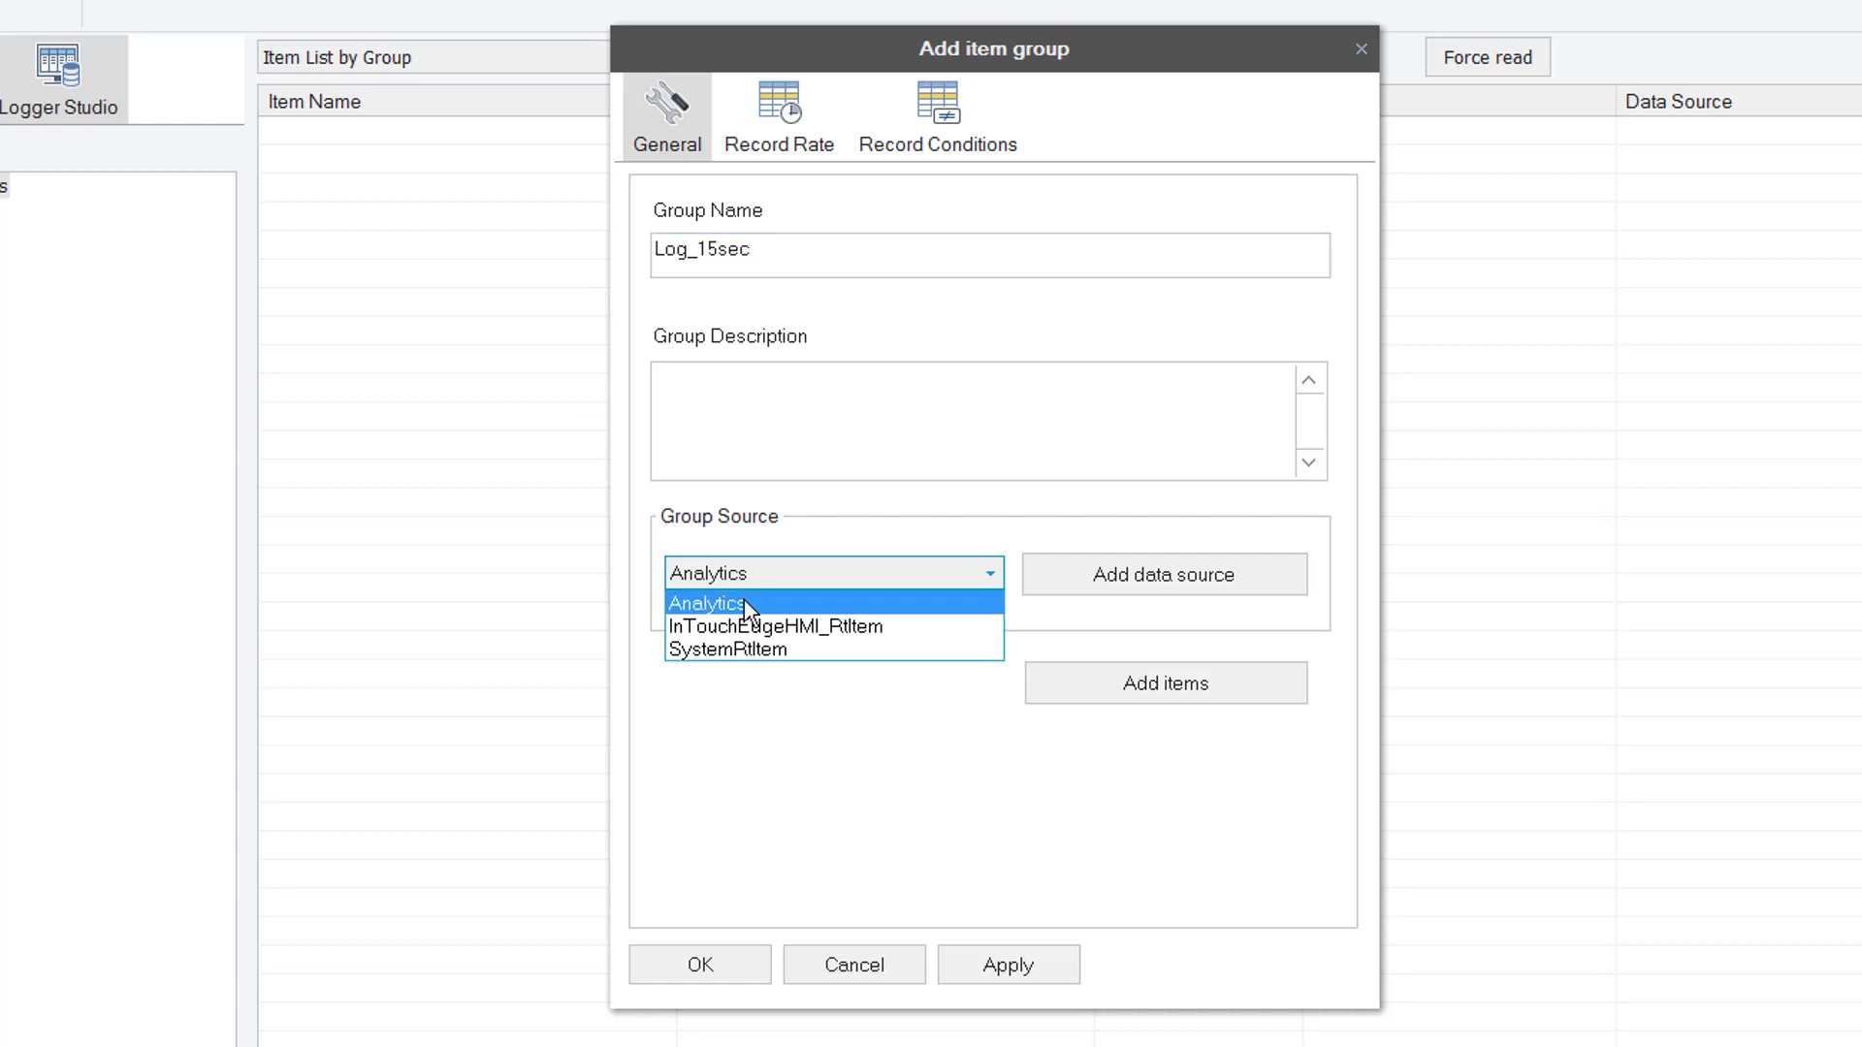
pyautogui.click(751, 628)
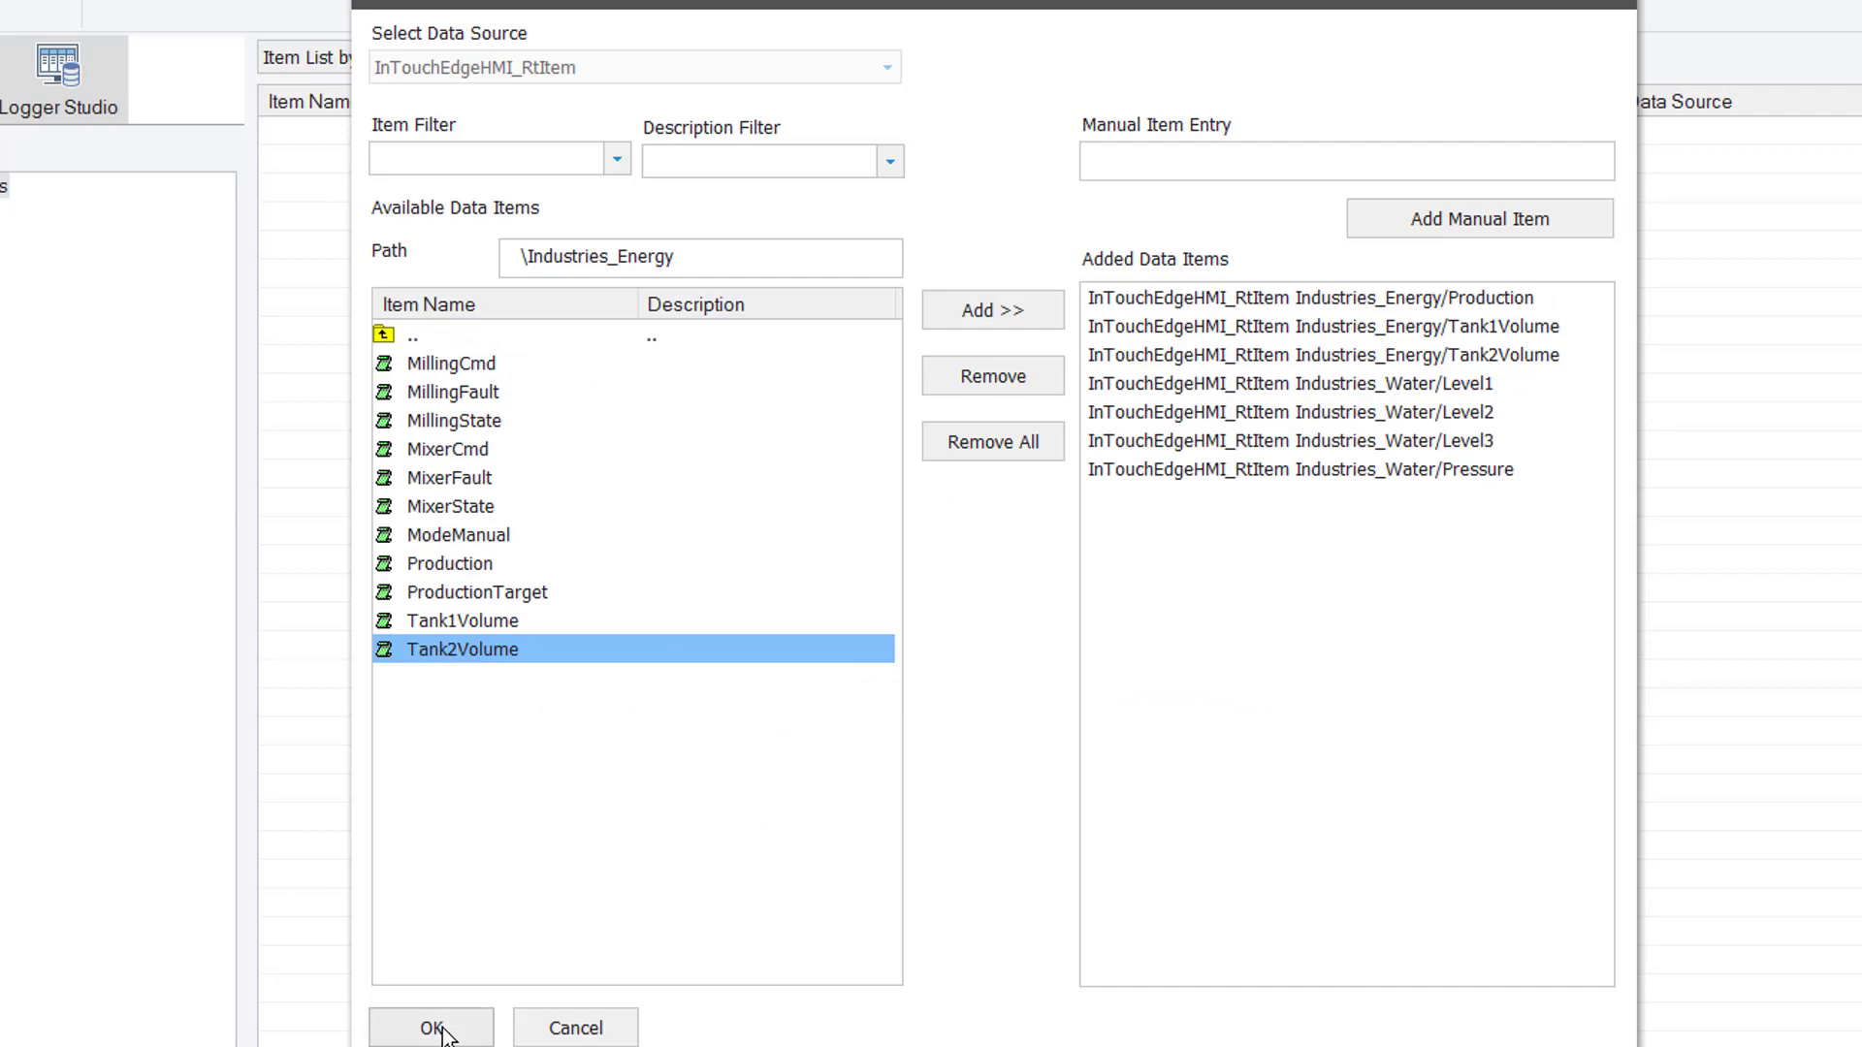
pyautogui.click(434, 1028)
# Set the group's record mode to Every 15 seconds and create it
pyautogui.click(779, 130)
pyautogui.click(826, 266)
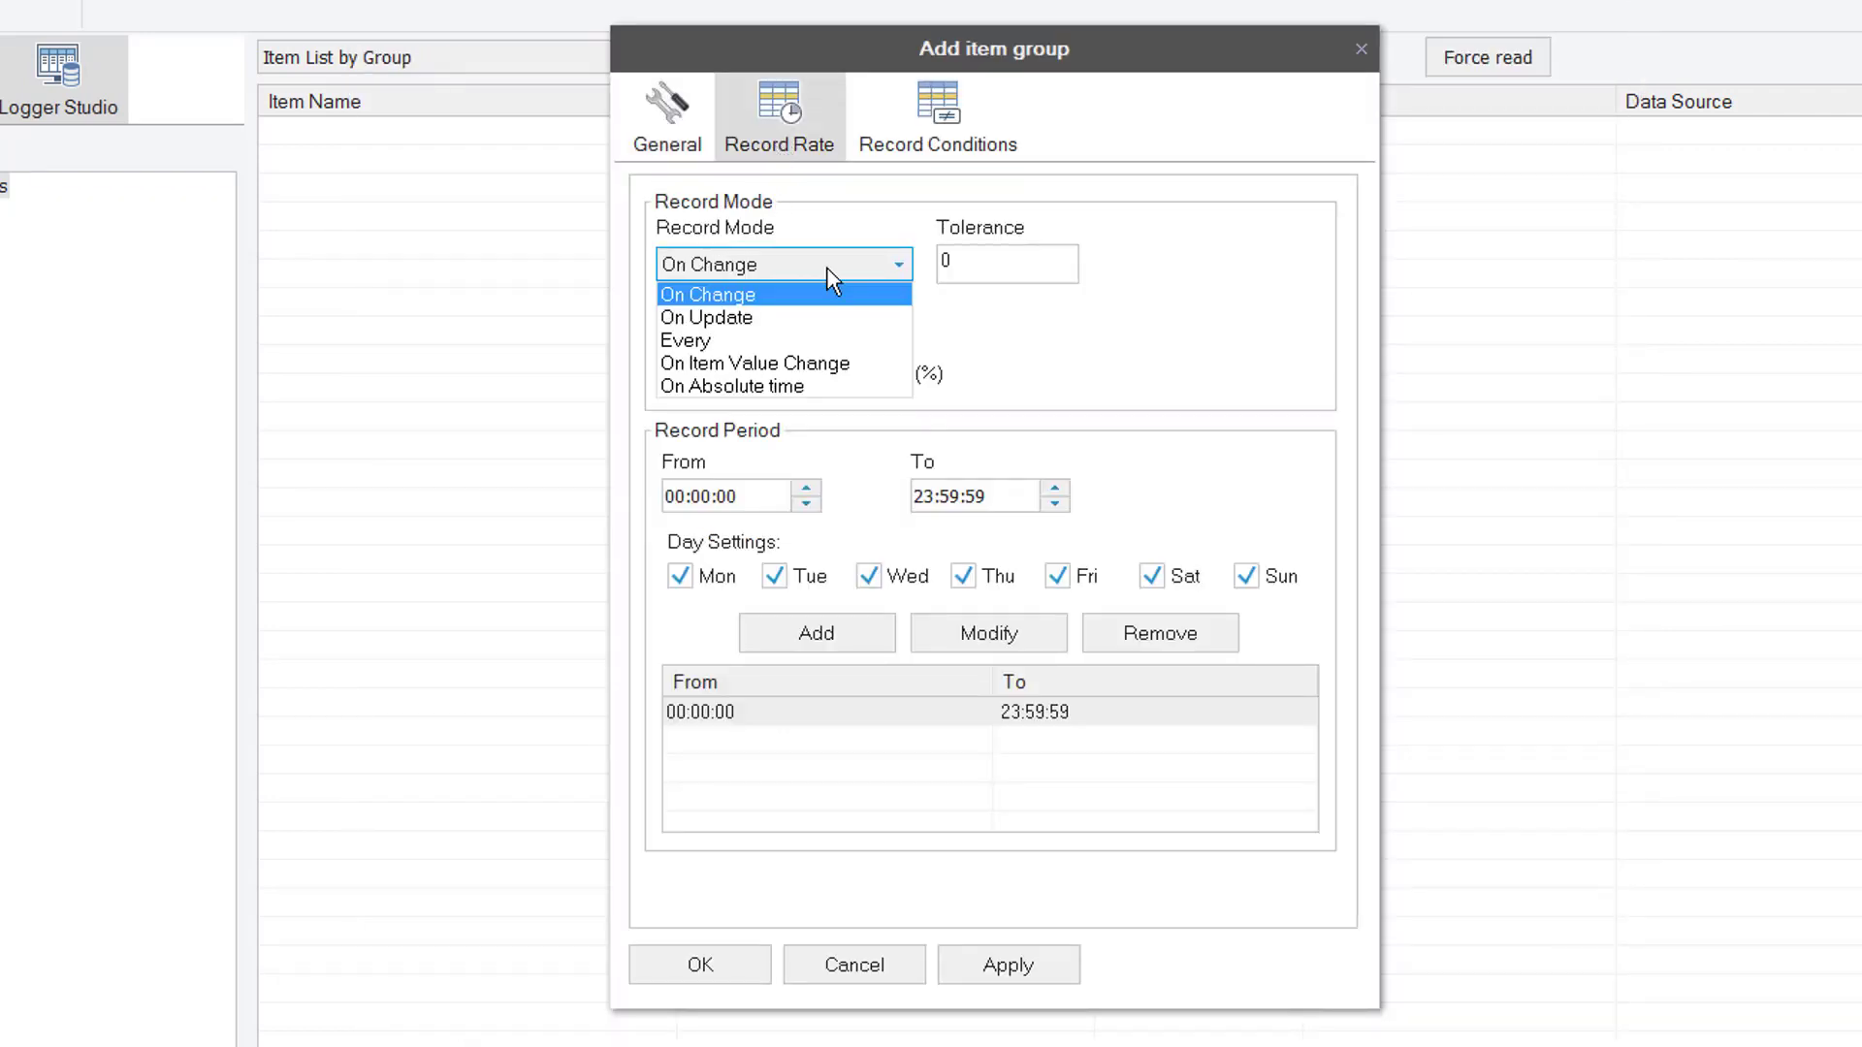
pyautogui.click(745, 337)
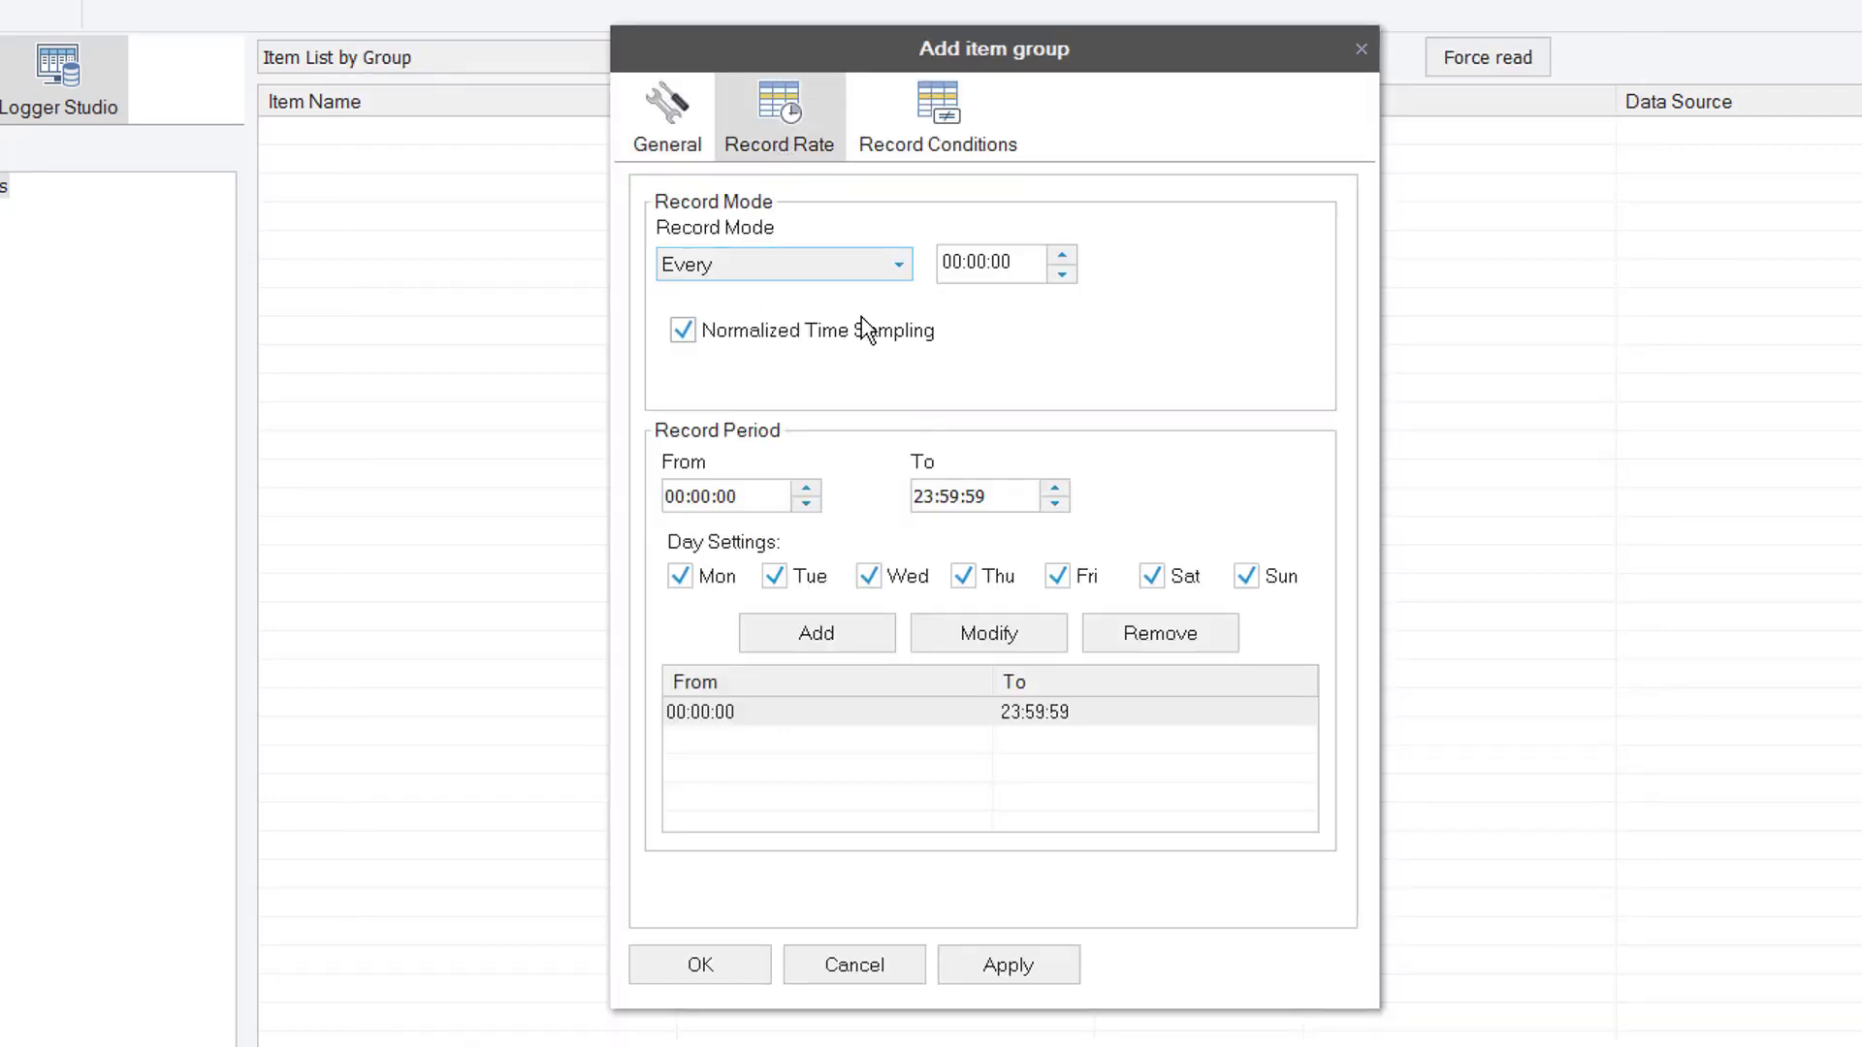
pyautogui.click(997, 263)
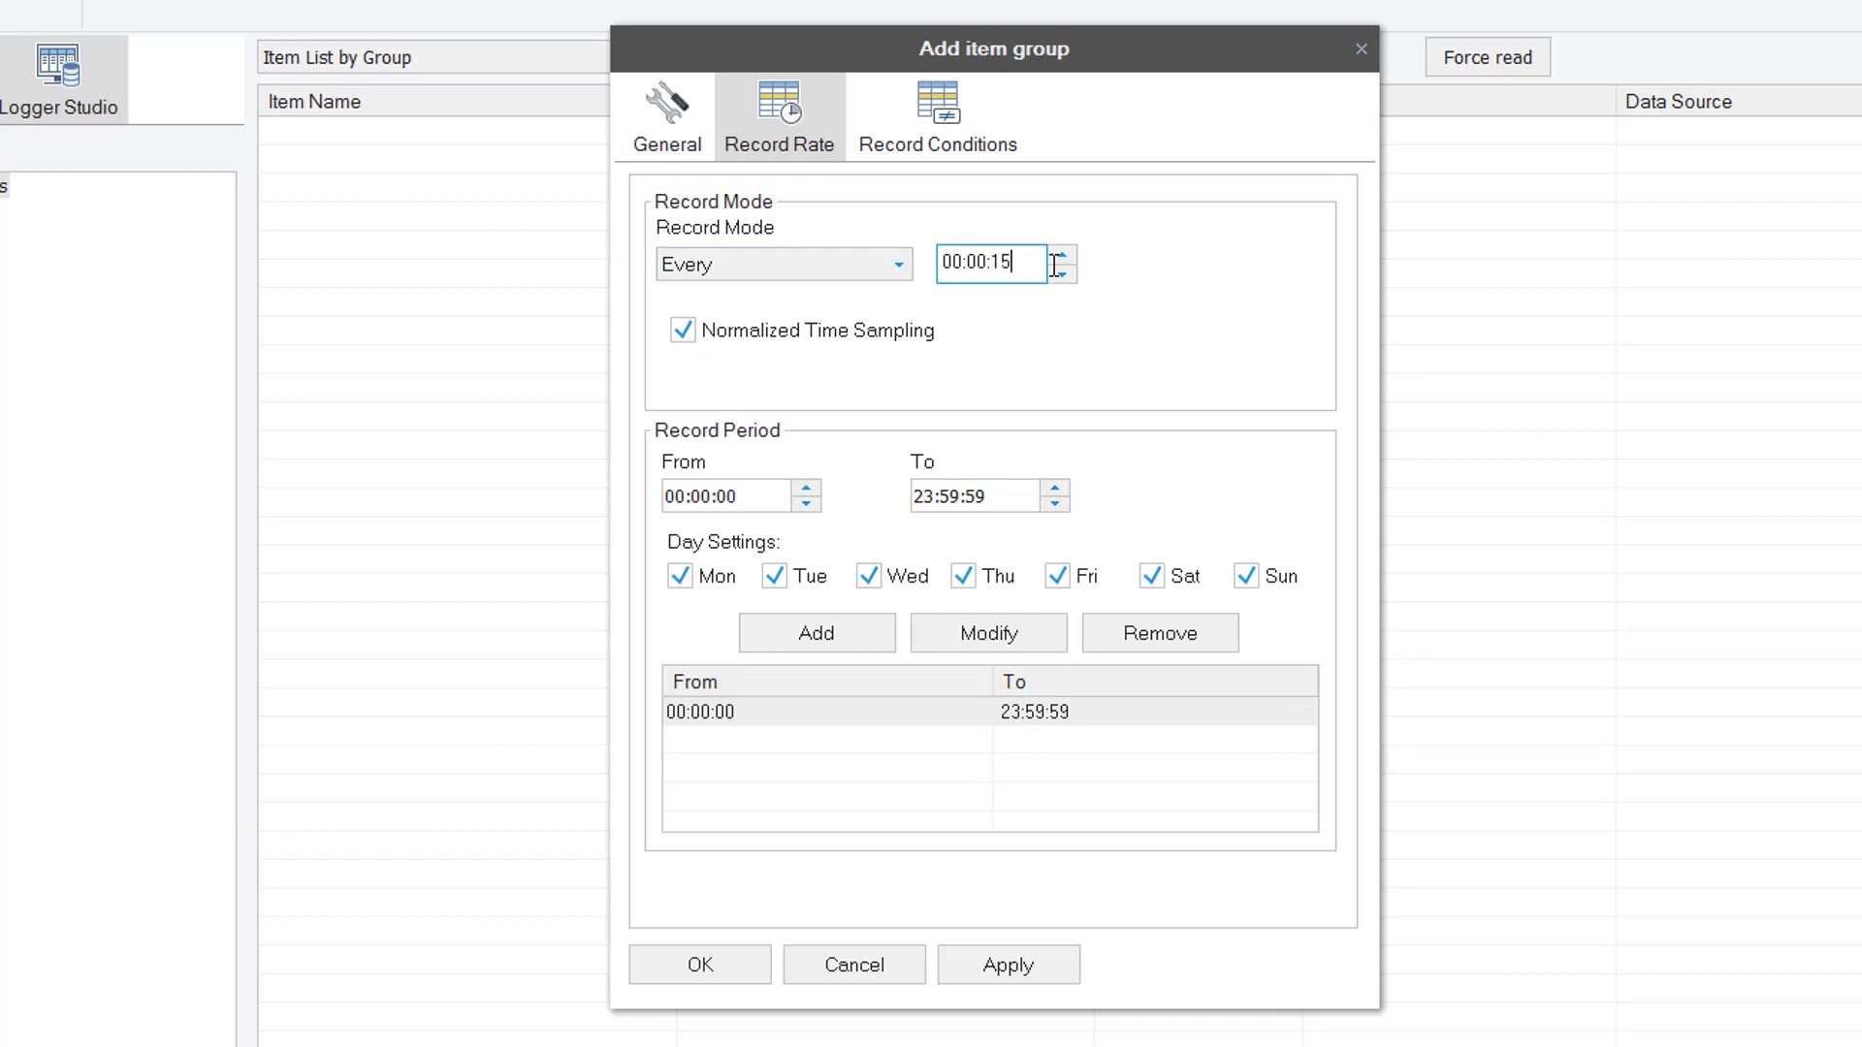
pyautogui.click(706, 964)
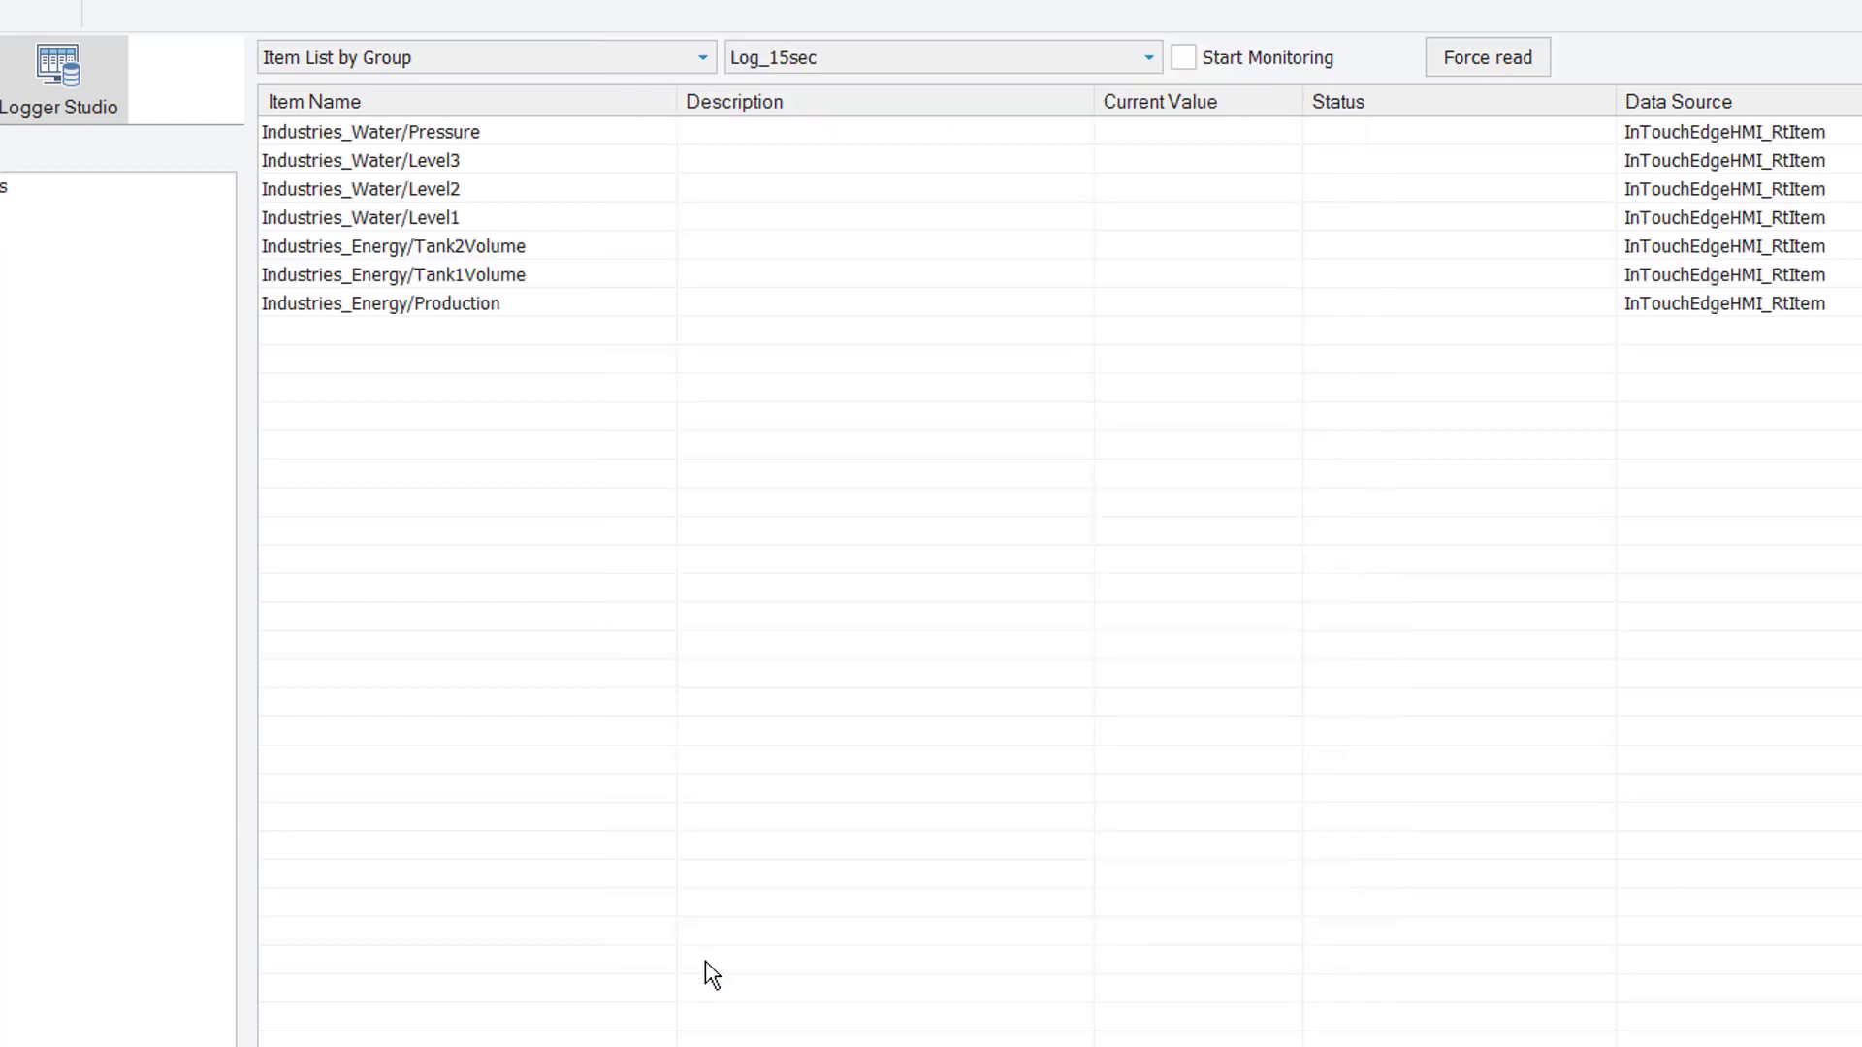
# Monitor Log_15sec items for live GOOD values, confirm MS Access database, then return to Report Designer
pyautogui.click(1277, 68)
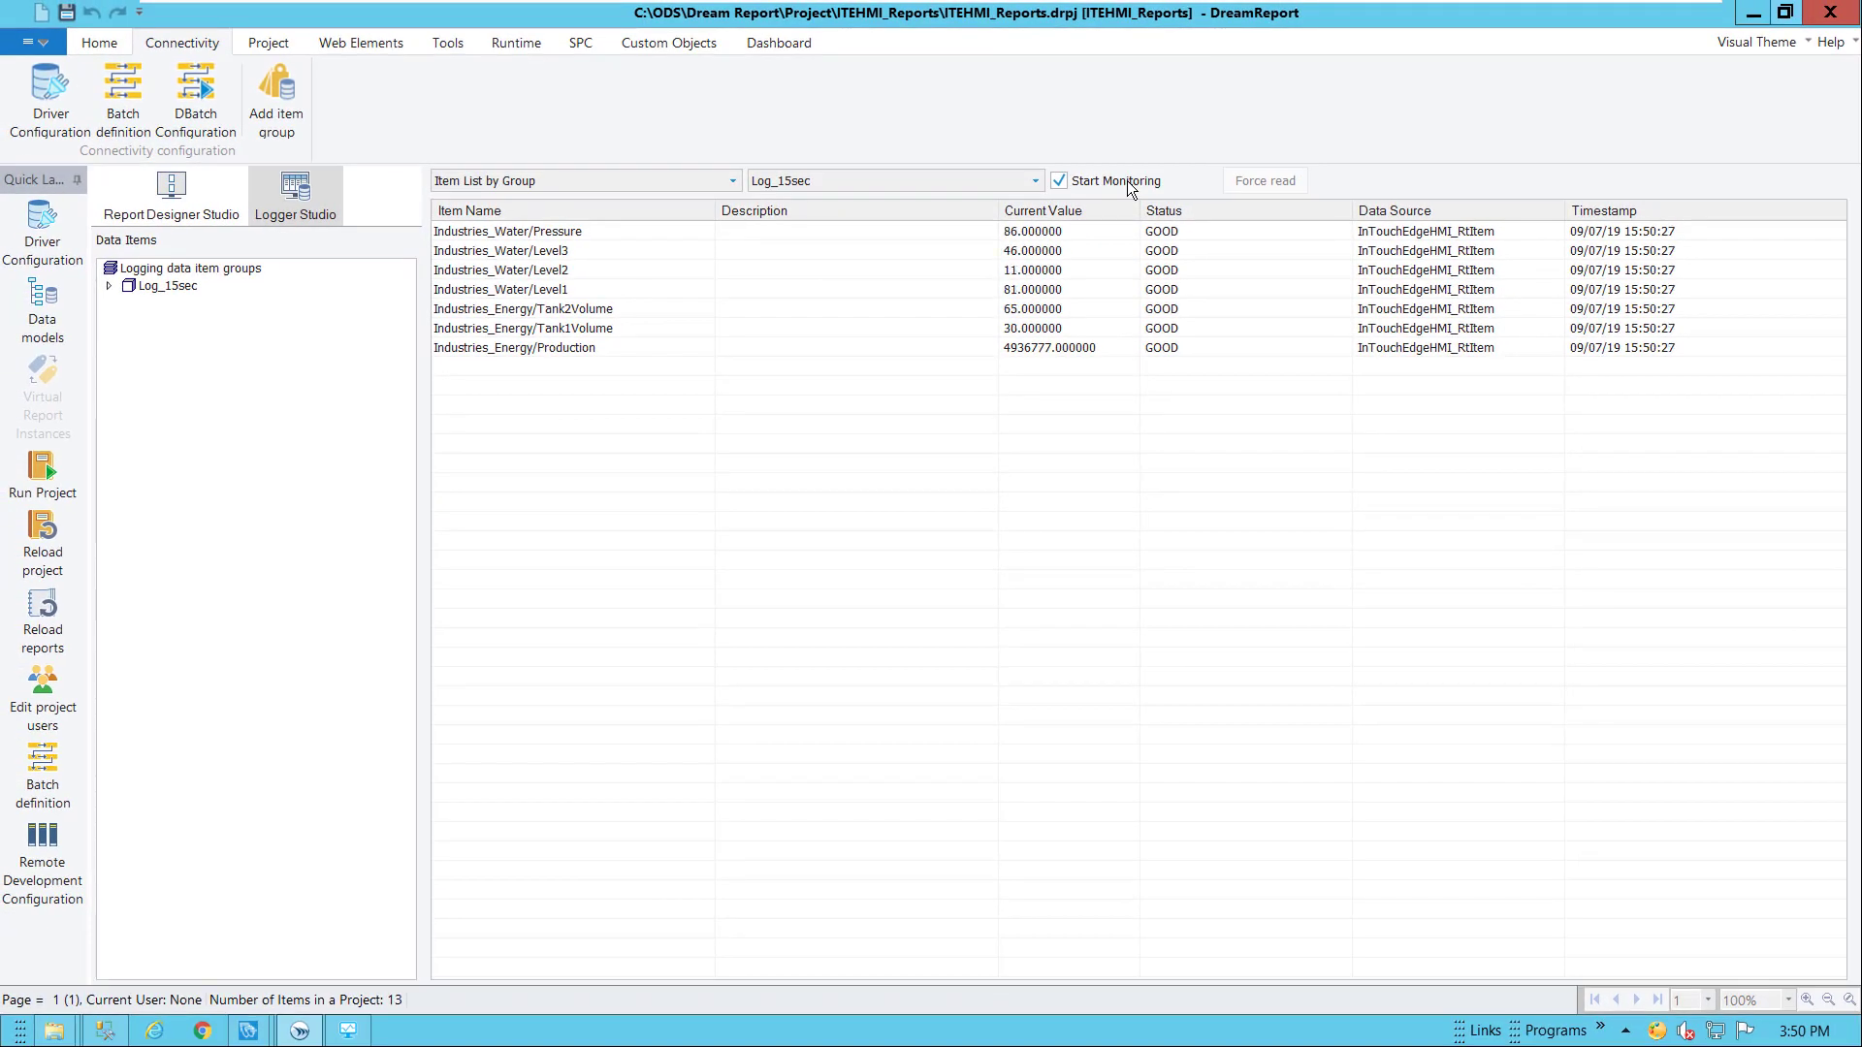
pyautogui.click(1130, 184)
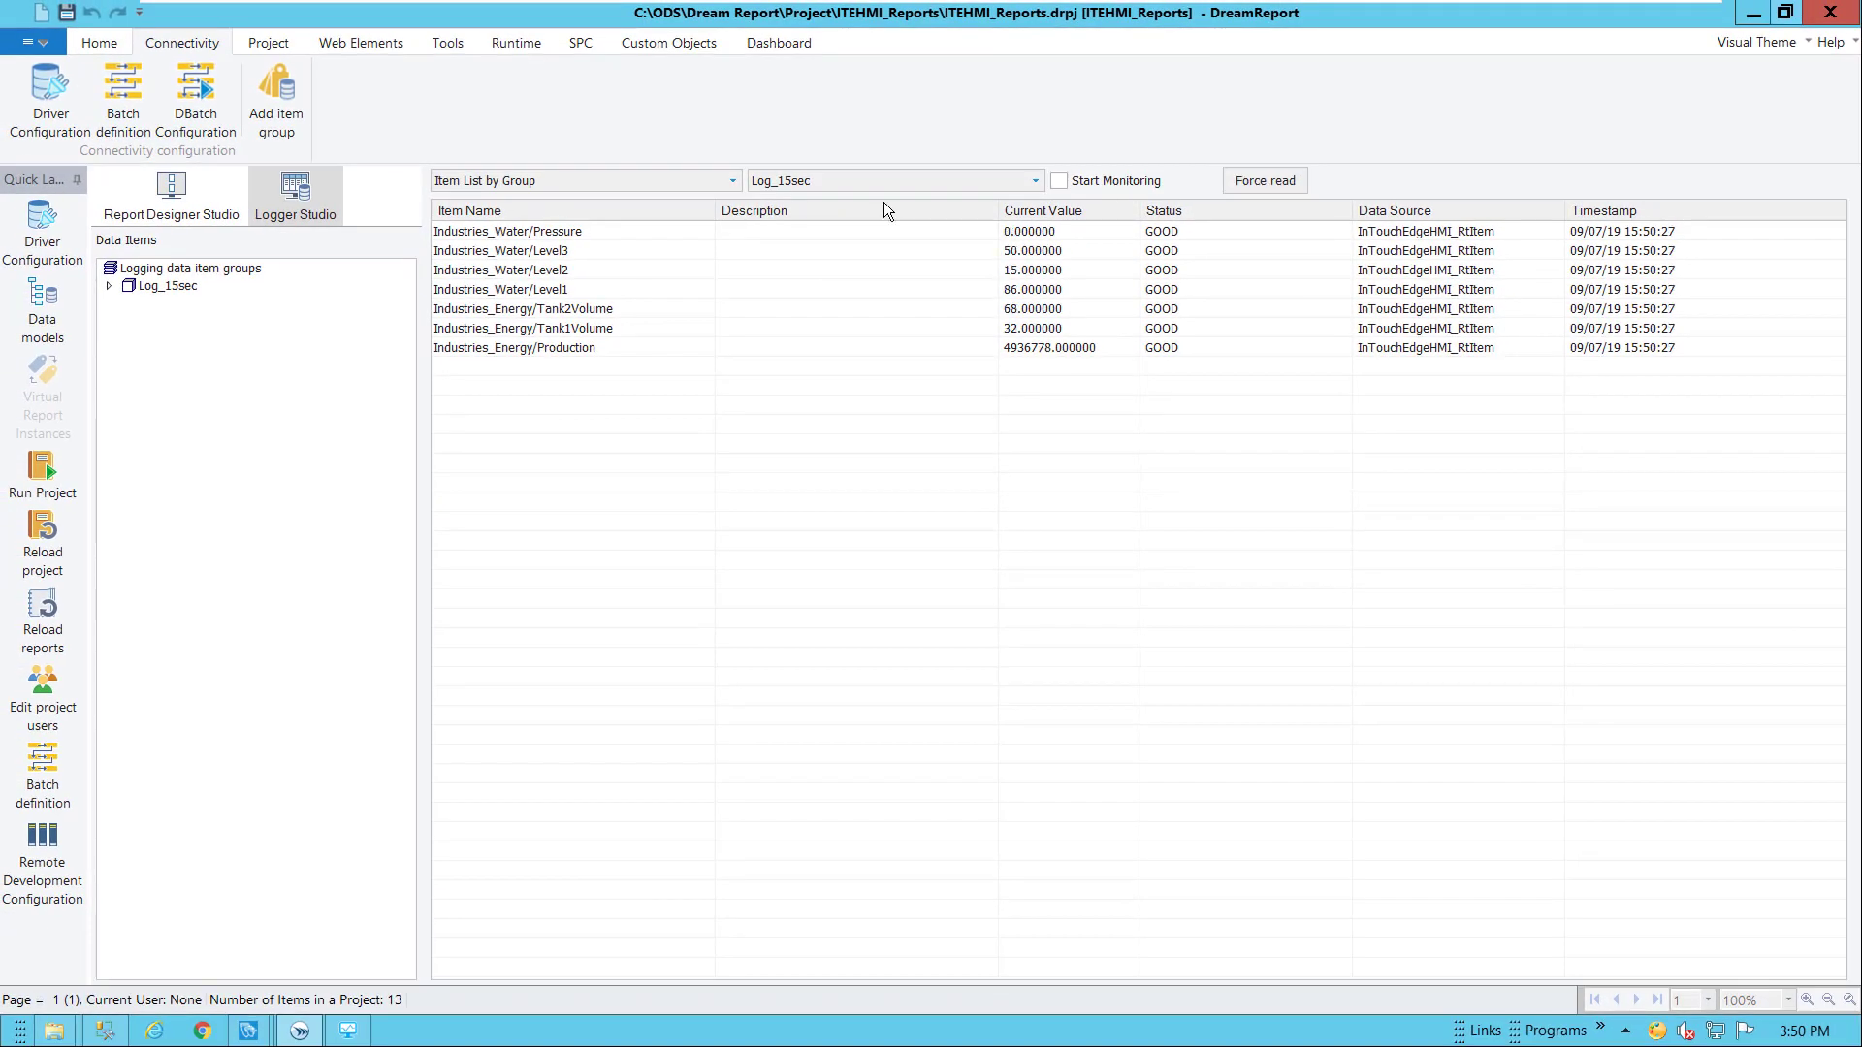
pyautogui.click(271, 44)
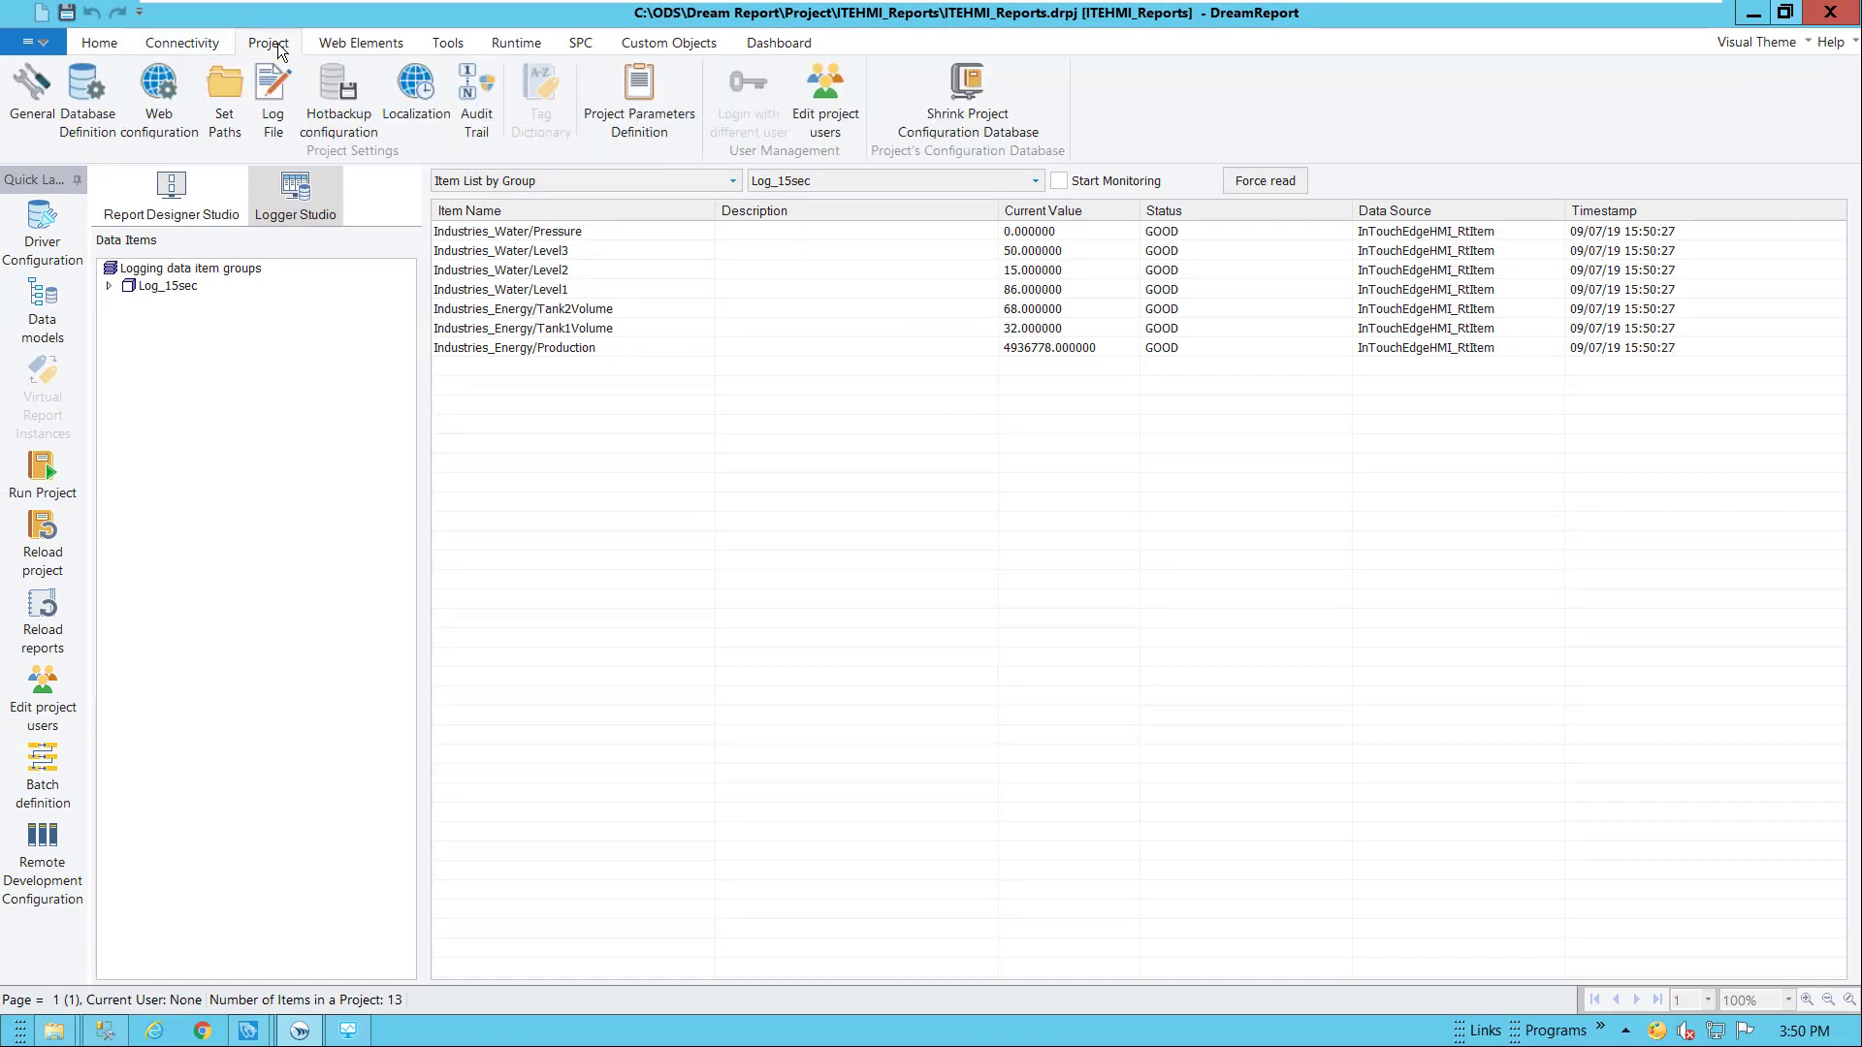
pyautogui.click(86, 97)
pyautogui.click(1094, 224)
pyautogui.click(1174, 229)
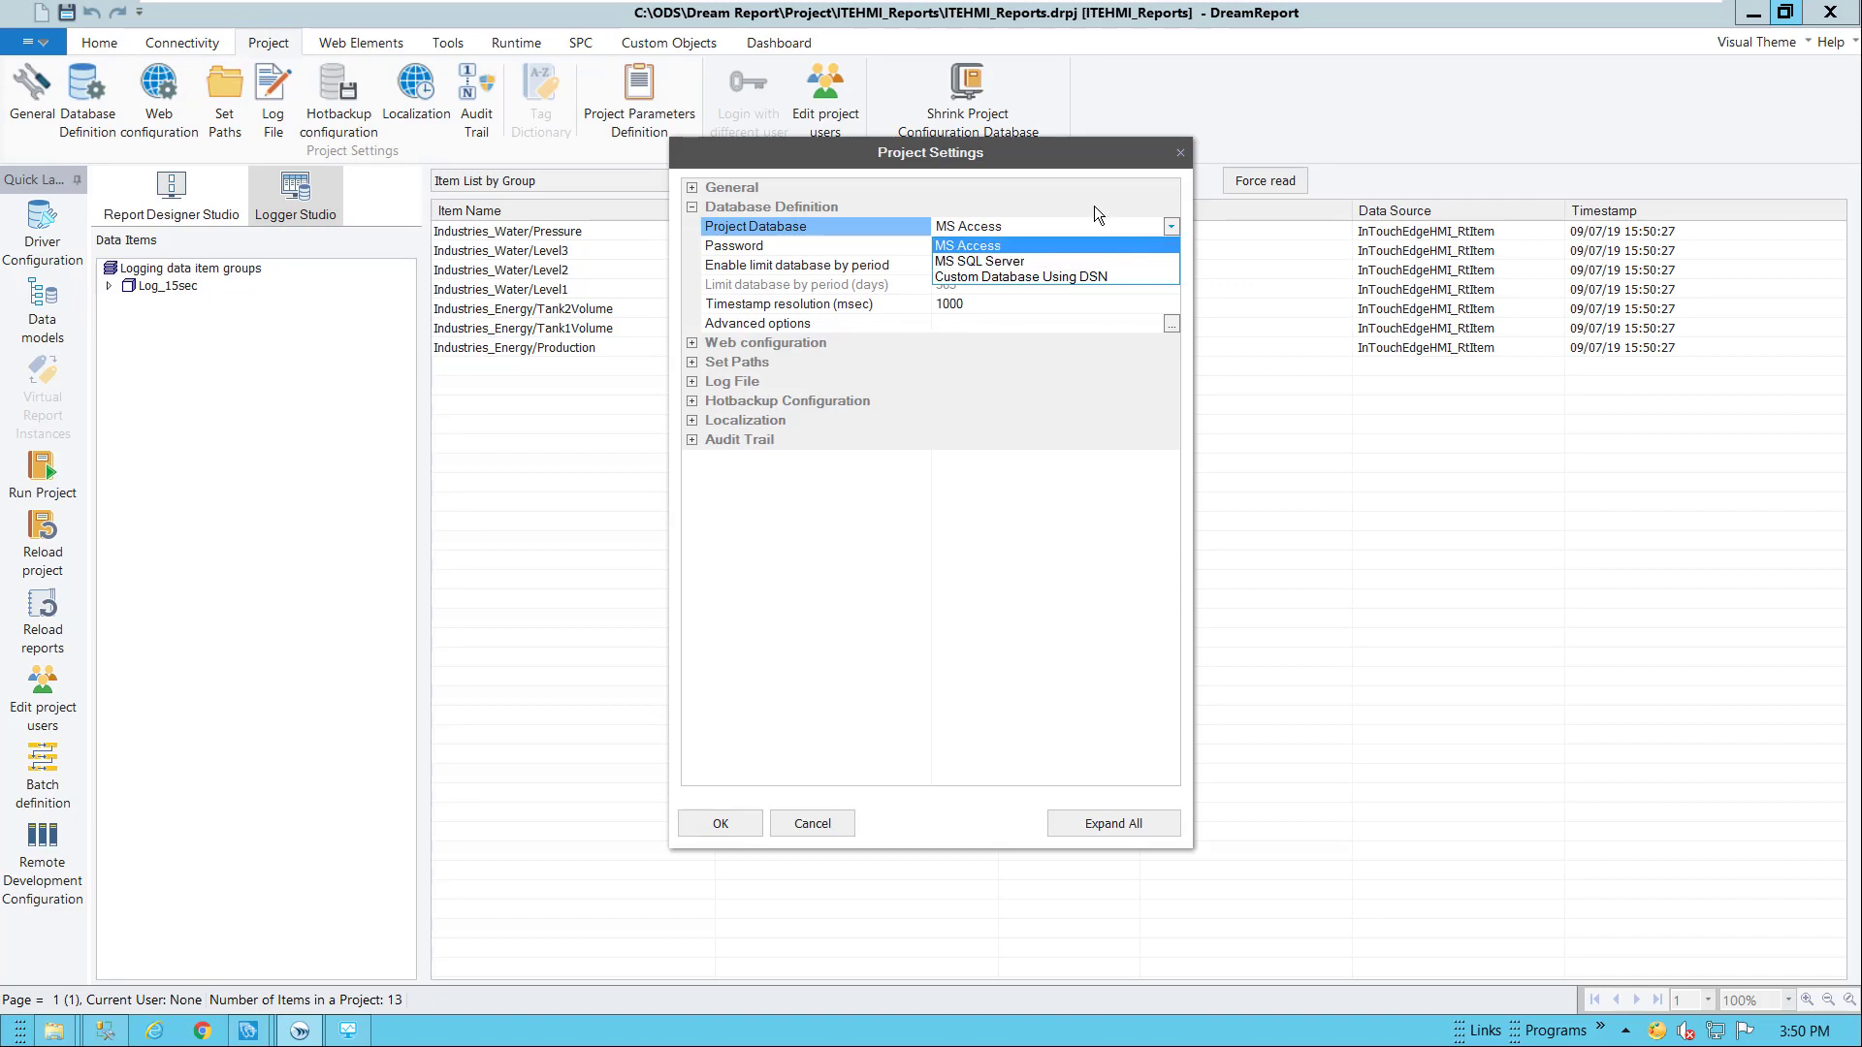
pyautogui.click(1000, 370)
pyautogui.click(822, 826)
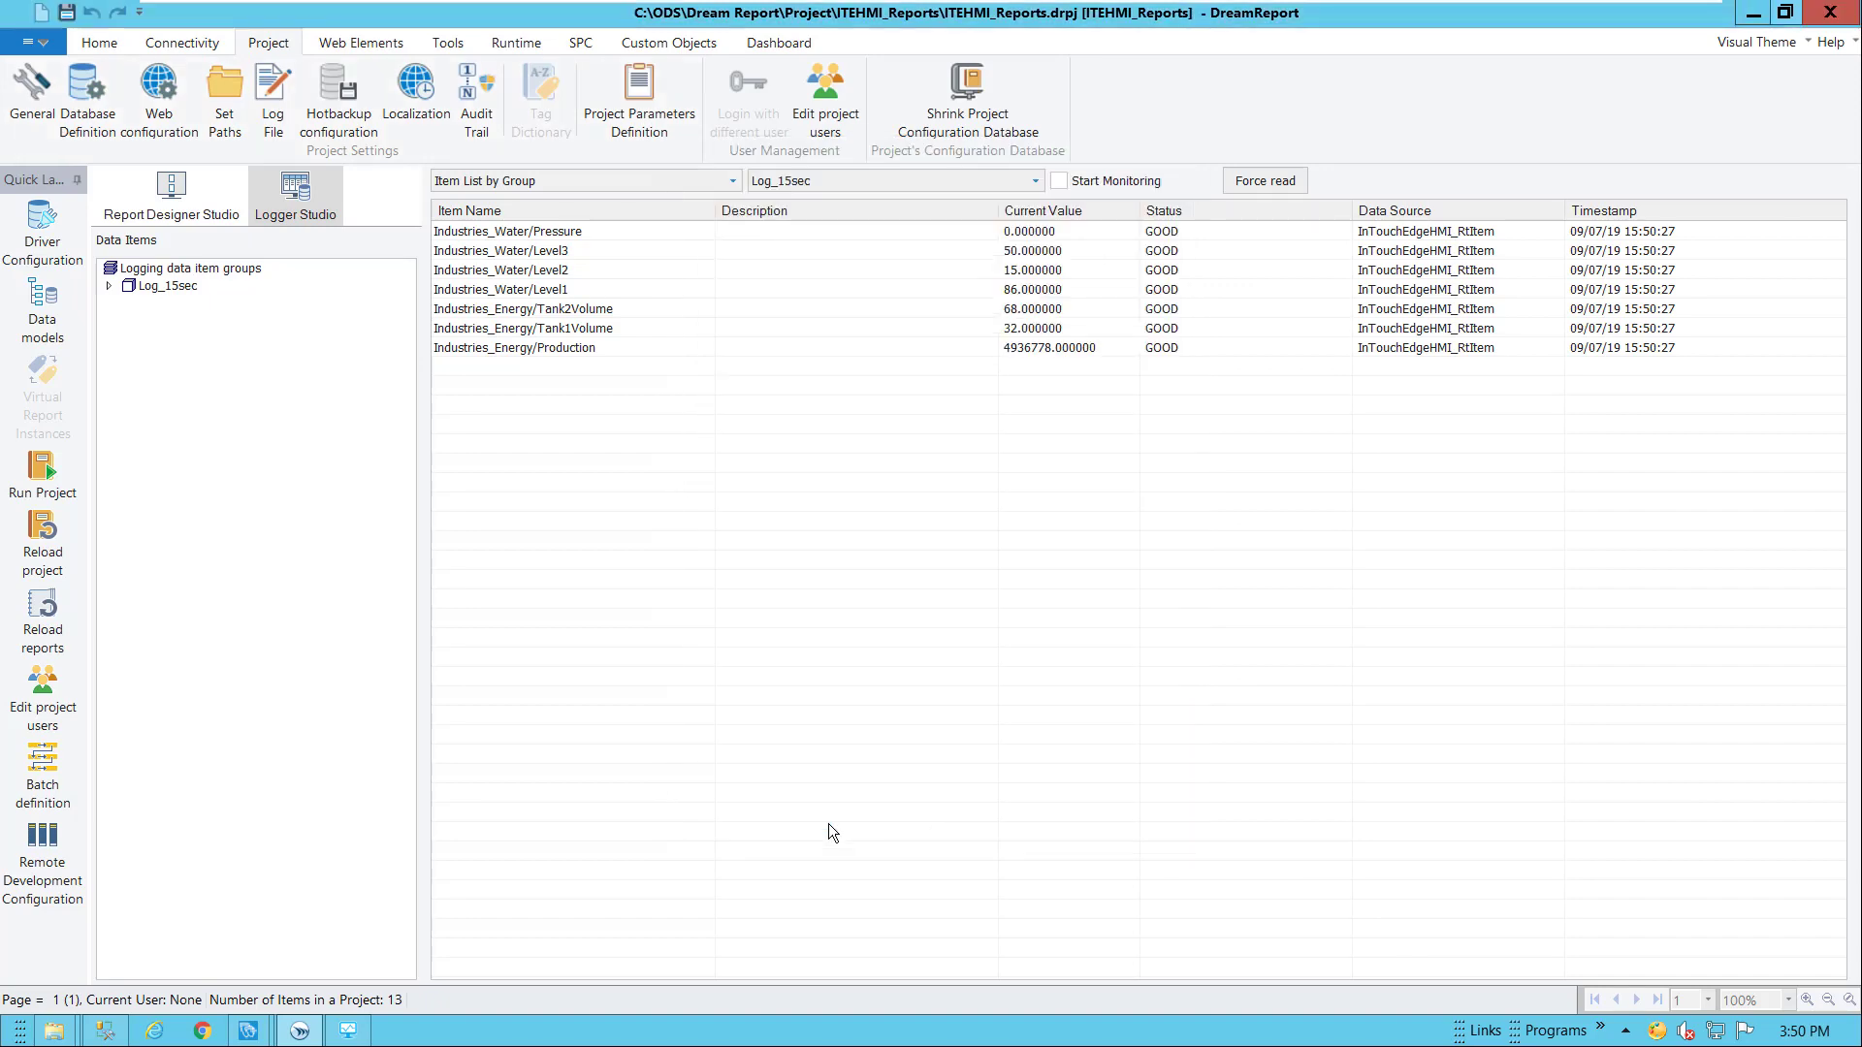
pyautogui.click(174, 194)
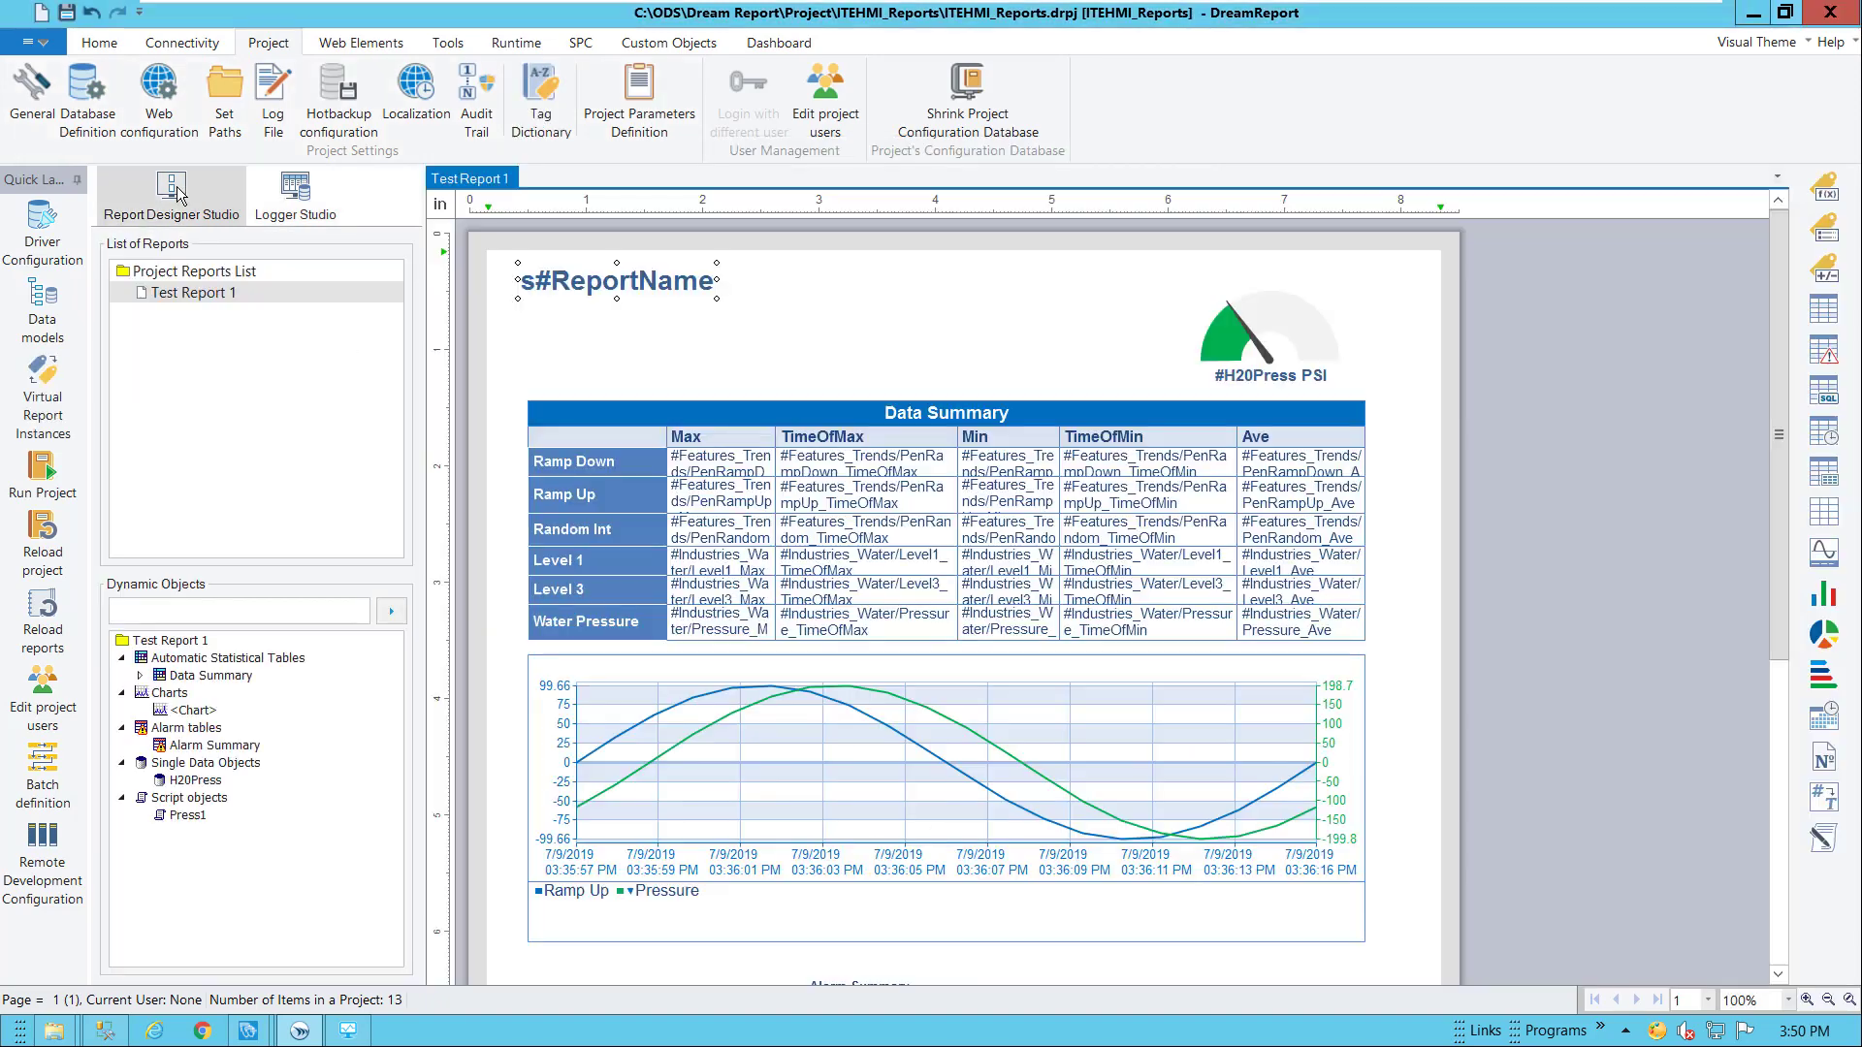
# Enable Generation on Event in Test Report 1's settings
pyautogui.doubleClick(215, 294)
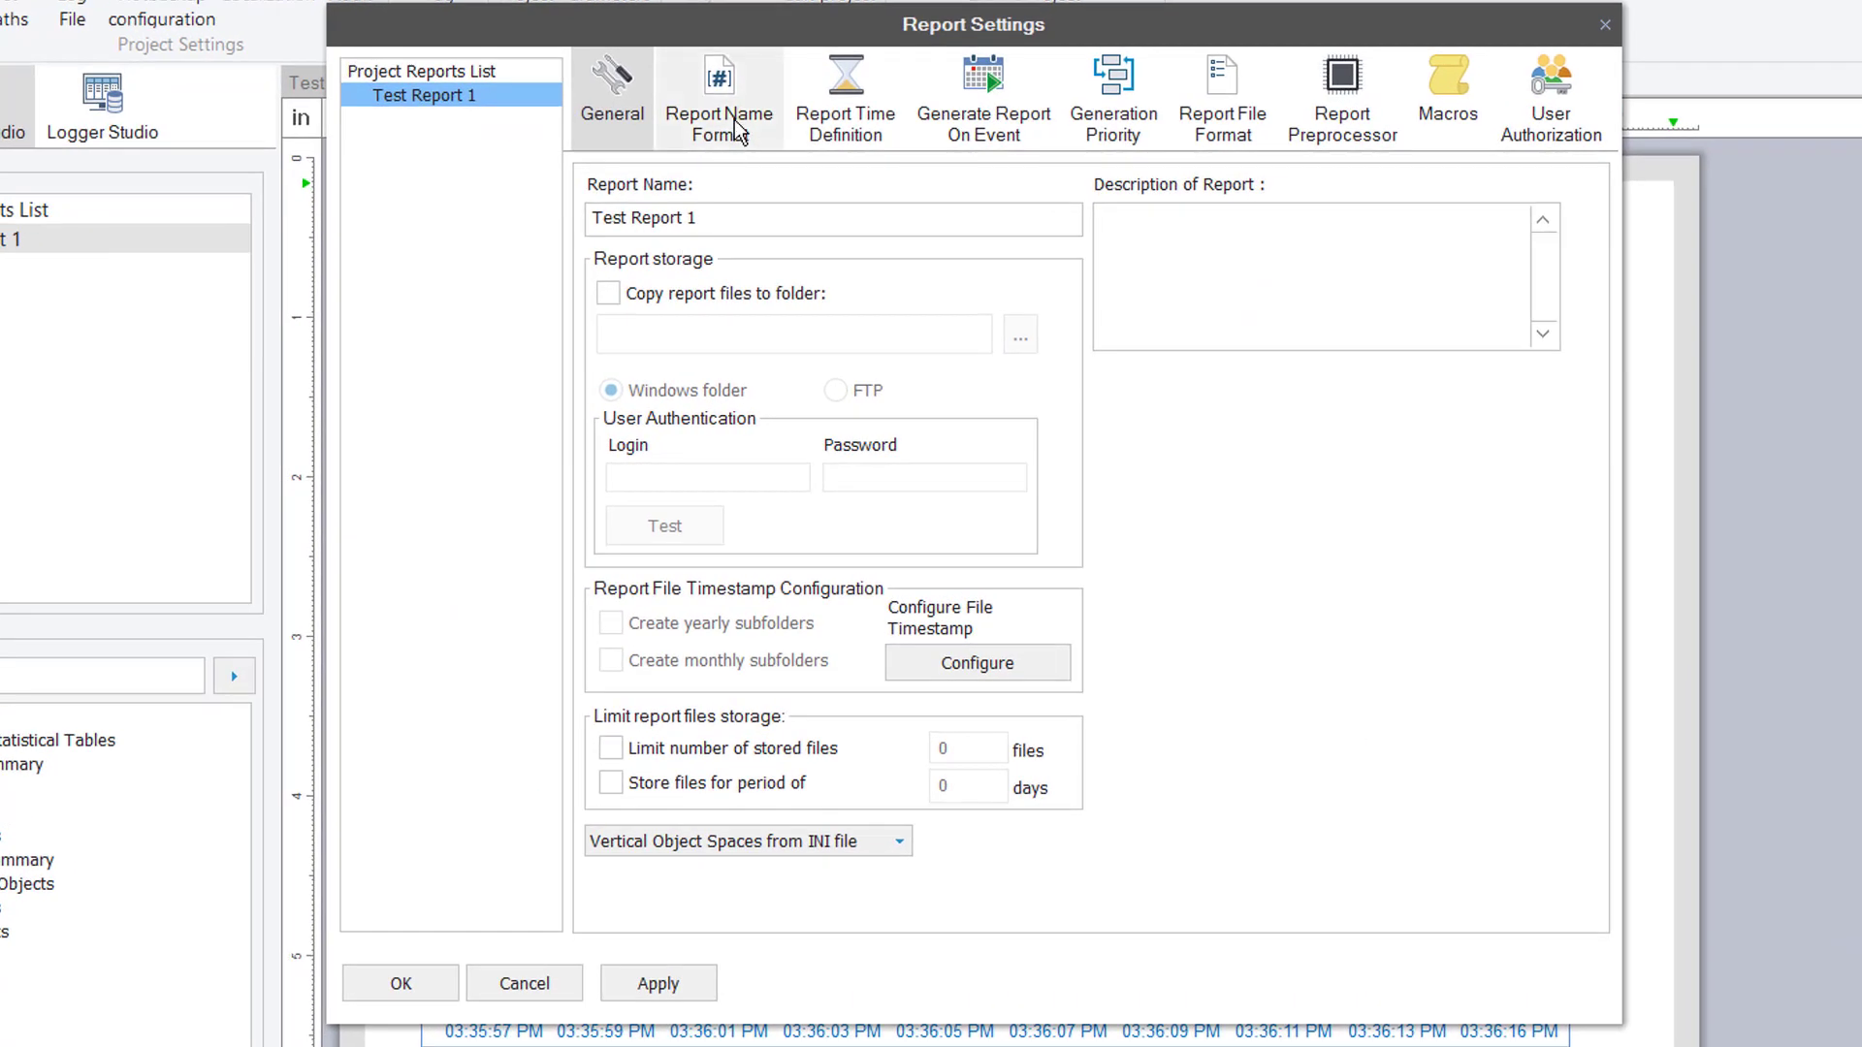
pyautogui.click(975, 121)
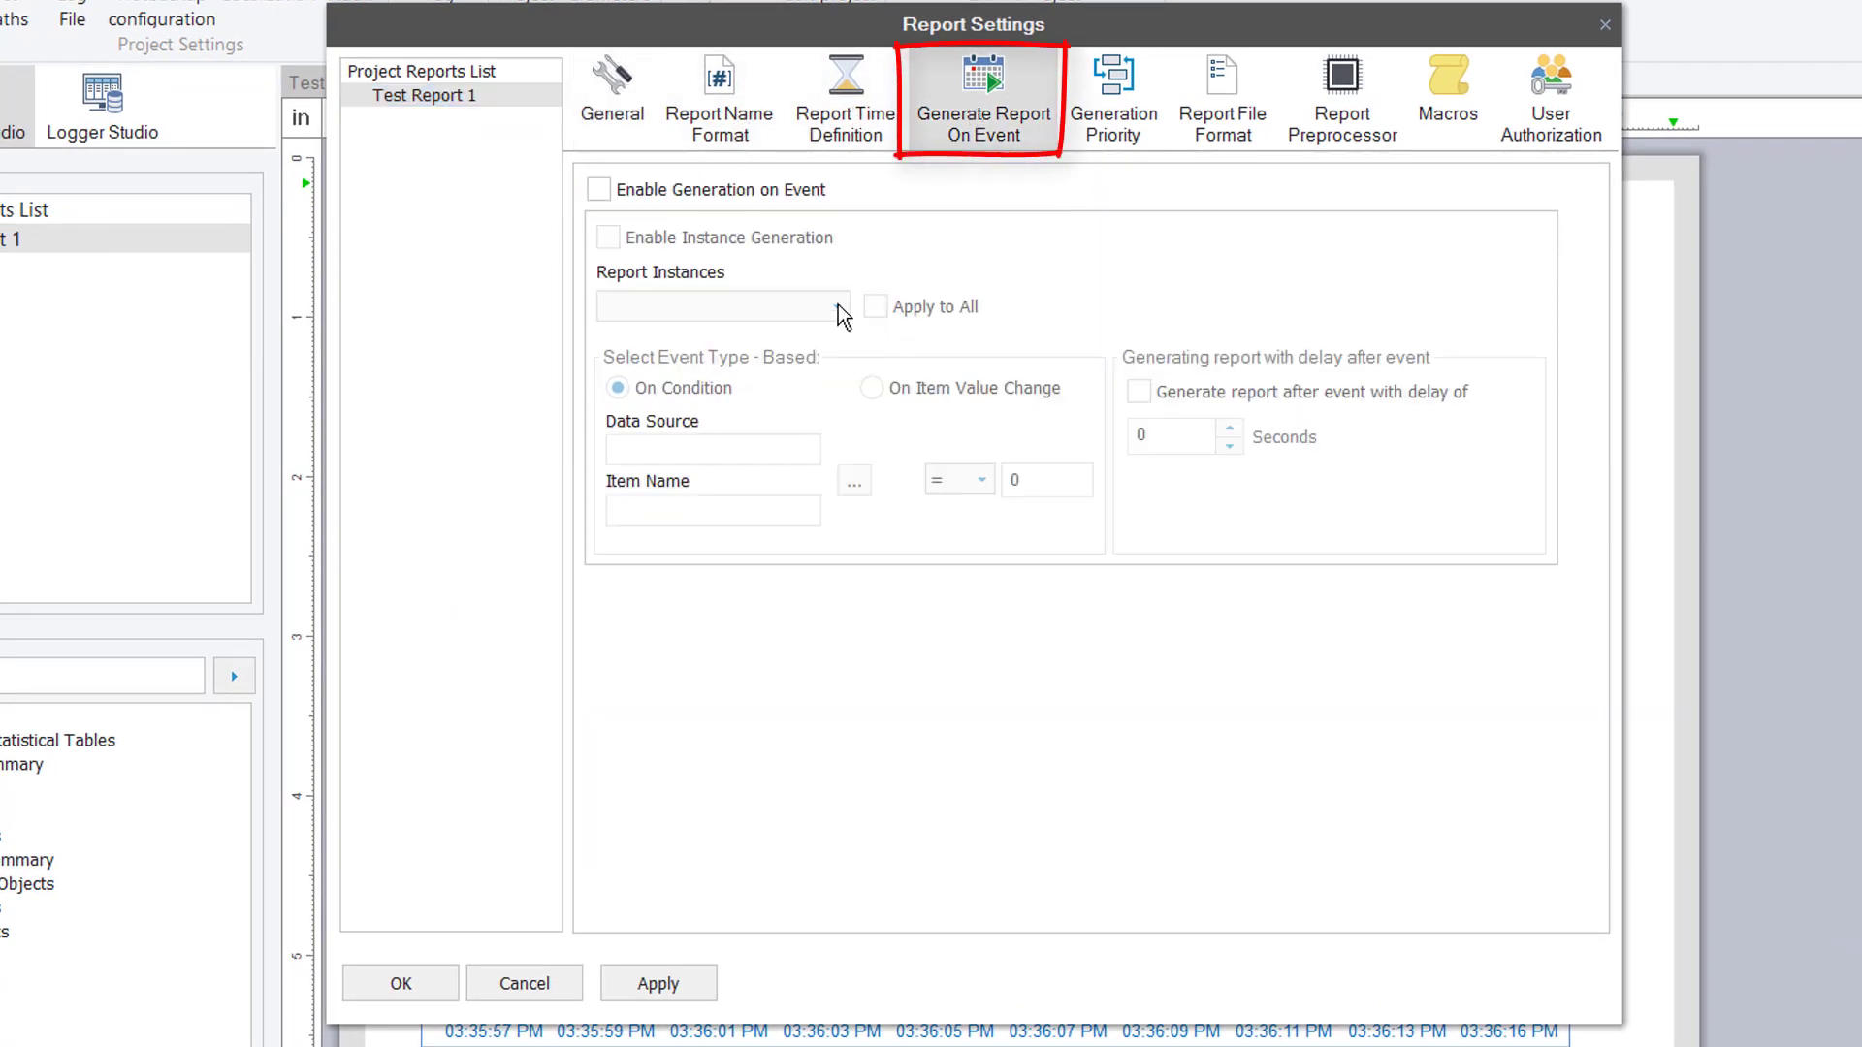
pyautogui.click(752, 192)
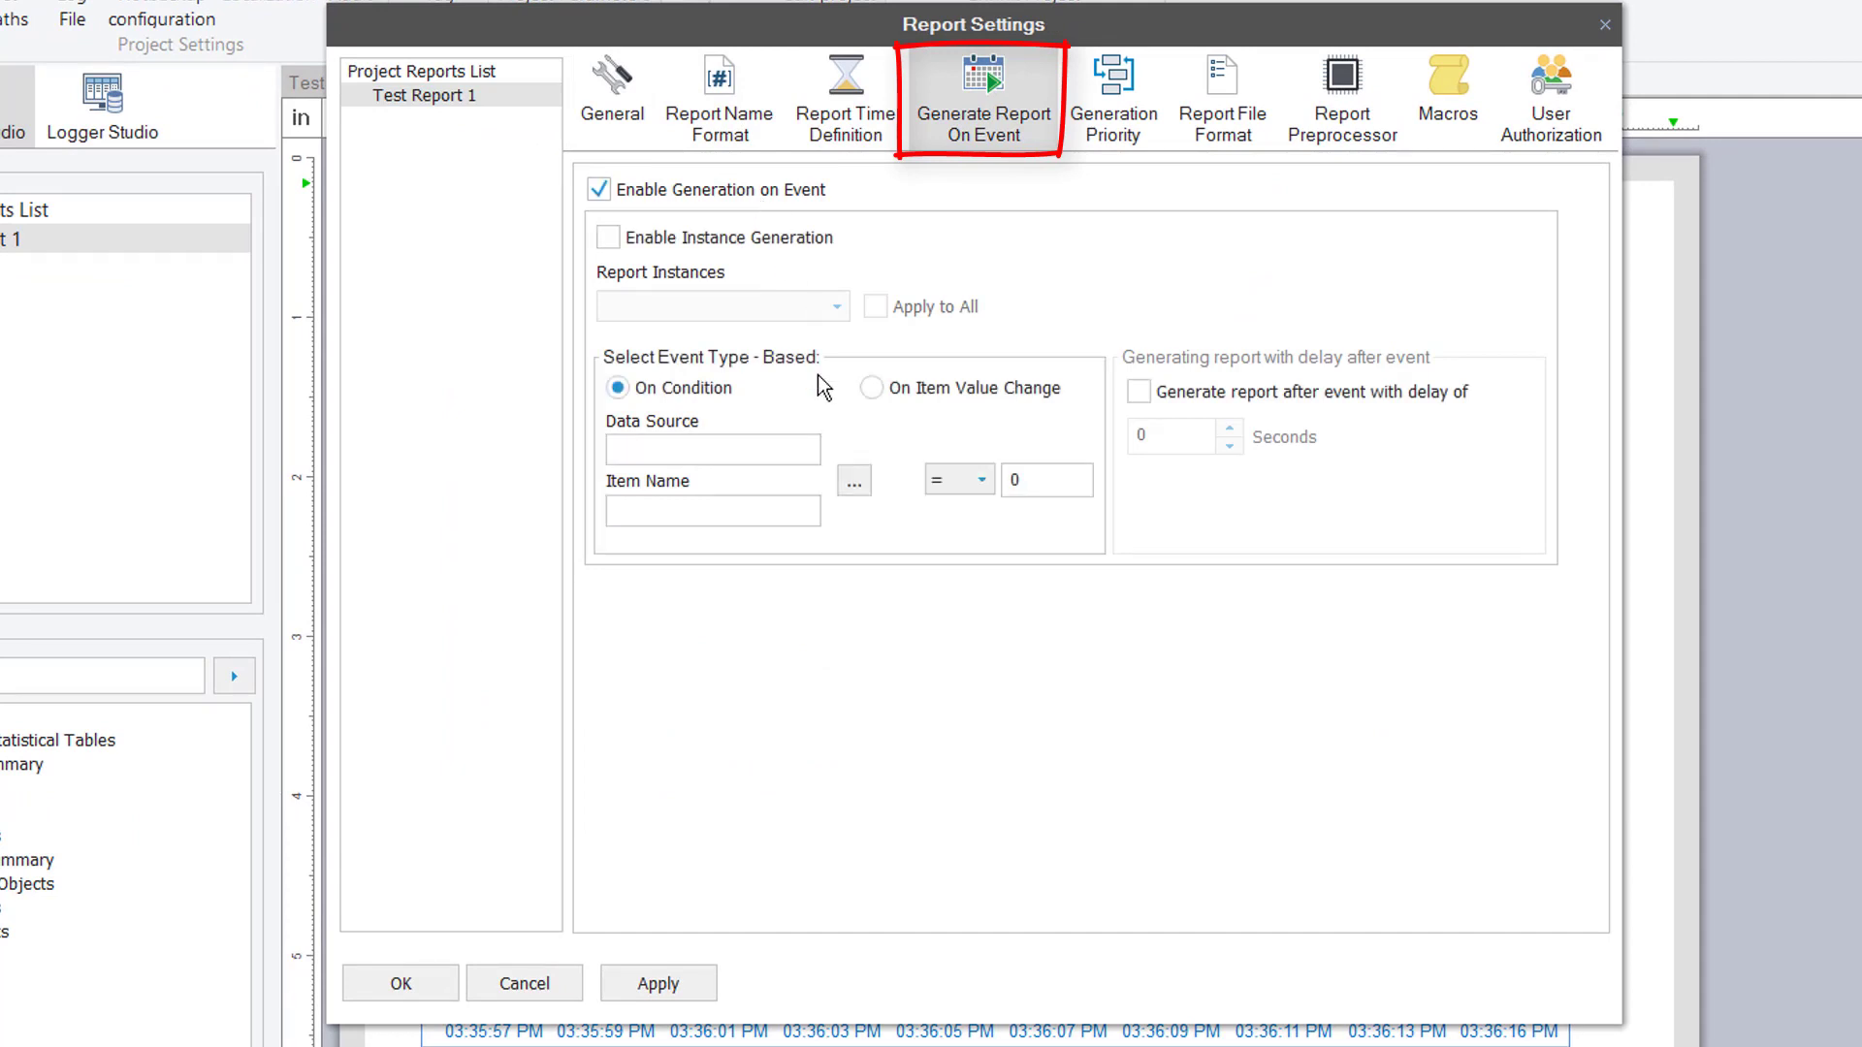
# Set the trigger to InTouchEdgeHMI_RtItem Industries_Water/Valve = 1 and save
pyautogui.click(855, 483)
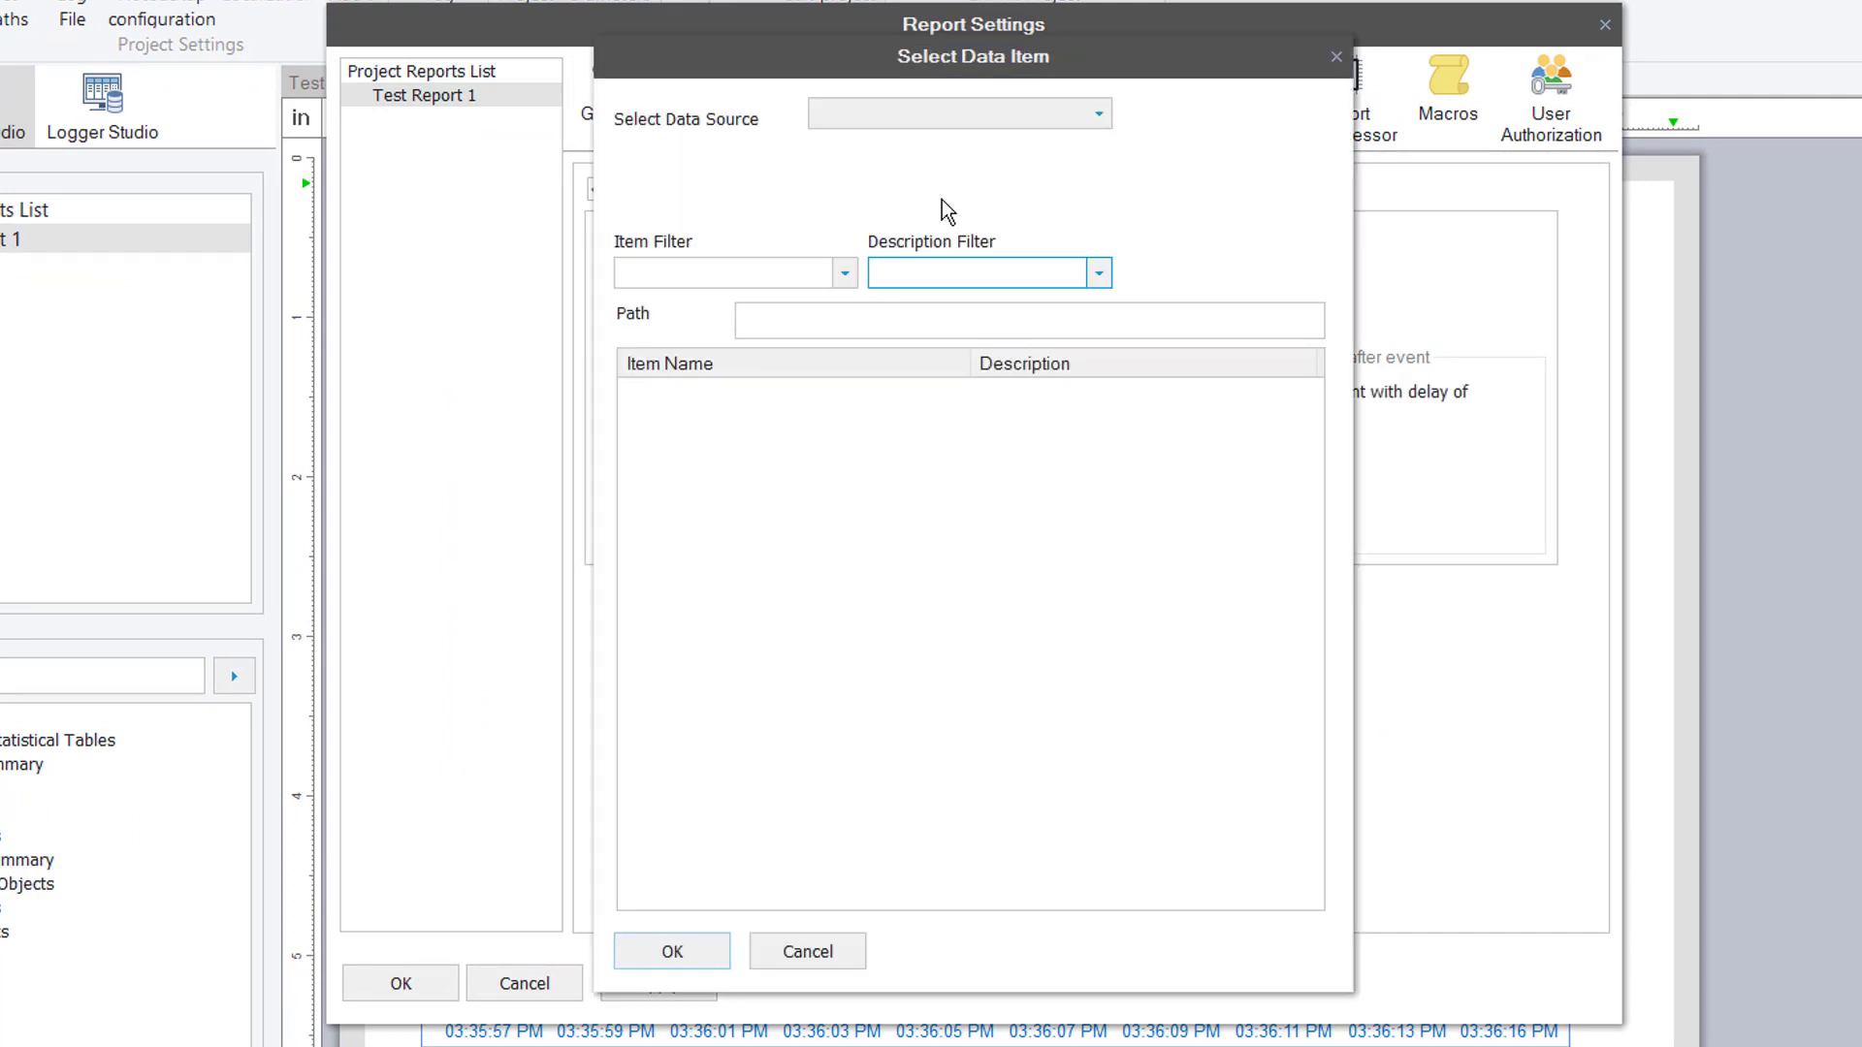
pyautogui.click(999, 118)
pyautogui.click(978, 162)
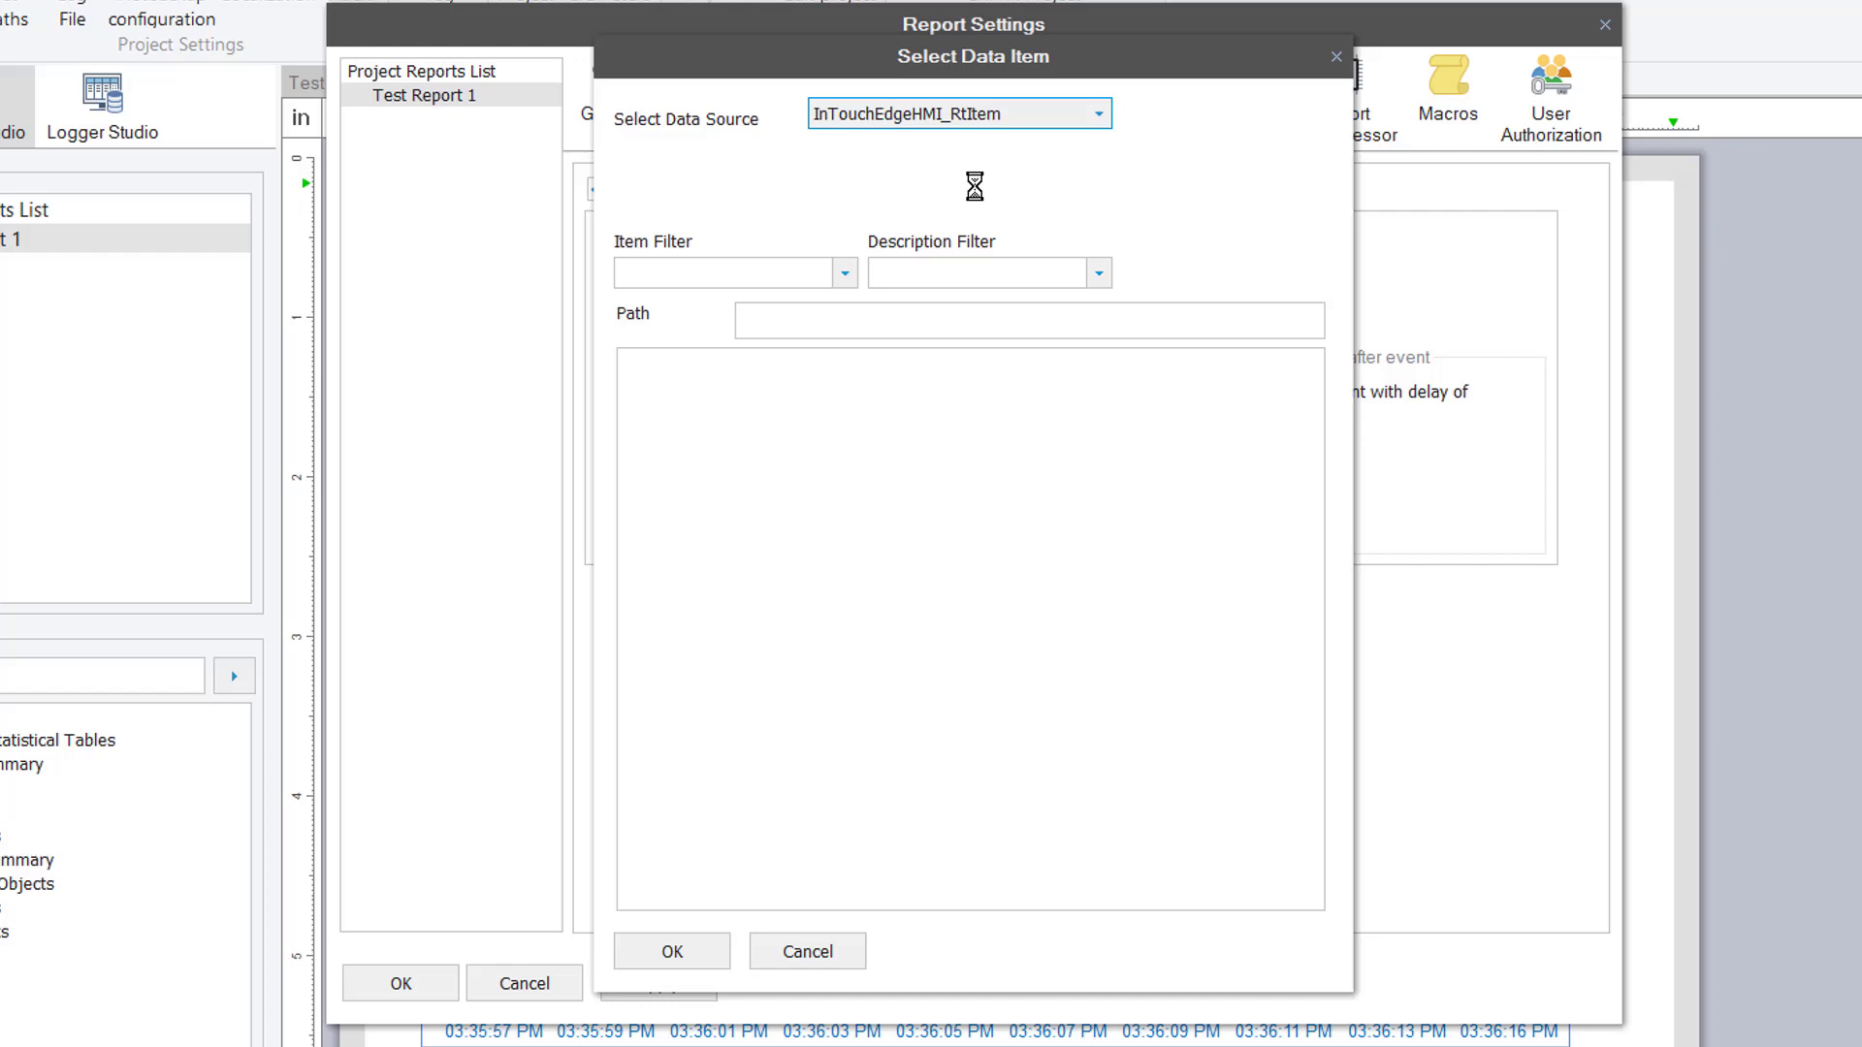
pyautogui.moveTo(1316, 464); pyautogui.dragTo(1294, 719)
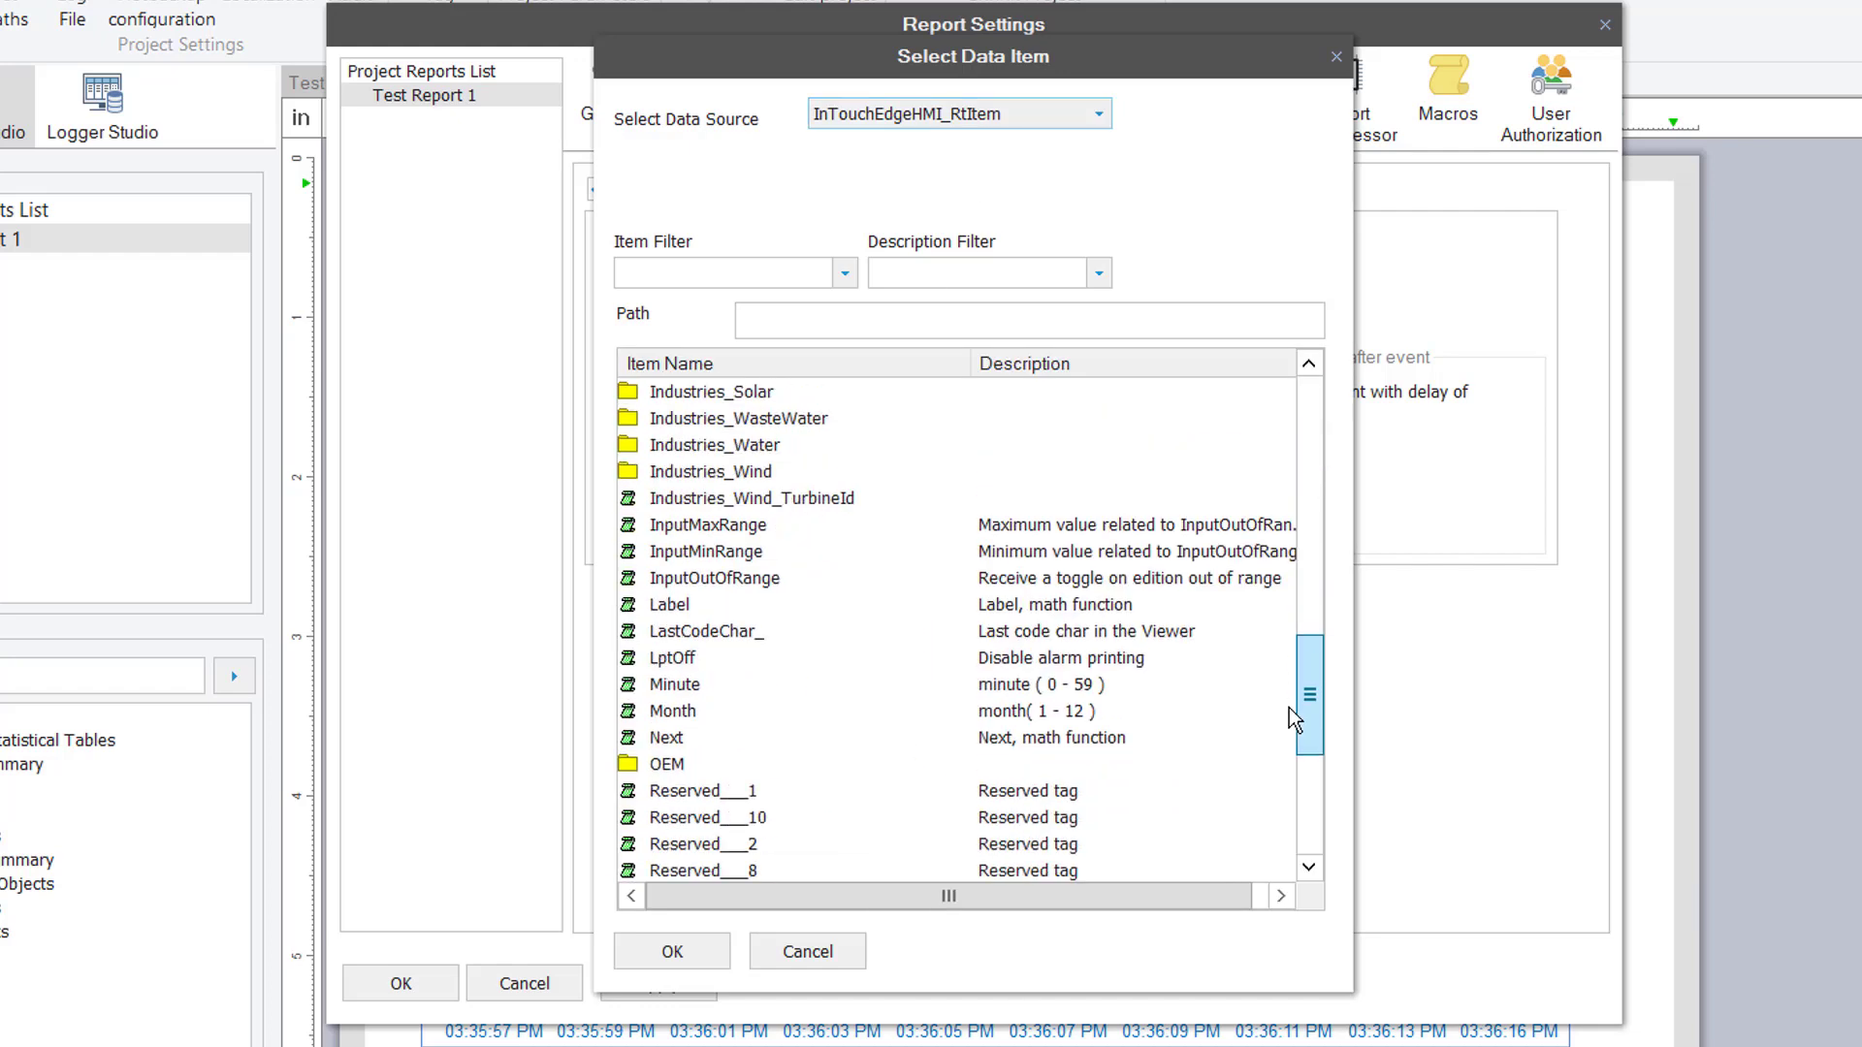
pyautogui.doubleClick(762, 446)
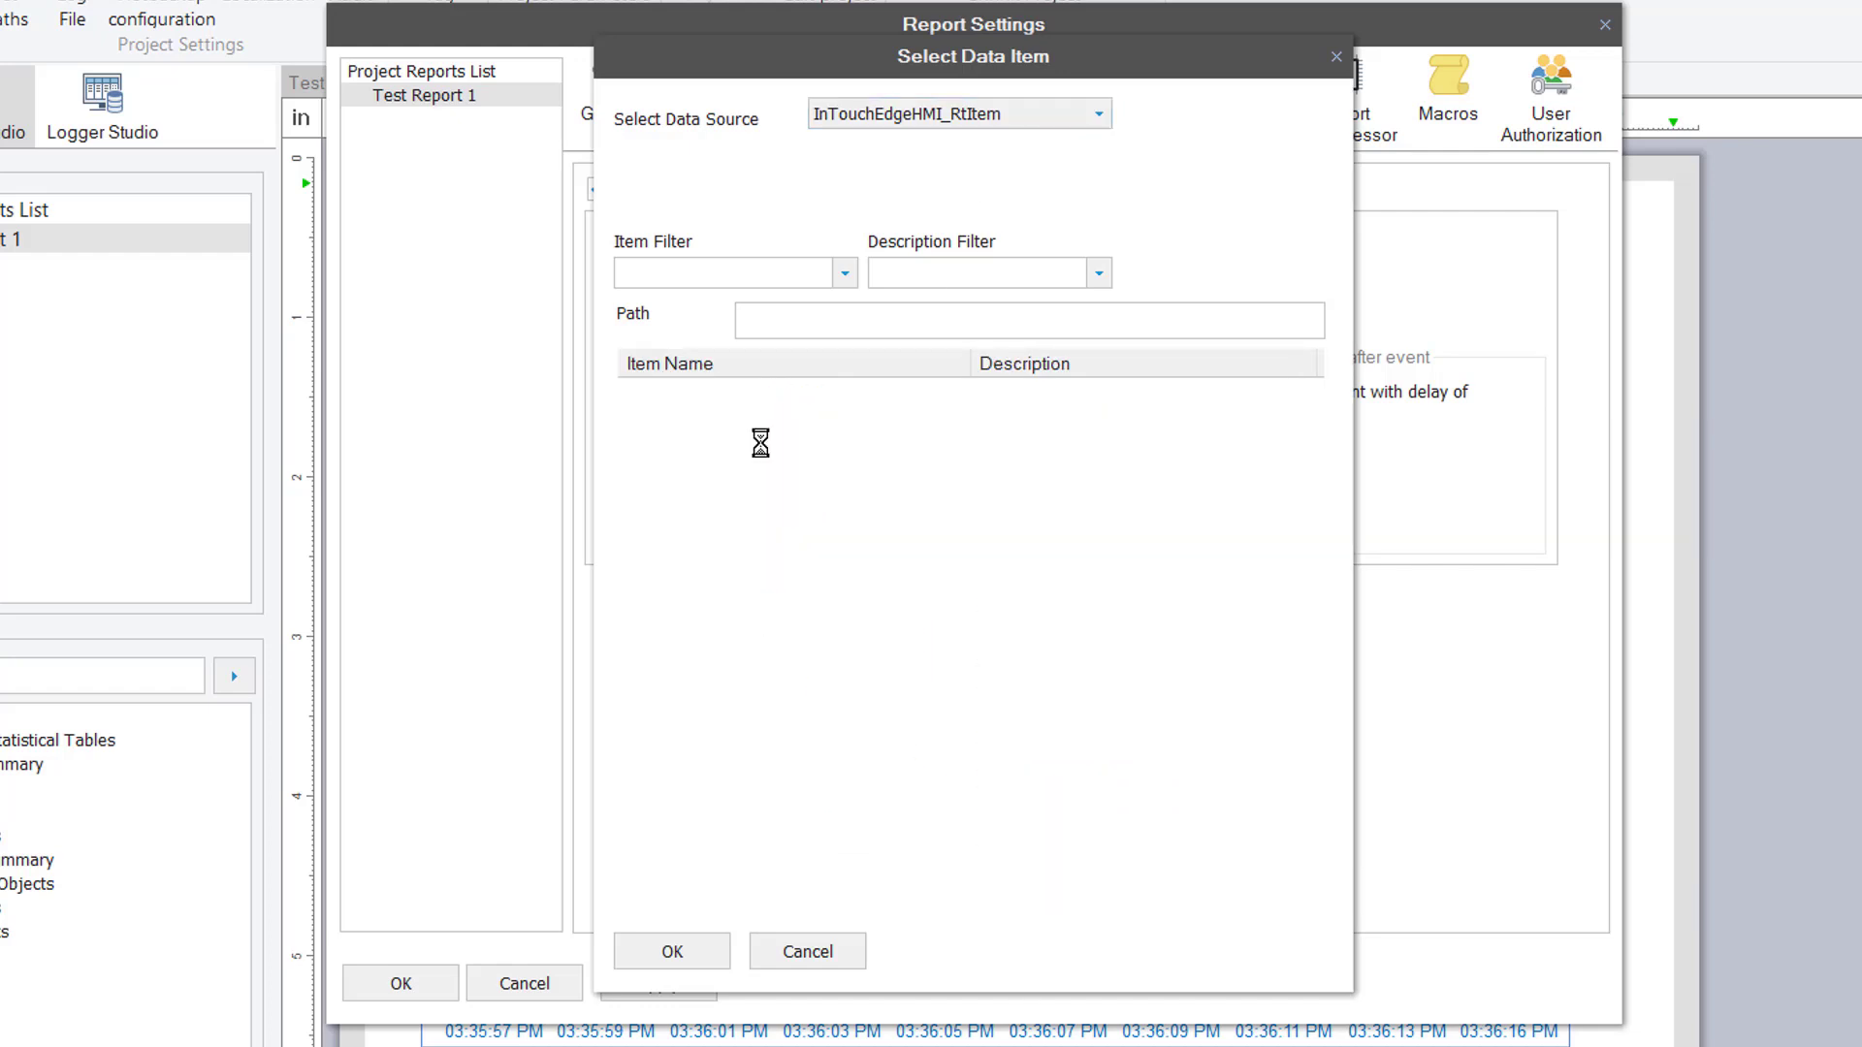
pyautogui.doubleClick(682, 632)
pyautogui.moveTo(1032, 478); pyautogui.dragTo(1000, 483)
pyautogui.write('1')
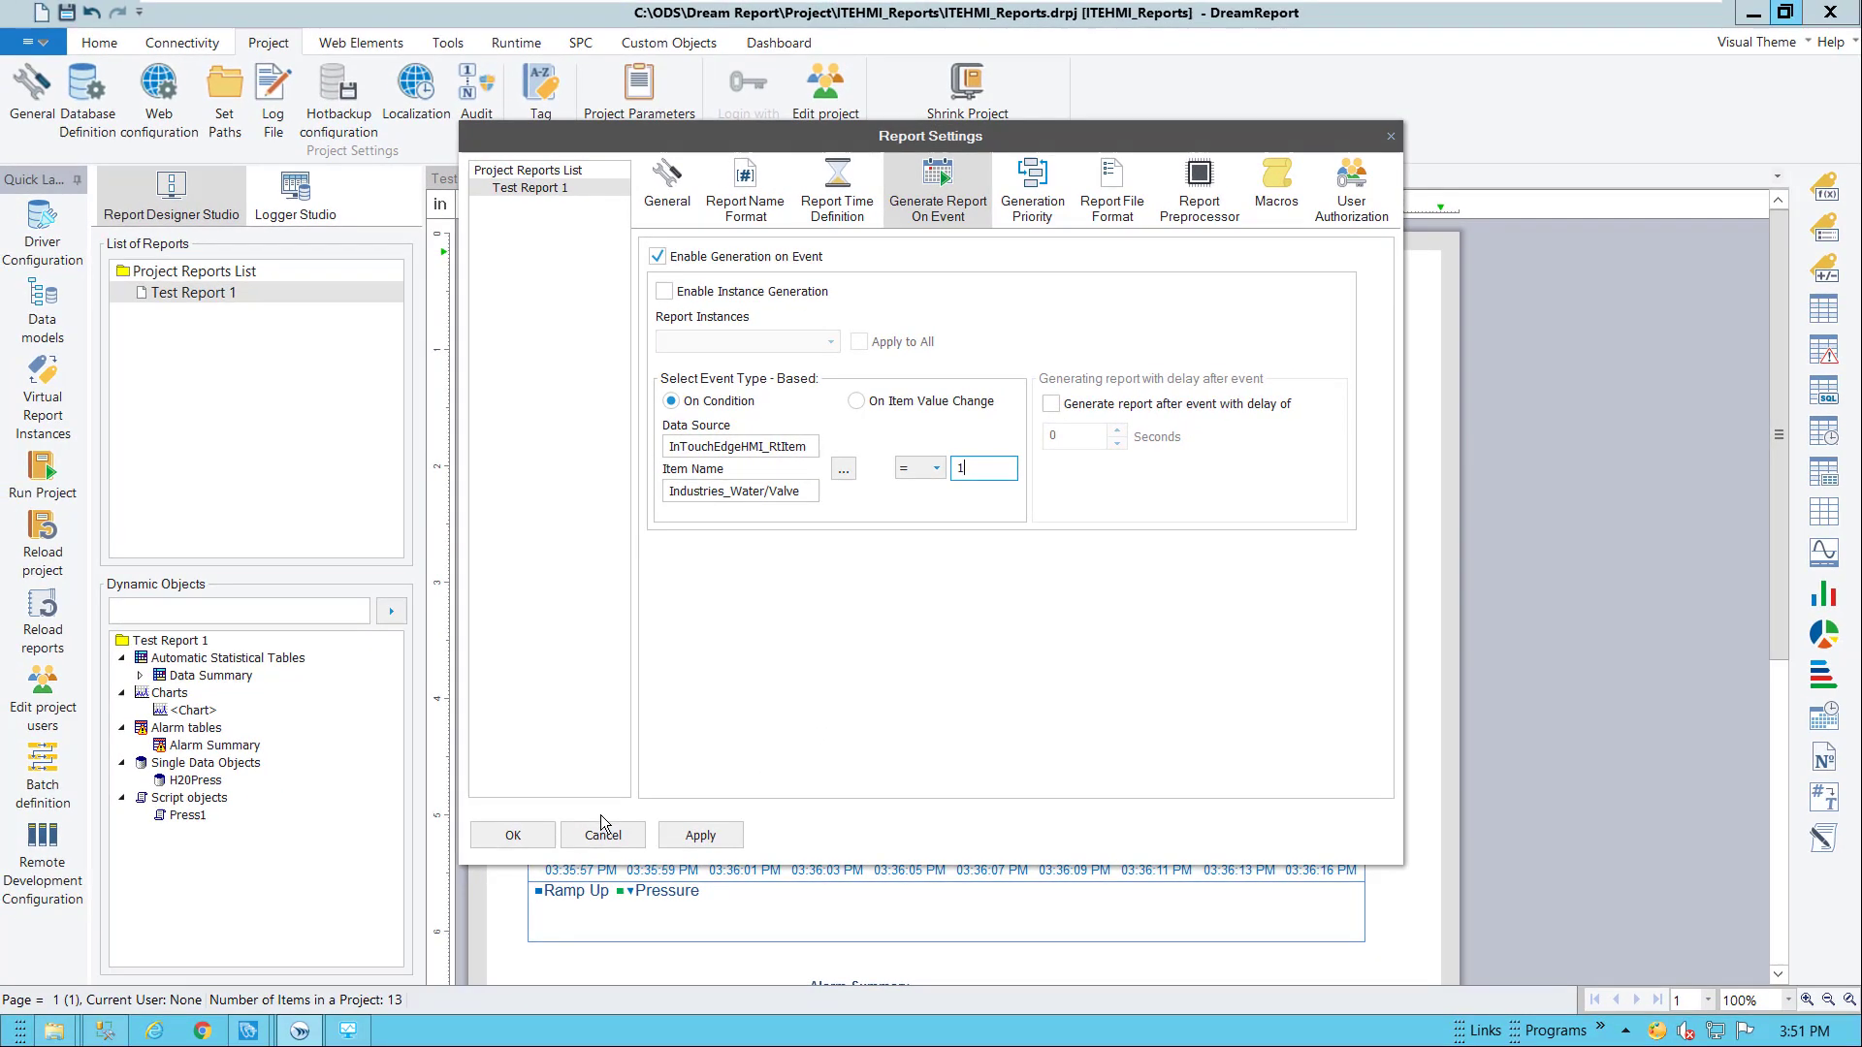
pyautogui.click(404, 978)
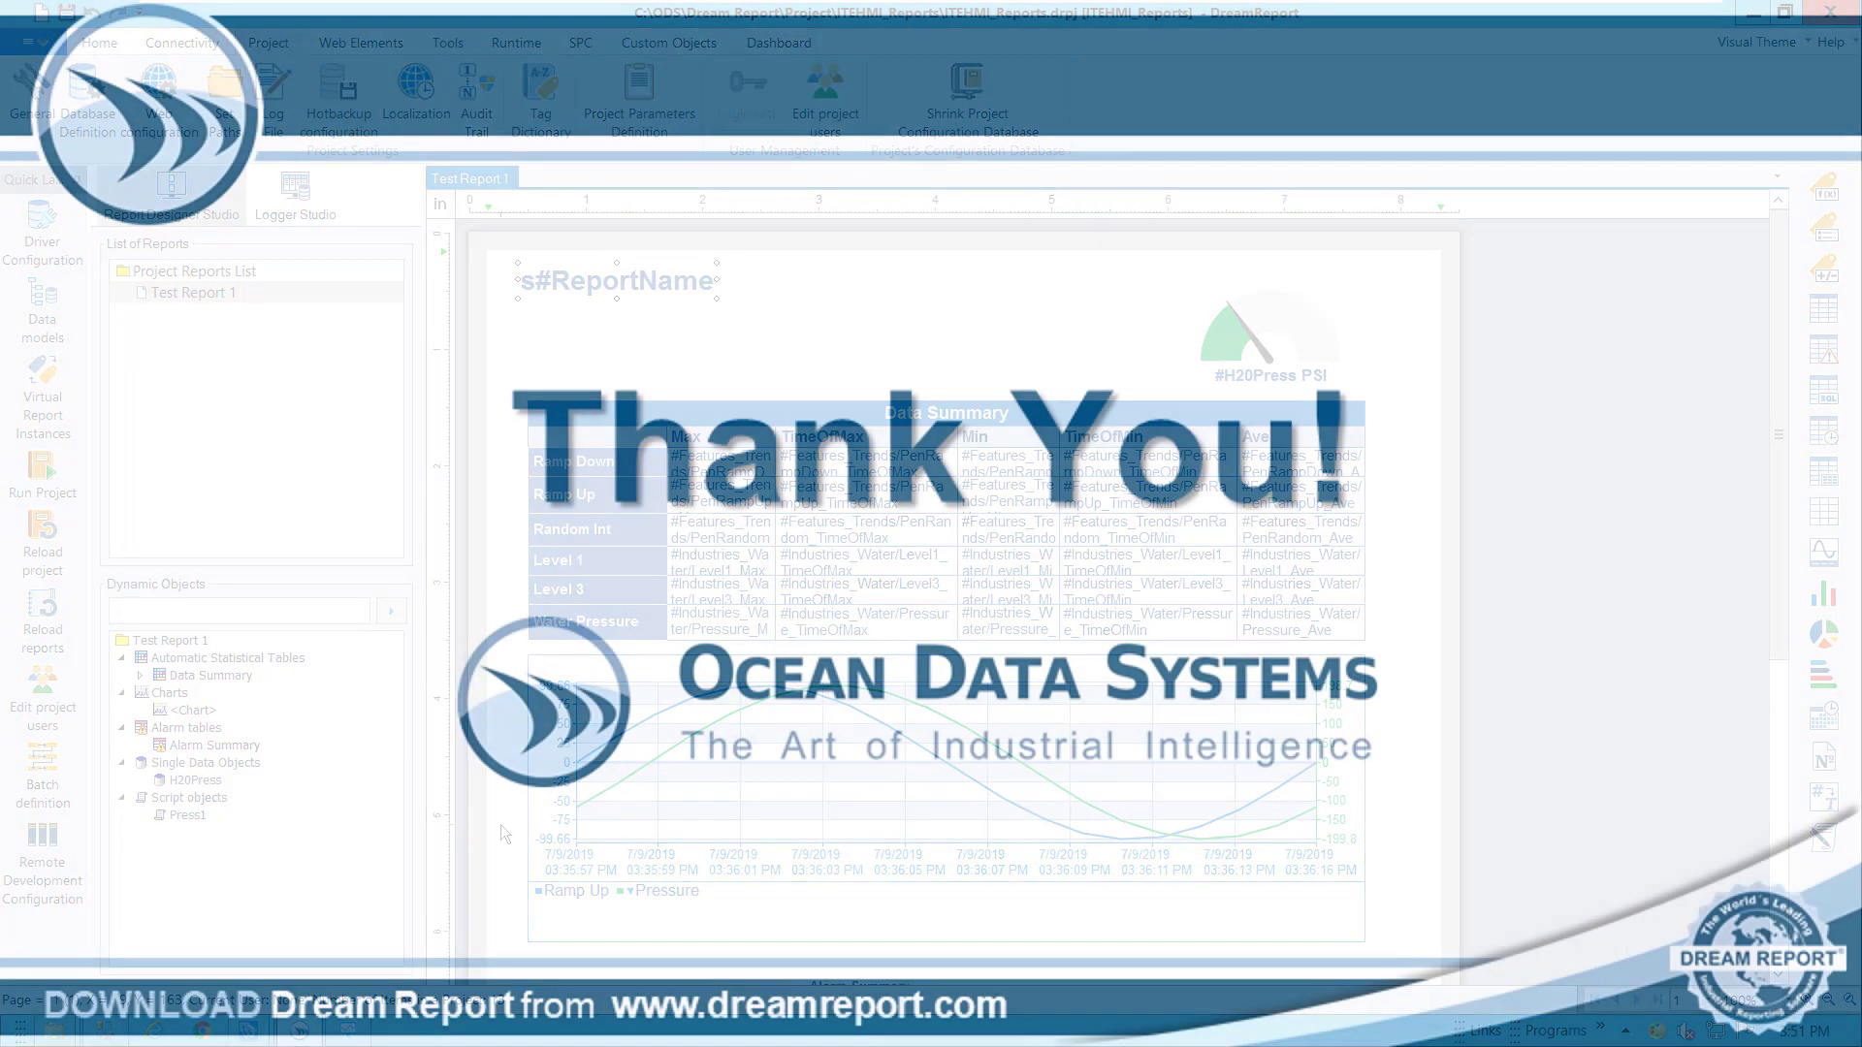